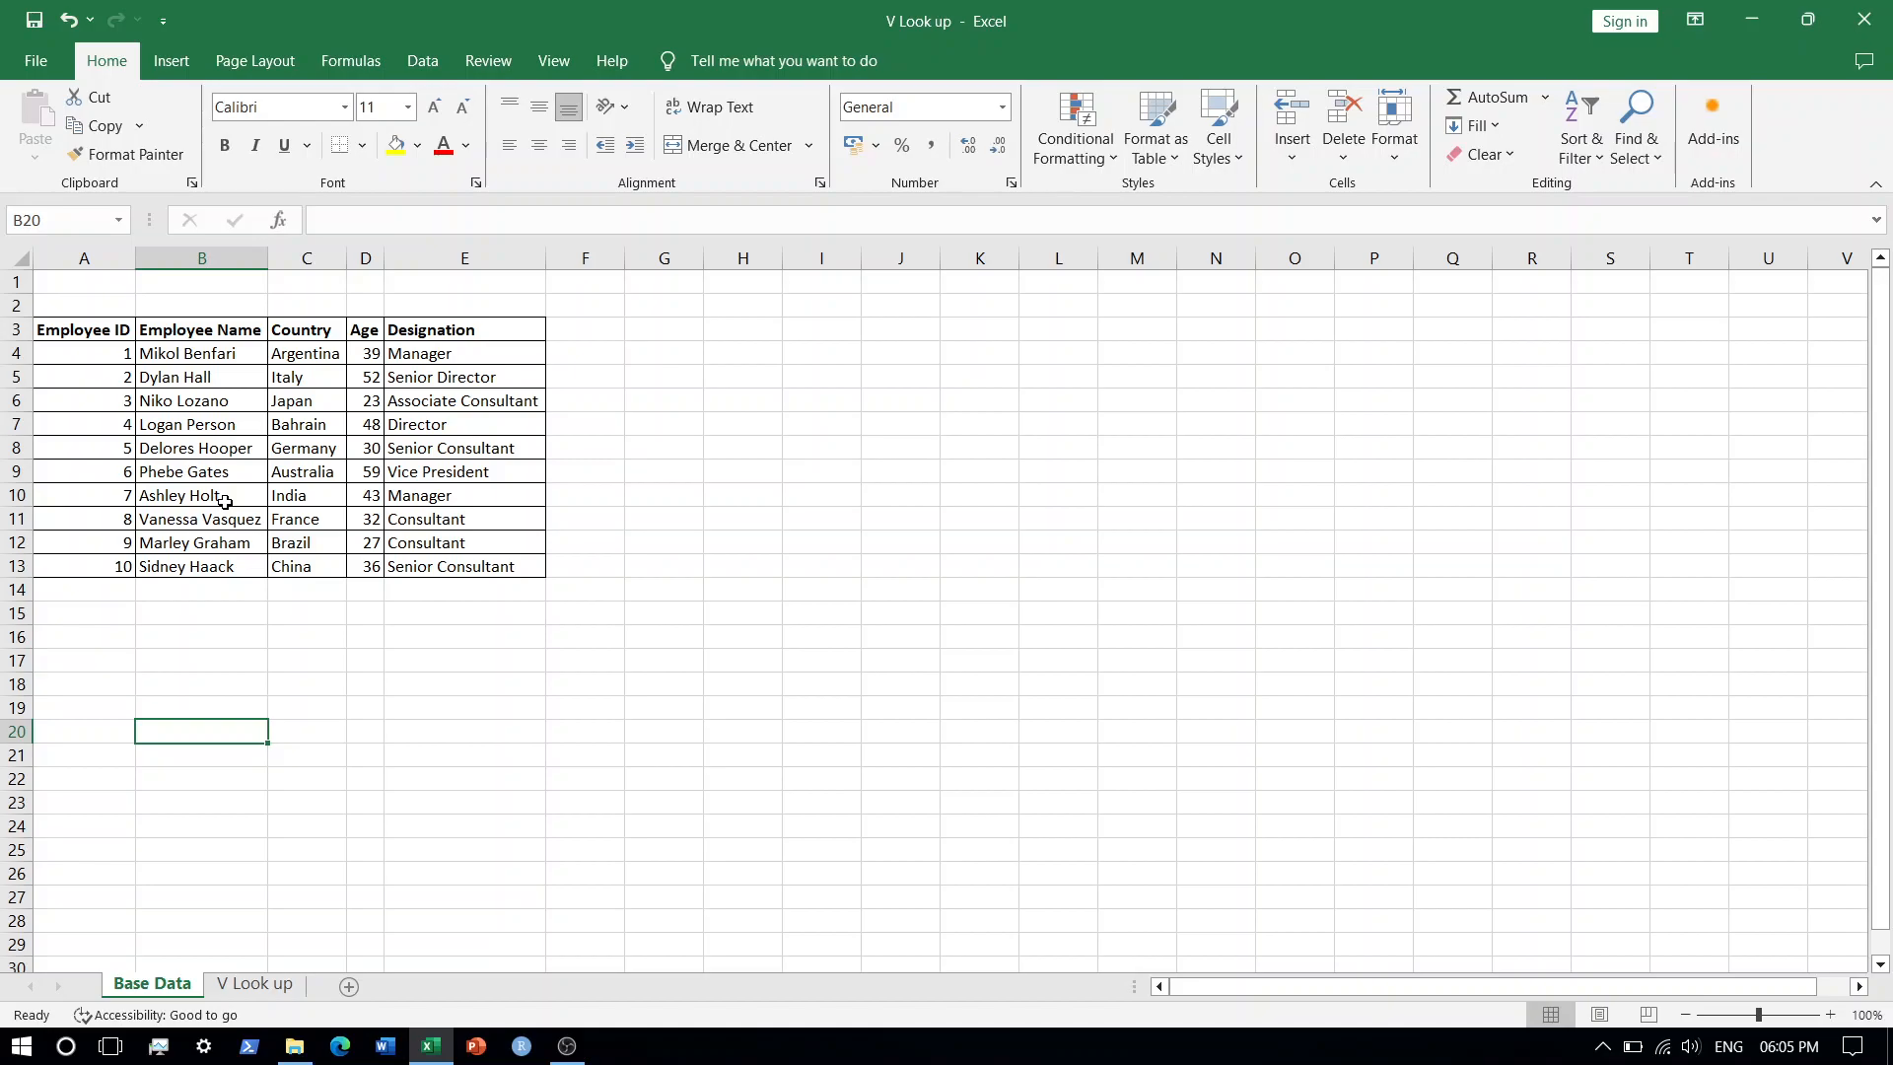
# On the V Look up sheet, start a VLOOKUP formula in B4 using A4 as the lookup value.
pyautogui.click(258, 985)
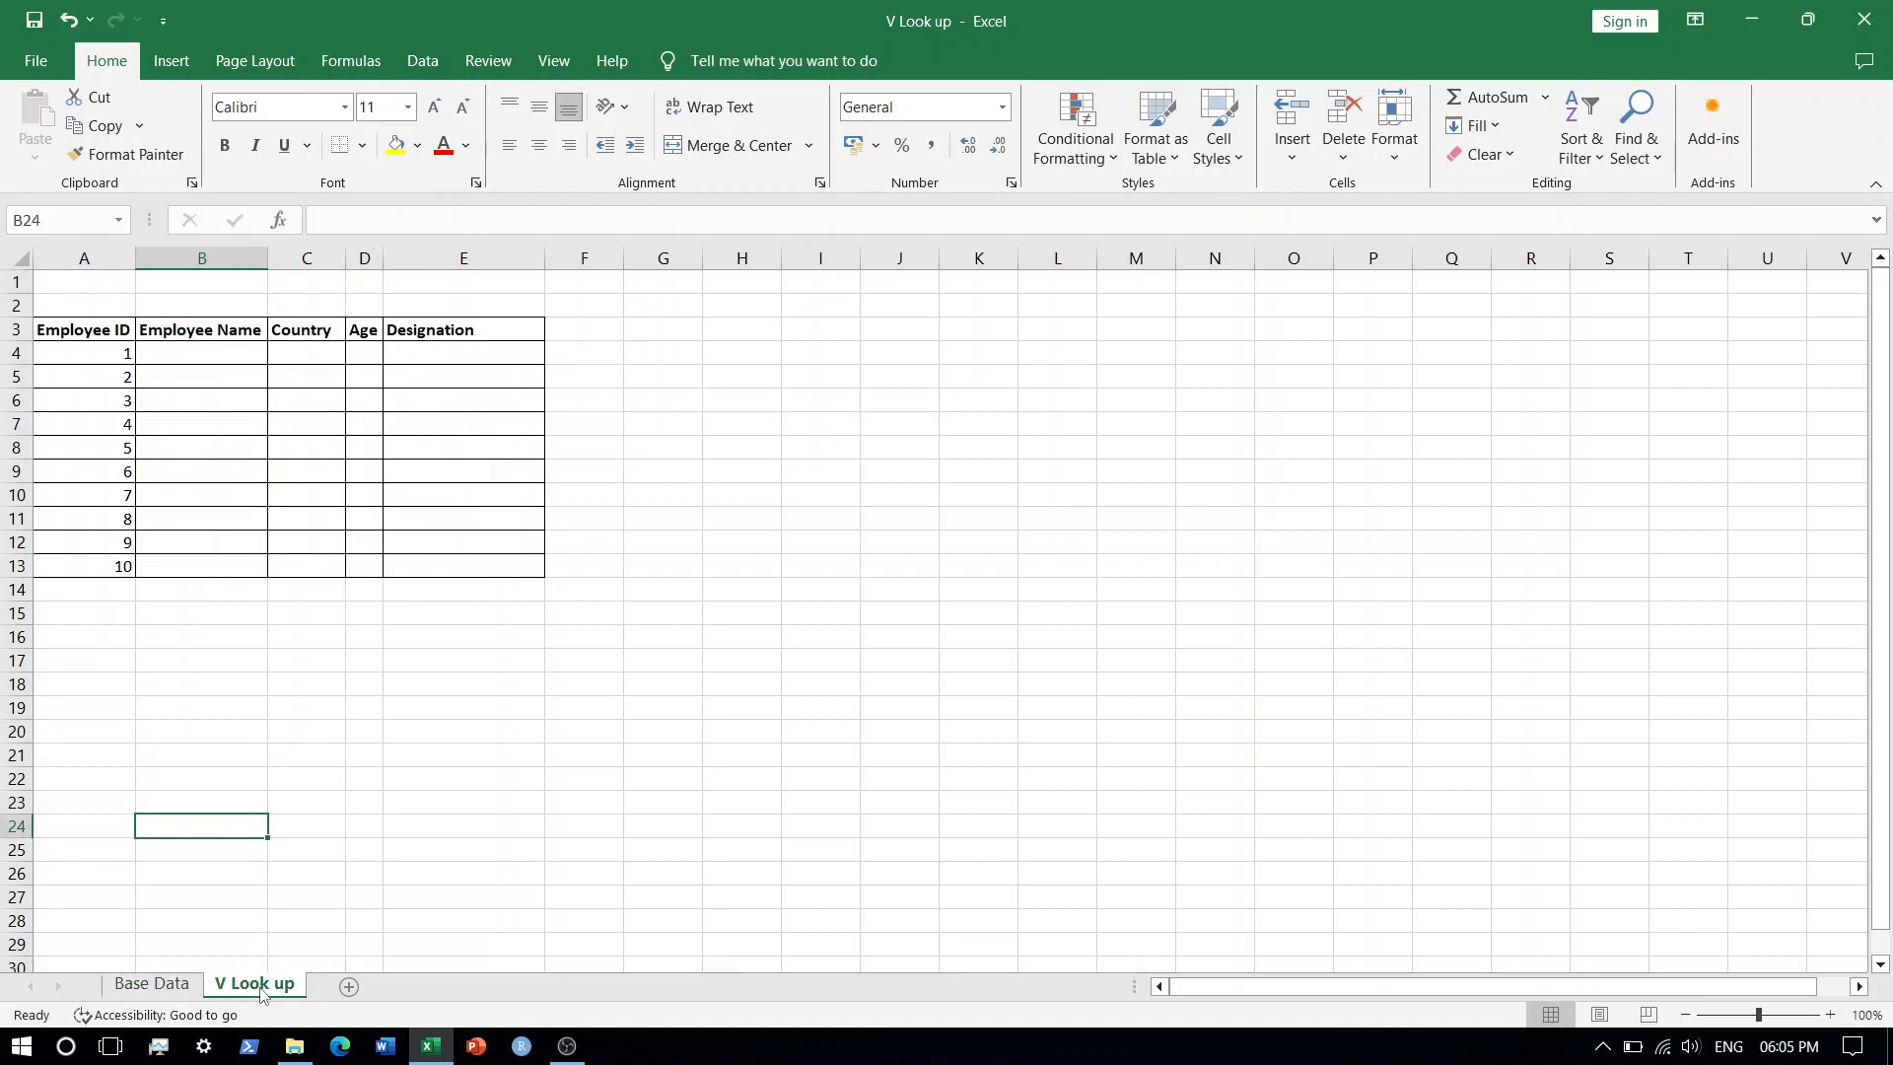
pyautogui.click(197, 353)
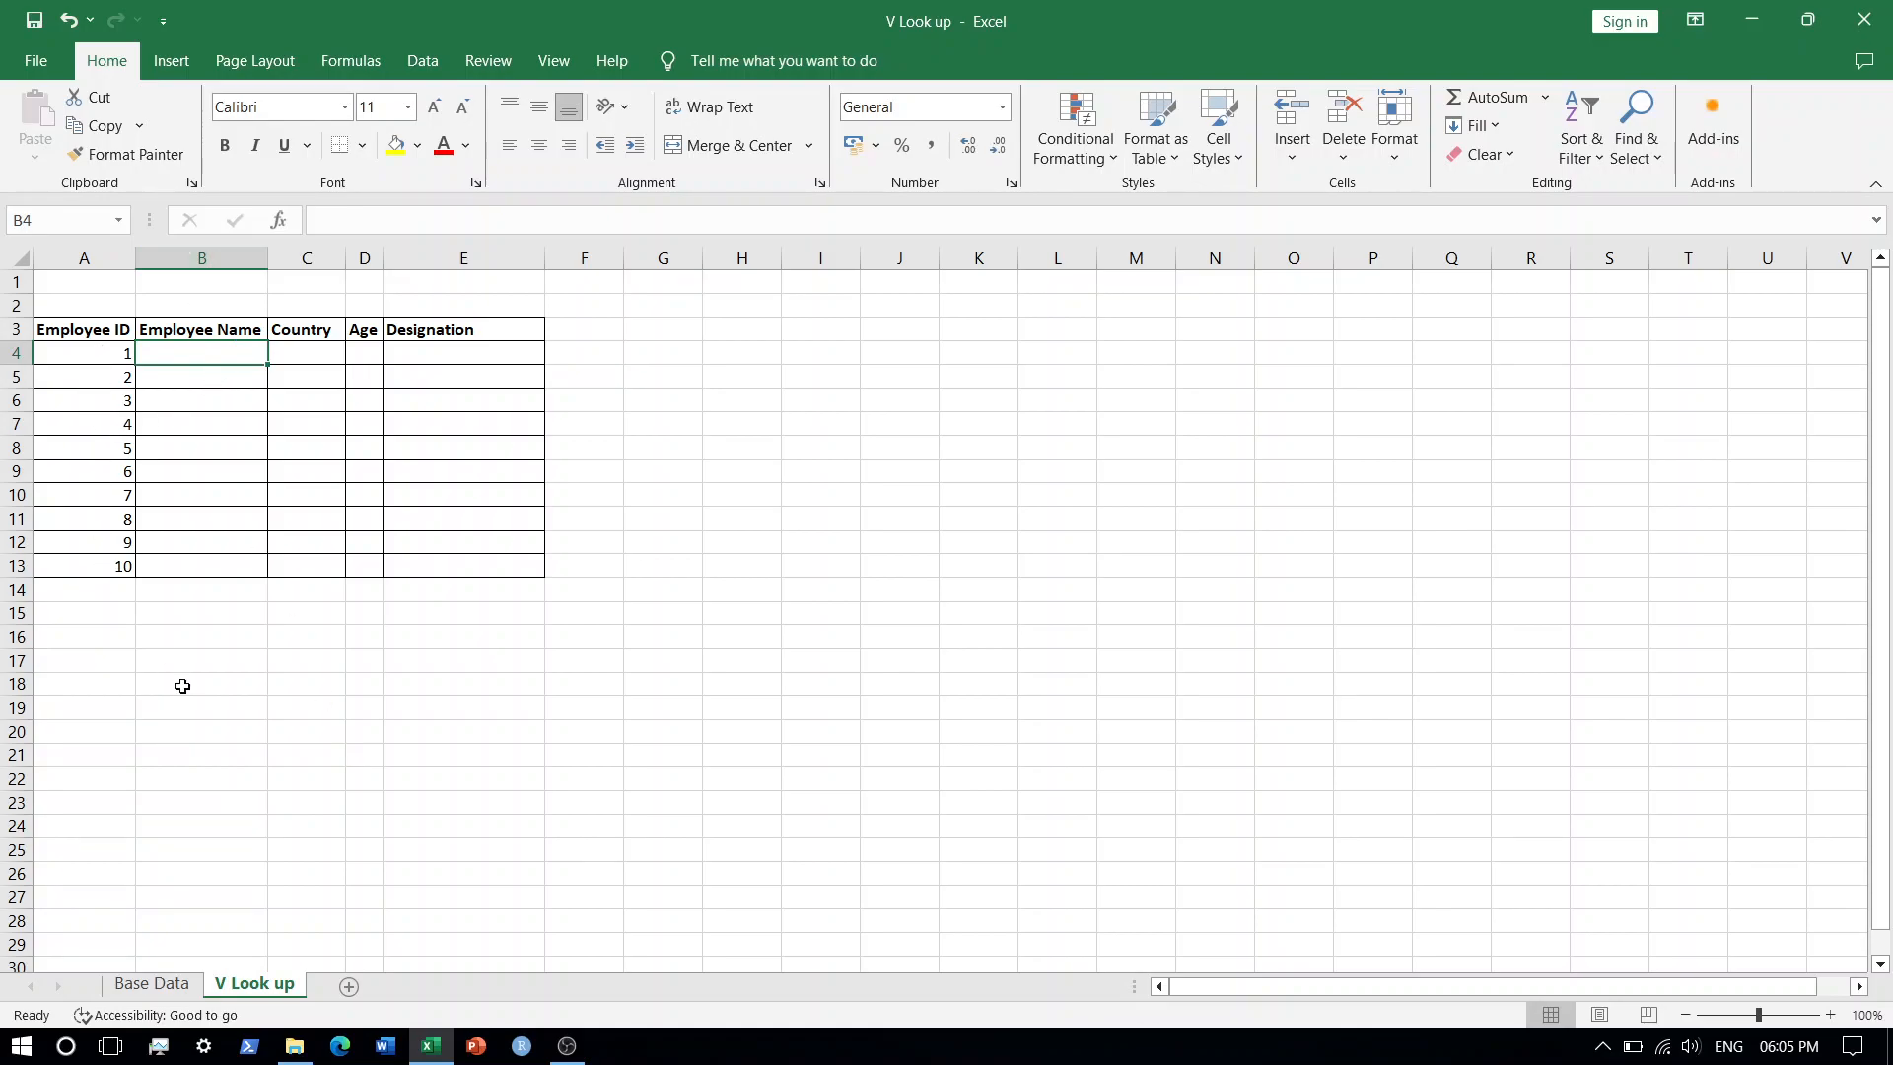
pyautogui.write('=')
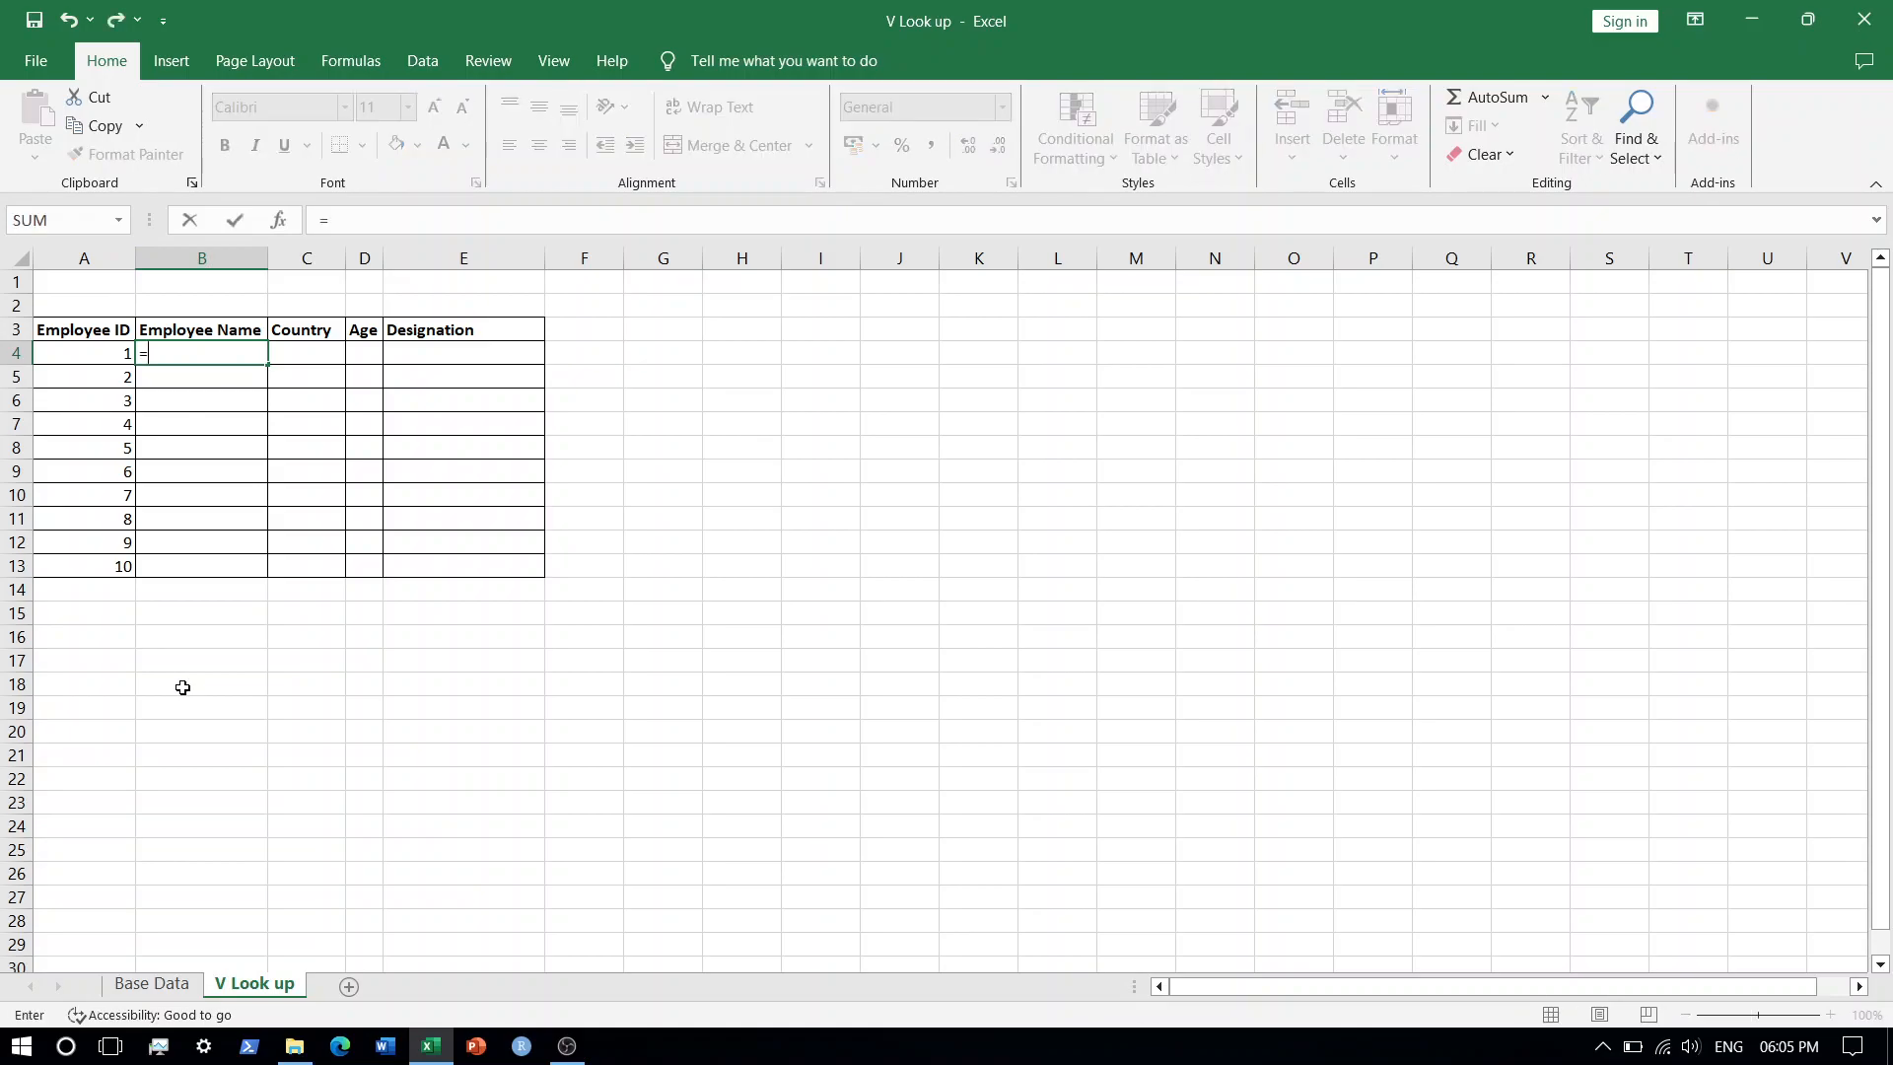
pyautogui.write('vl')
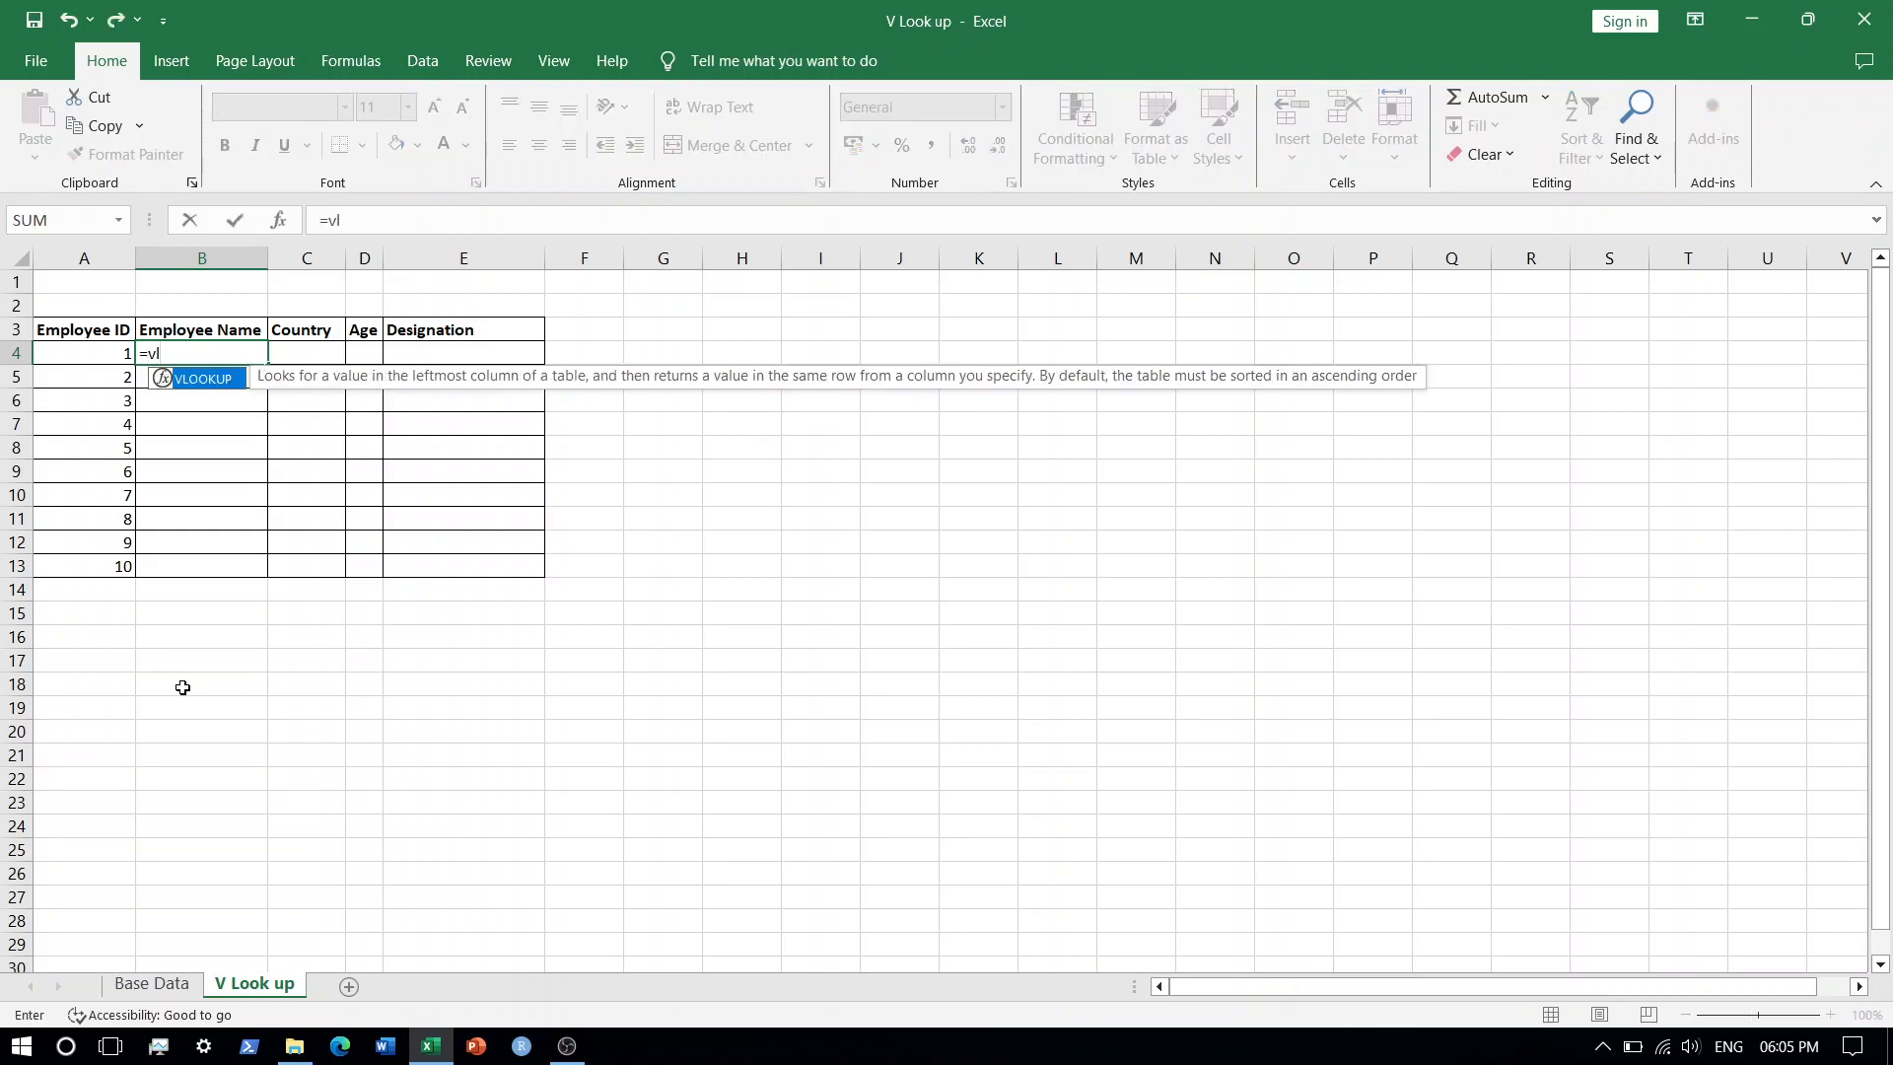
pyautogui.press('Tab')
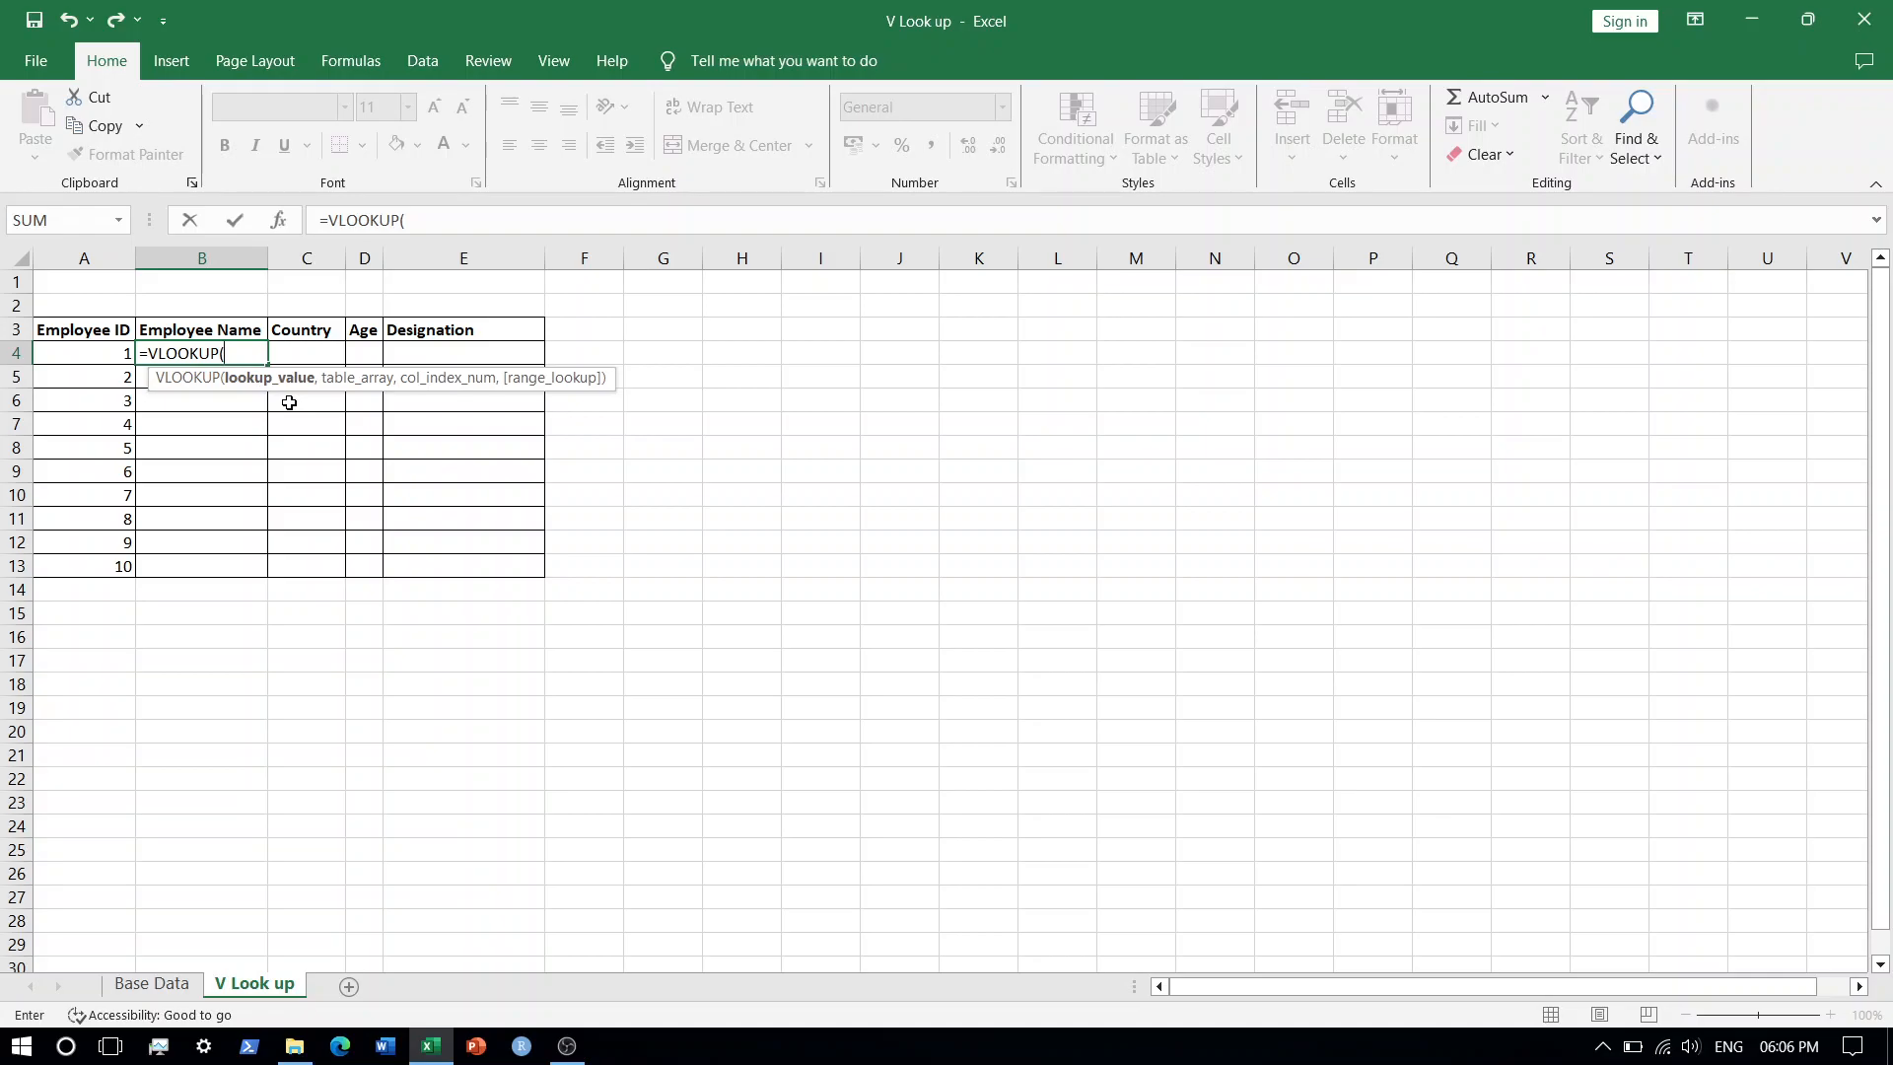
pyautogui.click(86, 353)
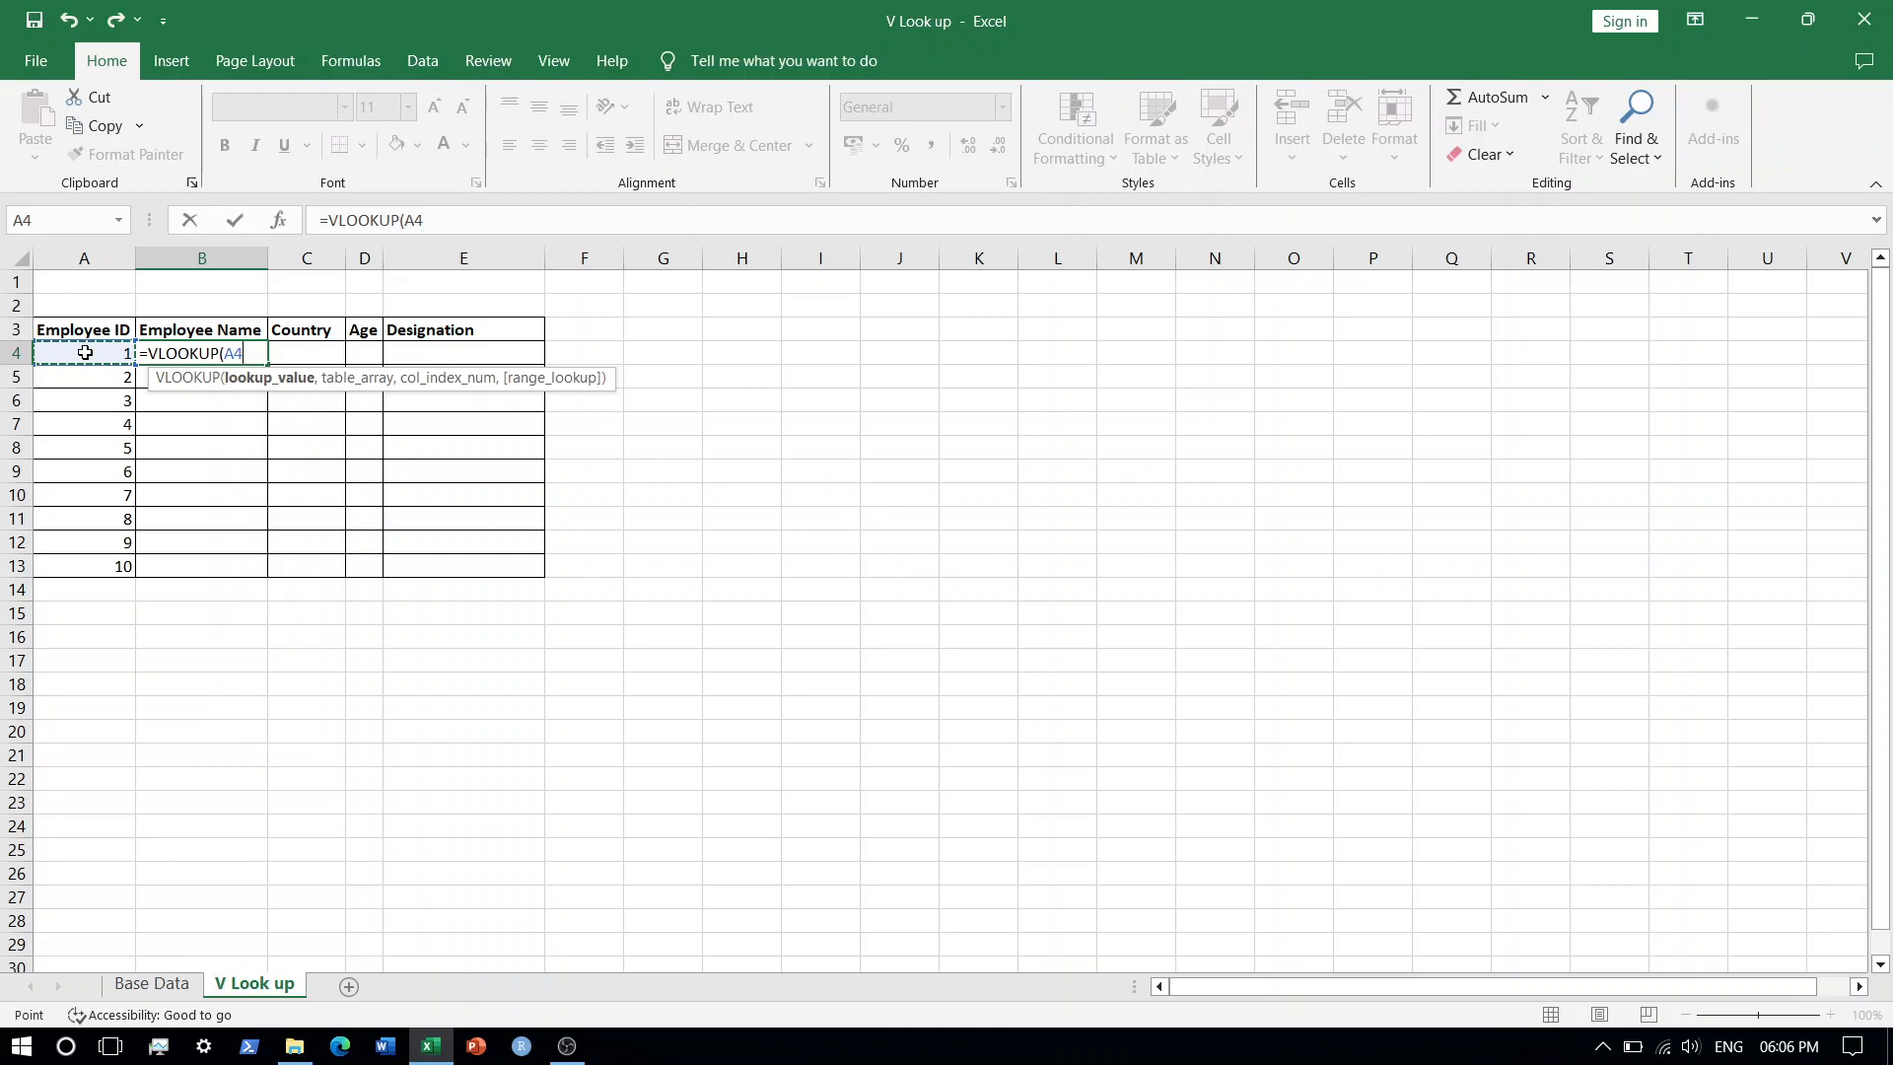
pyautogui.write(',')
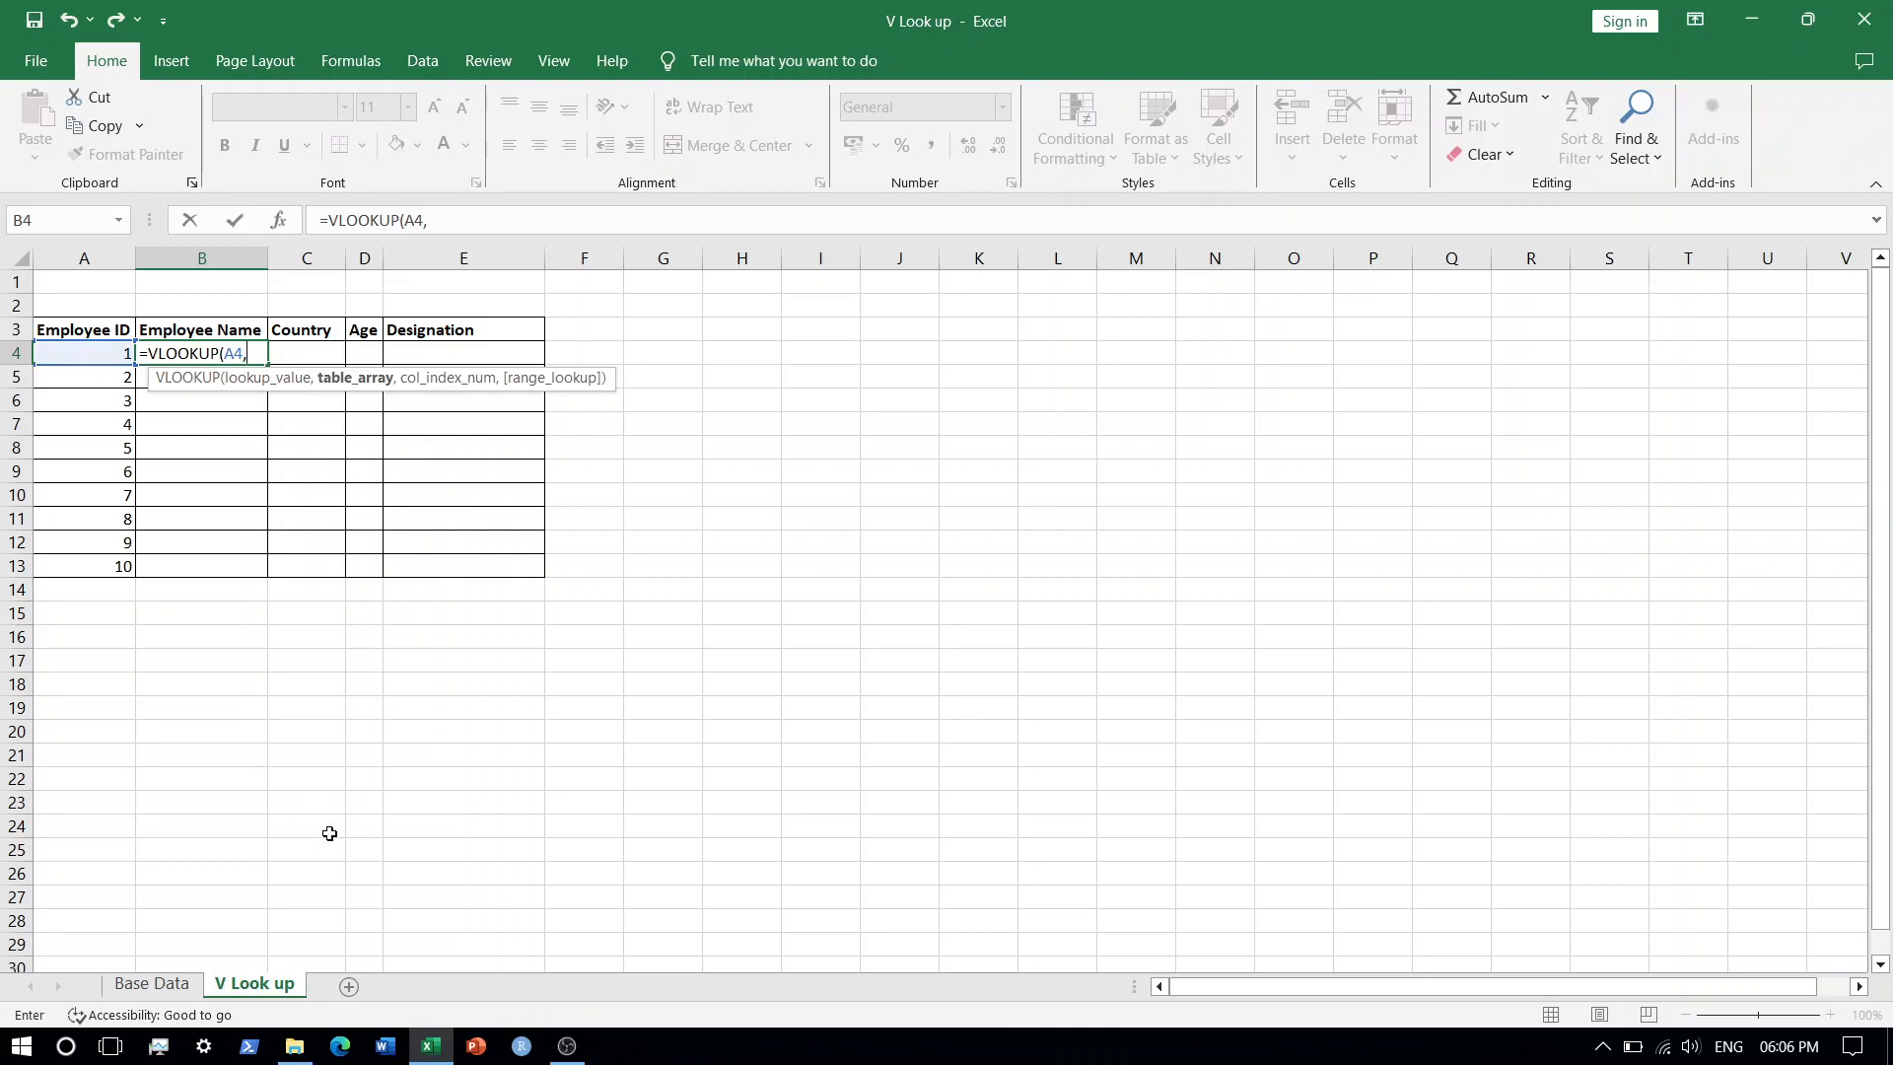
# Set the table array to the Base Data range A4:E13 as an absolute reference.
pyautogui.click(148, 984)
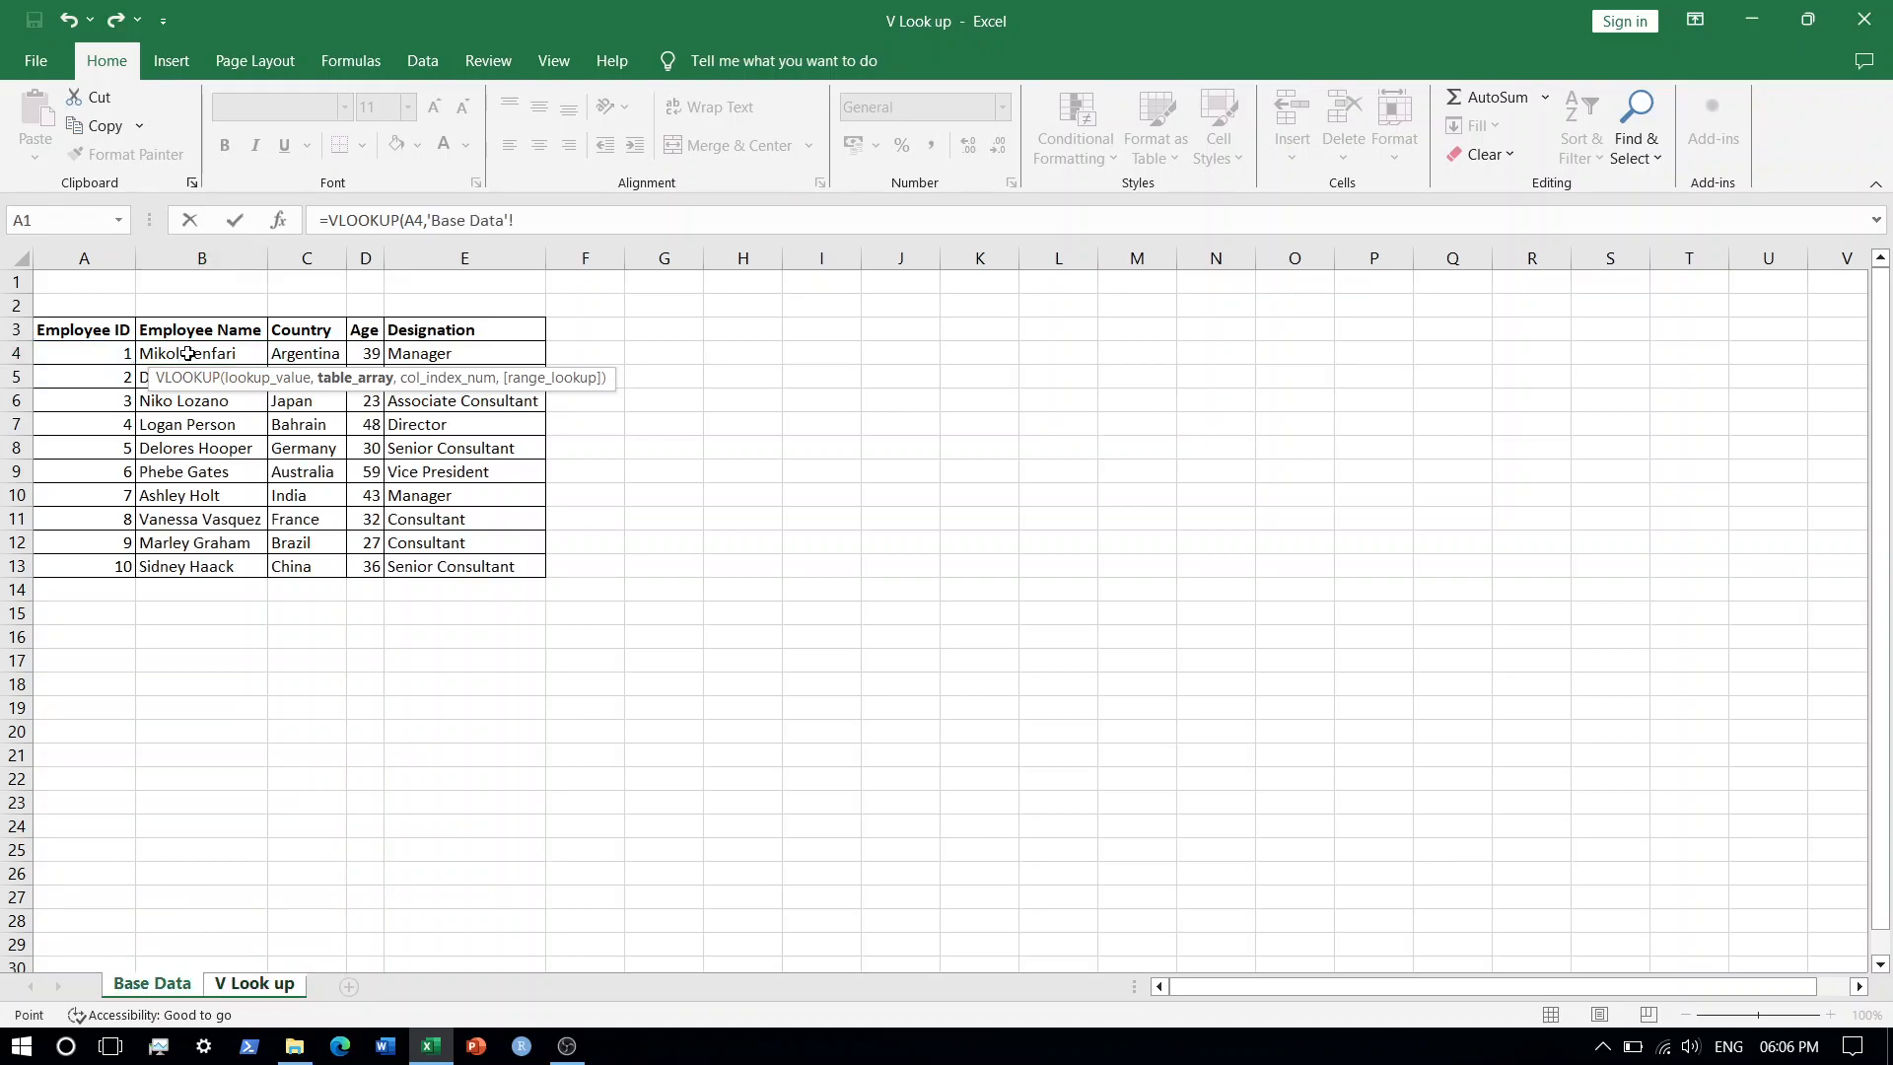
pyautogui.click(91, 350)
pyautogui.hotkey('ctrl', 'shift', 'Right')
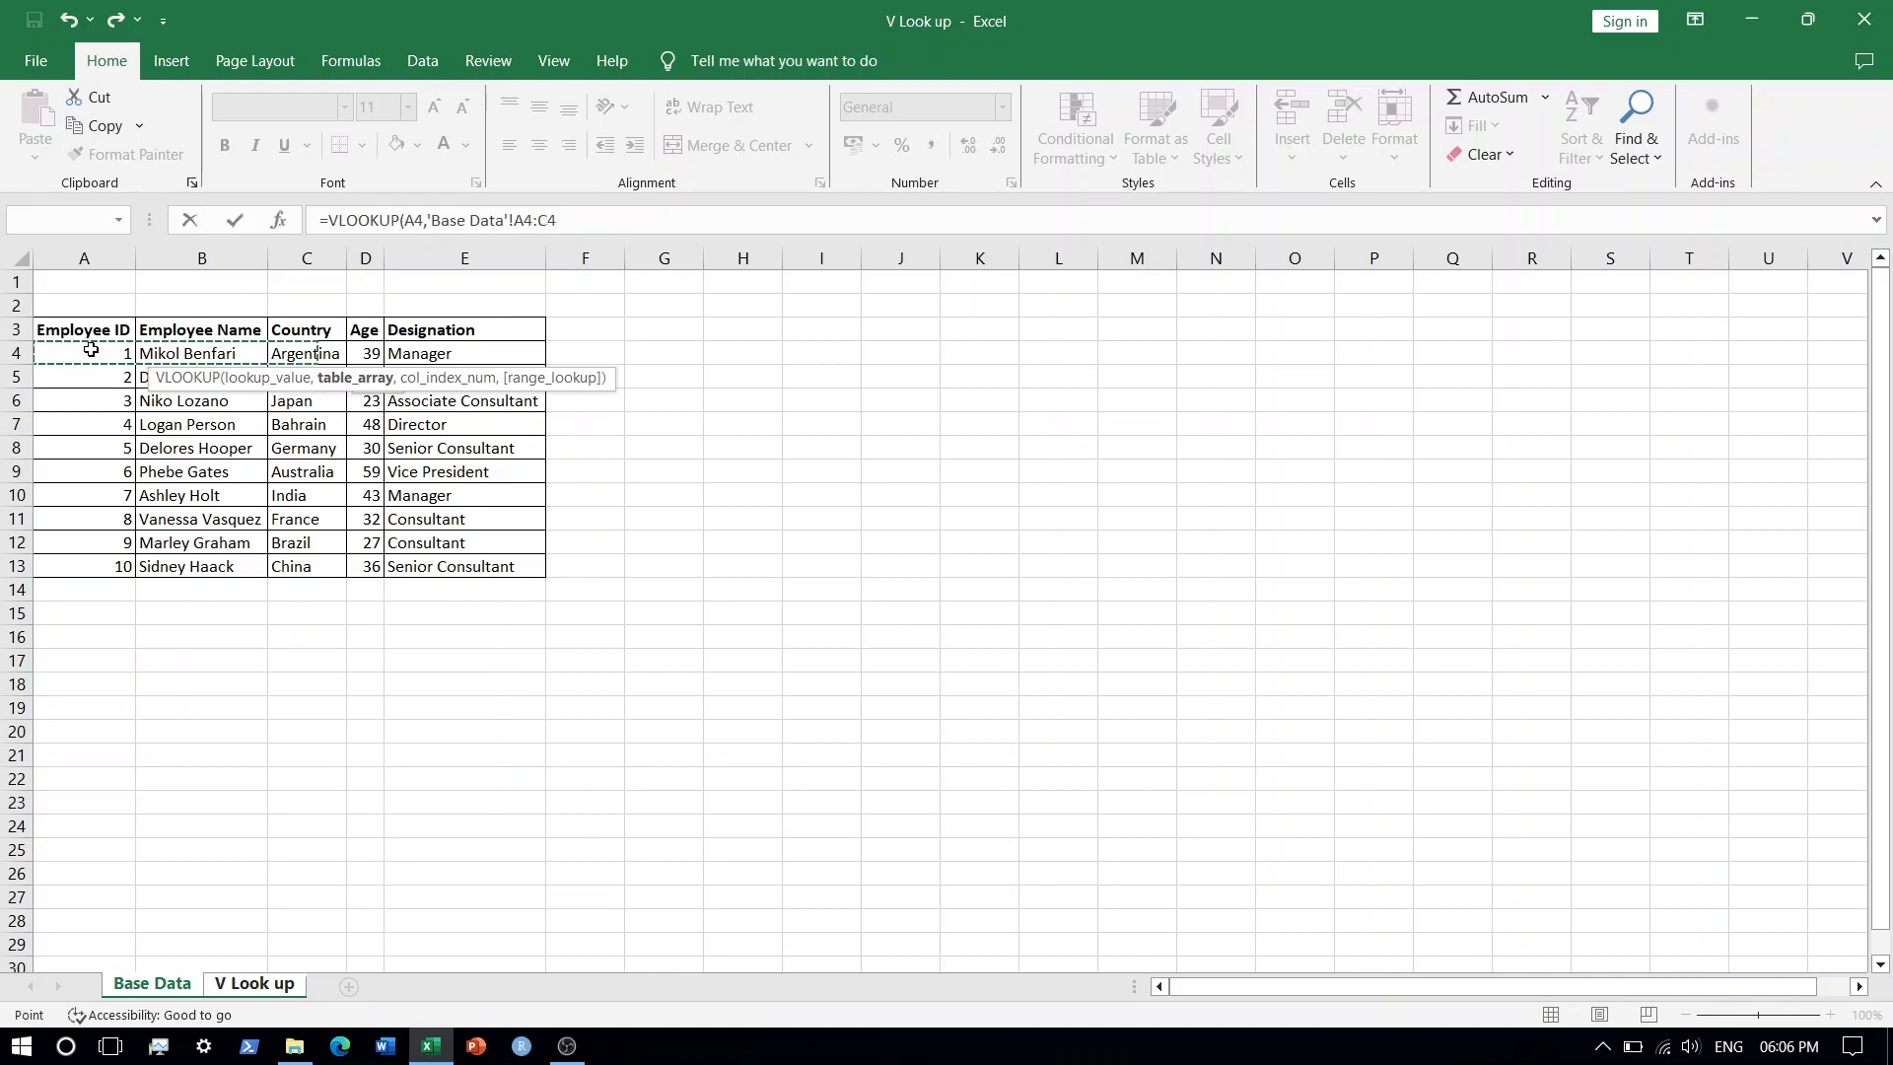
pyautogui.hotkey('shift', 'Down')
pyautogui.hotkey('shift', 'Down')
pyautogui.hotkey('shift', 'Down')
pyautogui.hotkey('shift', 'Down')
pyautogui.hotkey('shift', 'Down')
pyautogui.hotkey('shift', 'Down')
pyautogui.hotkey('shift', 'Down')
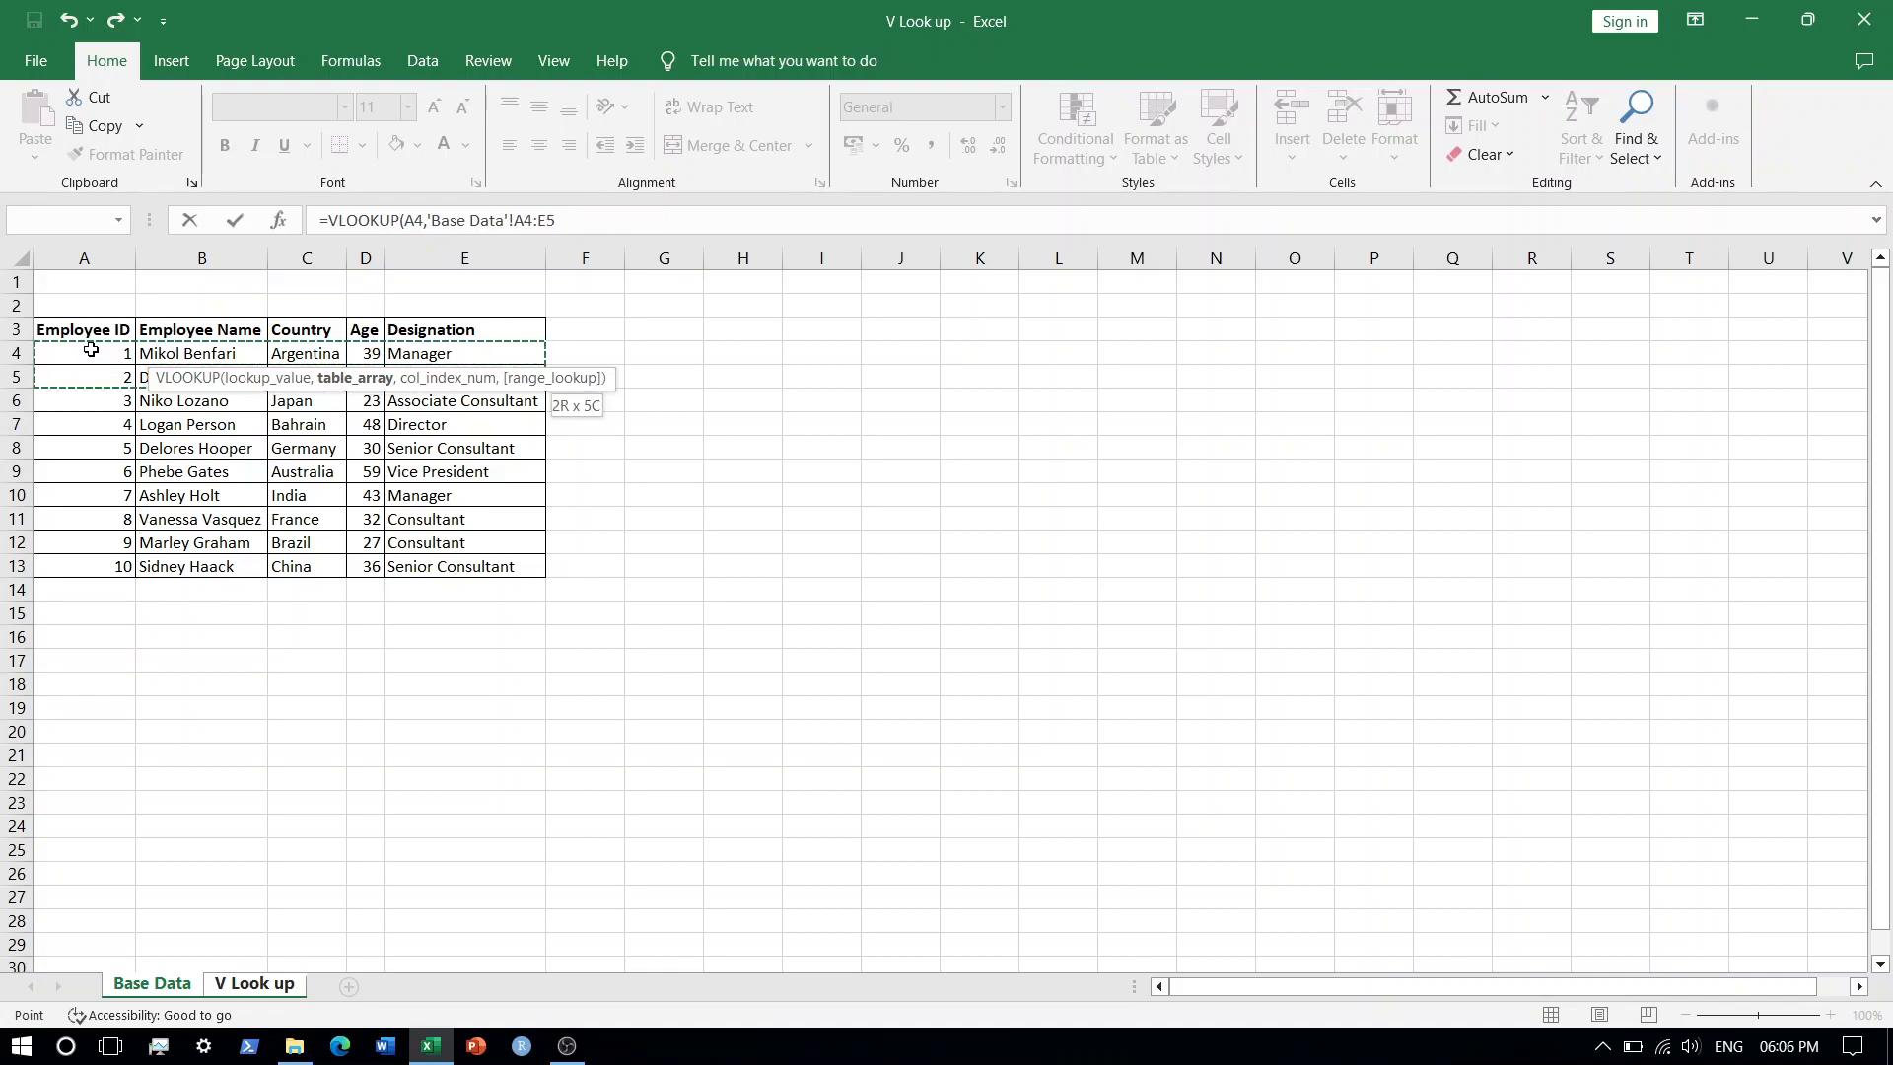
pyautogui.hotkey('shift', 'Down')
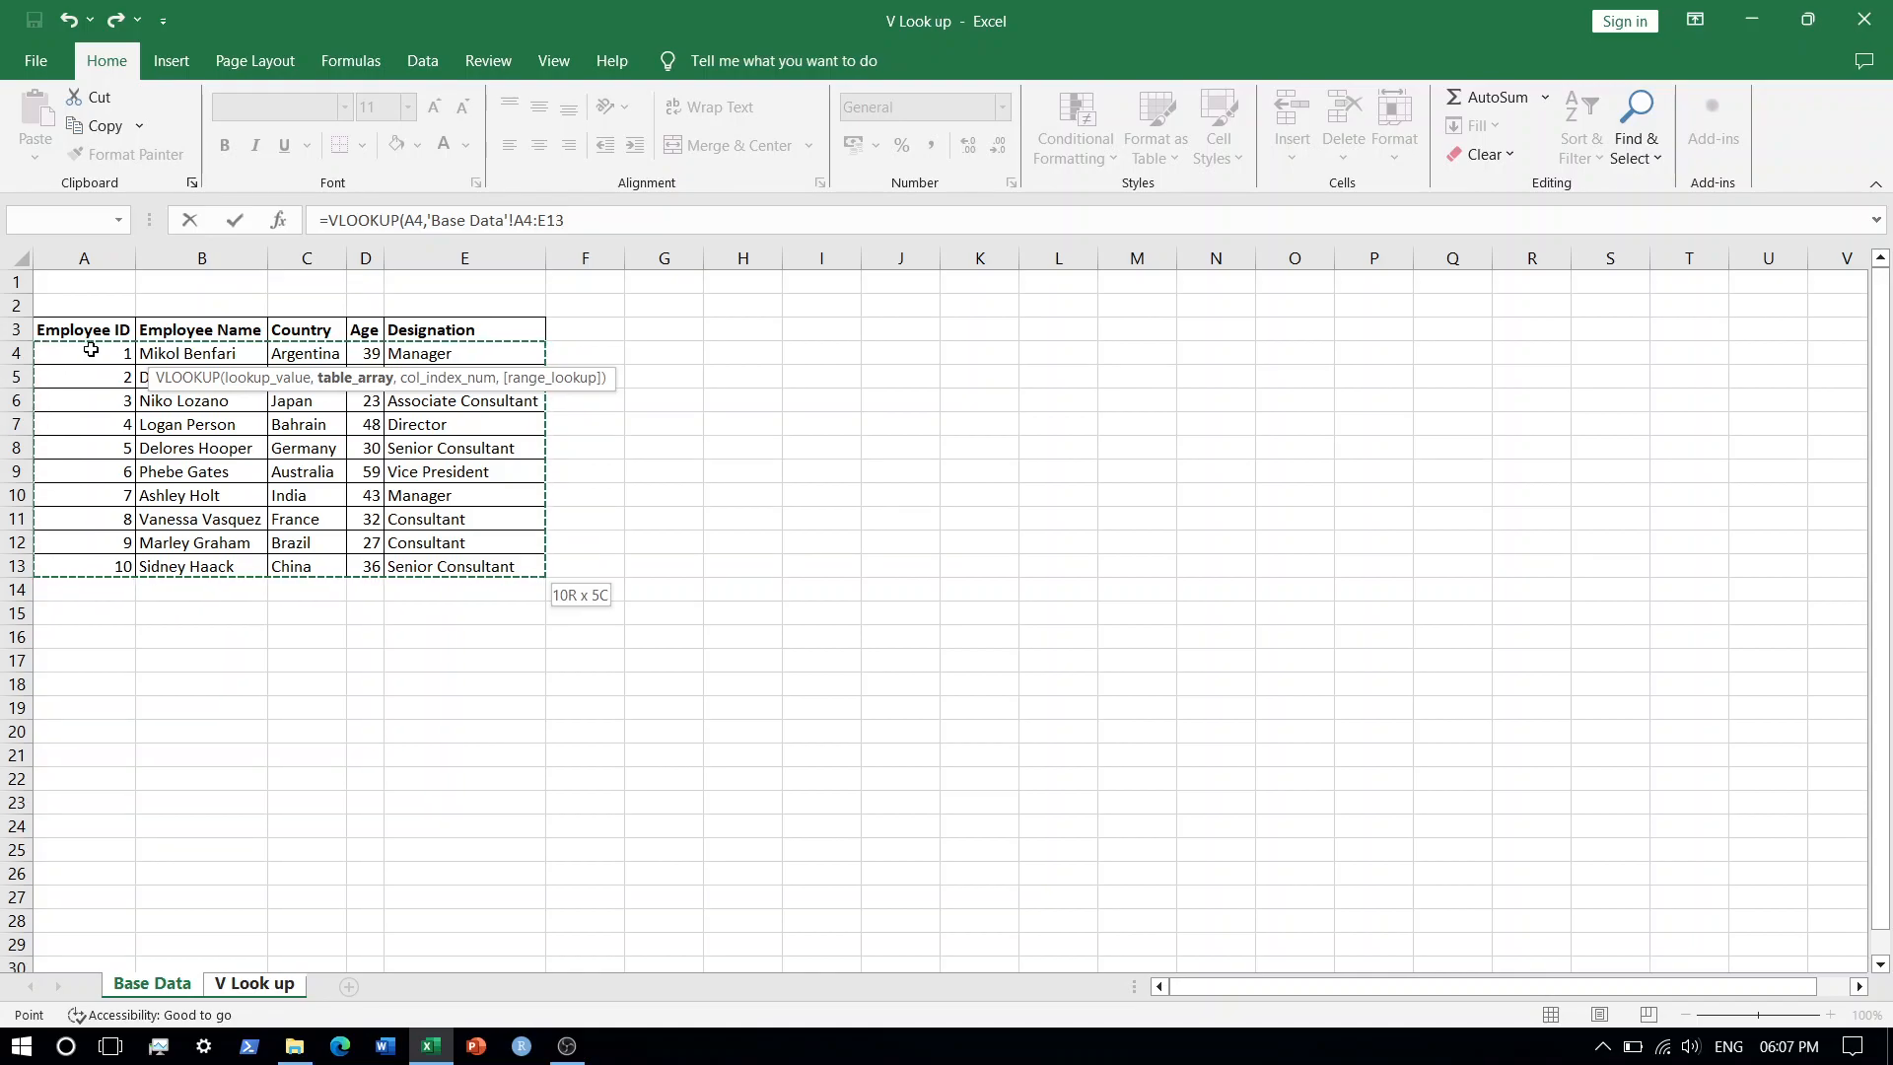
pyautogui.press('F4')
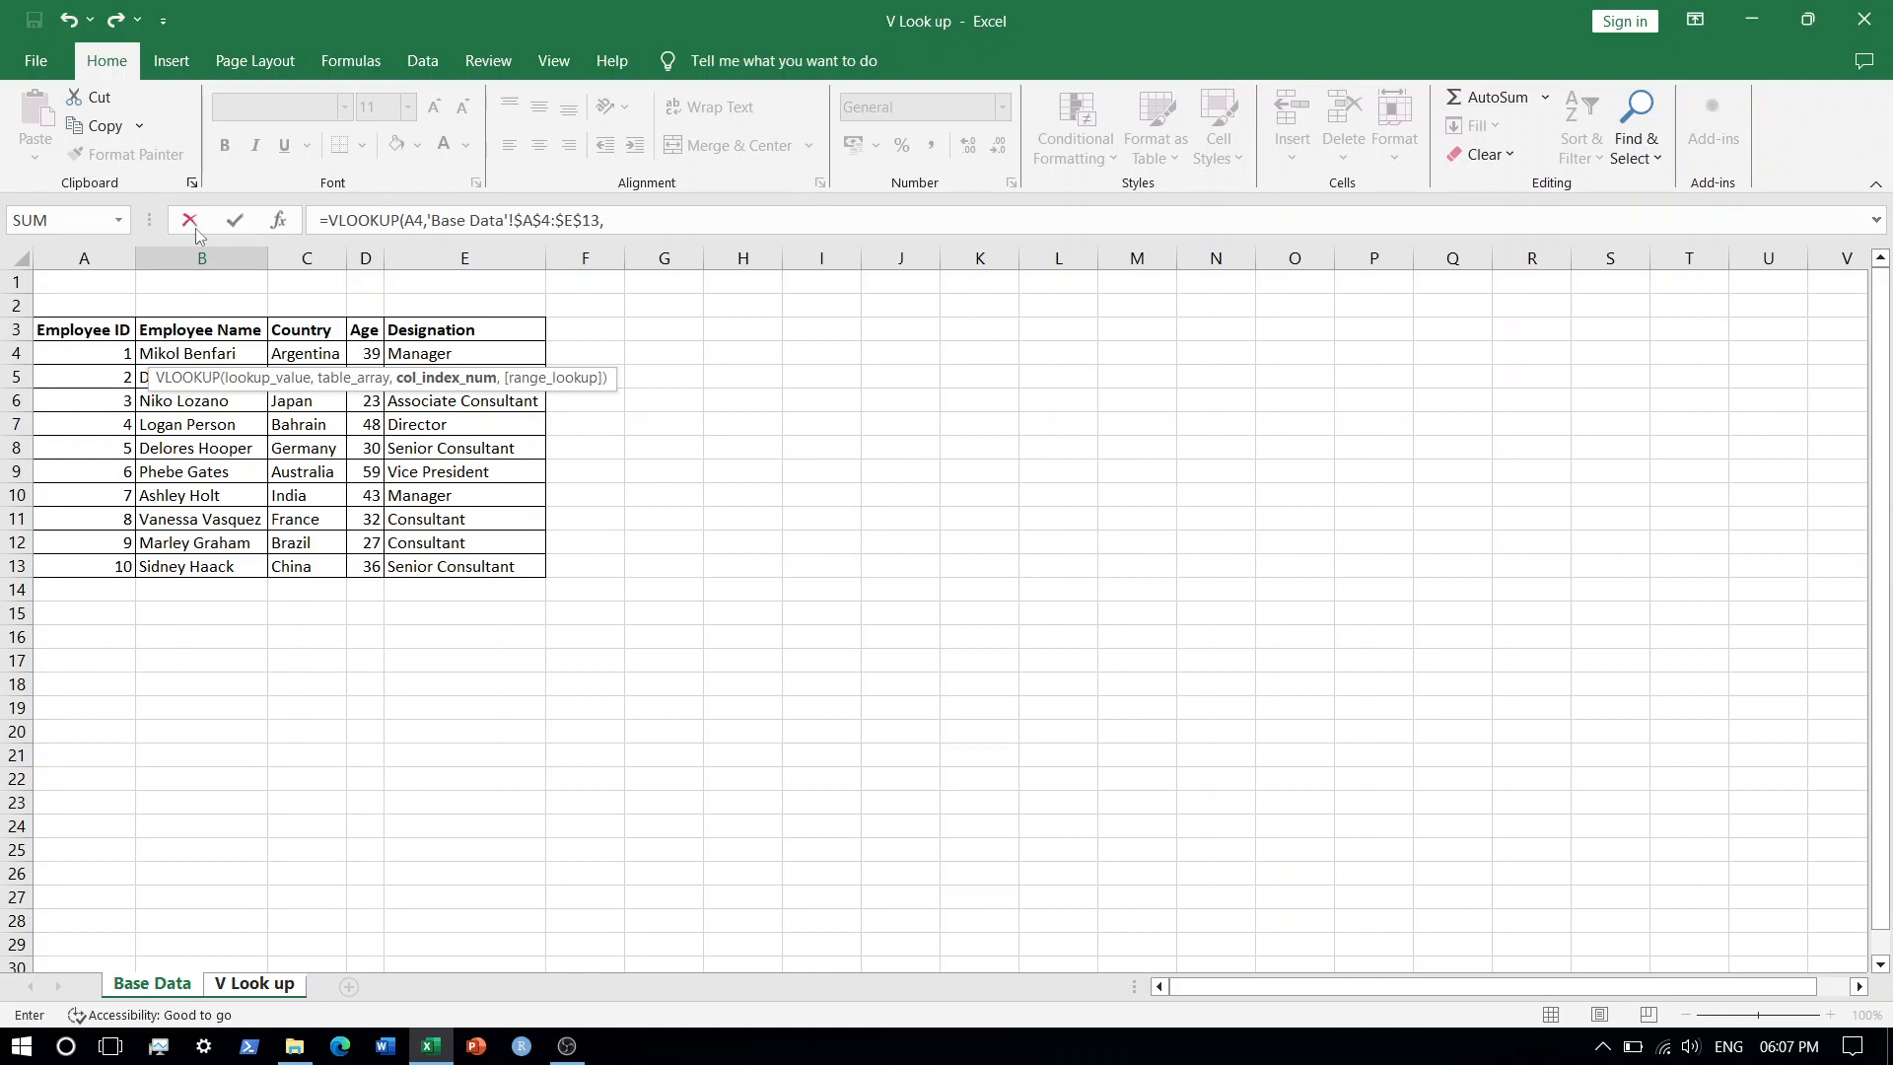
# Complete the formula with column index 2 and exact match (0), and enter it.
pyautogui.write('2,')
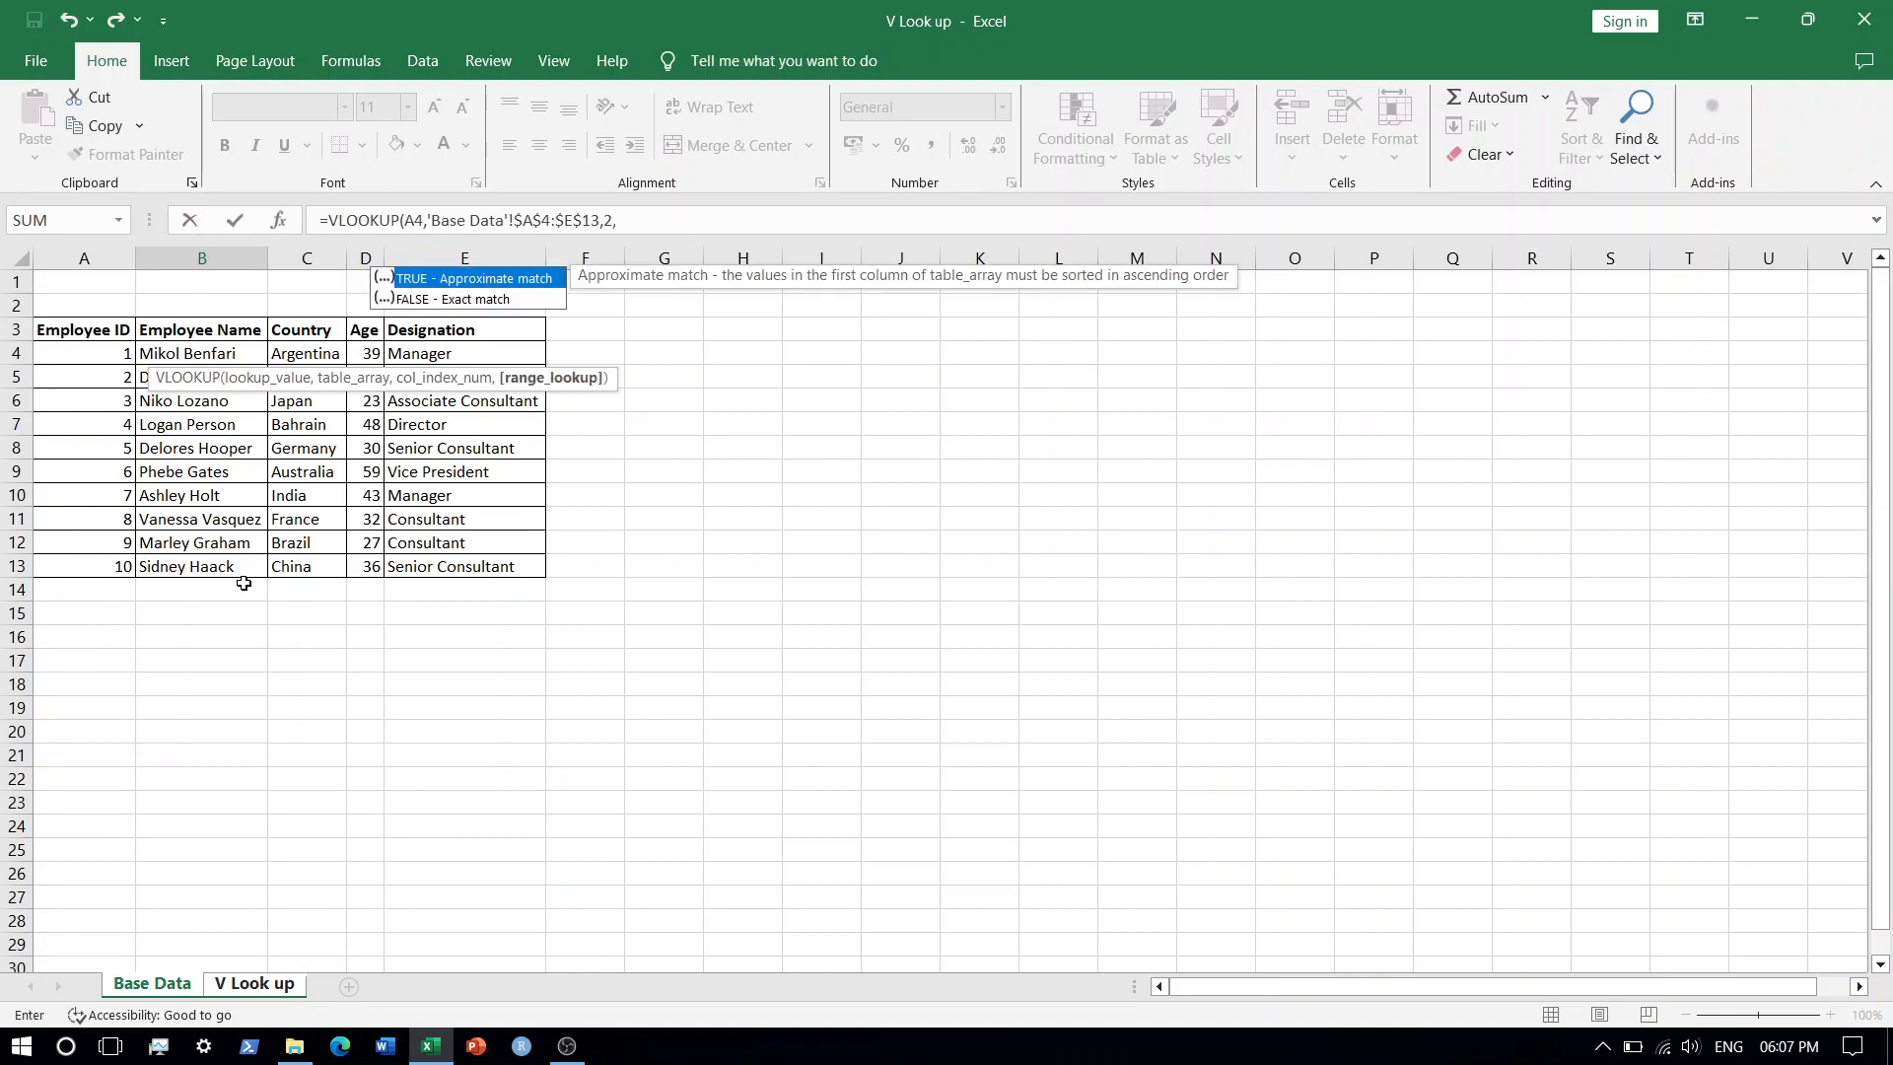
pyautogui.write('0)')
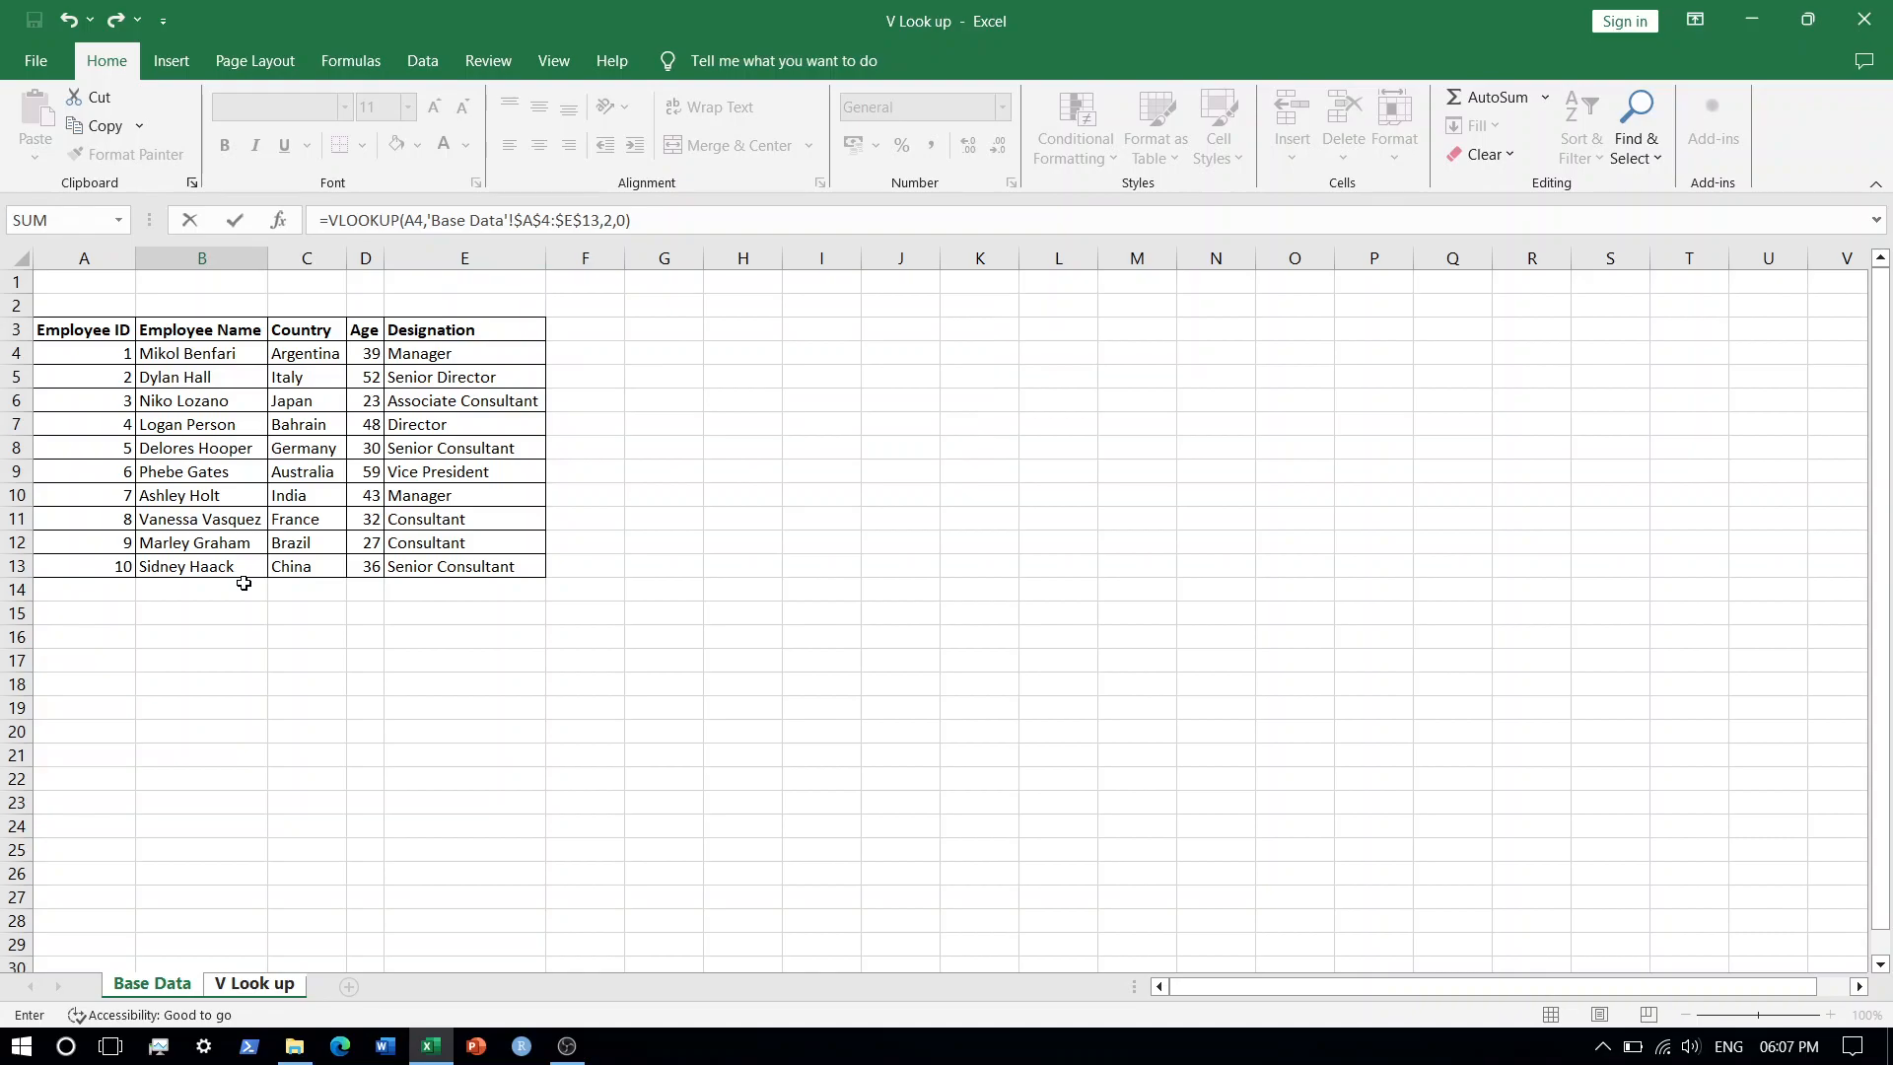
pyautogui.press('Return')
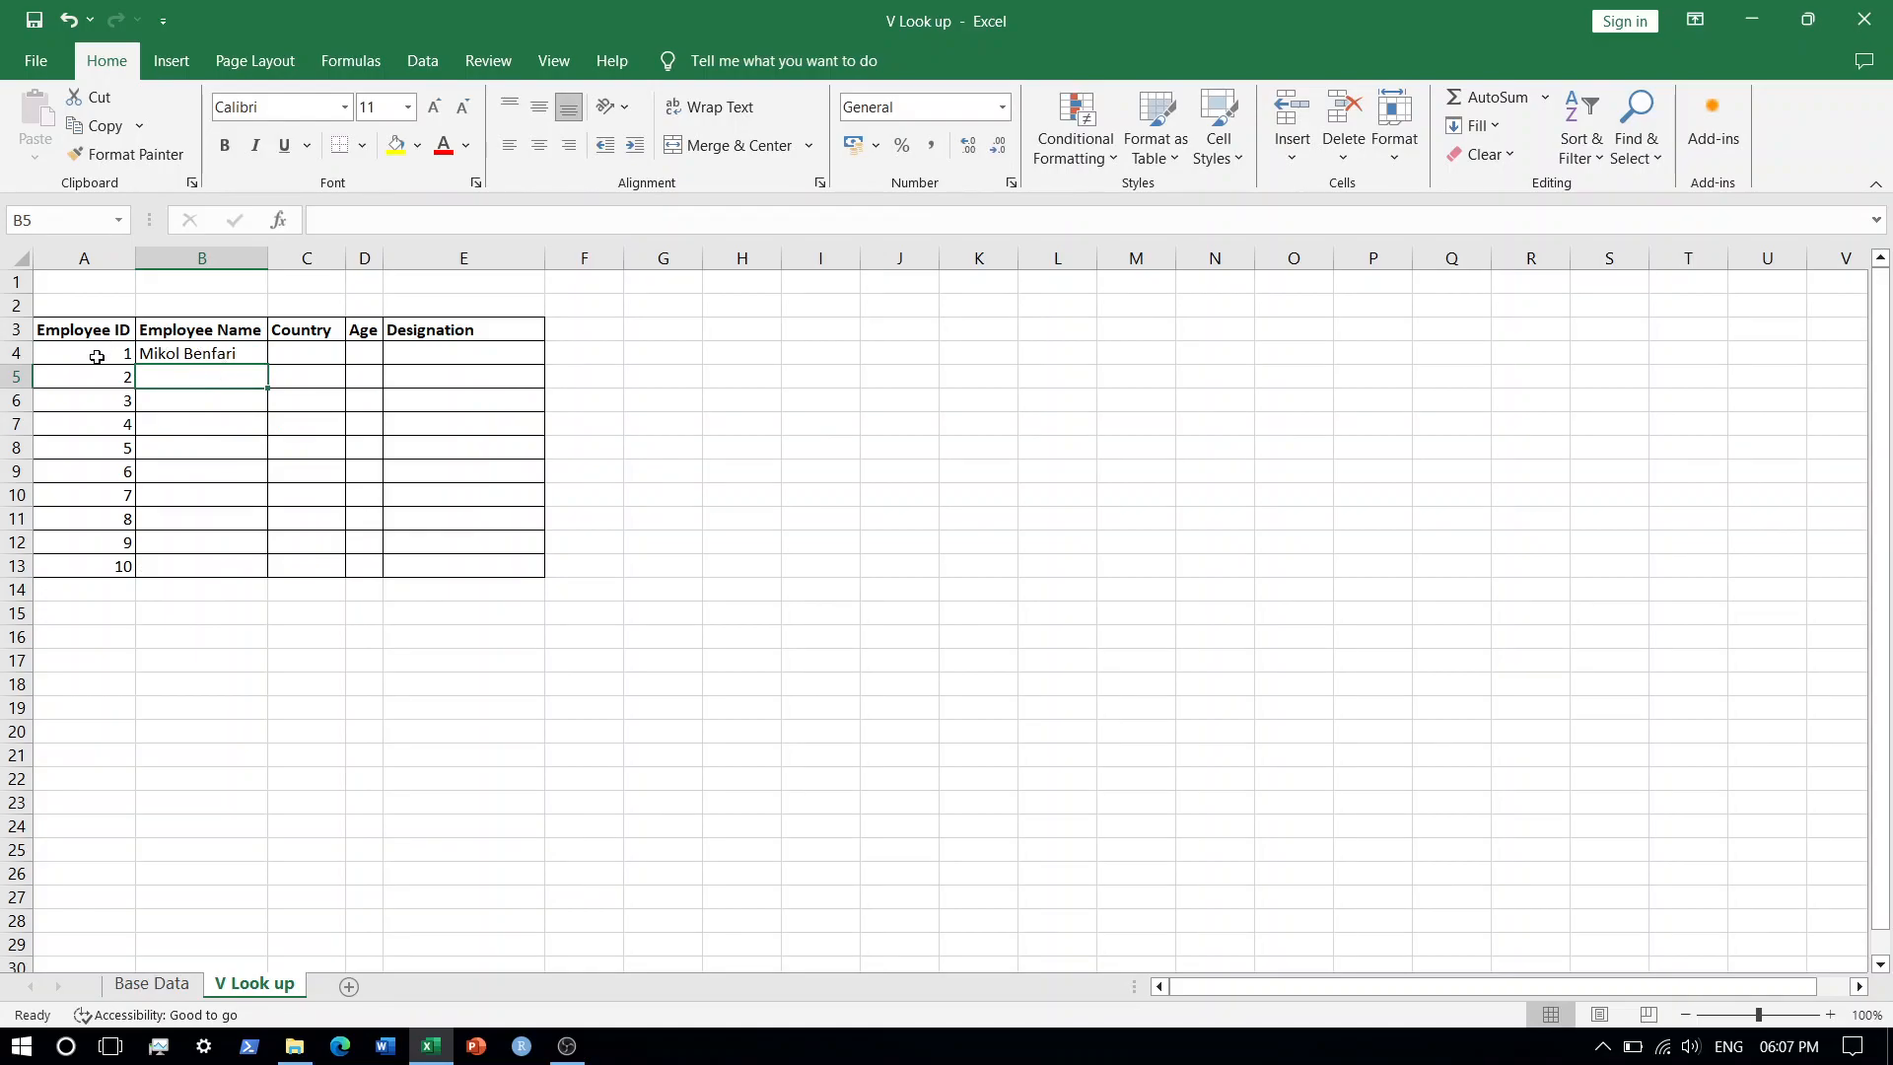
# Fill the Employee Name formula from B4 down to row 13.
pyautogui.click(167, 353)
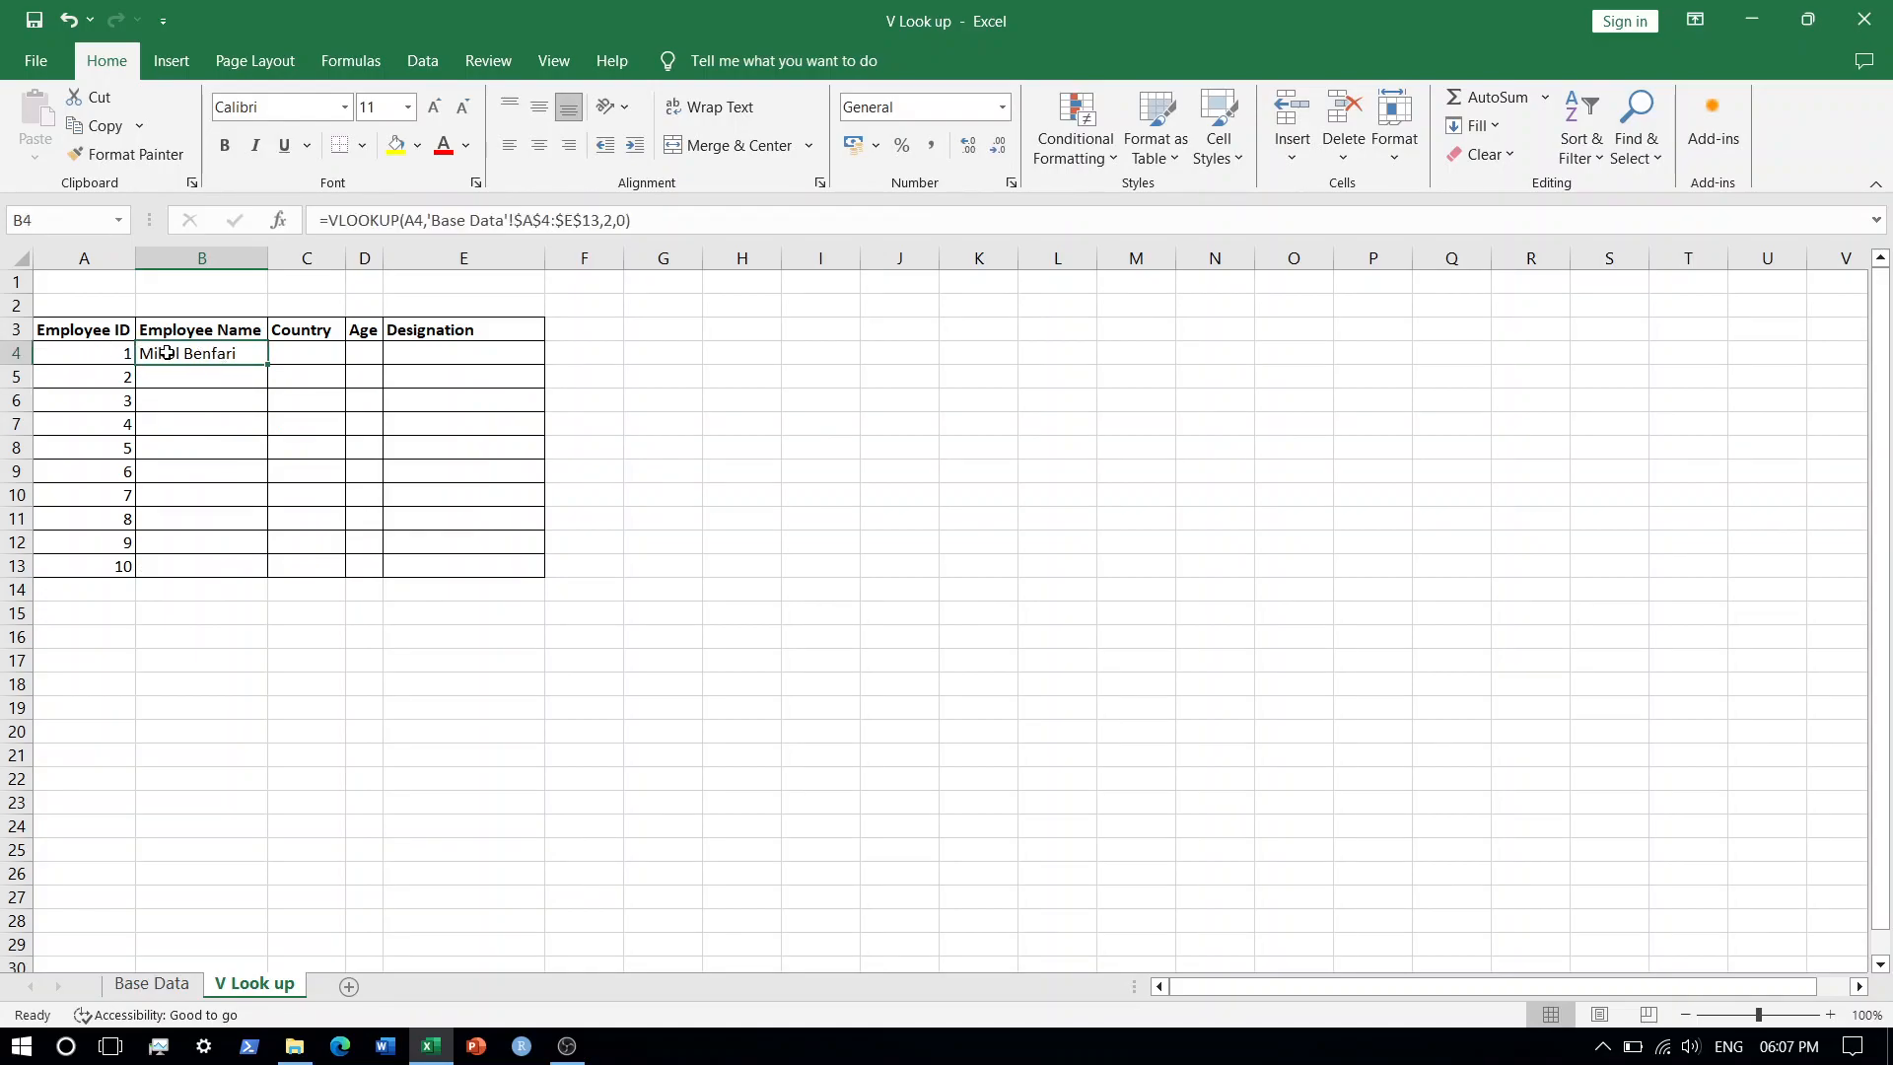
pyautogui.doubleClick(266, 363)
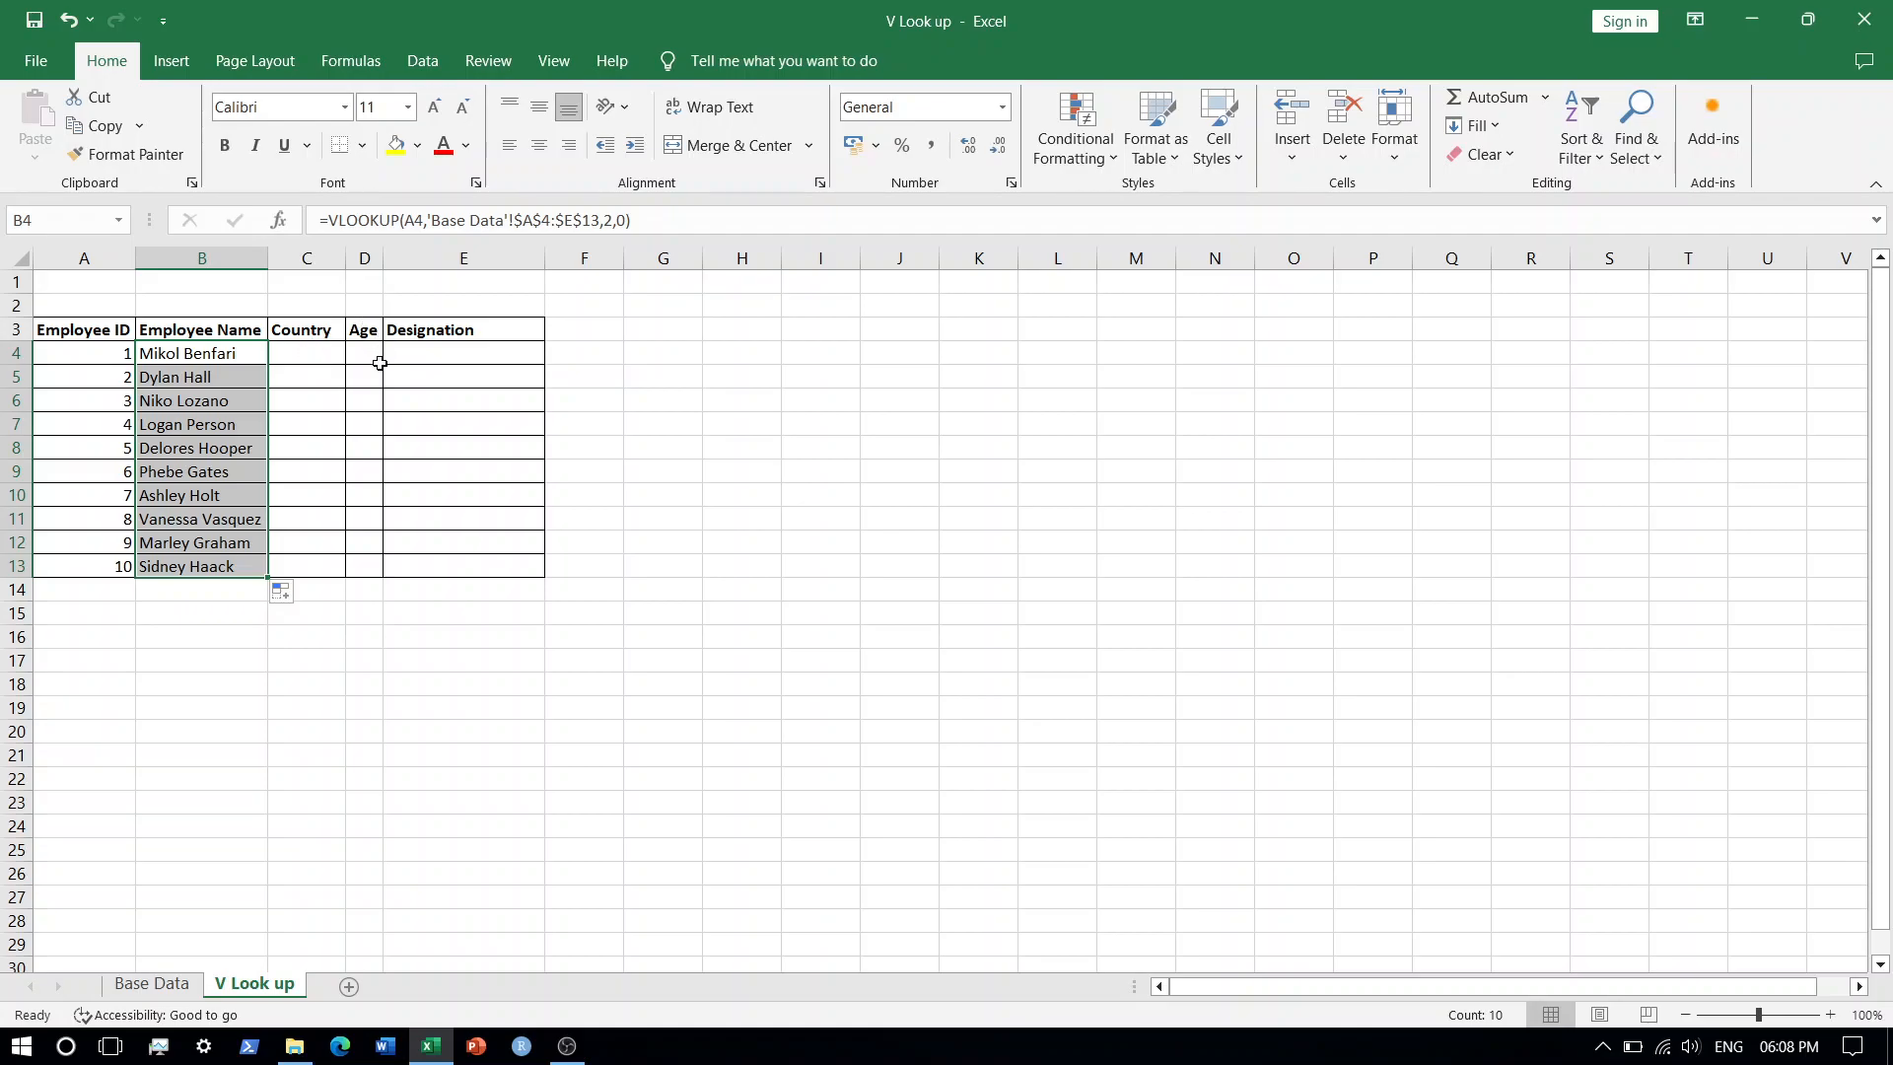
# Start a VLOOKUP formula in C4 with A4 as the lookup value.
pyautogui.click(291, 348)
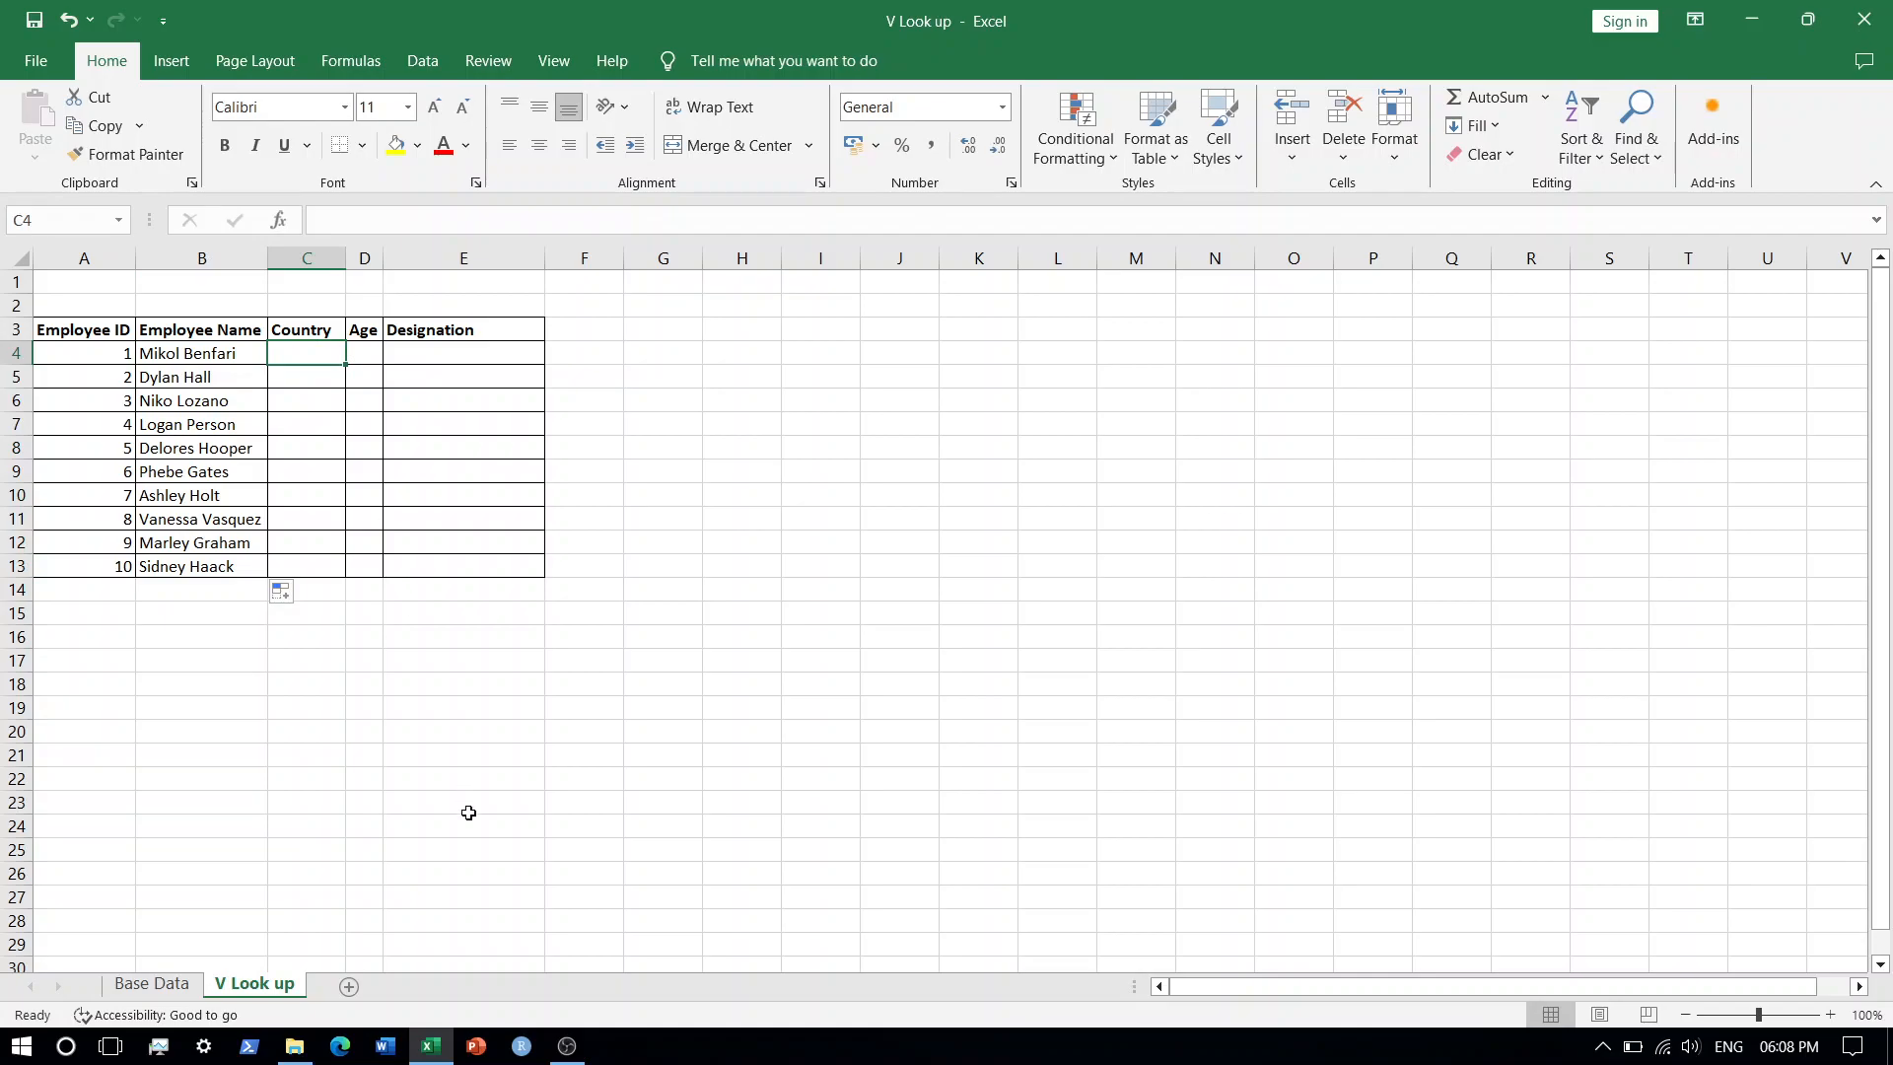
pyautogui.write('=vl')
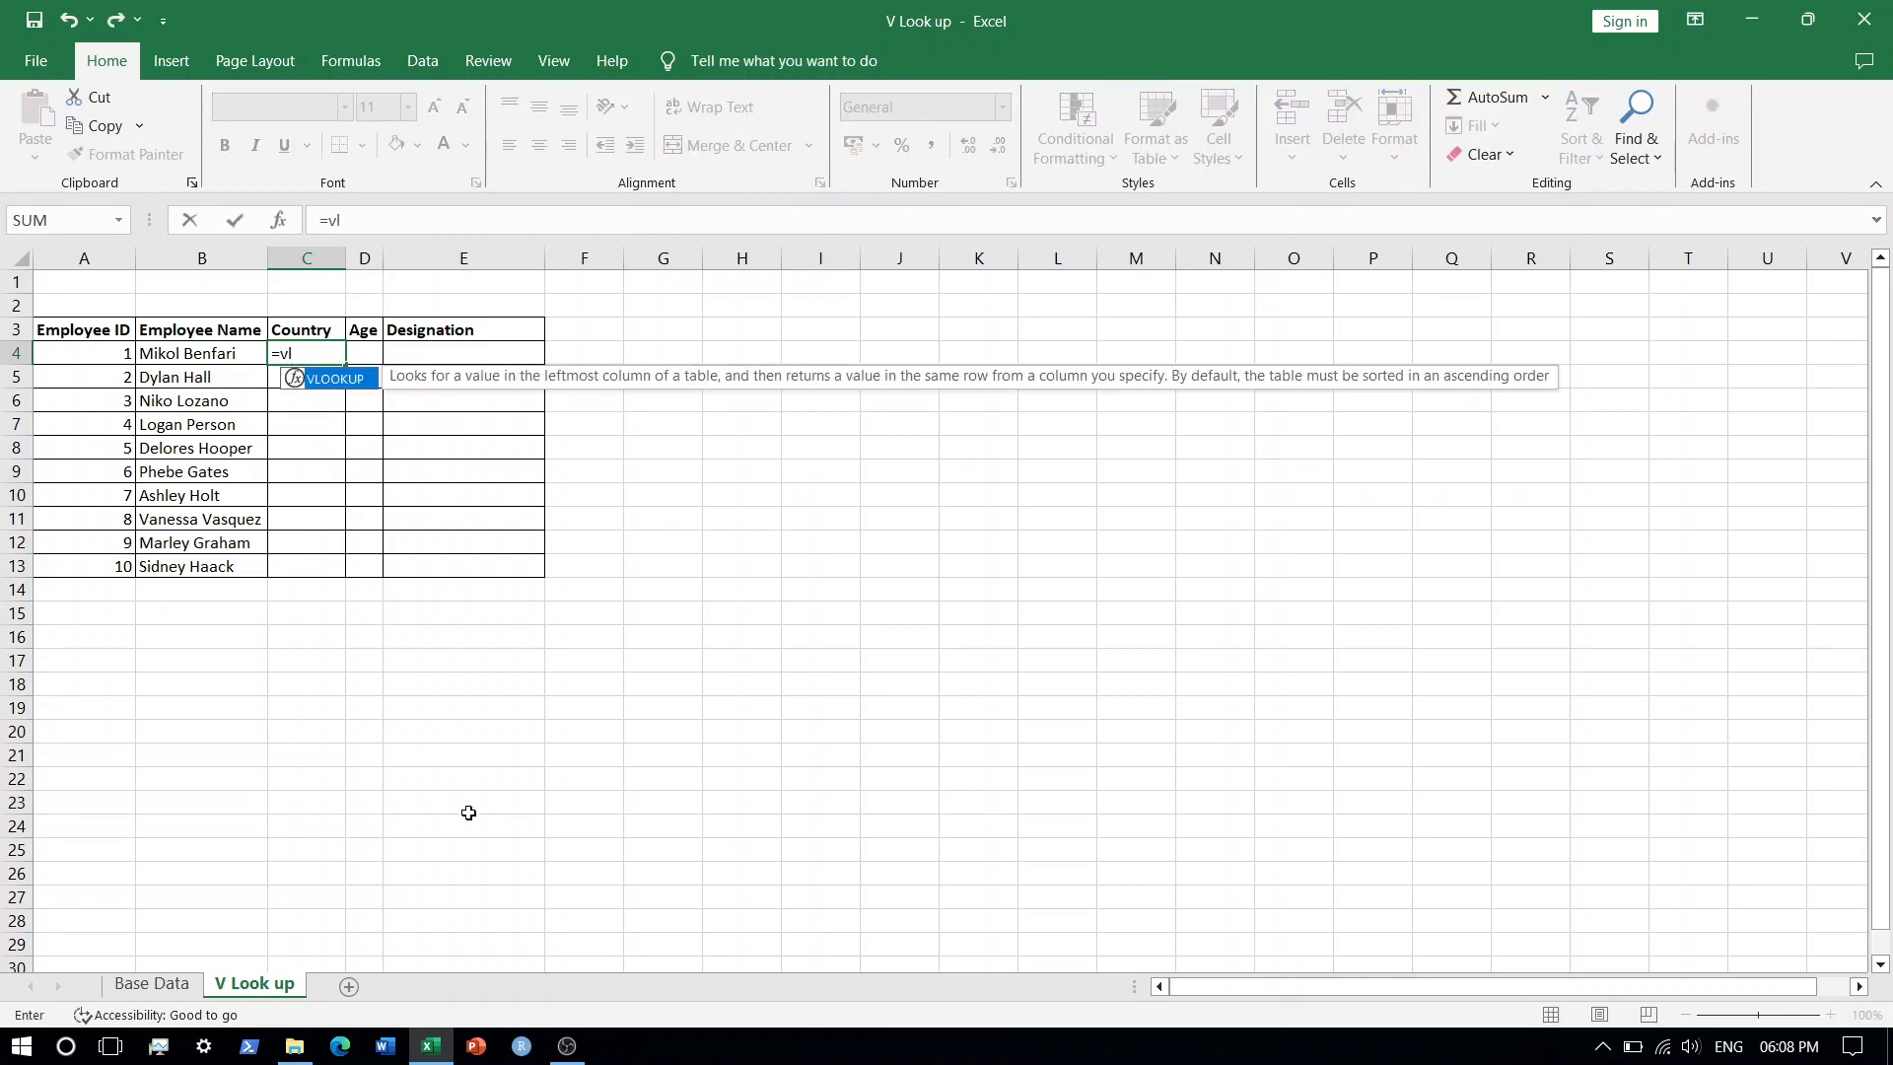
pyautogui.press('Tab')
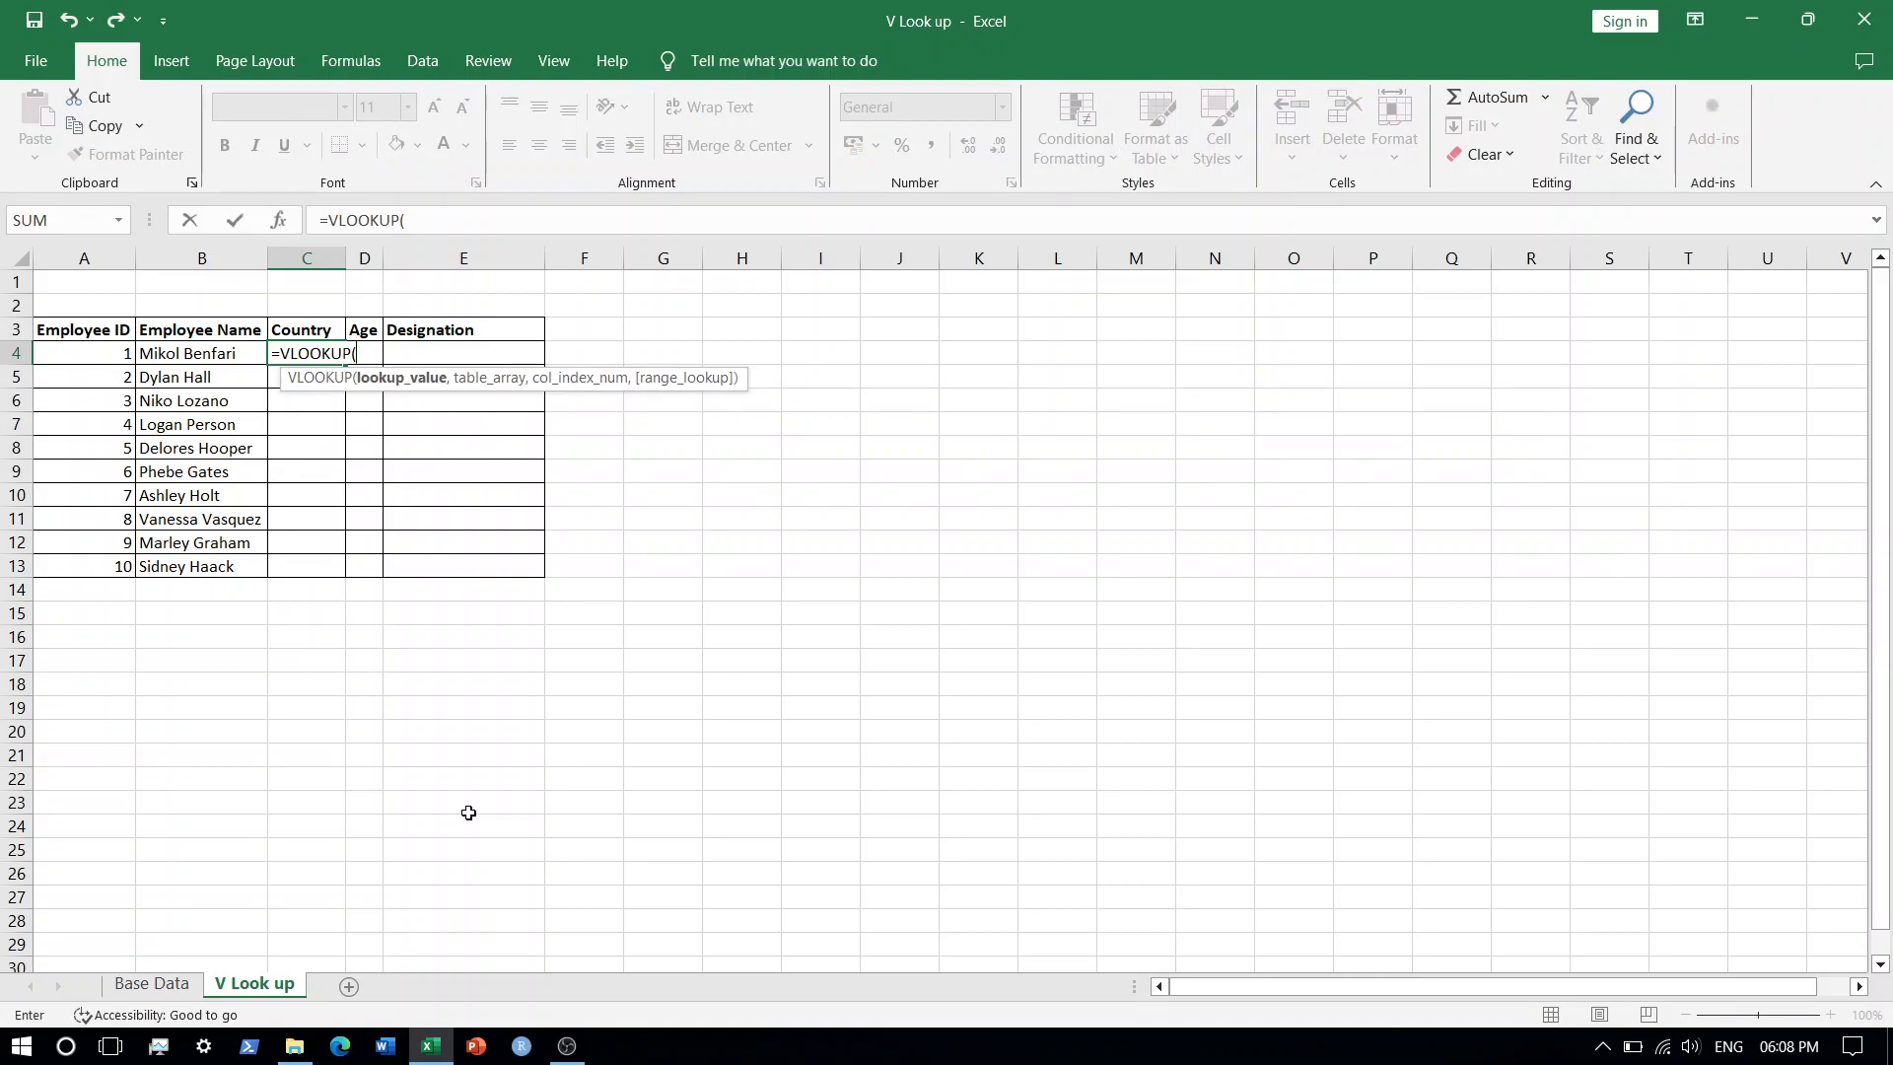
pyautogui.press('Left')
pyautogui.press('Left')
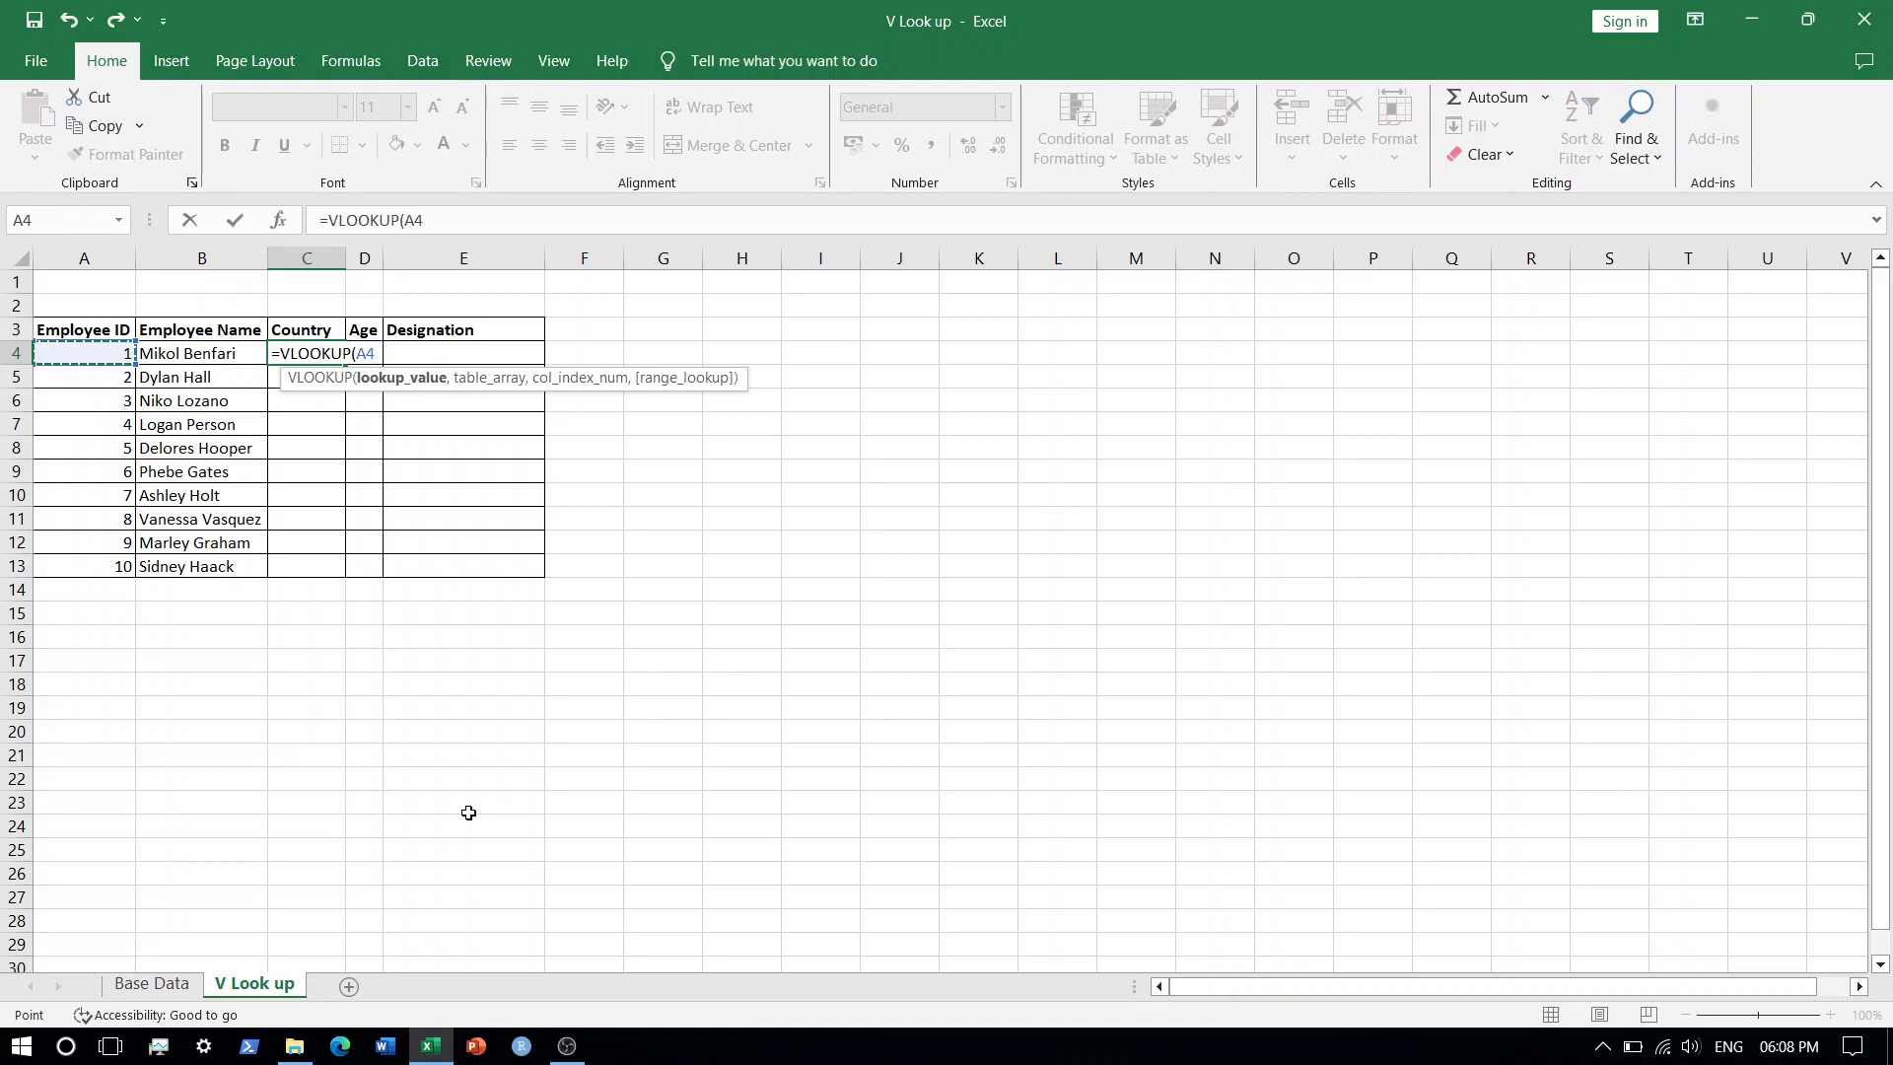
pyautogui.write(',')
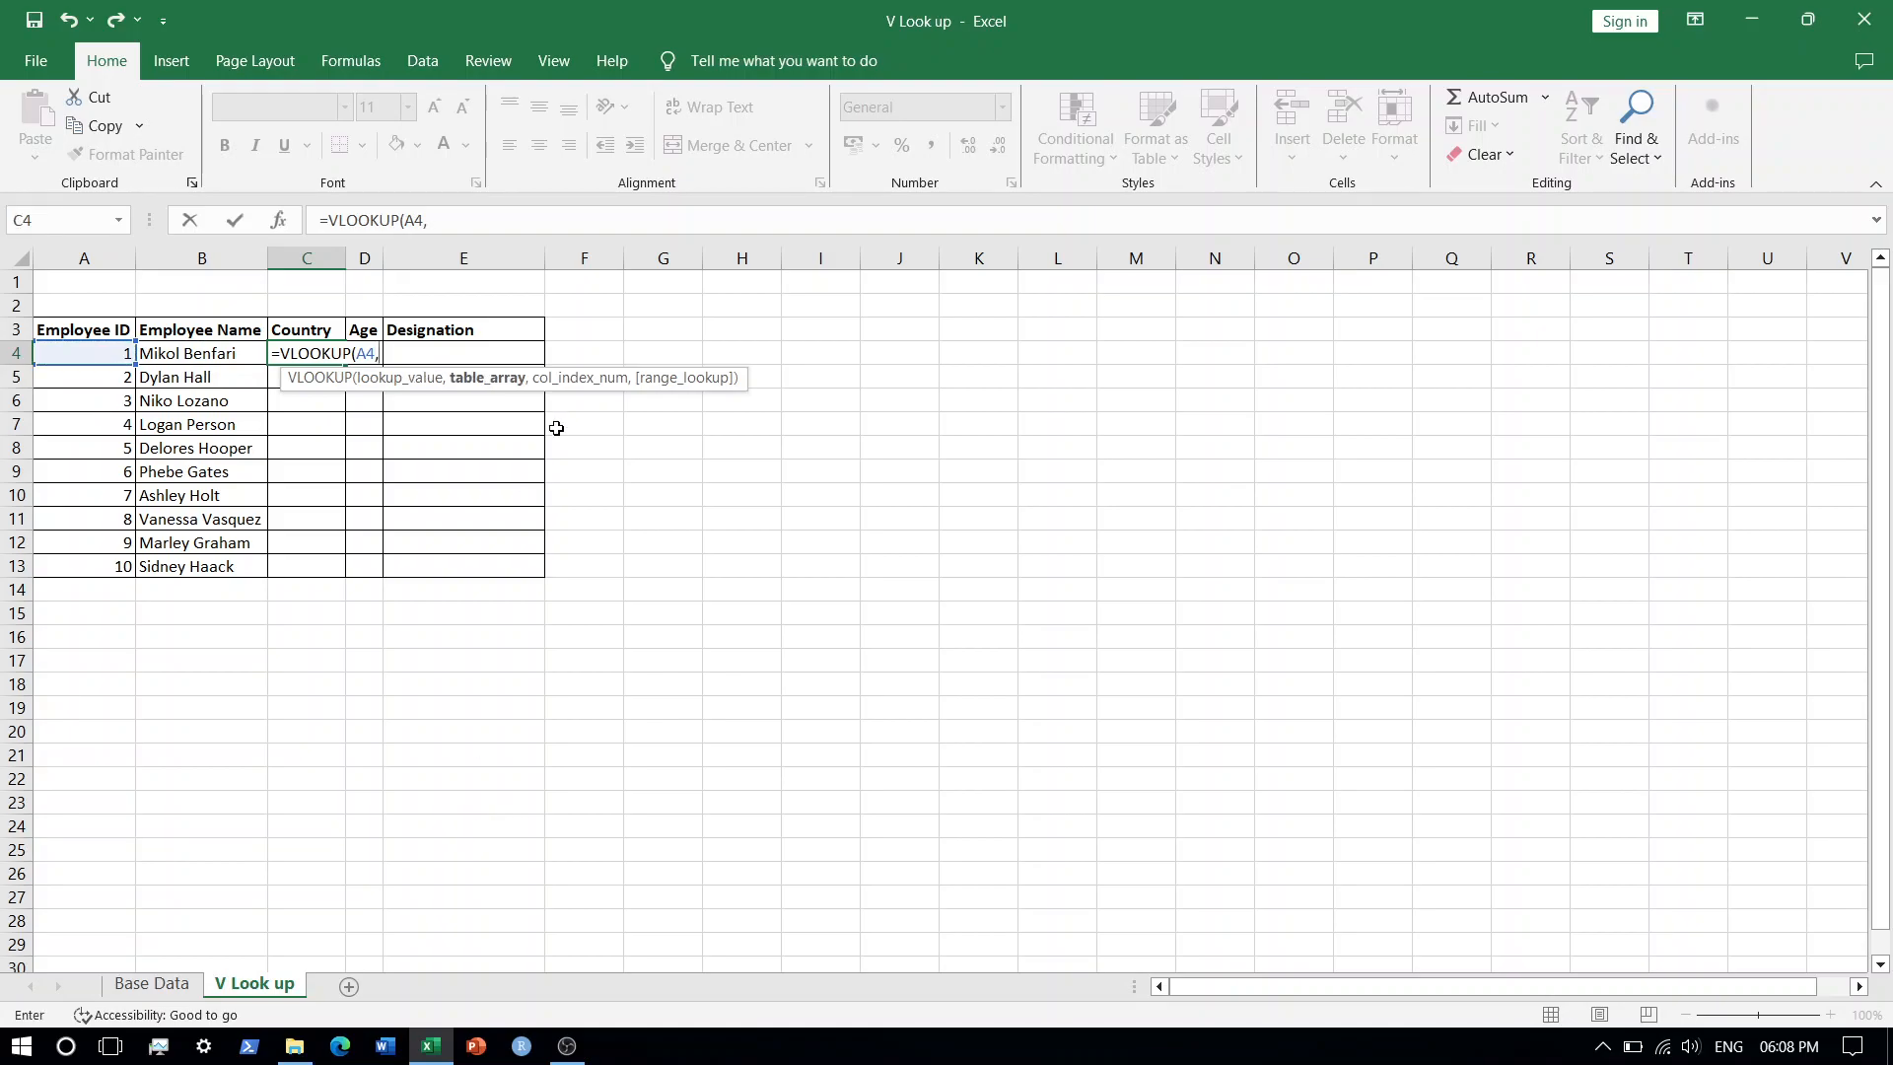
# Set the table array to Base Data A4:E13 as an absolute reference.
pyautogui.click(158, 984)
pyautogui.click(78, 354)
pyautogui.hotkey('shift', 'Right')
pyautogui.hotkey('shift', 'Right')
pyautogui.hotkey('shift', 'Right')
pyautogui.hotkey('shift', 'Right')
pyautogui.hotkey('ctrl', 'shift', 'Down')
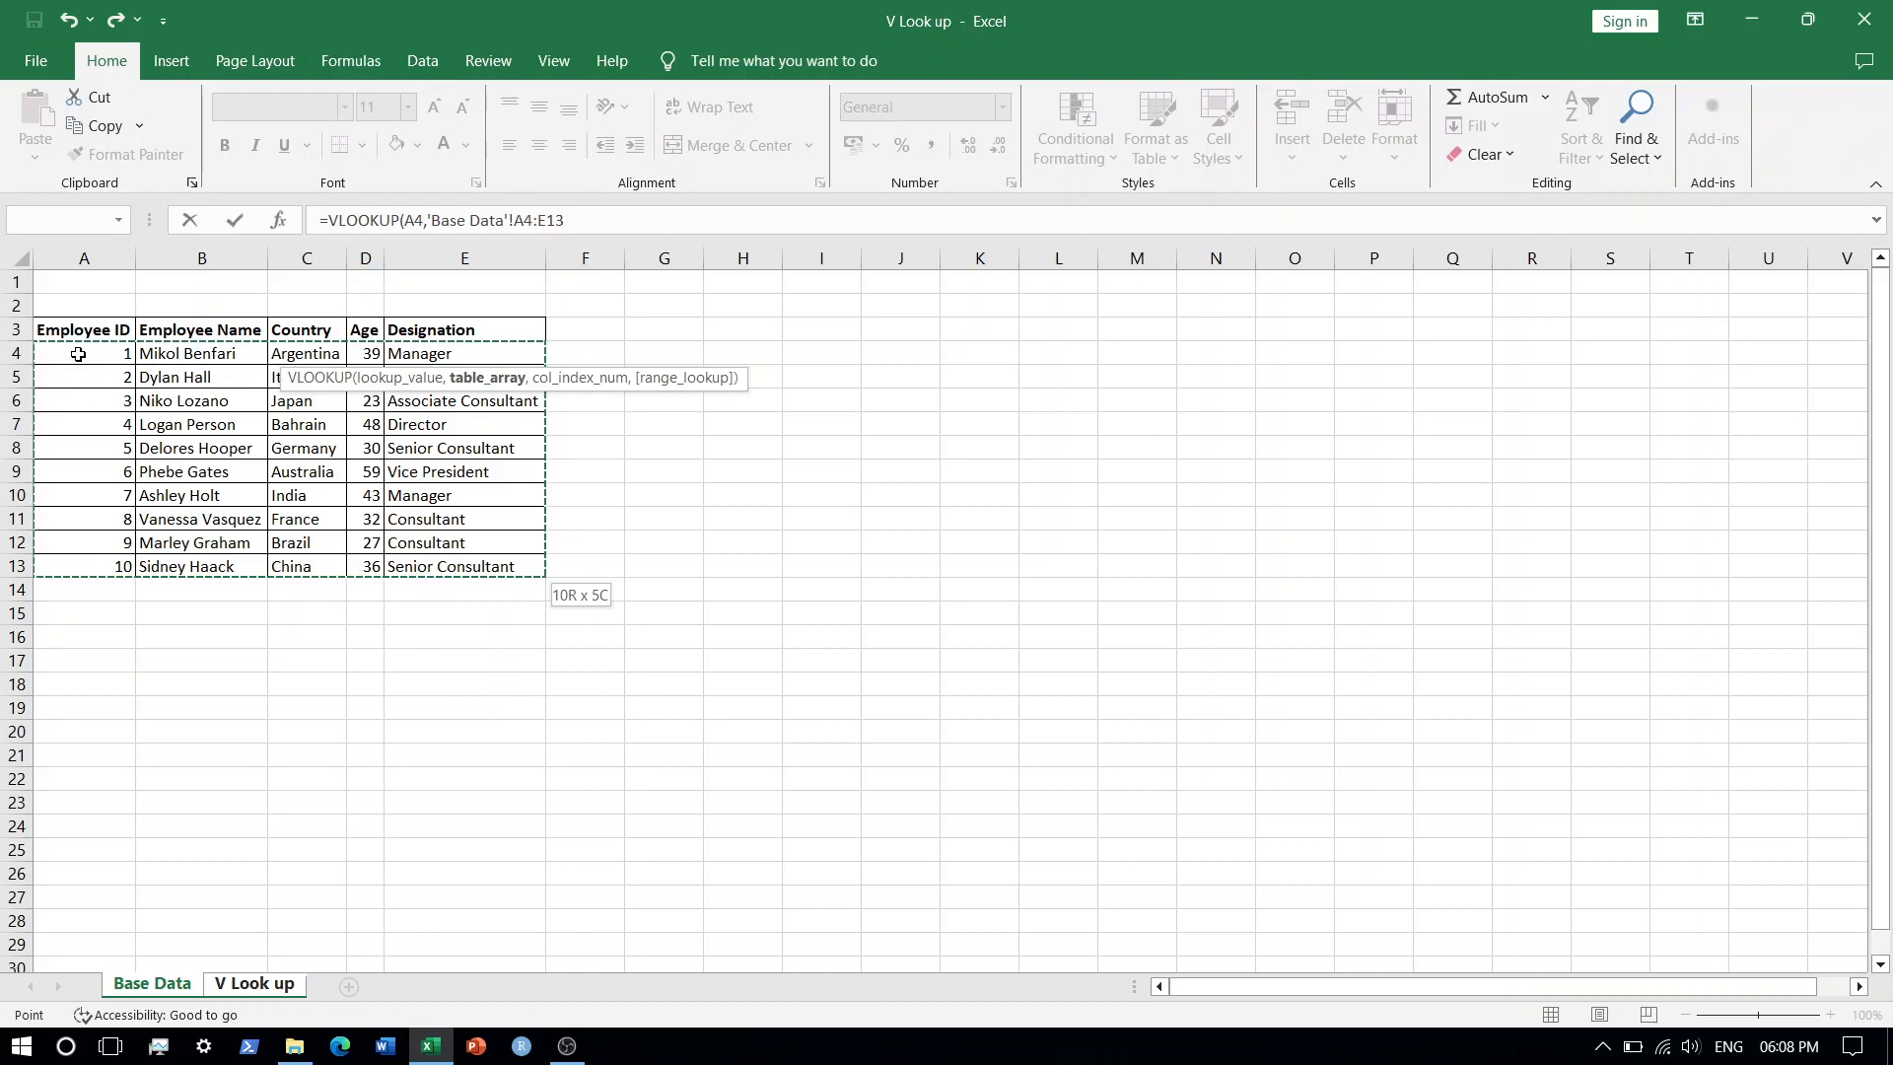
pyautogui.press('F4')
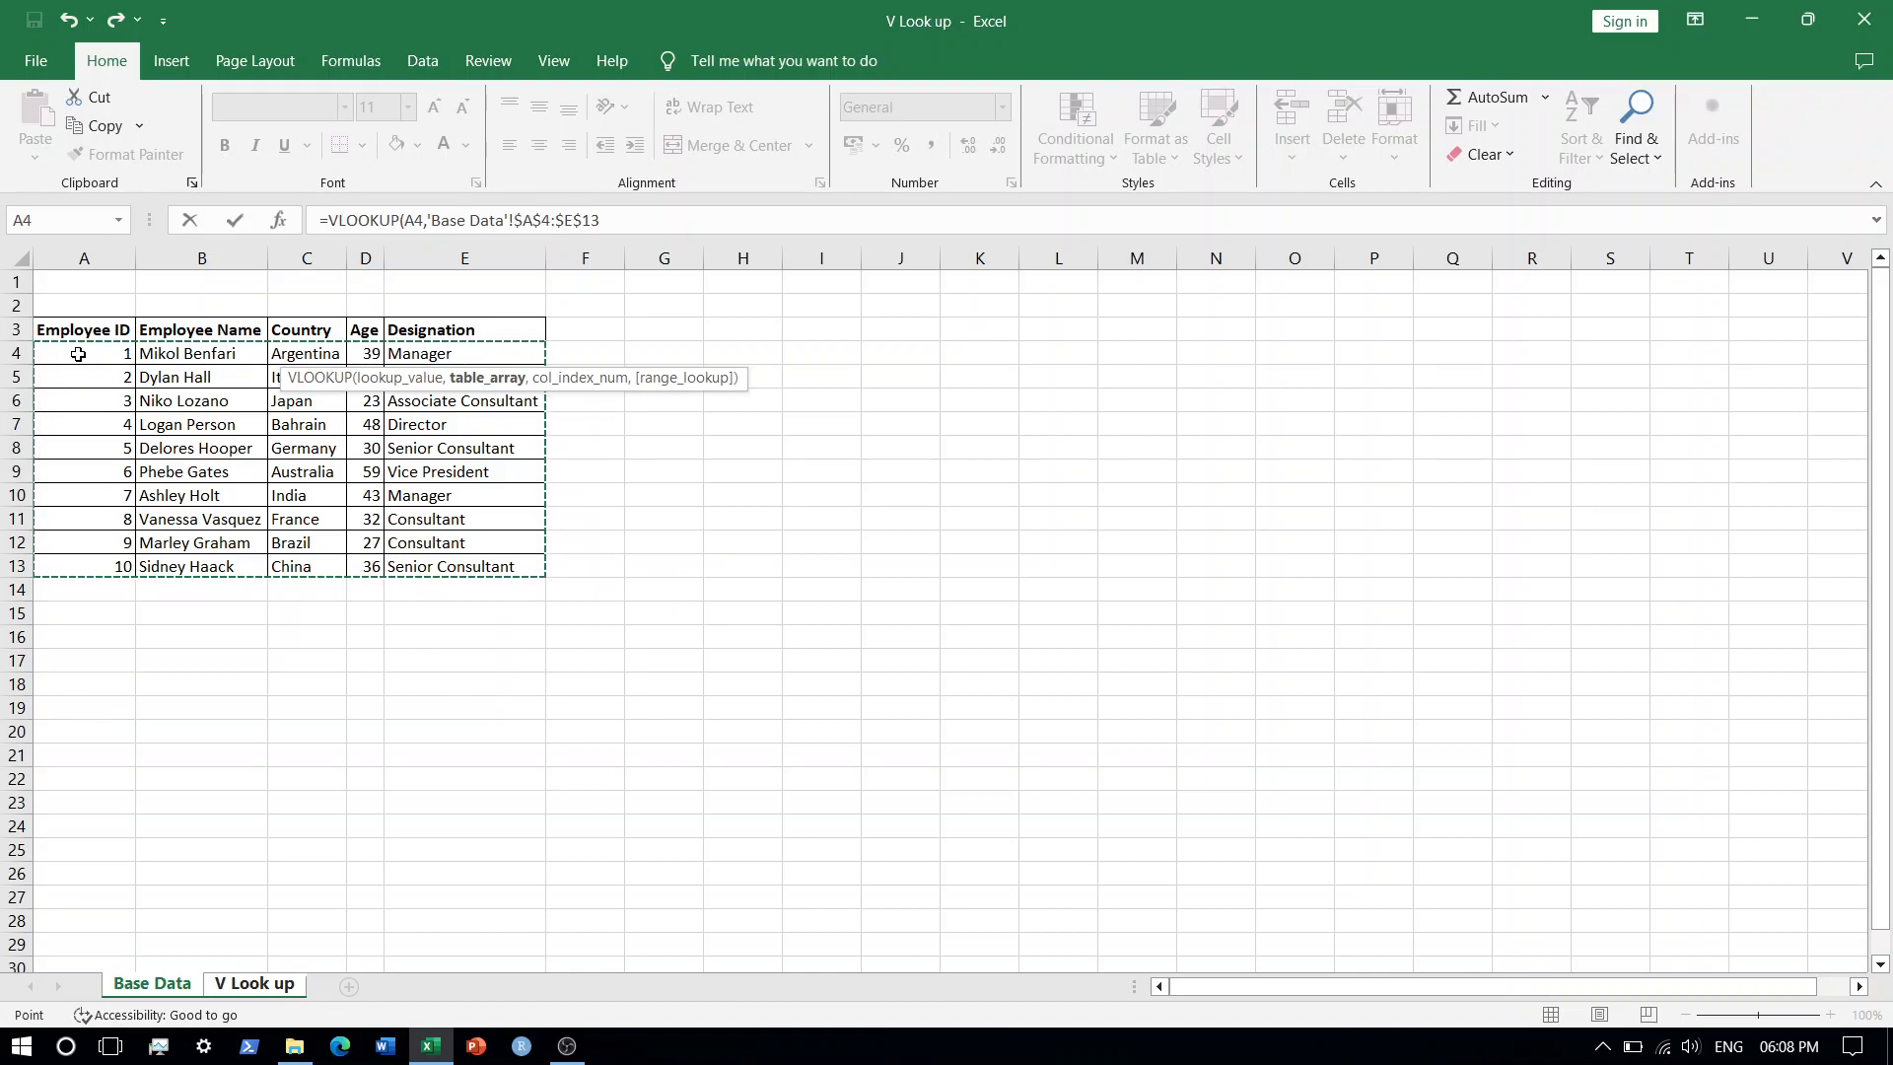
# Complete the Country formula with column index 3 and exact match (0), and enter it.
pyautogui.write(',')
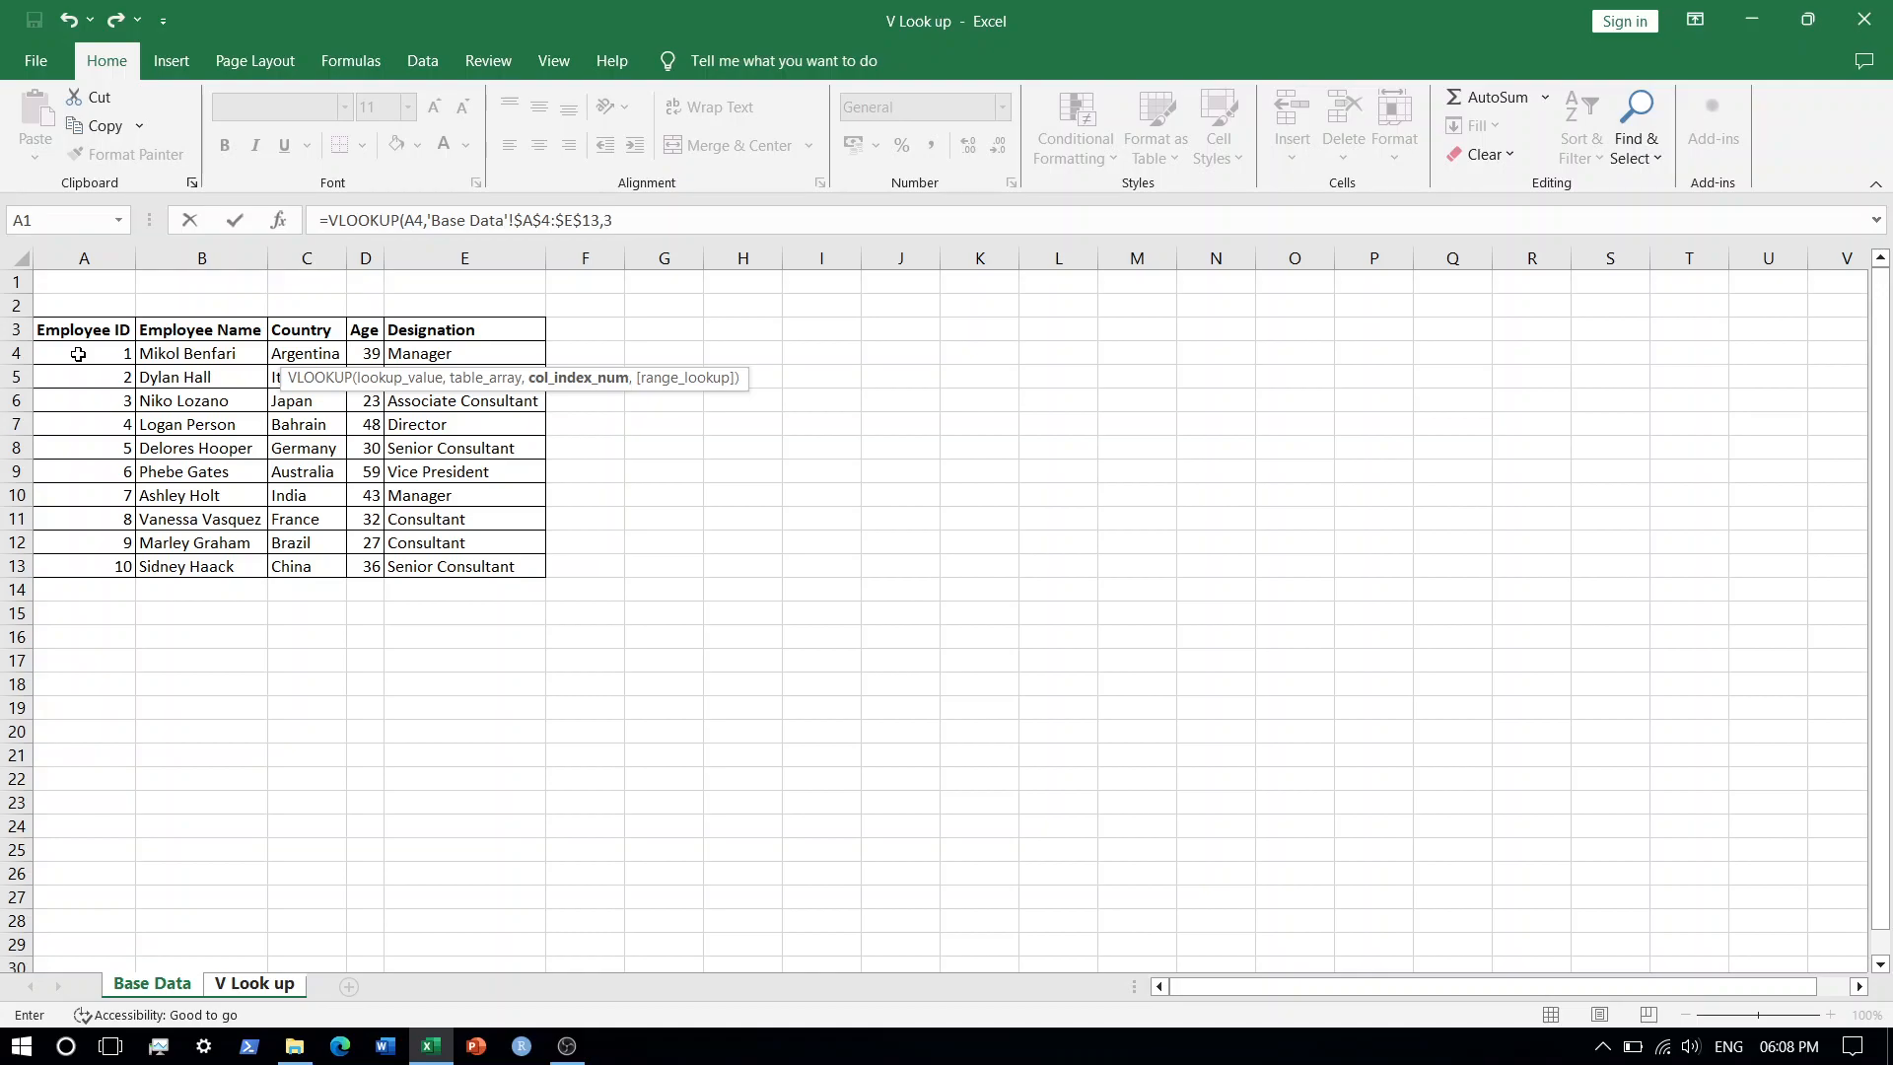
pyautogui.write('3,')
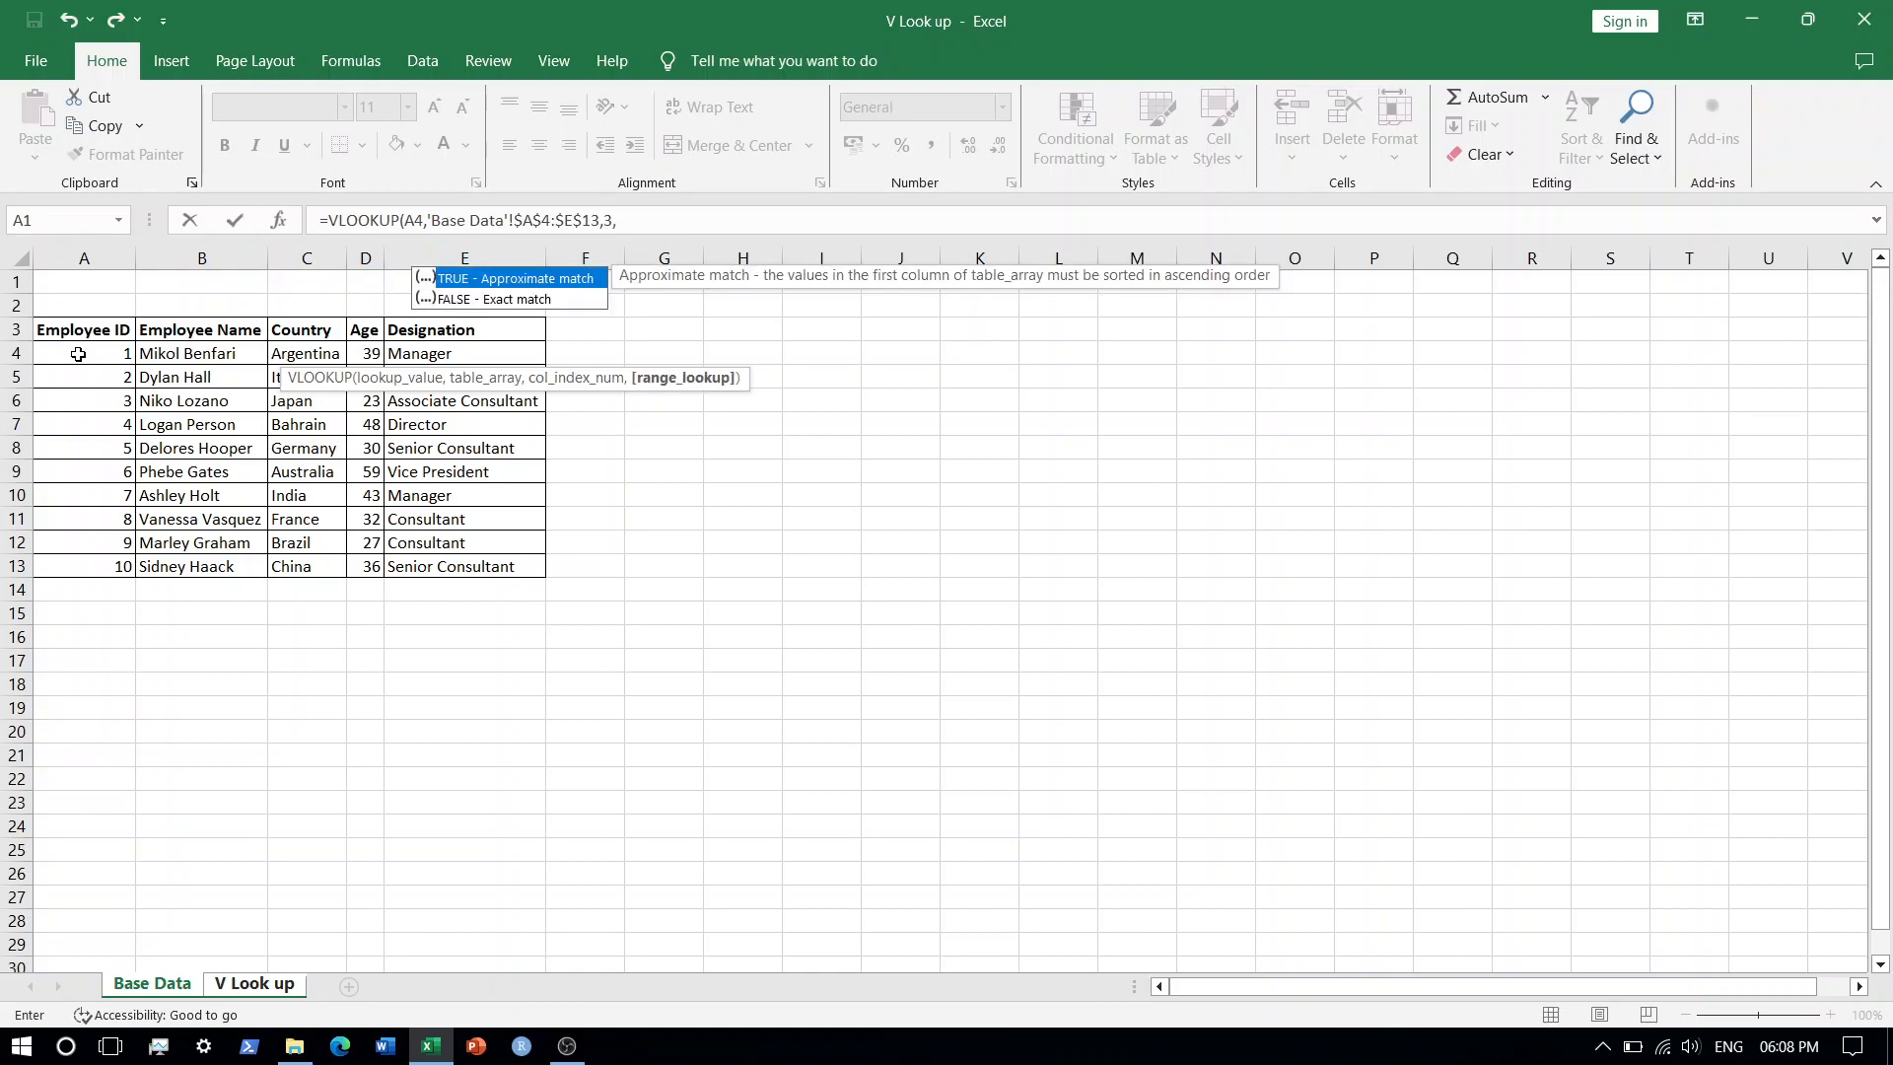
pyautogui.write('0)')
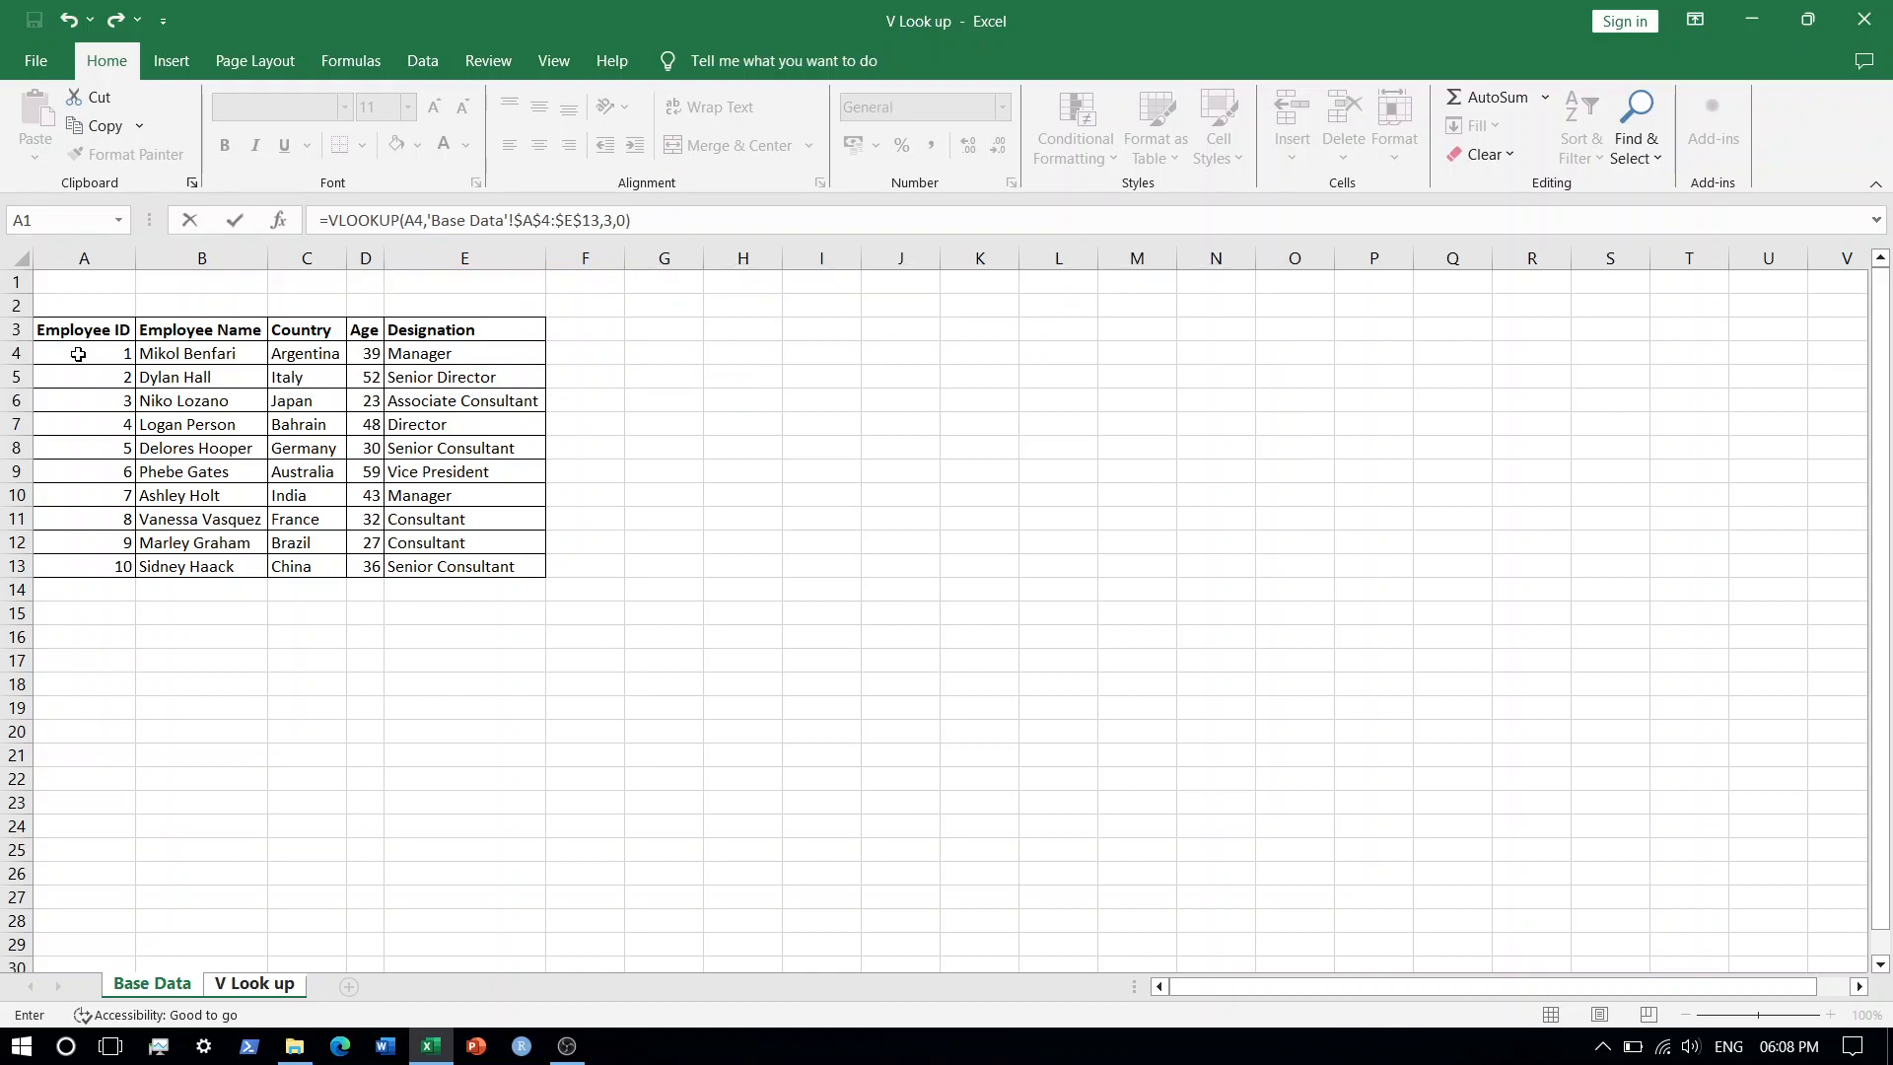
pyautogui.press('Return')
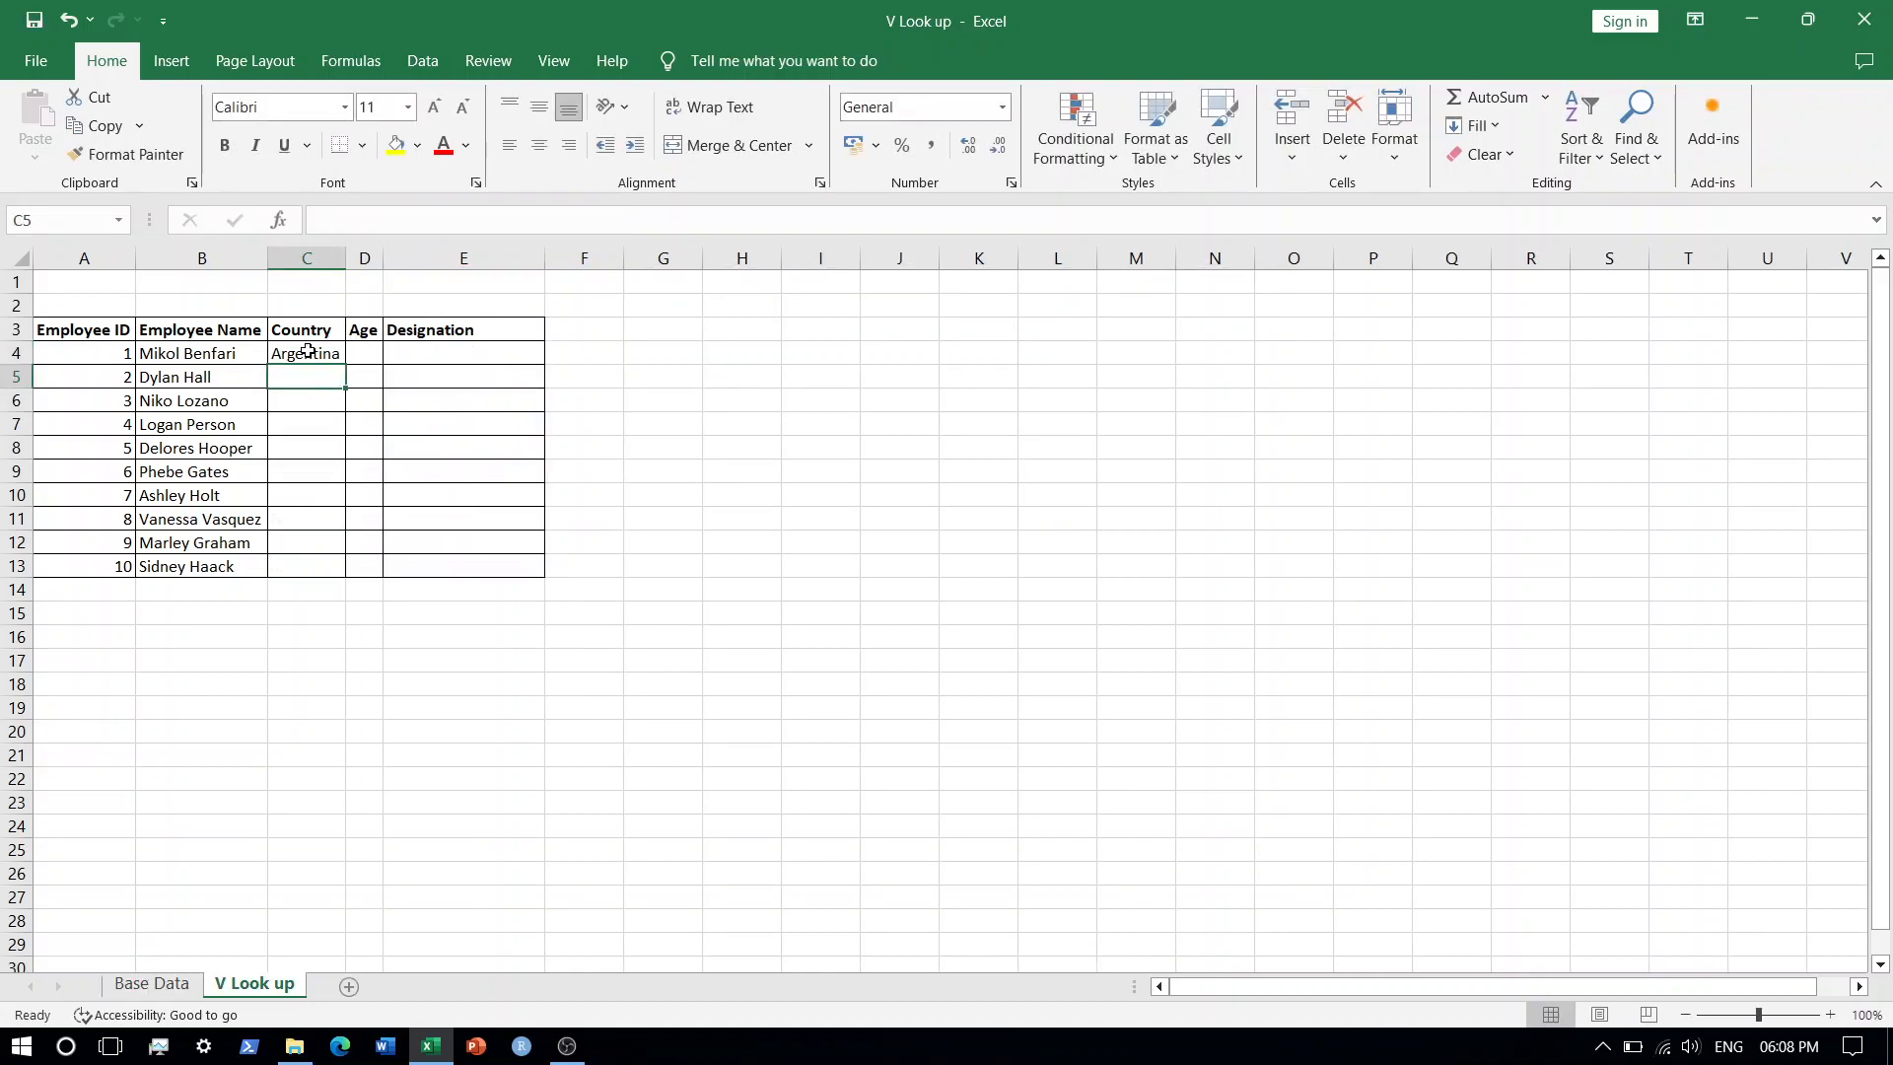
# Fill the Country formula from C4 down to row 13.
pyautogui.click(308, 351)
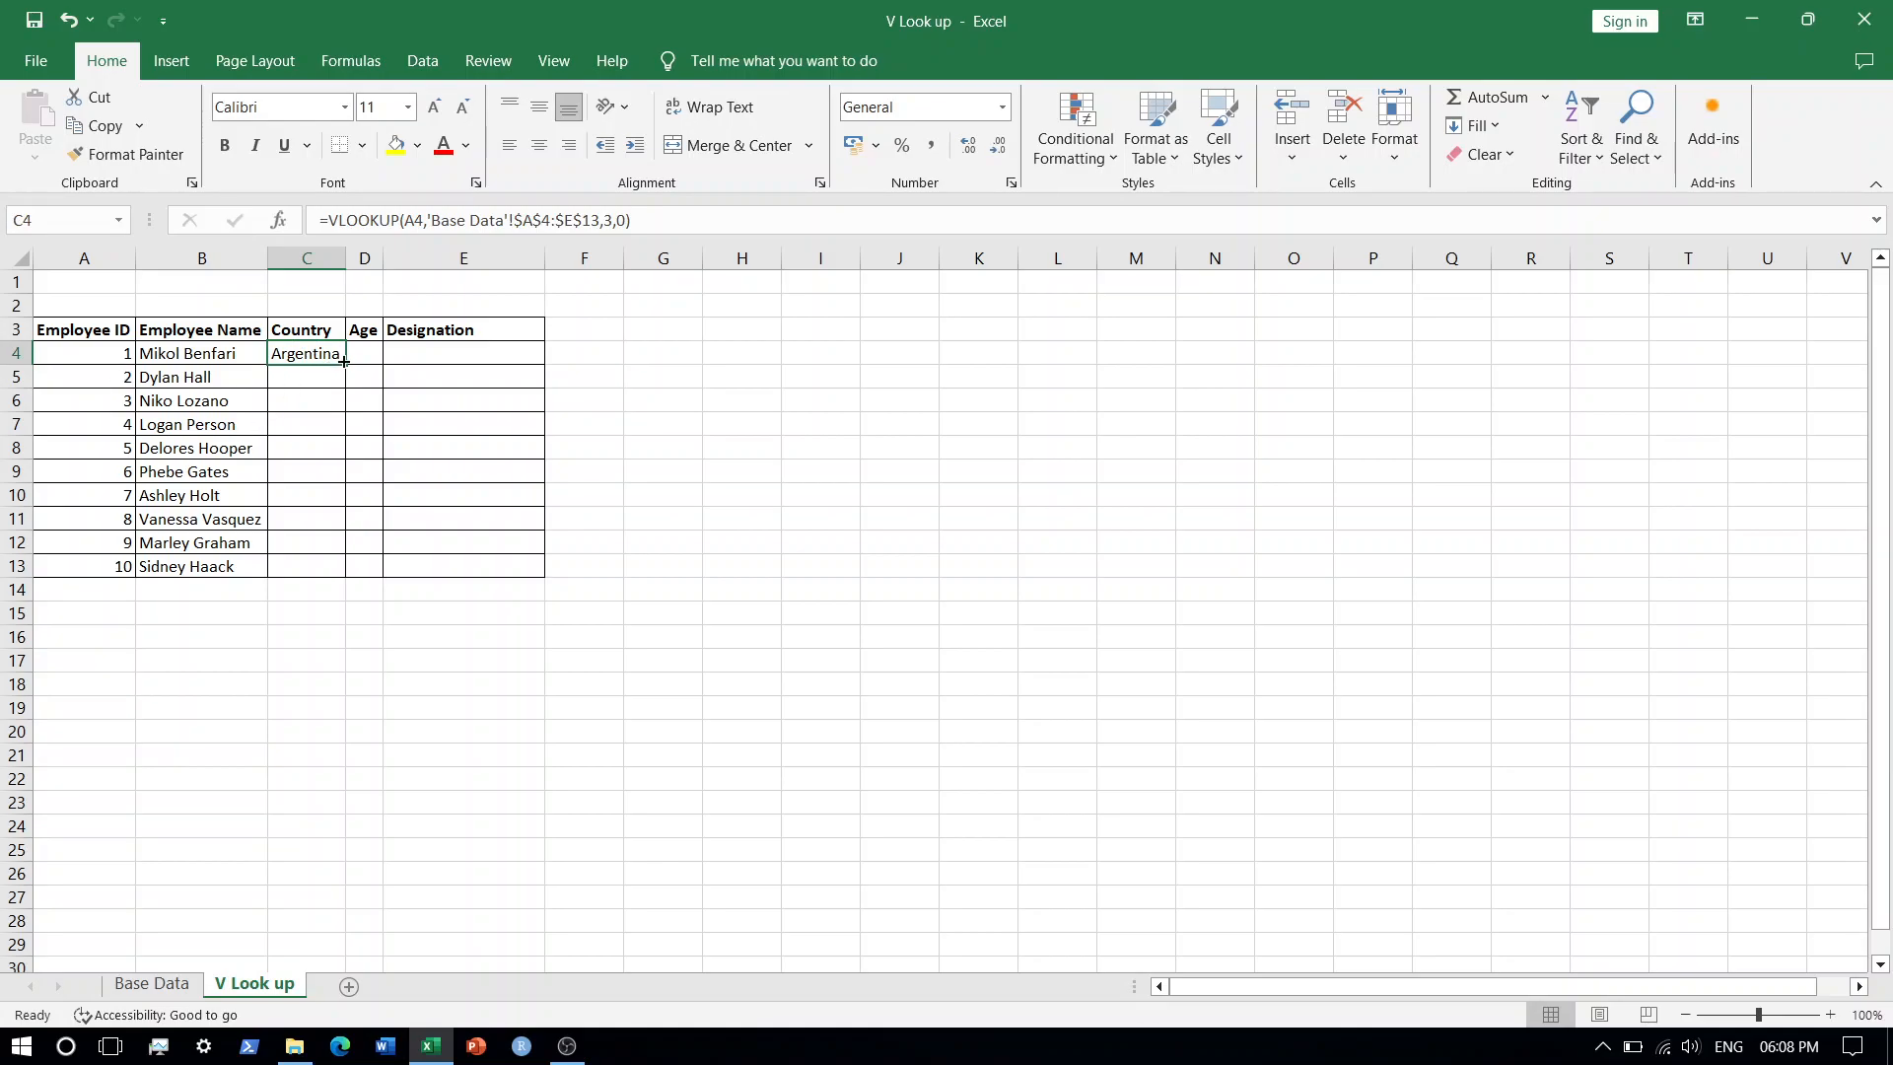
pyautogui.moveTo(343, 361); pyautogui.dragTo(345, 577)
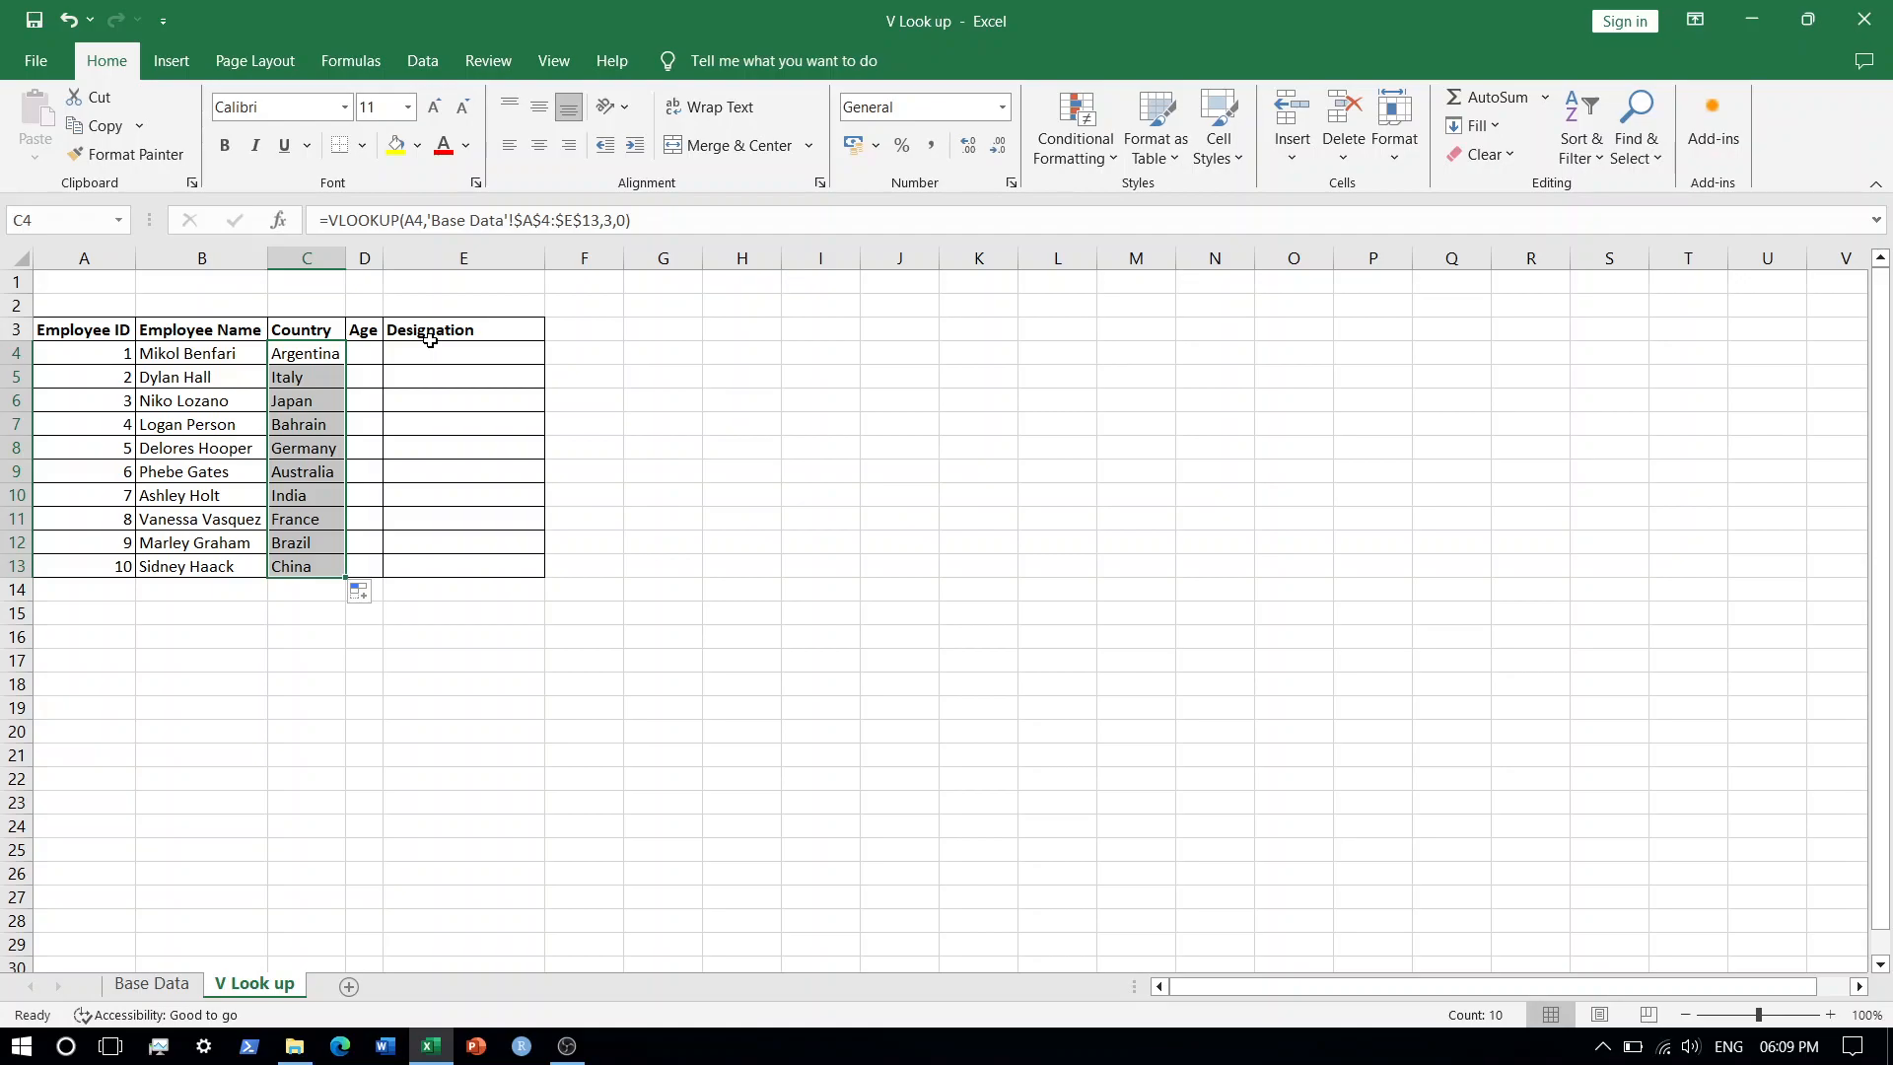
# Open the C4 formula to examine its arguments, then leave without changes.
pyautogui.click(323, 354)
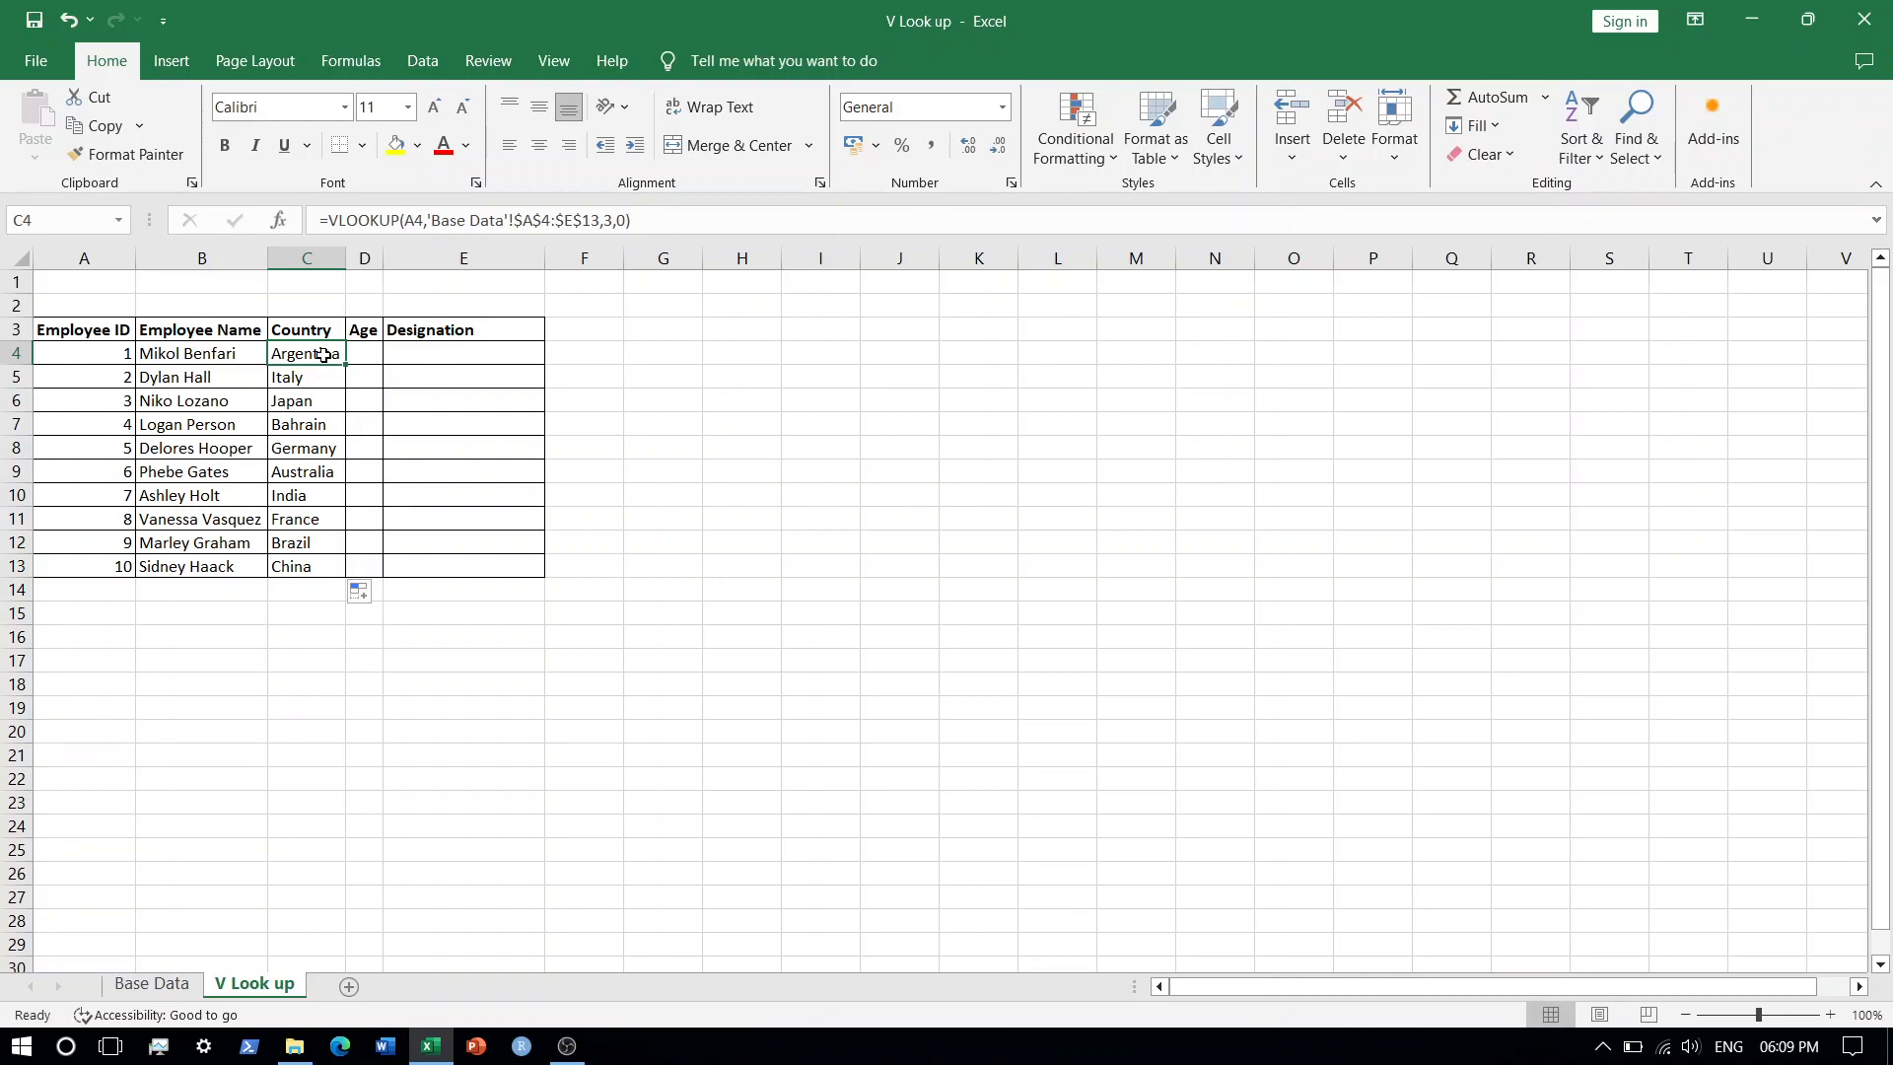
pyautogui.press('F2')
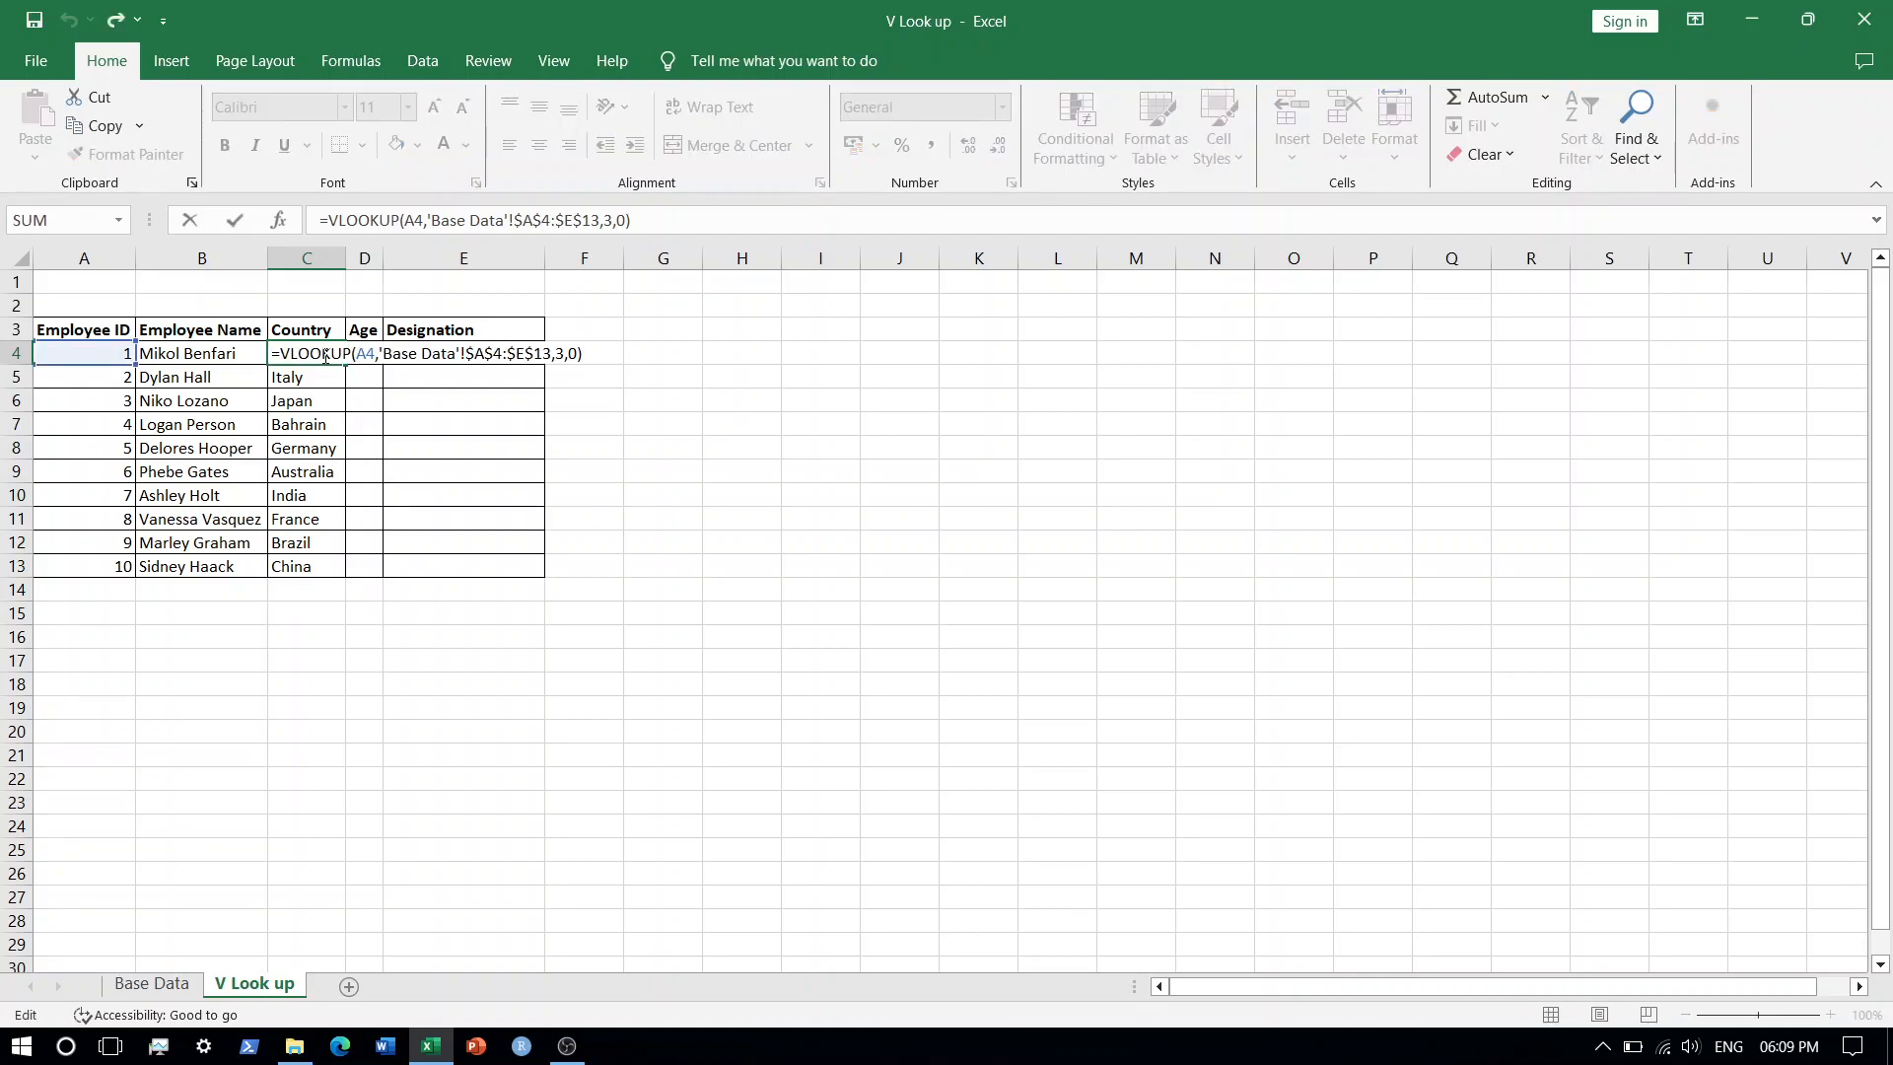
pyautogui.hotkey('shift', 'Left')
pyautogui.hotkey('shift', 'Left')
pyautogui.hotkey('shift', 'Left')
pyautogui.hotkey('shift', 'Left')
pyautogui.hotkey('shift', 'Left')
pyautogui.hotkey('shift', 'Left')
pyautogui.hotkey('shift', 'Left')
pyautogui.hotkey('shift', 'Left')
pyautogui.hotkey('shift', 'Left')
pyautogui.hotkey('shift', 'Left')
pyautogui.hotkey('shift', 'Left')
pyautogui.hotkey('shift', 'Left')
pyautogui.hotkey('shift', 'Left')
pyautogui.hotkey('shift', 'Left')
pyautogui.hotkey('shift', 'Left')
pyautogui.hotkey('shift', 'Left')
pyautogui.hotkey('shift', 'Left')
pyautogui.hotkey('shift', 'Left')
pyautogui.hotkey('shift', 'Left')
pyautogui.hotkey('shift', 'Left')
pyautogui.hotkey('ctrl', 'c')
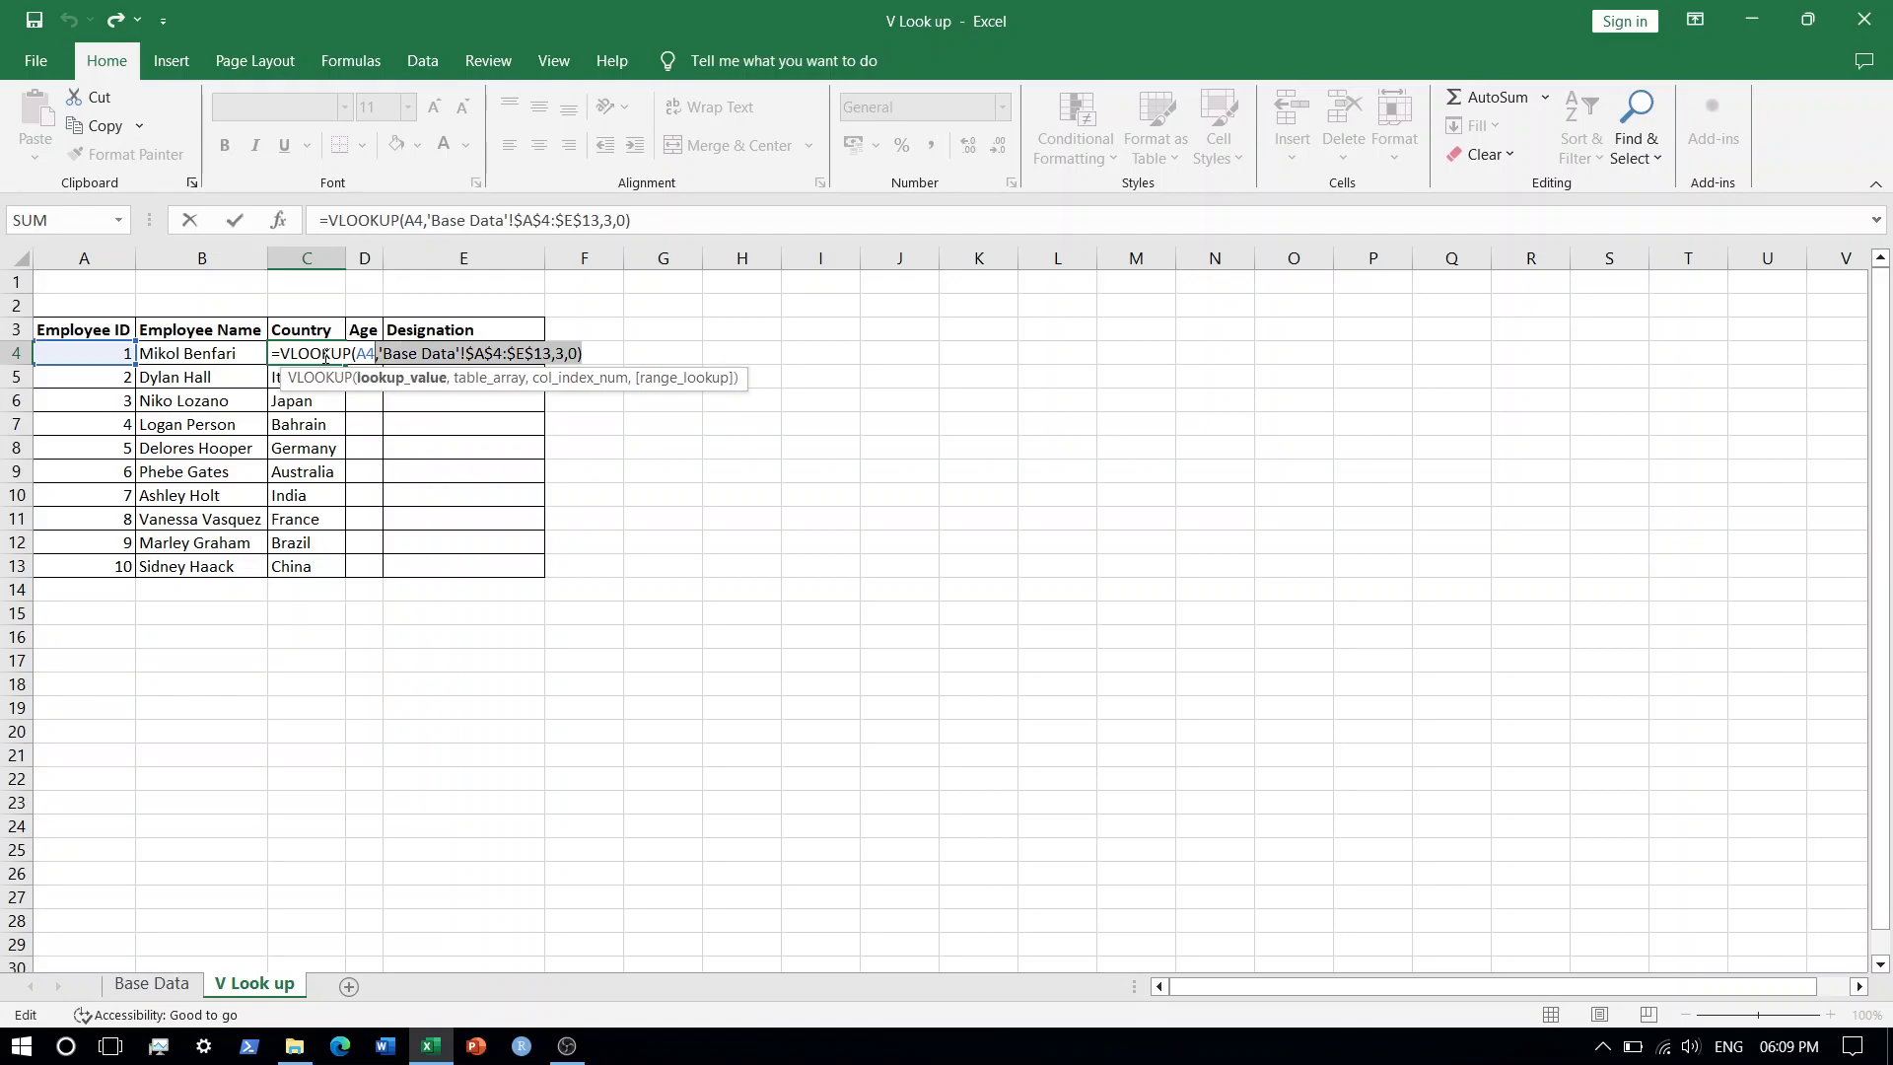
pyautogui.press('Escape')
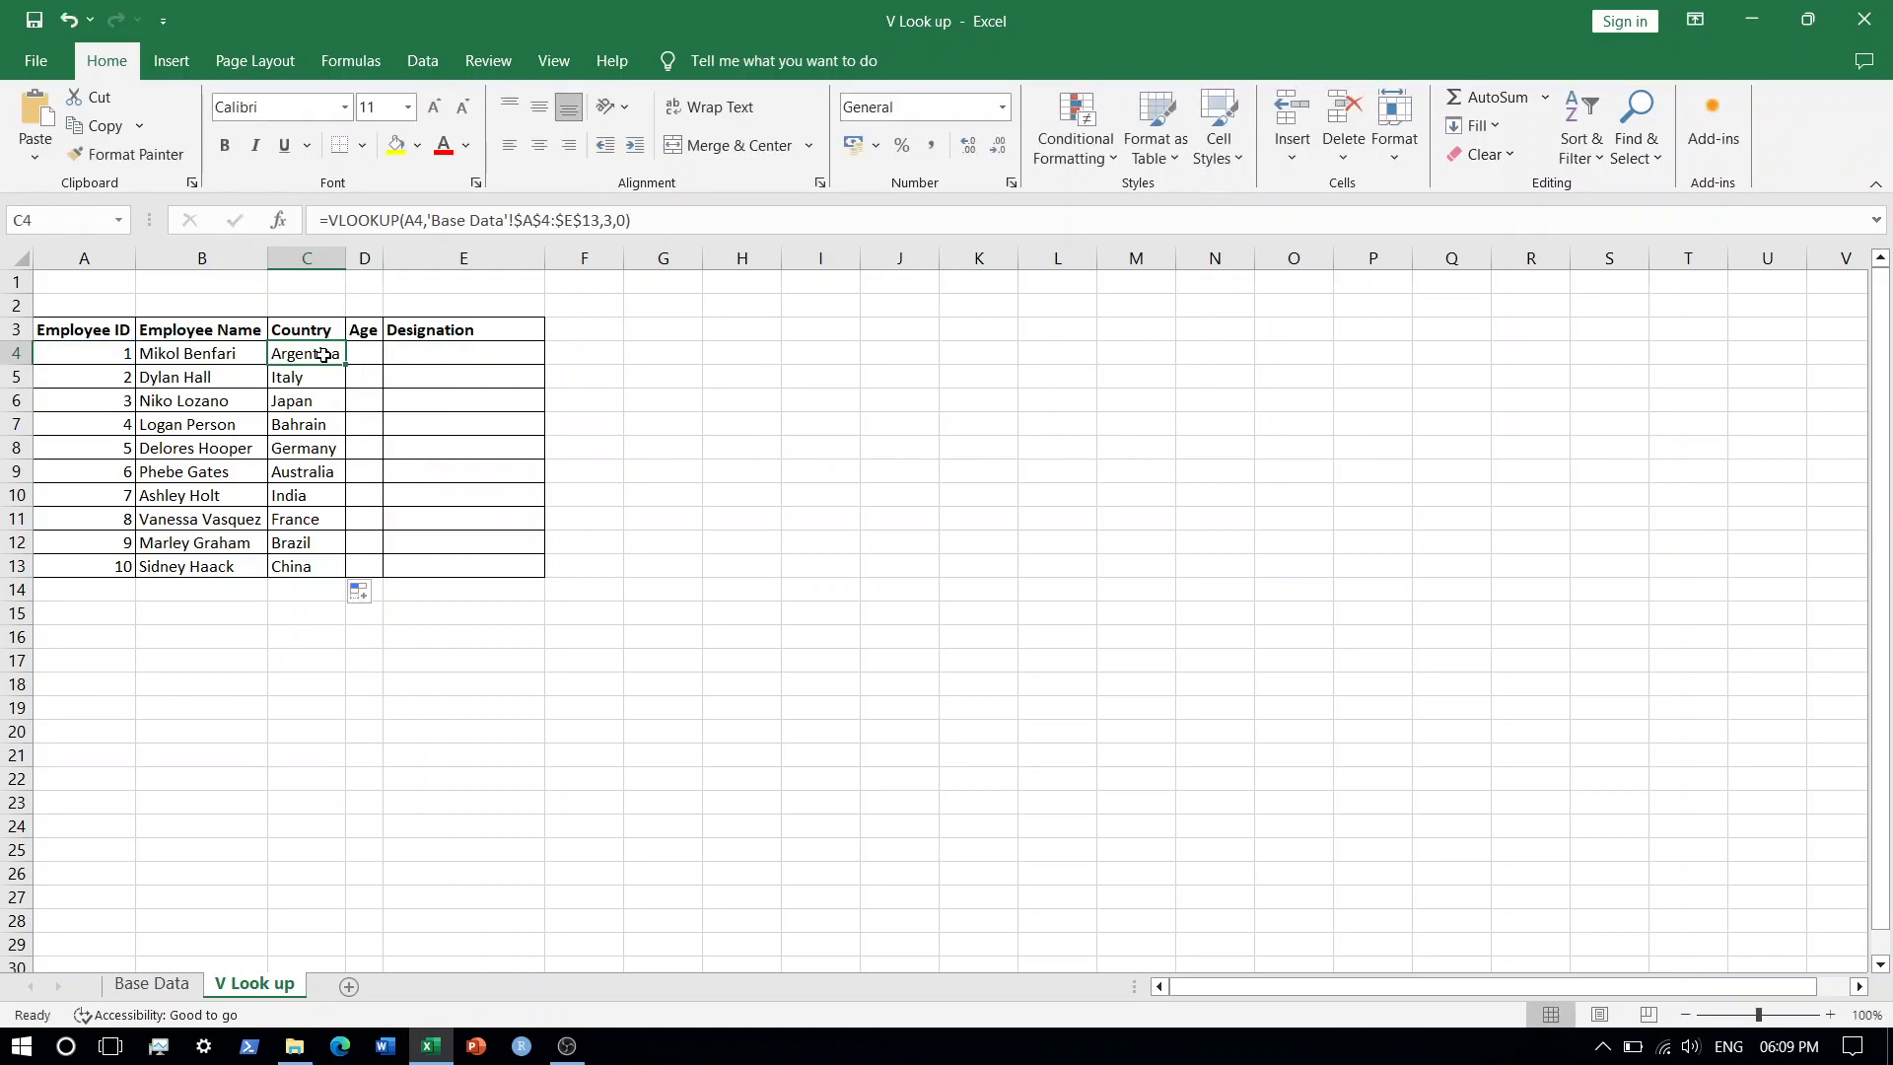
# Enter the Age formula in D4 by pasting the VLOOKUP formula and changing its column index to 4.
pyautogui.press('Right')
pyautogui.press('F2')
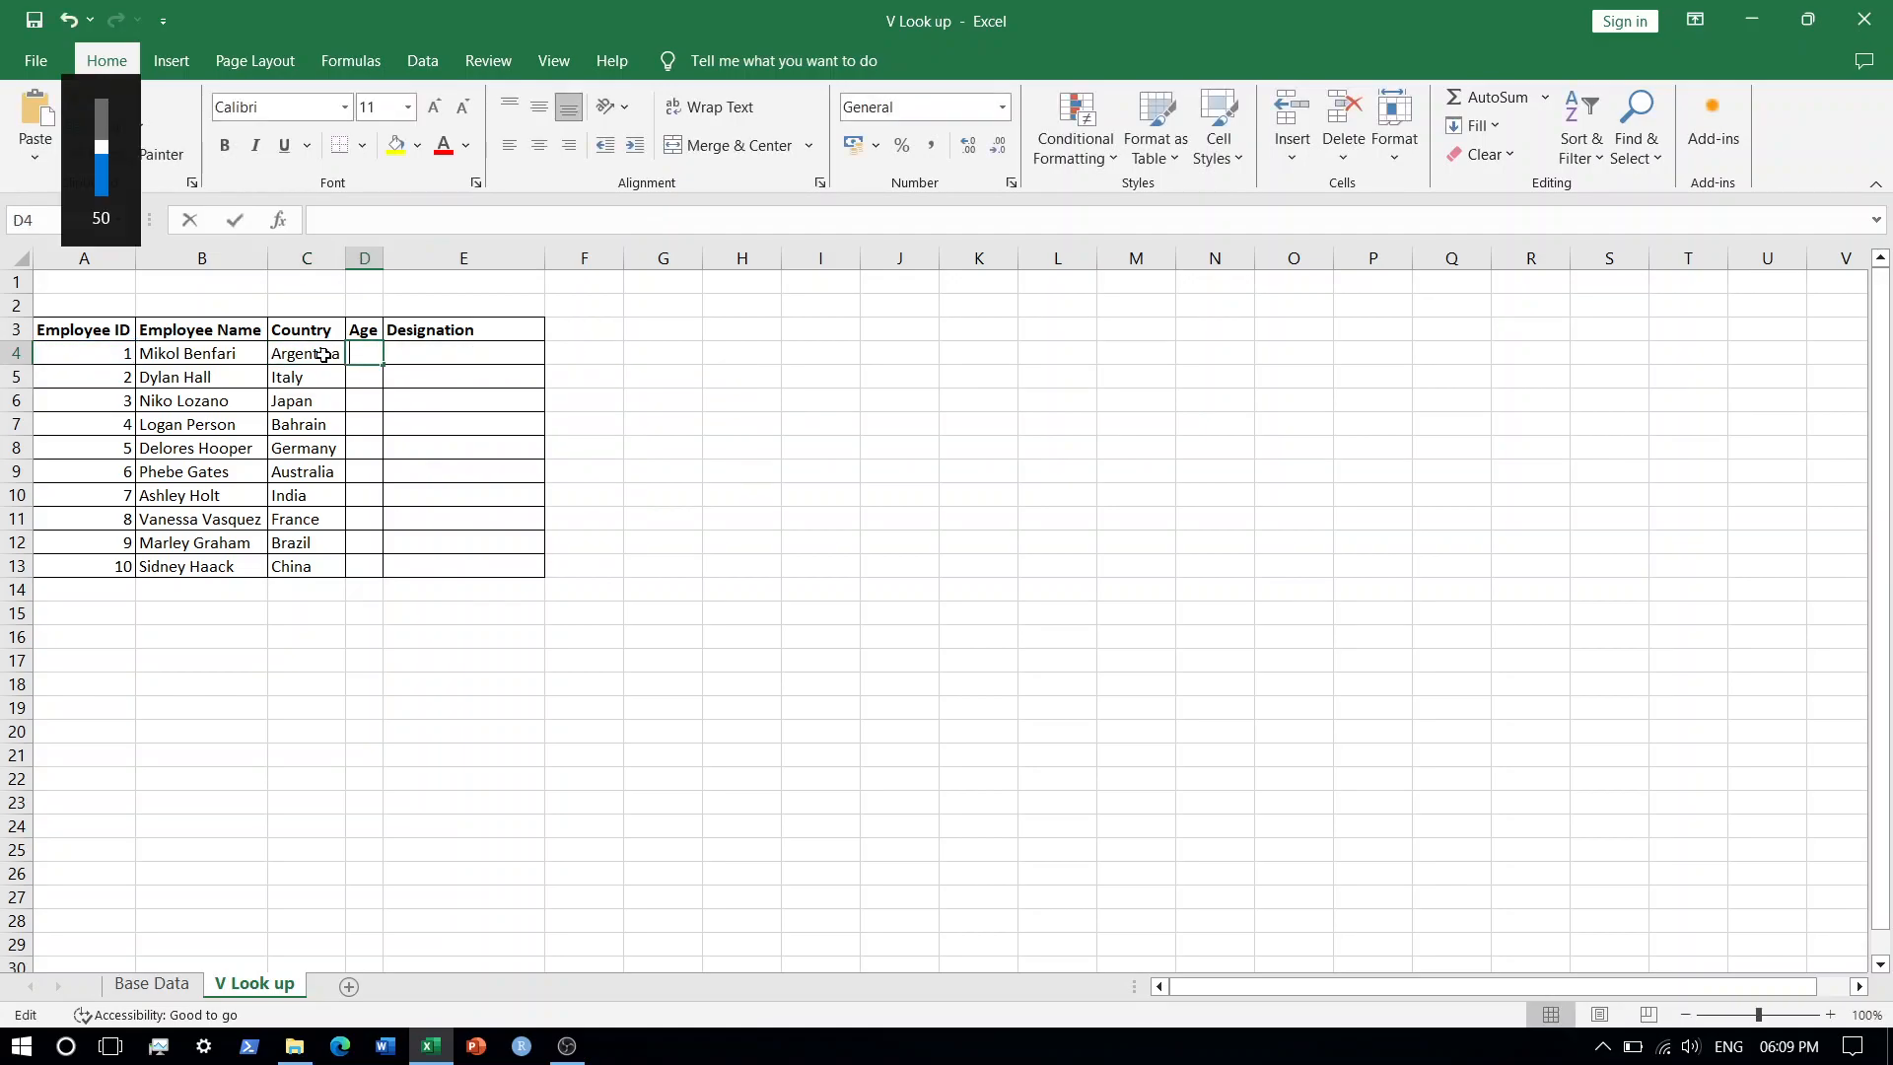
pyautogui.hotkey('ctrl', 'v')
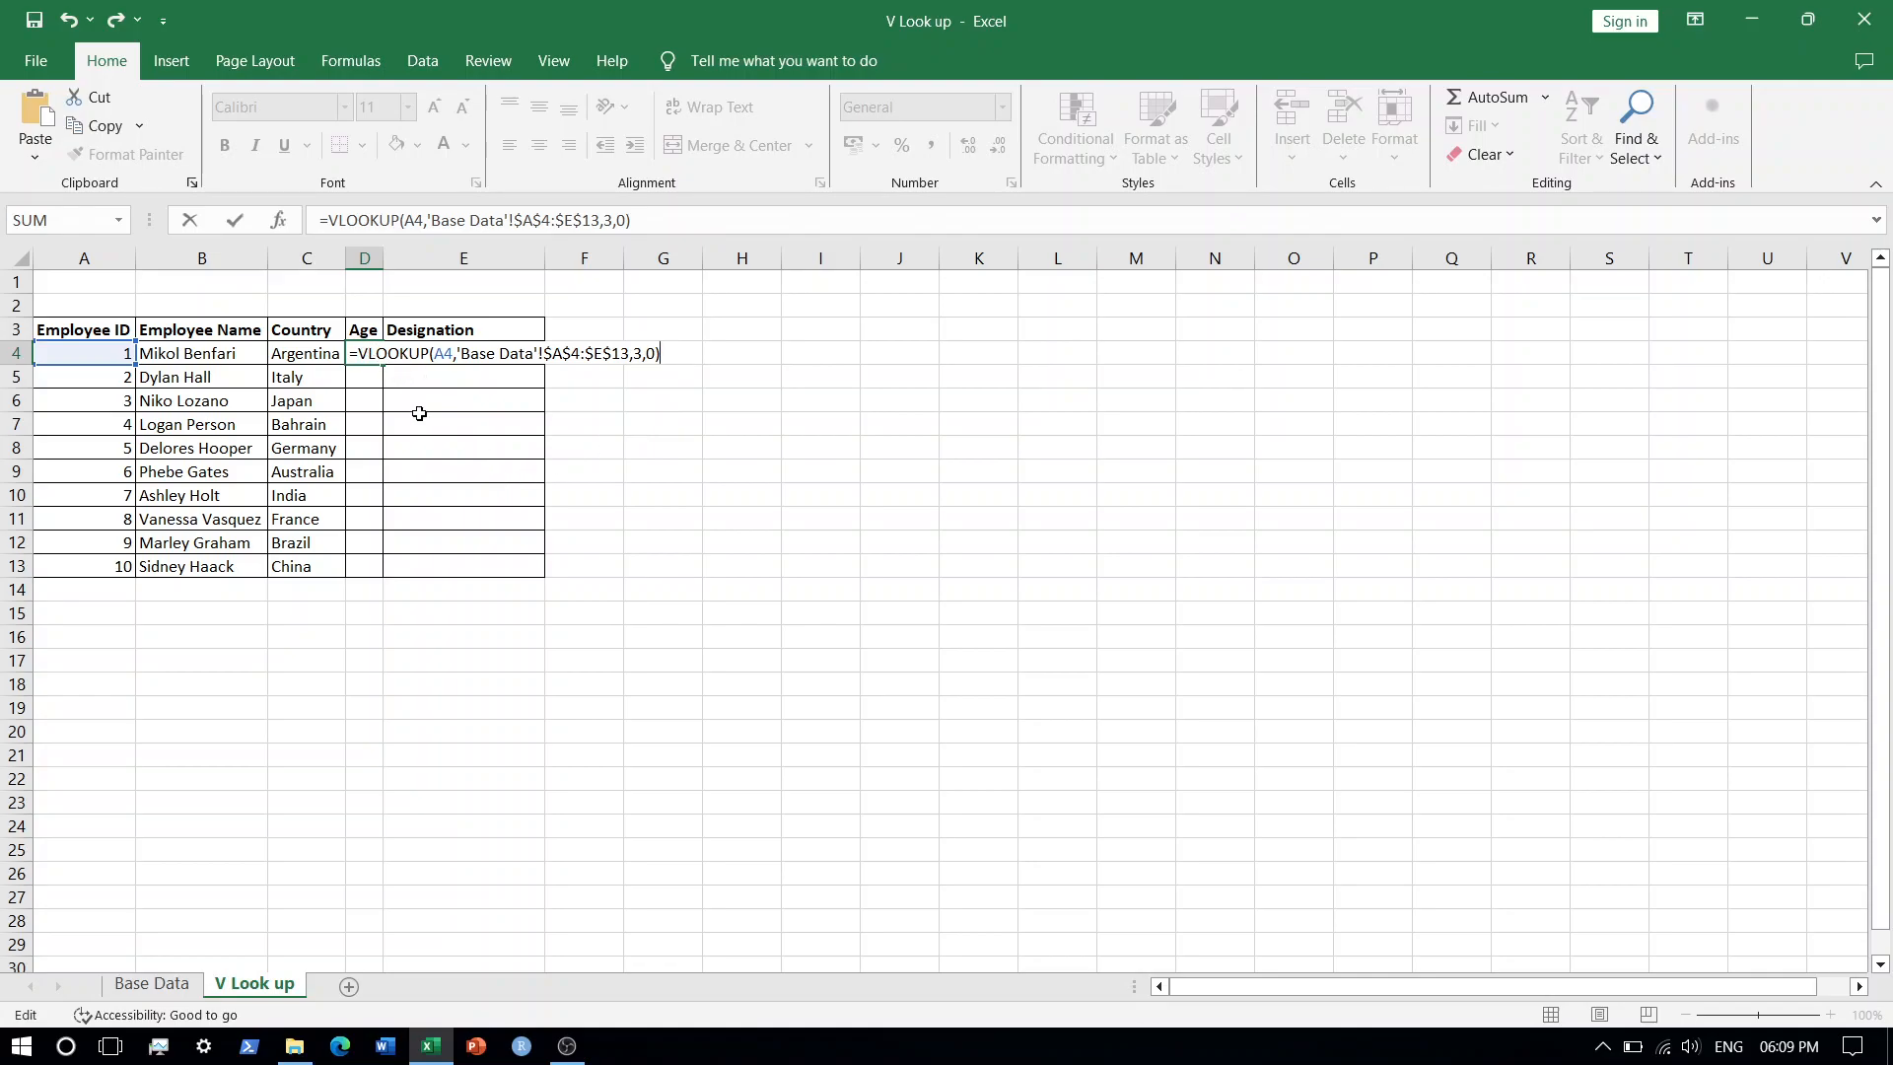
pyautogui.click(639, 353)
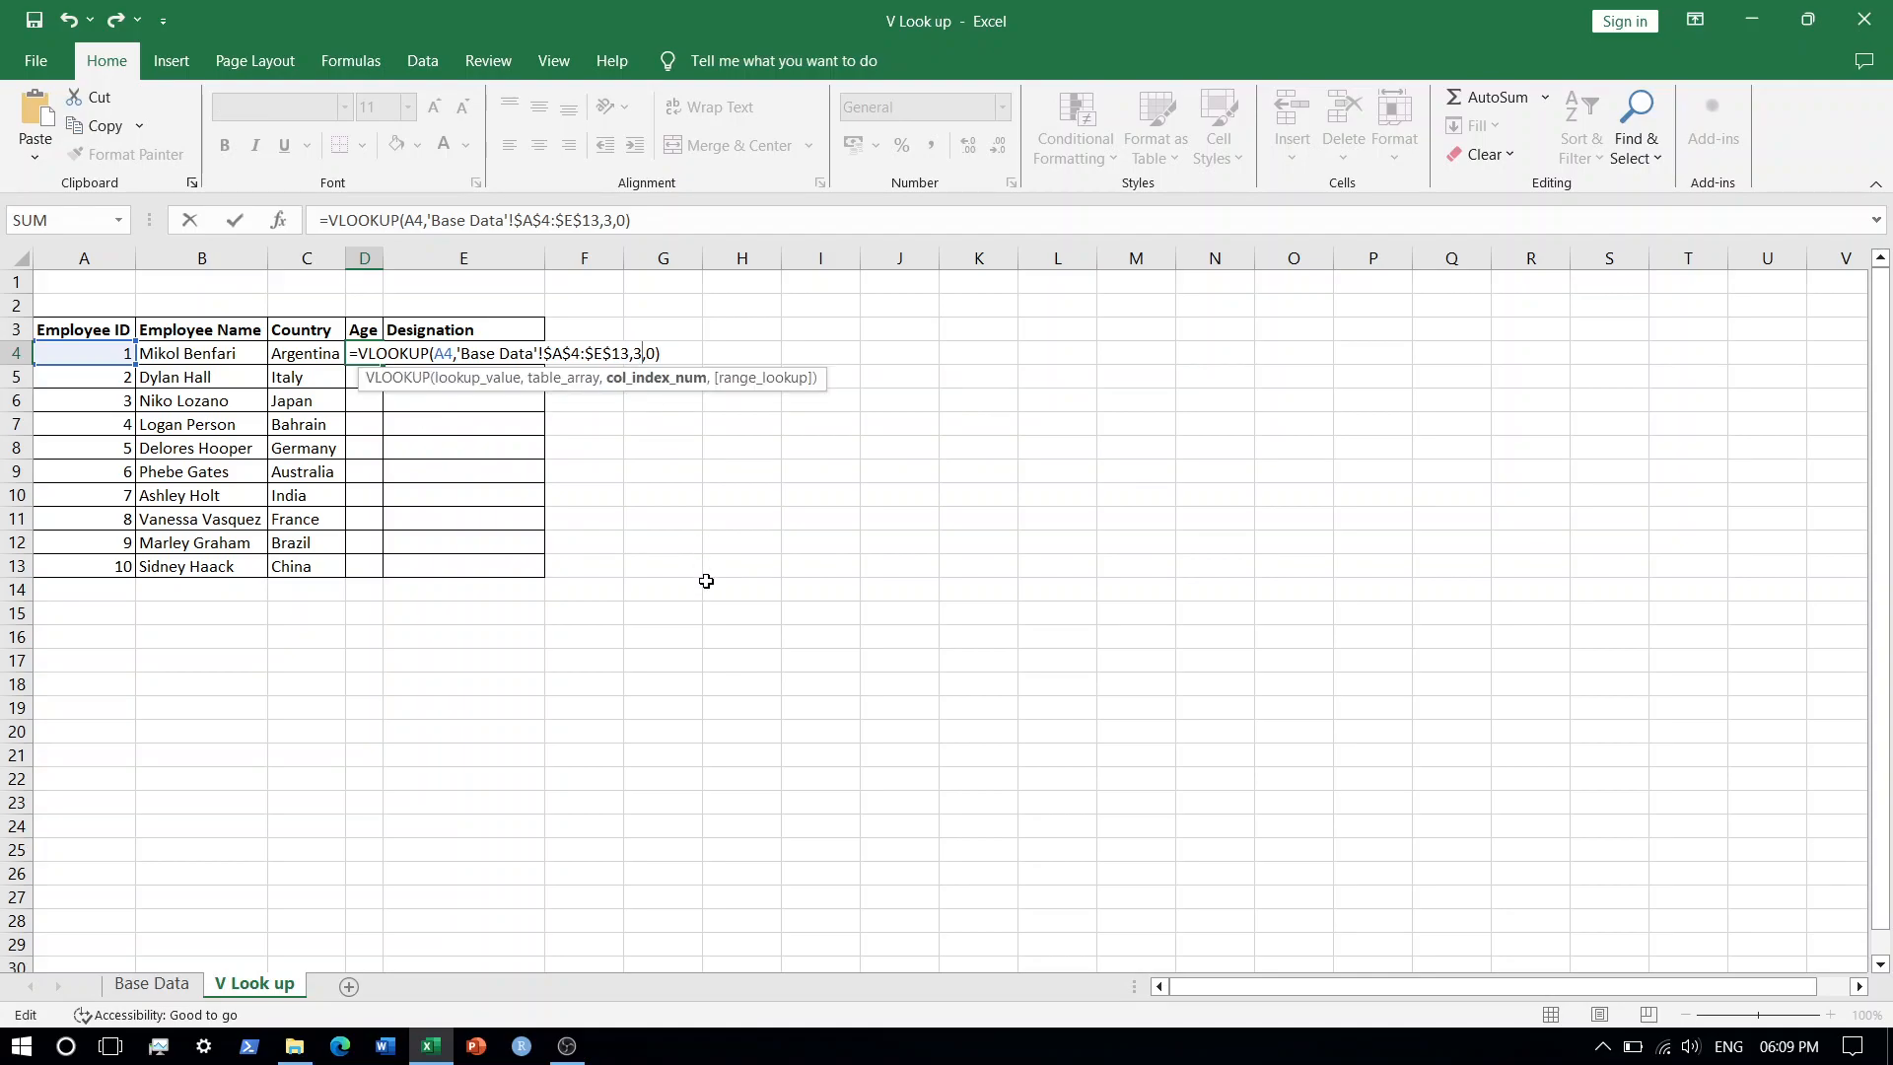
pyautogui.press('BackSpace')
pyautogui.write('4')
pyautogui.hotkey('ctrl', 'Return')
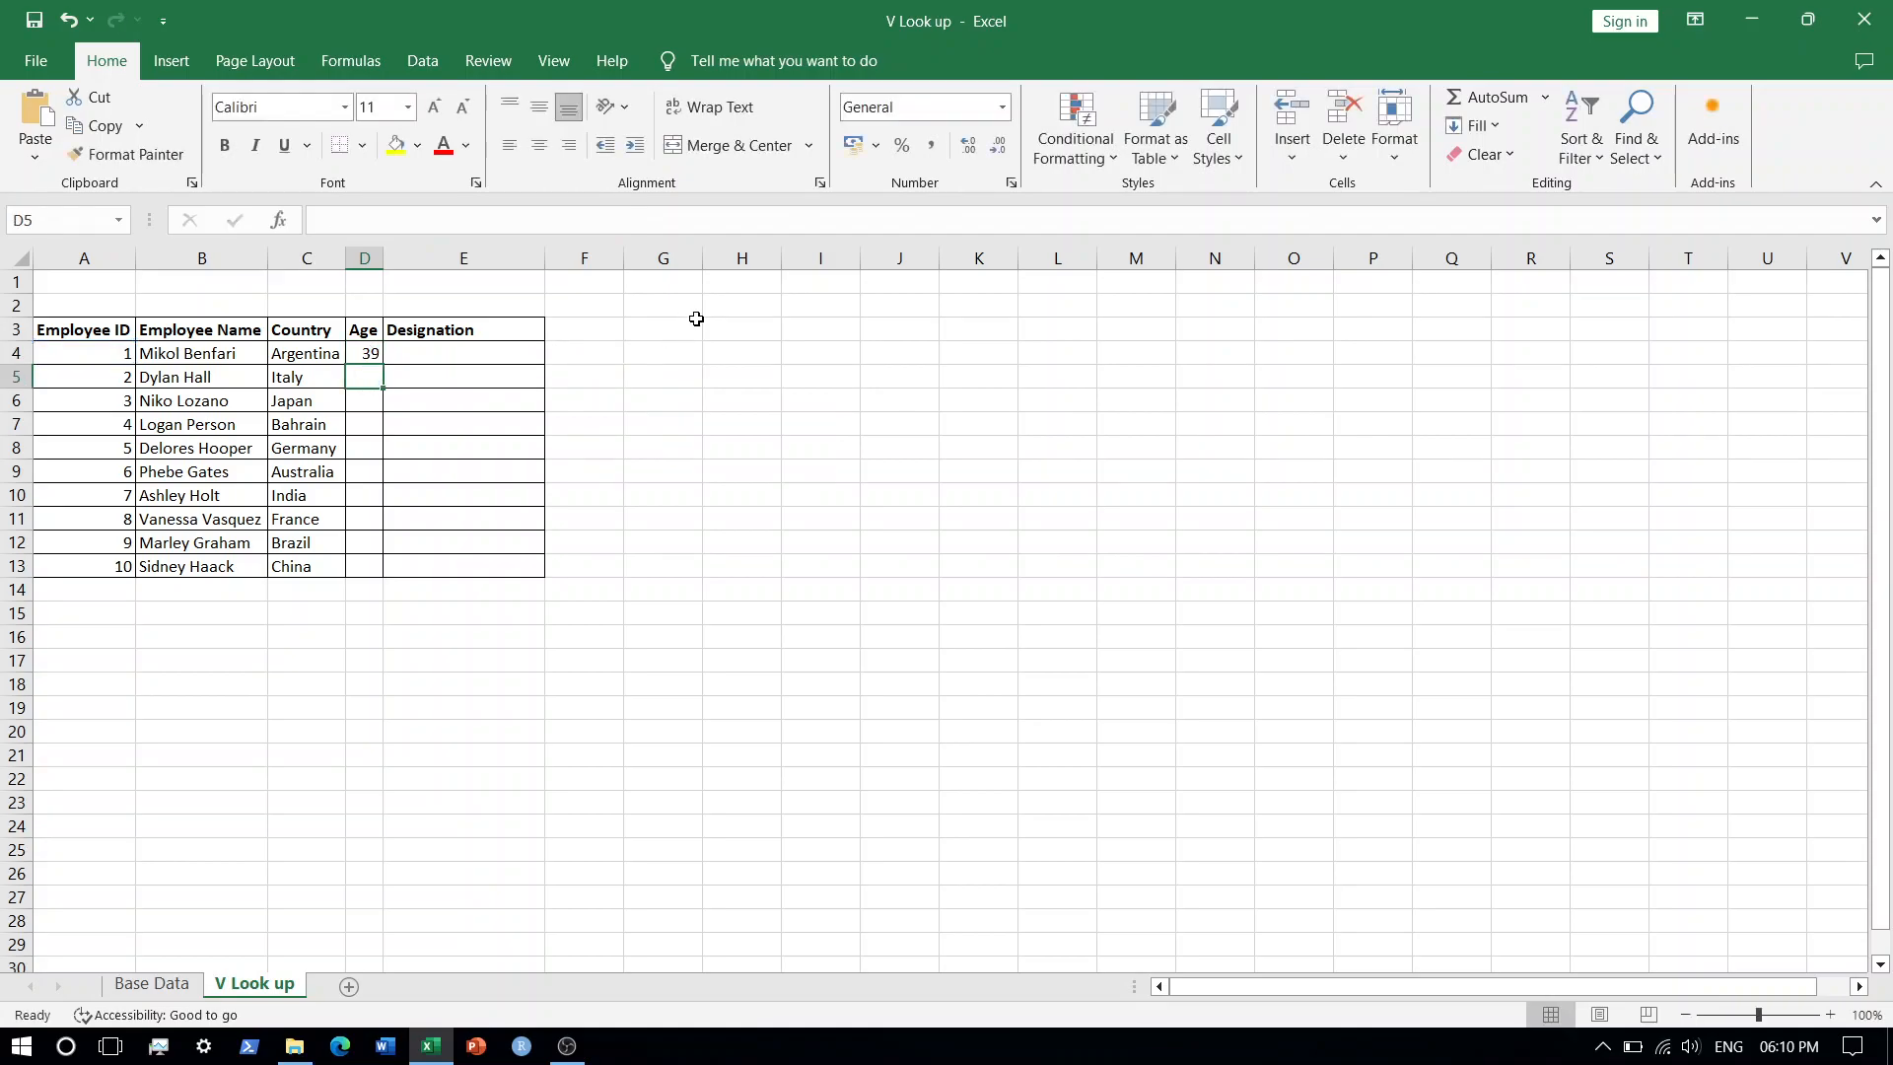
# Fill the Age formula from D4 down to row 13.
pyautogui.hotkey('ctrl', 'c')
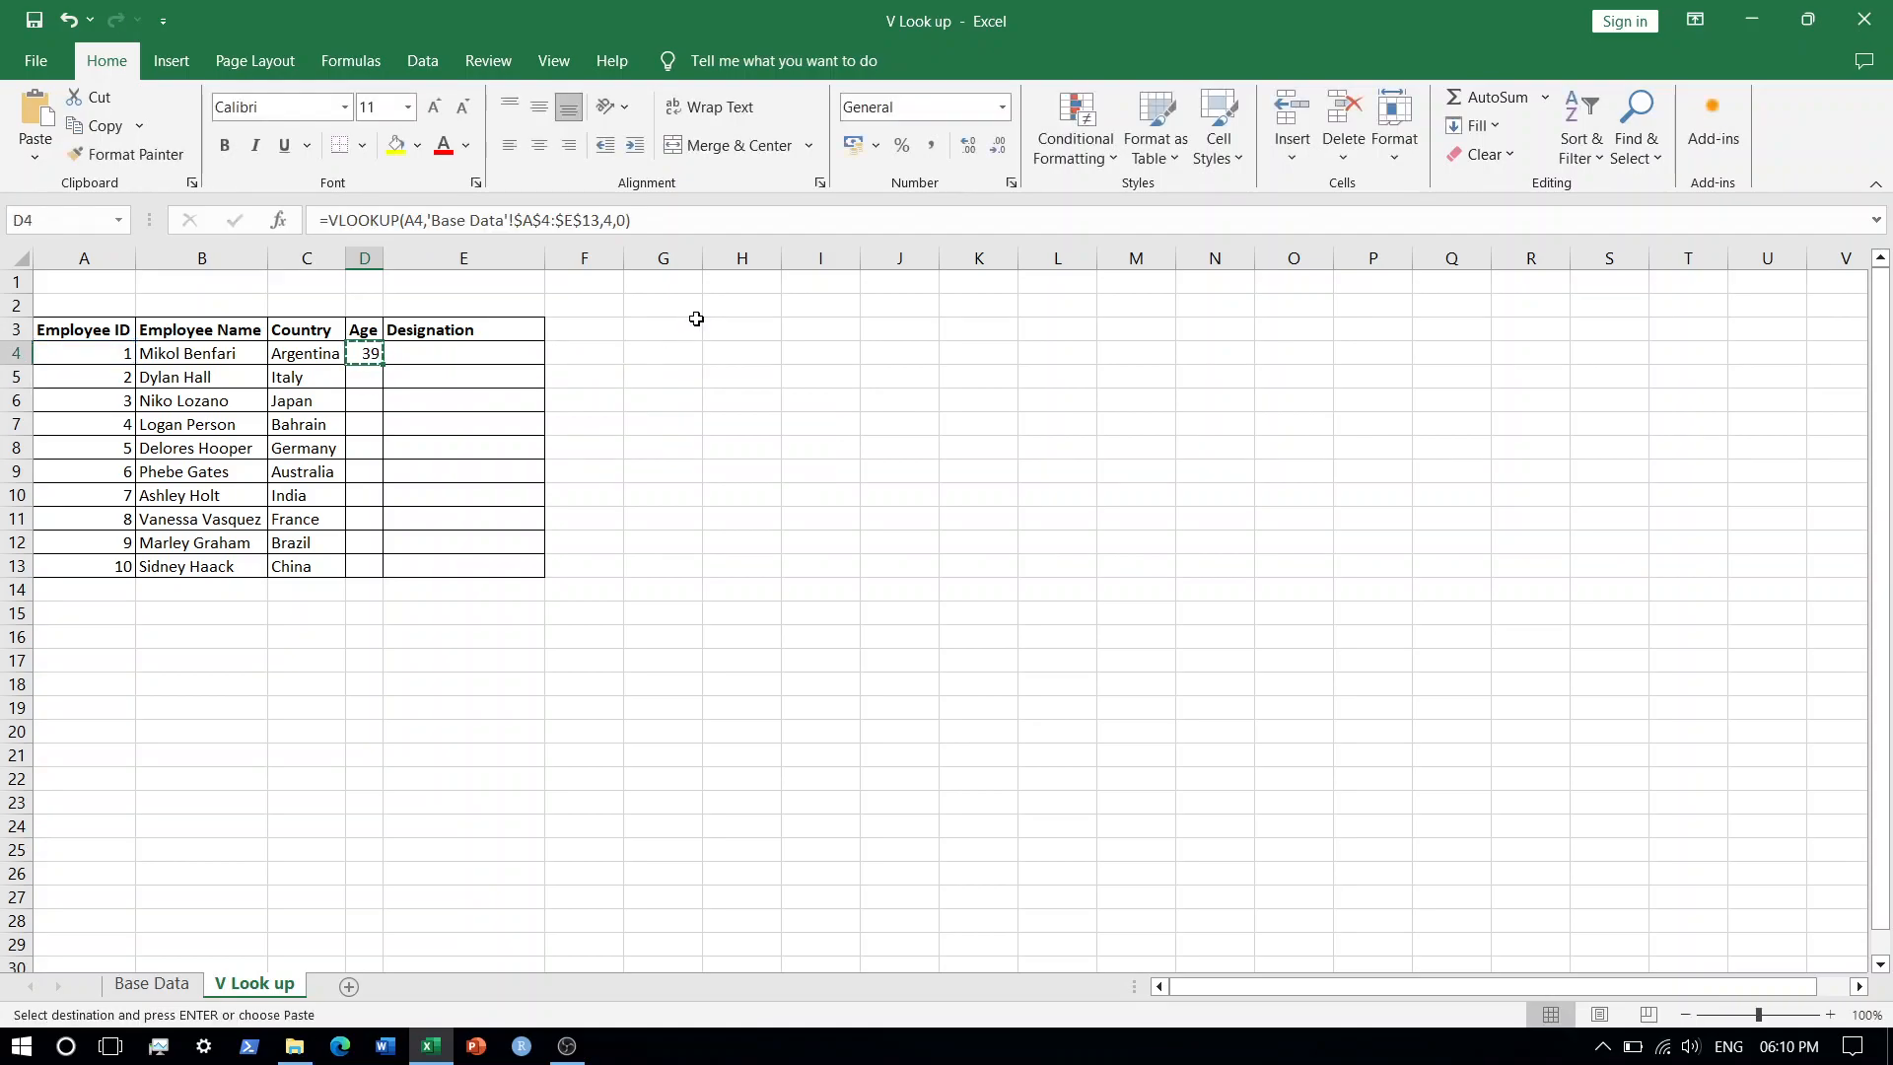
pyautogui.press('Down')
pyautogui.hotkey('shift', 'Down')
pyautogui.hotkey('shift', 'Down')
pyautogui.hotkey('shift', 'Down')
pyautogui.hotkey('shift', 'Down')
pyautogui.hotkey('shift', 'Down')
pyautogui.hotkey('shift', 'Down')
pyautogui.hotkey('shift', 'Down')
pyautogui.hotkey('shift', 'Down')
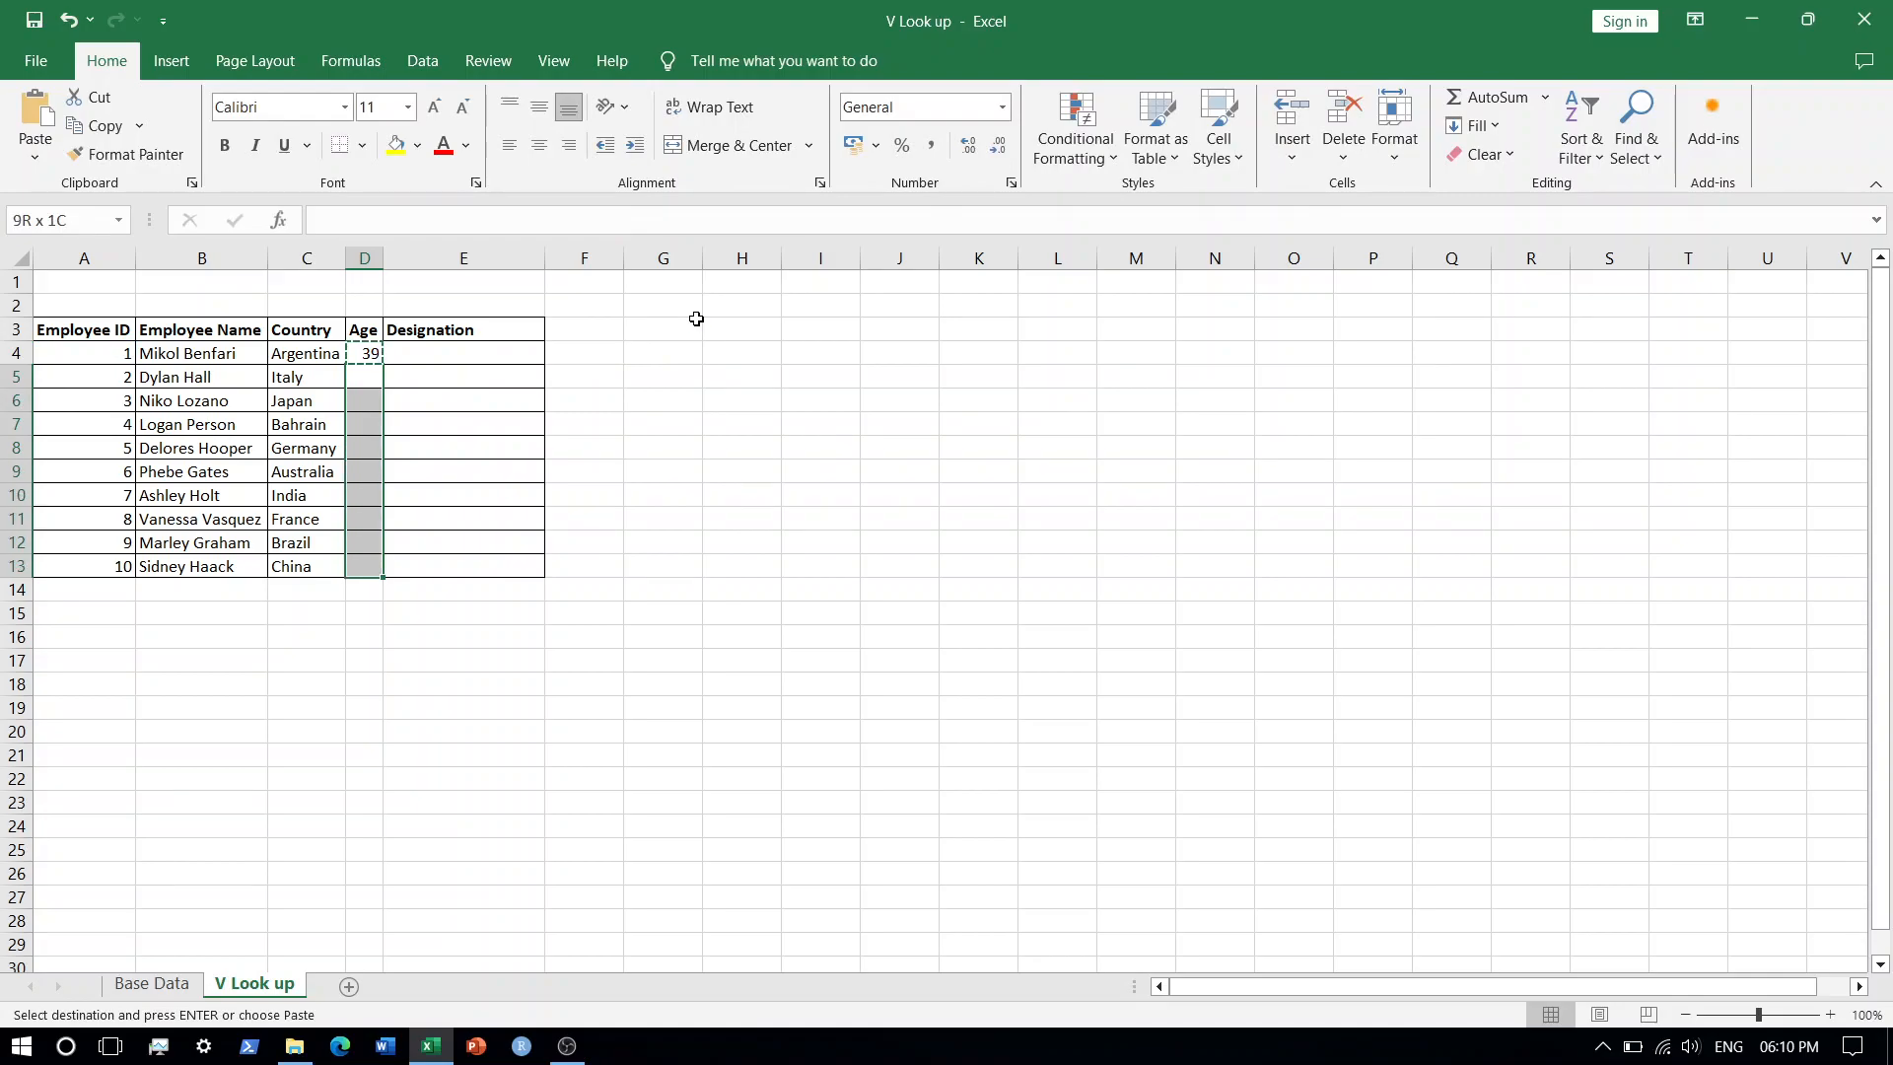
pyautogui.press('Return')
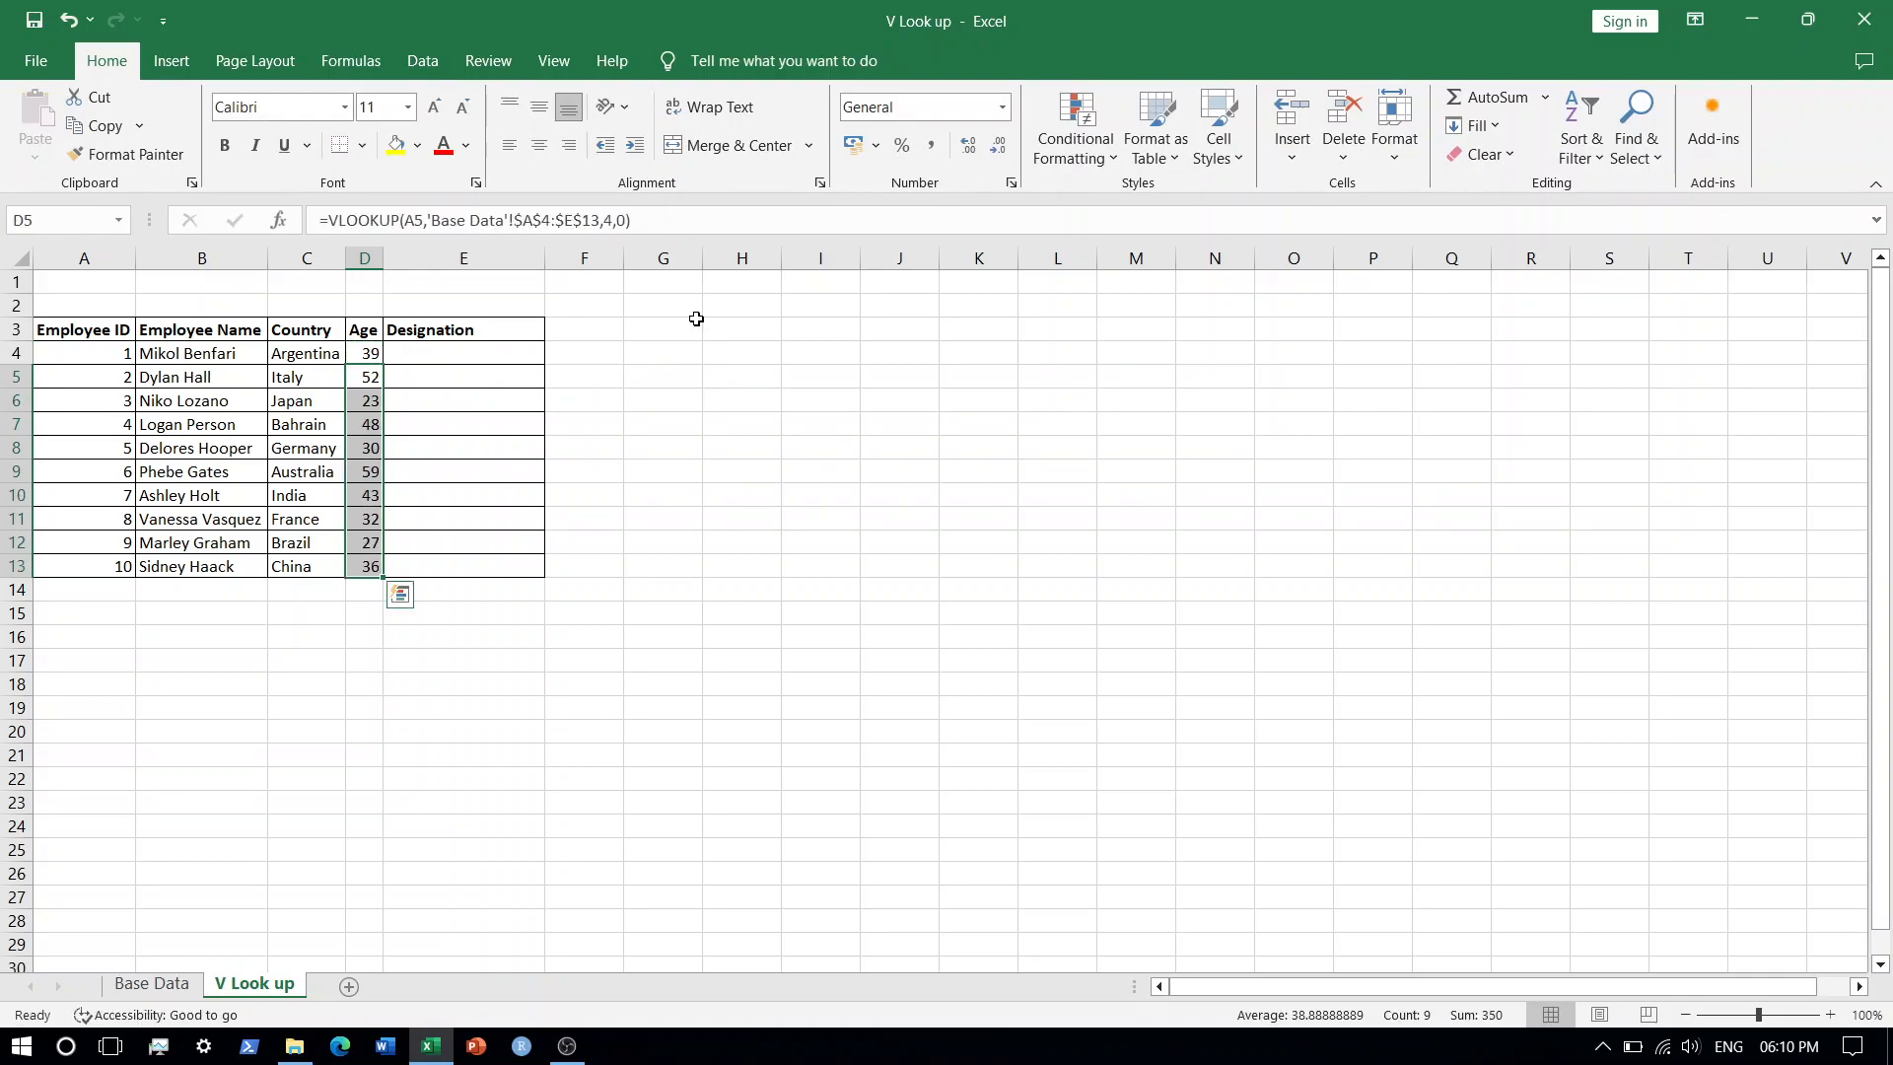
# Open the Age formula in D10 to check its arguments, then leave it unchanged.
pyautogui.click(363, 506)
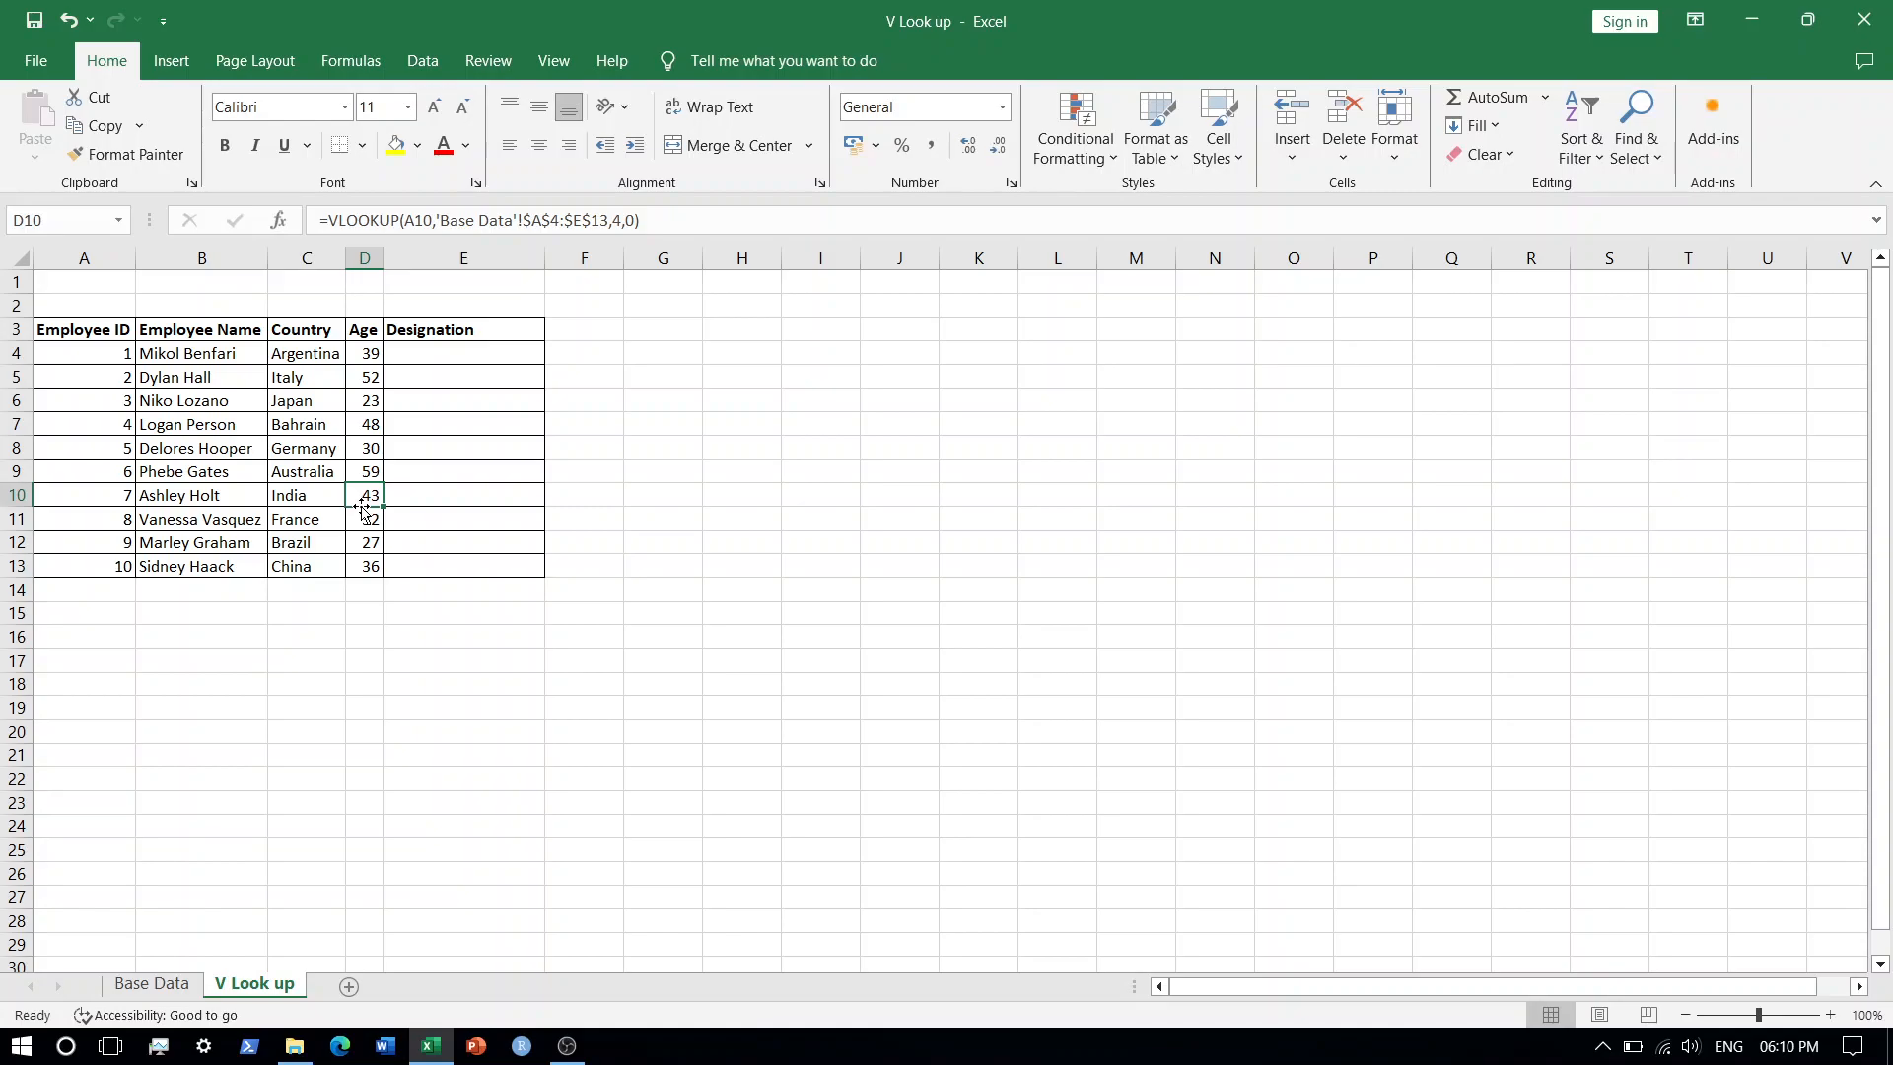
pyautogui.press('XF86AudioLowerVolume')
pyautogui.press('F2')
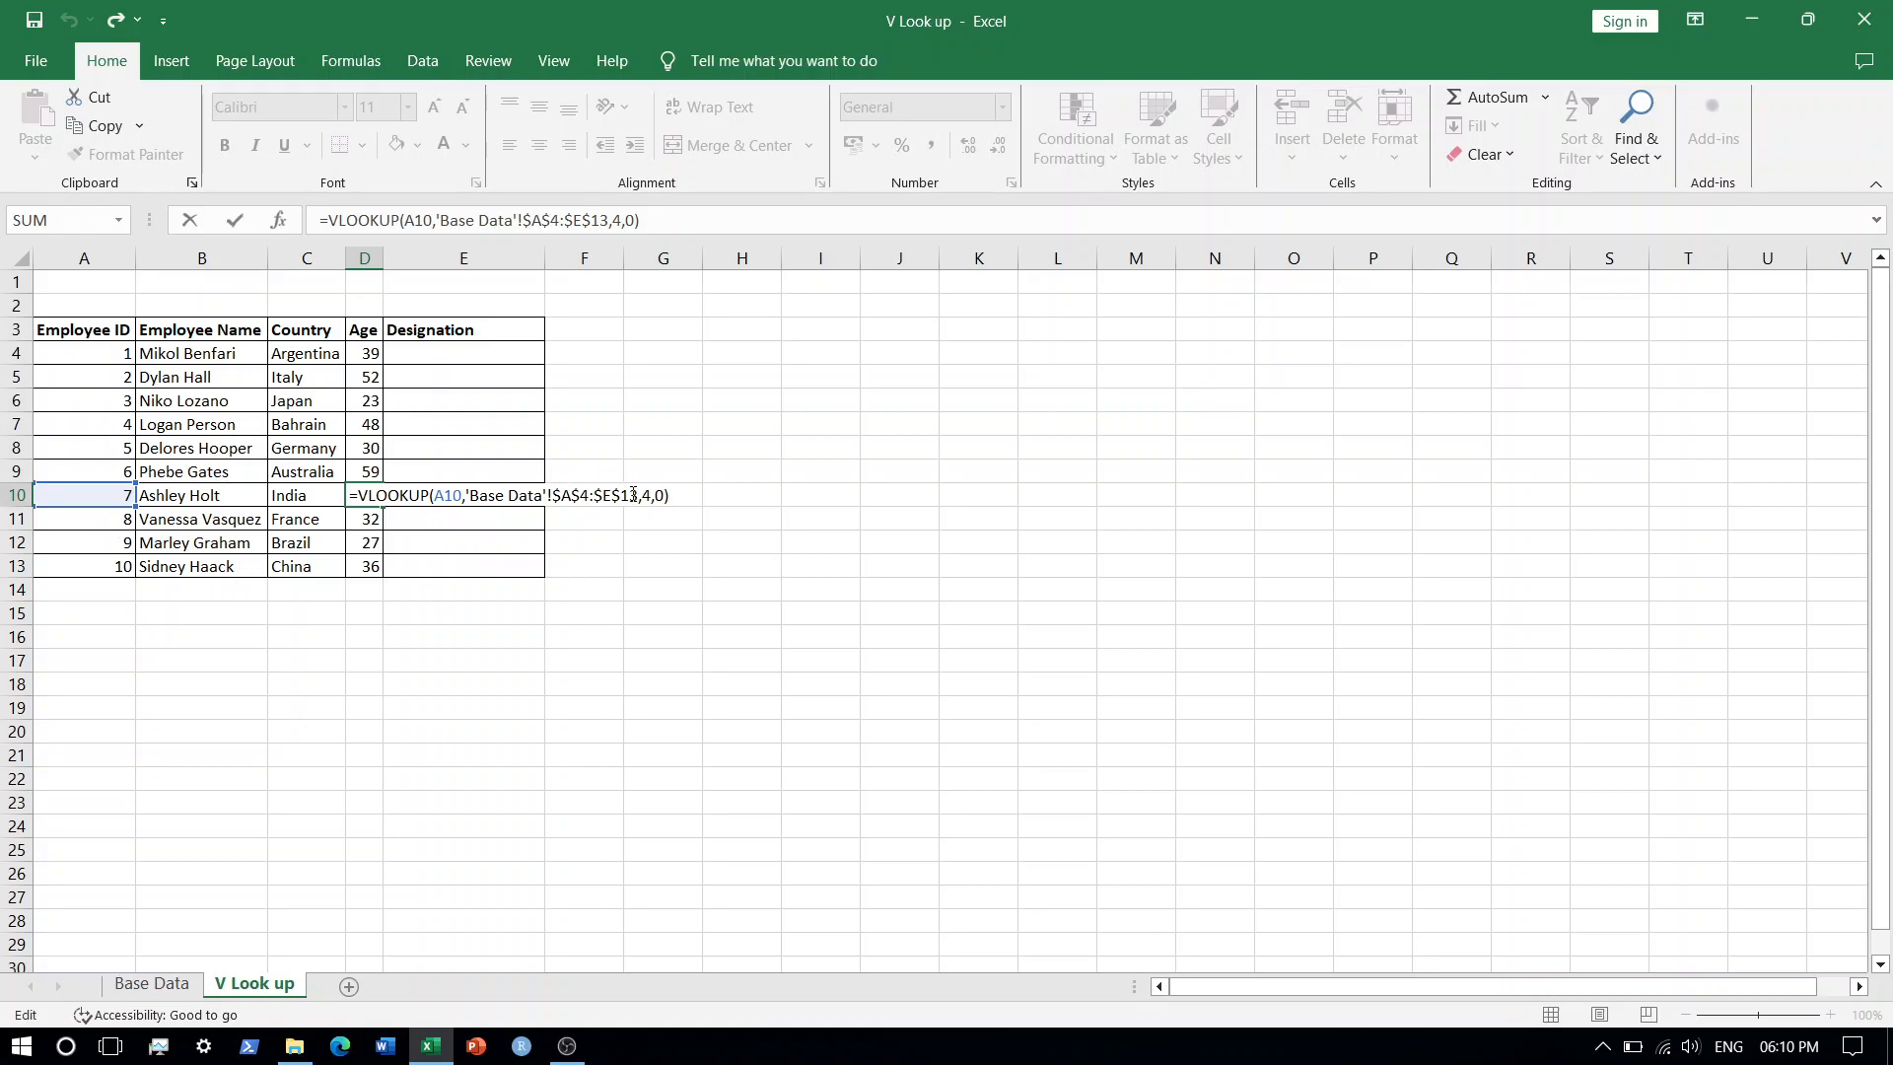
pyautogui.press('Return')
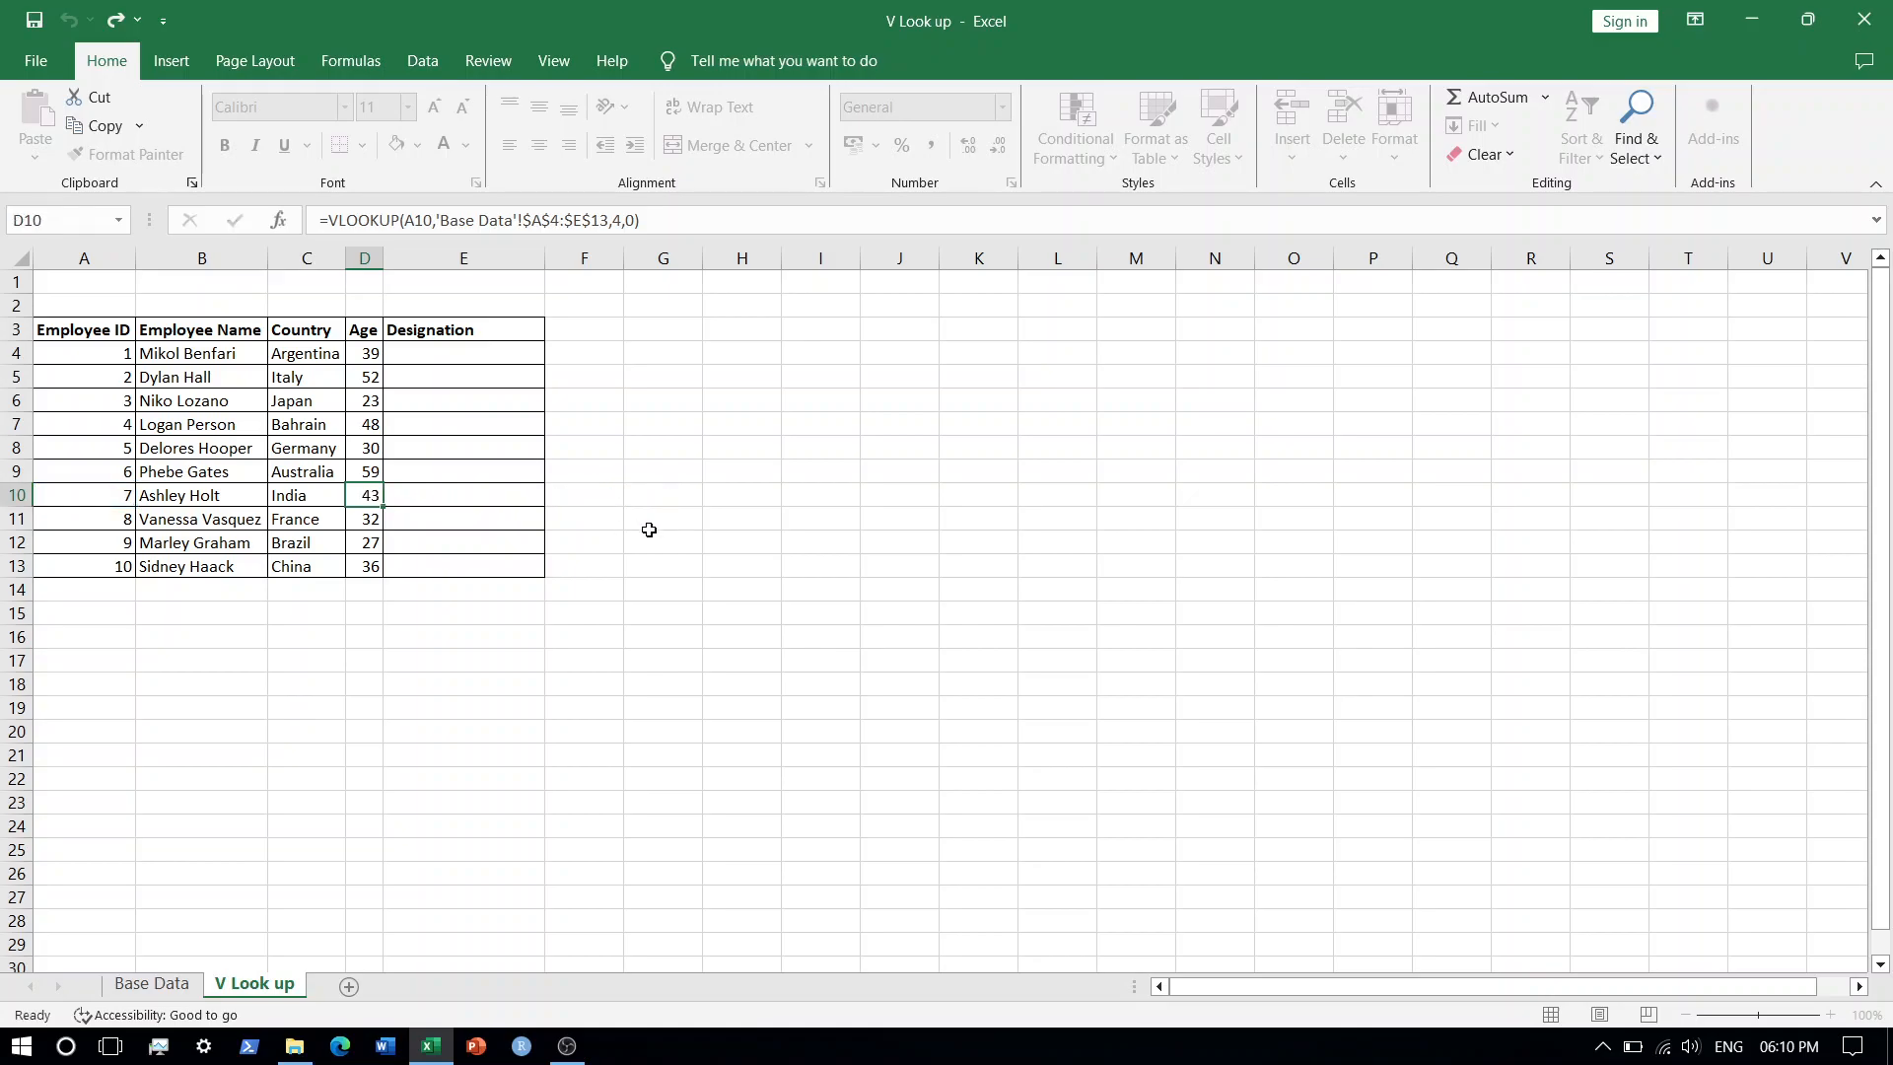
# Copy the text of the Age formula from D4 without changing the cell.
pyautogui.click(367, 352)
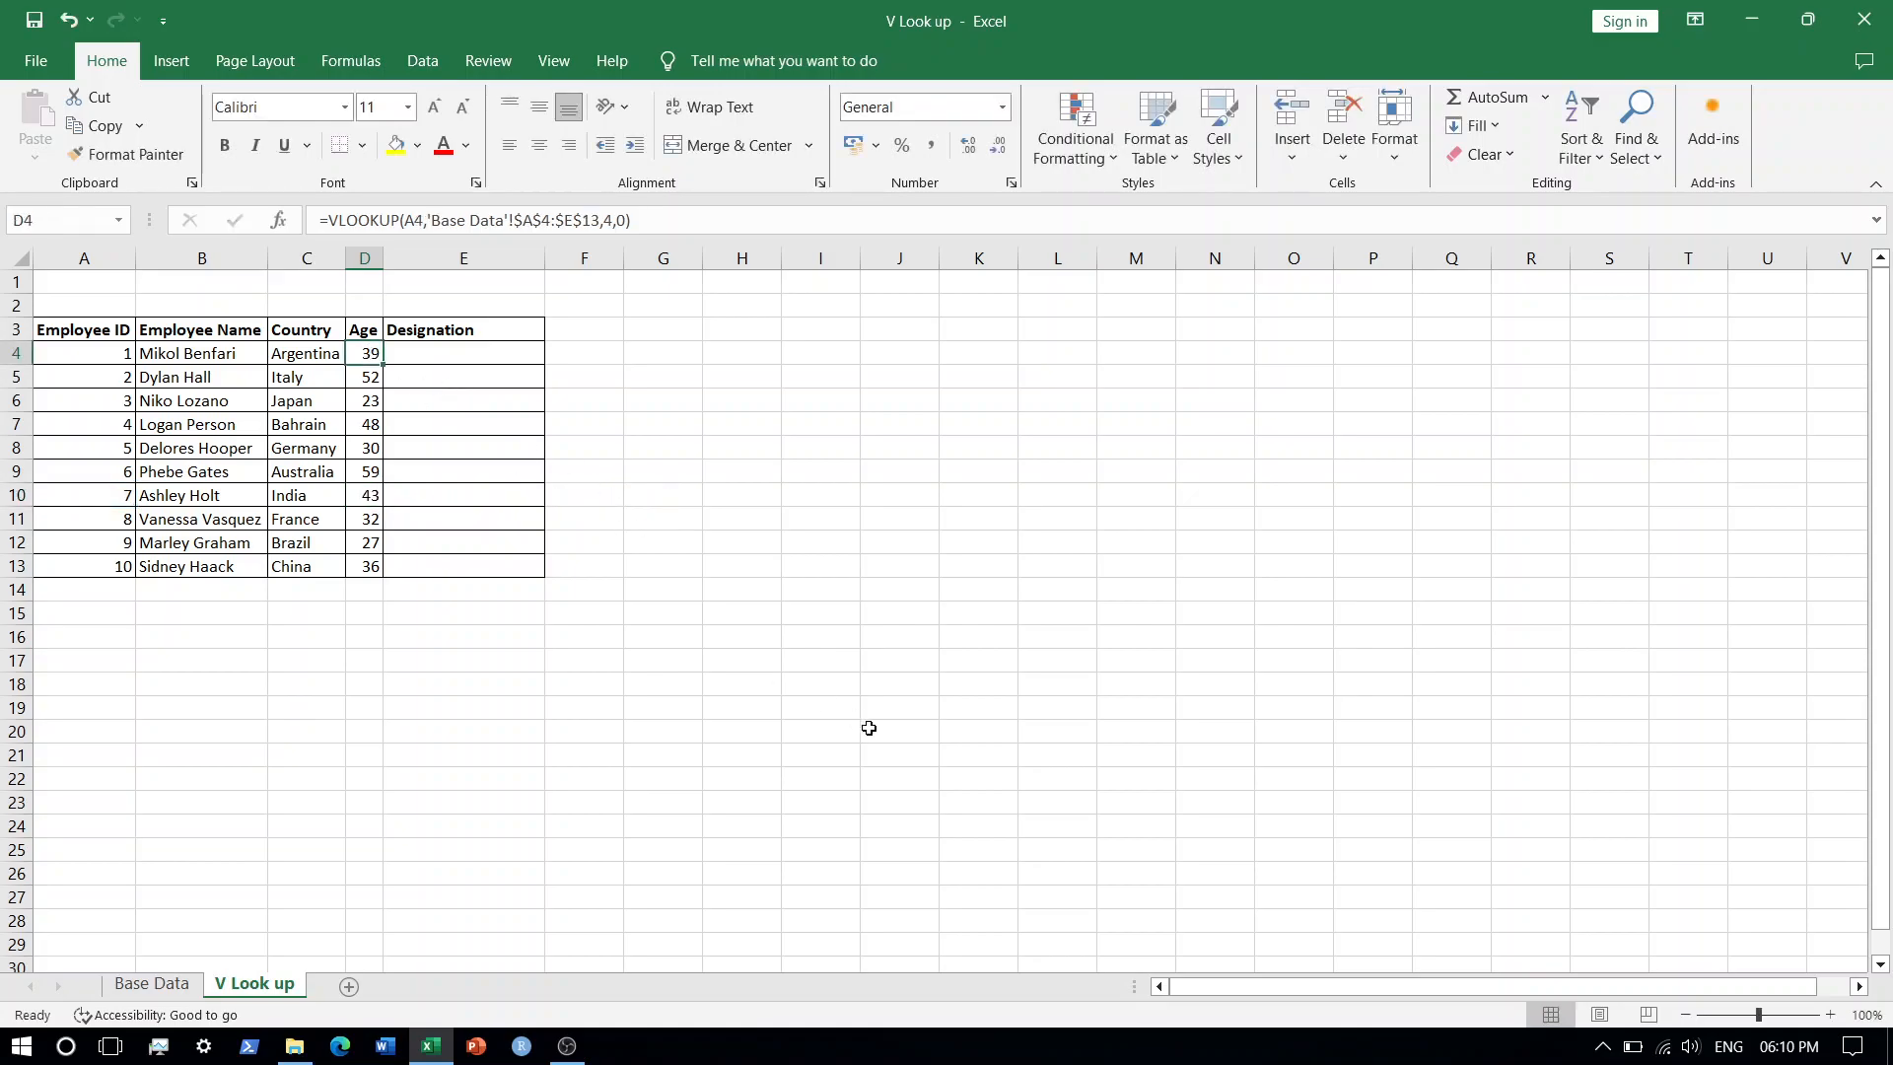
pyautogui.press('F2')
pyautogui.hotkey('shift', 'Home')
pyautogui.hotkey('ctrl', 'c')
pyautogui.press('Escape')
pyautogui.press('XF86AudioLowerVolume')
pyautogui.press('F2')
pyautogui.hotkey('shift', 'Left')
pyautogui.hotkey('shift', 'Left')
pyautogui.hotkey('shift', 'Left')
pyautogui.hotkey('shift', 'Left')
pyautogui.hotkey('shift', 'Left')
pyautogui.hotkey('shift', 'Left')
pyautogui.hotkey('shift', 'Left')
pyautogui.hotkey('shift', 'Left')
pyautogui.hotkey('shift', 'Left')
pyautogui.hotkey('shift', 'Left')
pyautogui.hotkey('shift', 'Left')
pyautogui.hotkey('shift', 'Left')
pyautogui.hotkey('shift', 'Left')
pyautogui.hotkey('shift', 'Left')
pyautogui.hotkey('shift', 'Left')
pyautogui.hotkey('shift', 'Left')
pyautogui.hotkey('shift', 'Left')
pyautogui.hotkey('shift', 'Left')
pyautogui.hotkey('shift', 'Left')
pyautogui.hotkey('shift', 'Left')
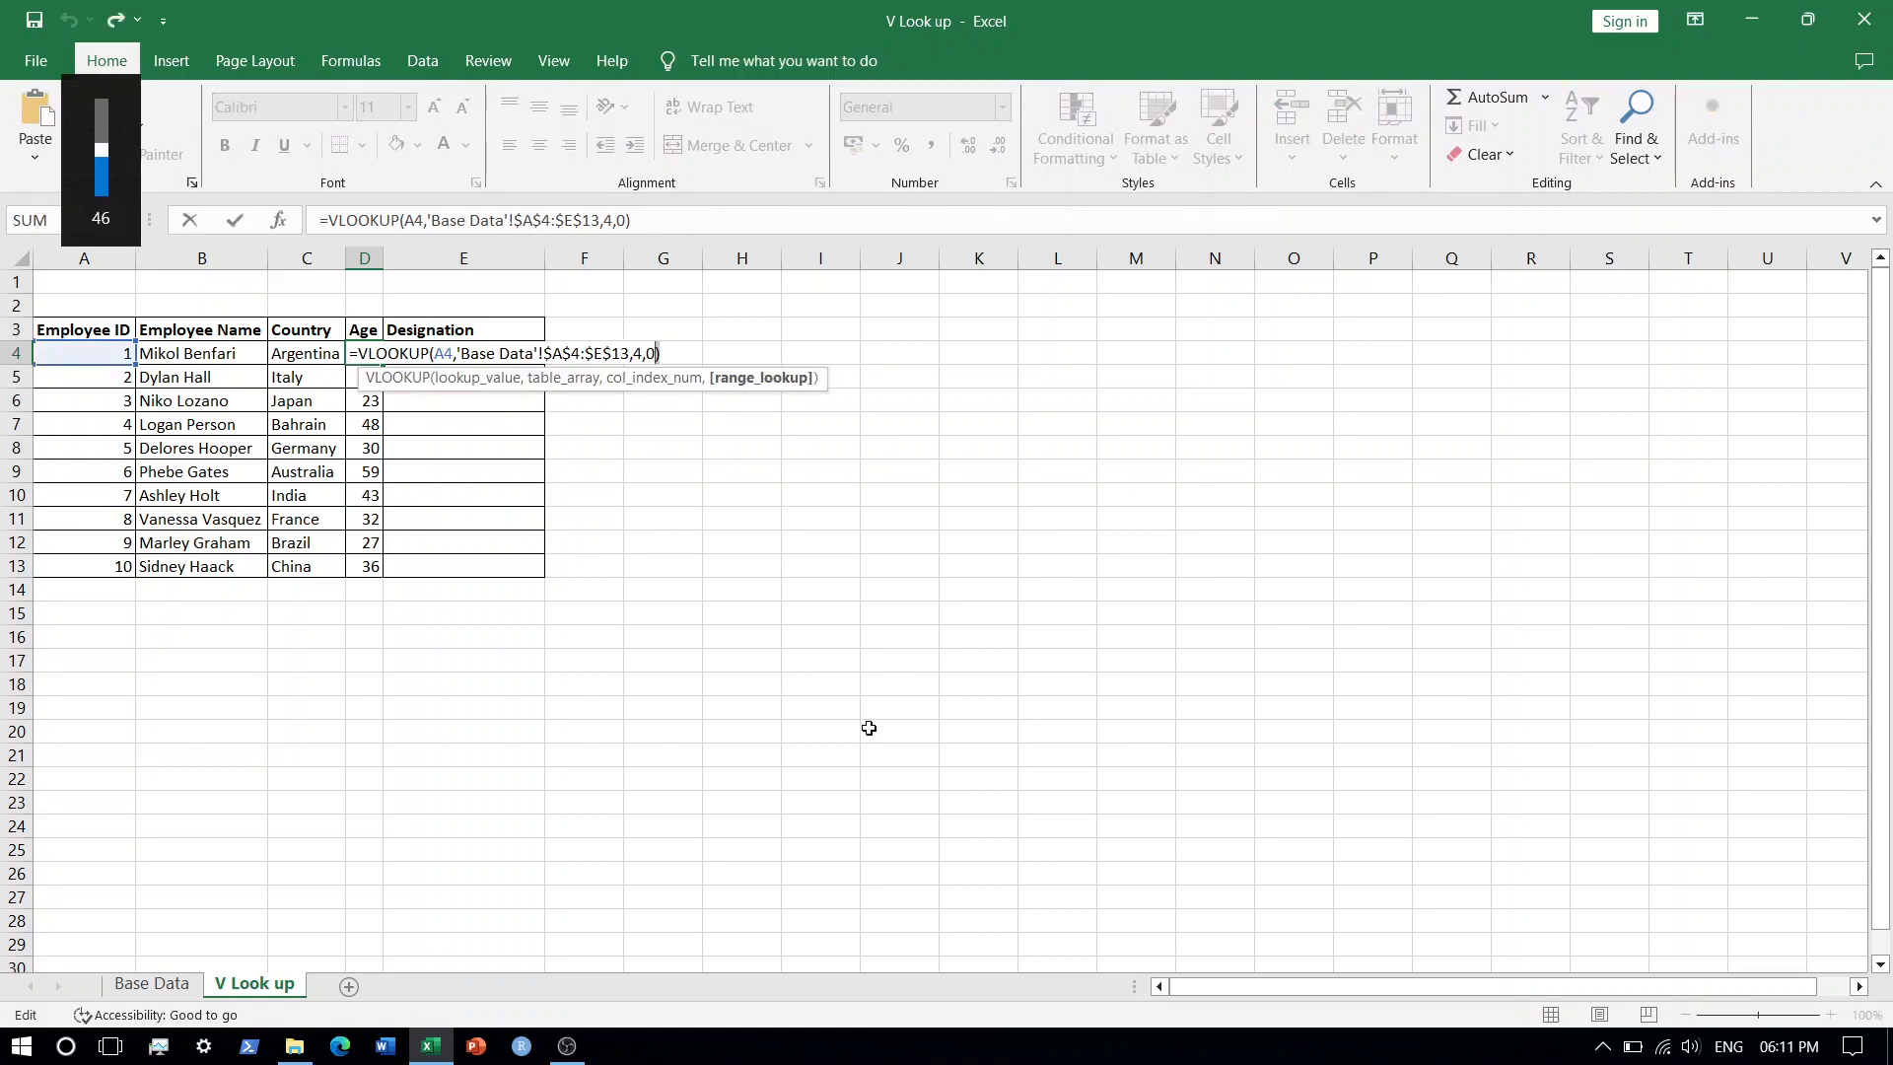
pyautogui.hotkey('shift', 'Left')
pyautogui.hotkey('shift', 'Left')
pyautogui.hotkey('shift', 'Left')
pyautogui.hotkey('shift', 'Left')
pyautogui.hotkey('shift', 'Left')
pyautogui.hotkey('shift', 'Left')
pyautogui.hotkey('shift', 'Left')
pyautogui.hotkey('shift', 'Left')
pyautogui.hotkey('shift', 'Left')
pyautogui.hotkey('shift', 'Left')
pyautogui.hotkey('shift', 'Left')
pyautogui.hotkey('shift', 'Left')
pyautogui.hotkey('shift', 'Left')
pyautogui.hotkey('shift', 'Left')
pyautogui.hotkey('shift', 'Left')
pyautogui.hotkey('shift', 'Left')
pyautogui.hotkey('shift', 'Left')
pyautogui.hotkey('shift', 'Left')
pyautogui.hotkey('shift', 'Left')
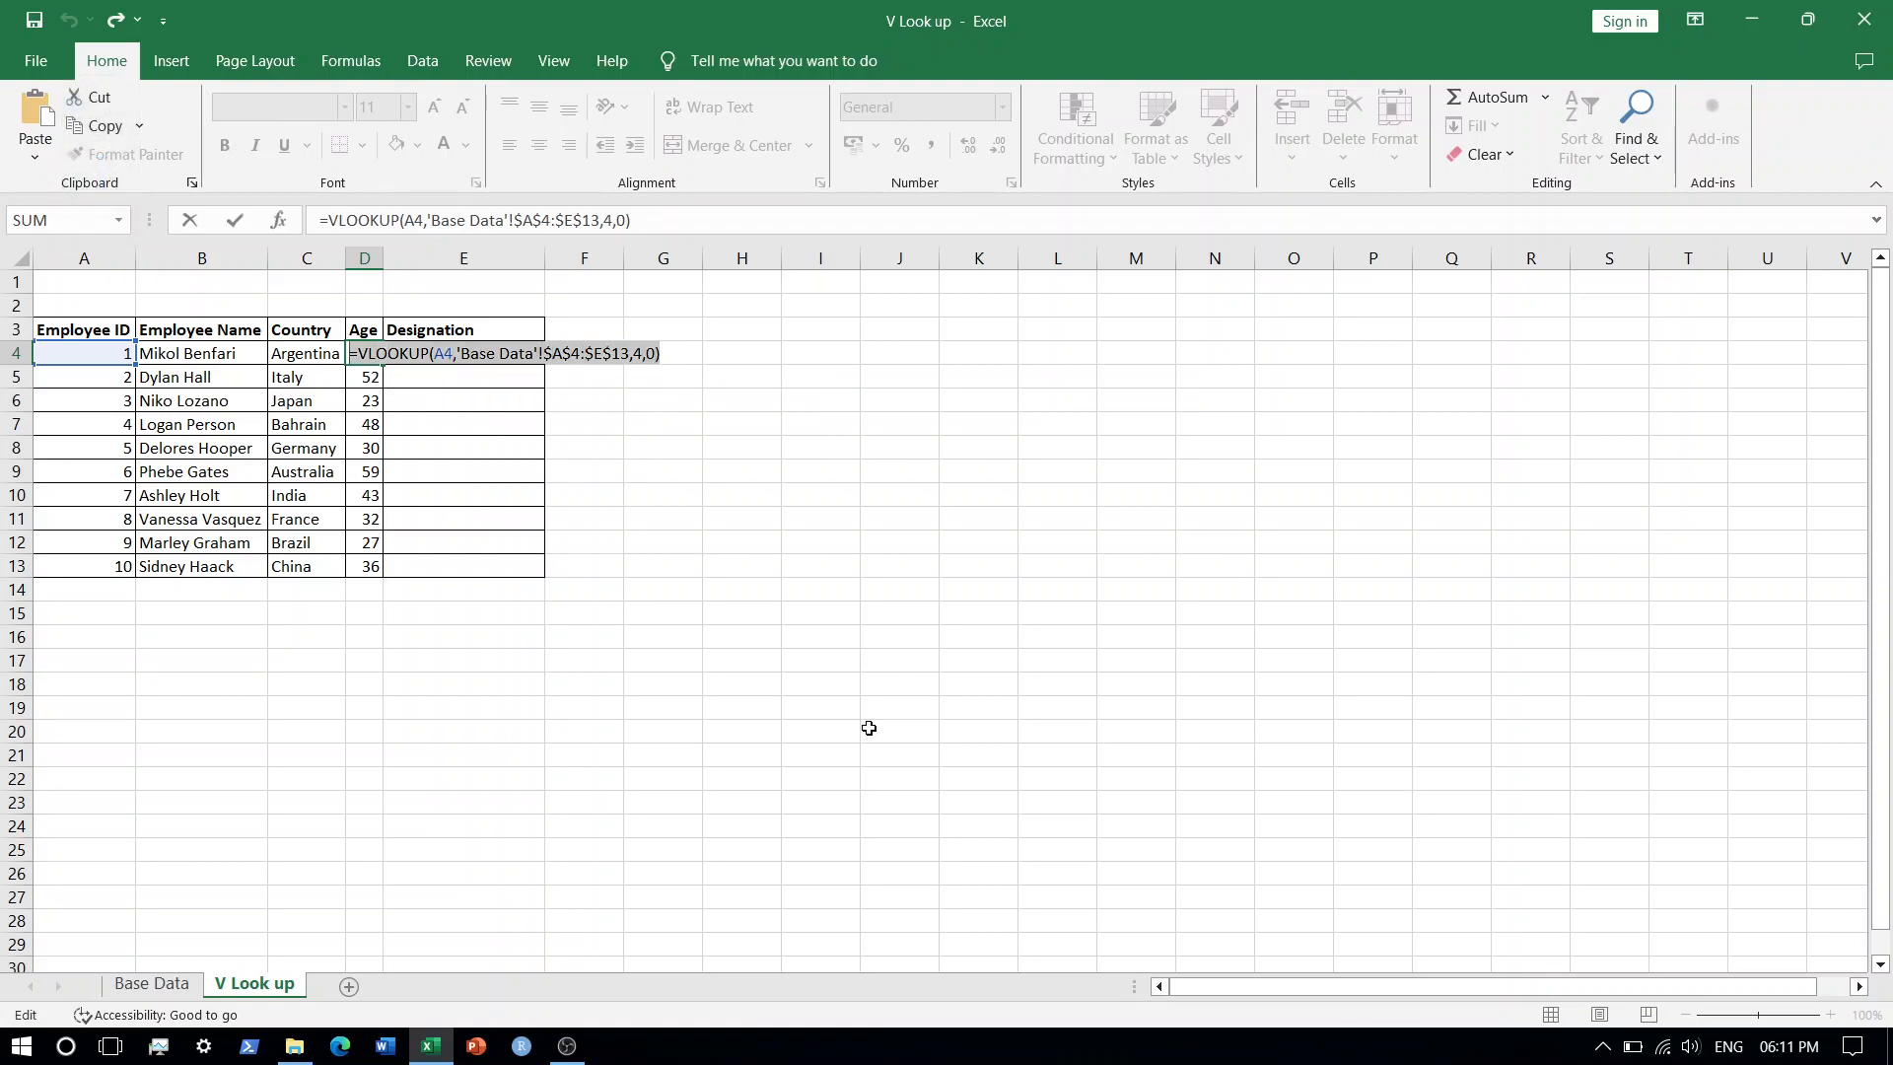
pyautogui.press('Escape')
# Enter the Designation formula in E4 by pasting the VLOOKUP formula and changing its column index to 5.
pyautogui.press('Right')
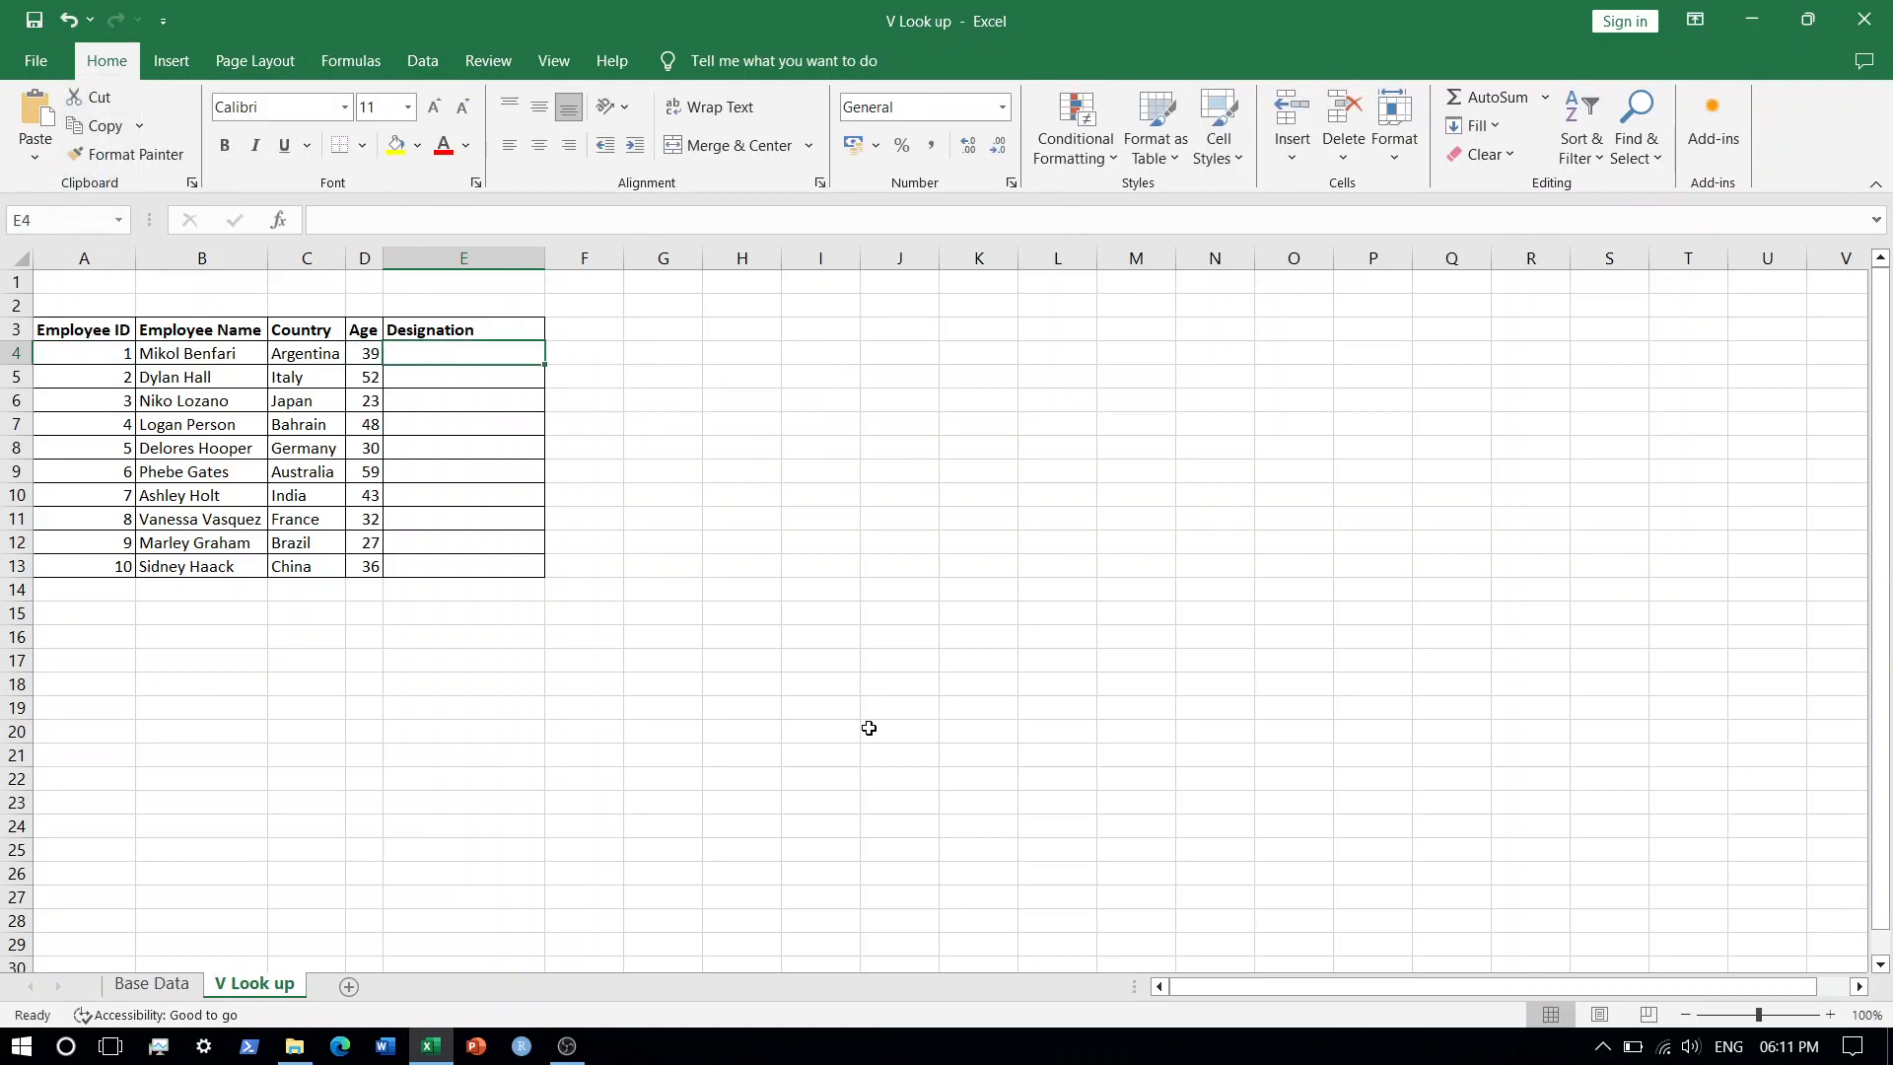
pyautogui.press('F2')
pyautogui.hotkey('ctrl', 'v')
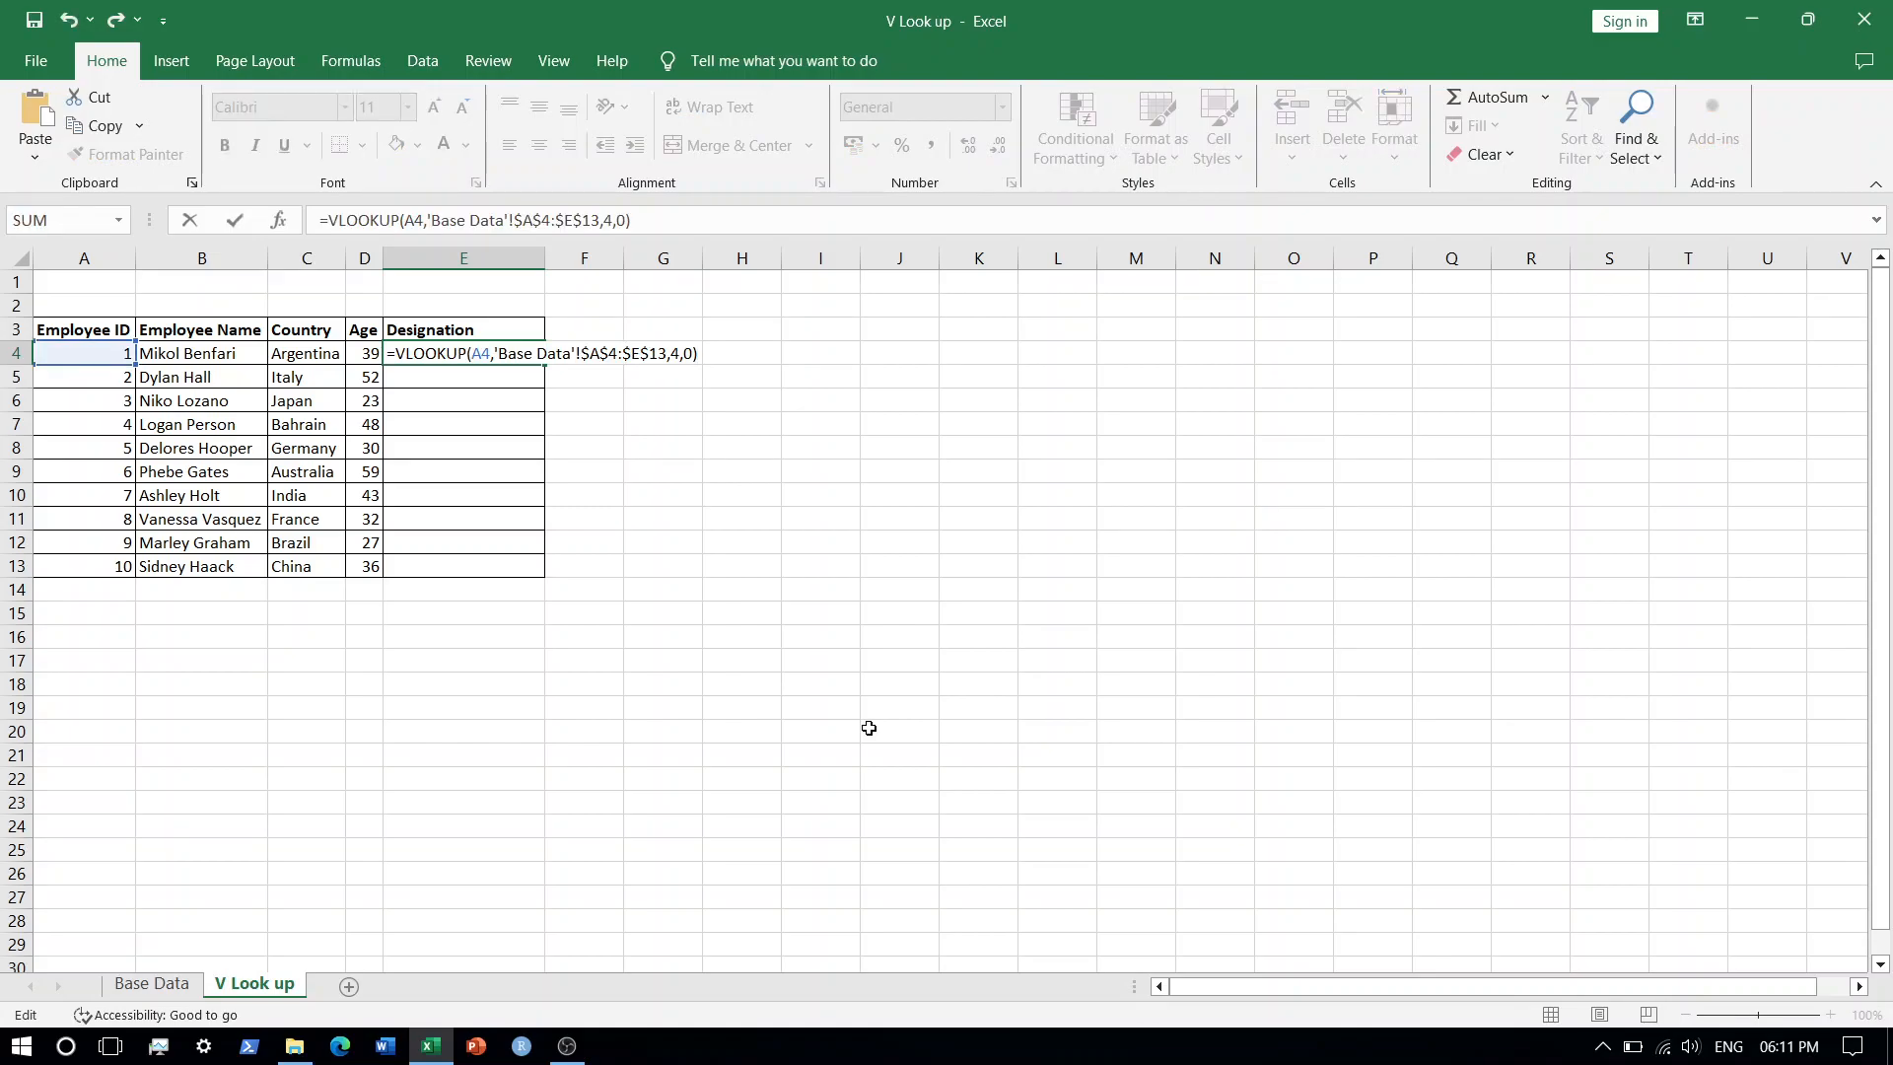
pyautogui.press('Left')
pyautogui.press('Left')
pyautogui.press('Left')
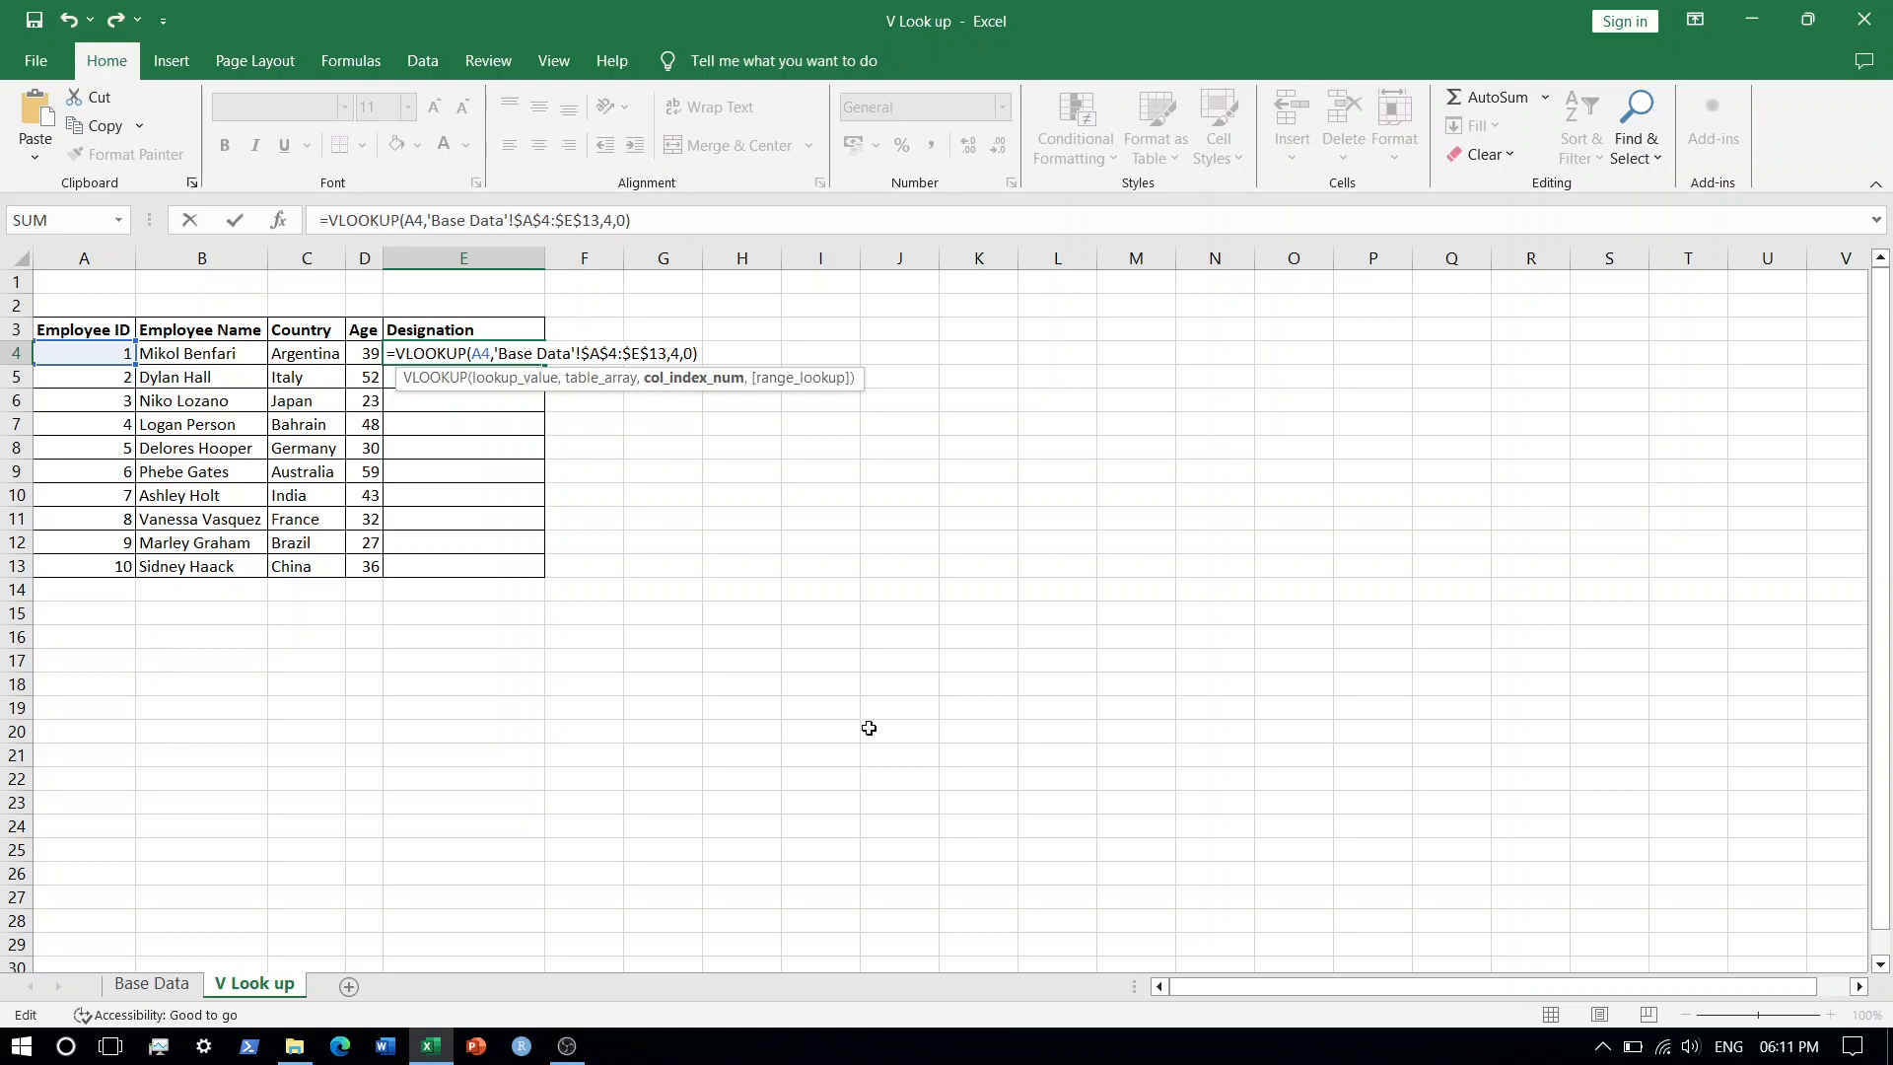
pyautogui.press('BackSpace')
pyautogui.write('5')
pyautogui.press('Return')
# Fill the Designation formula from E4 down to row 13.
pyautogui.press('Up')
pyautogui.hotkey('ctrl', 'c')
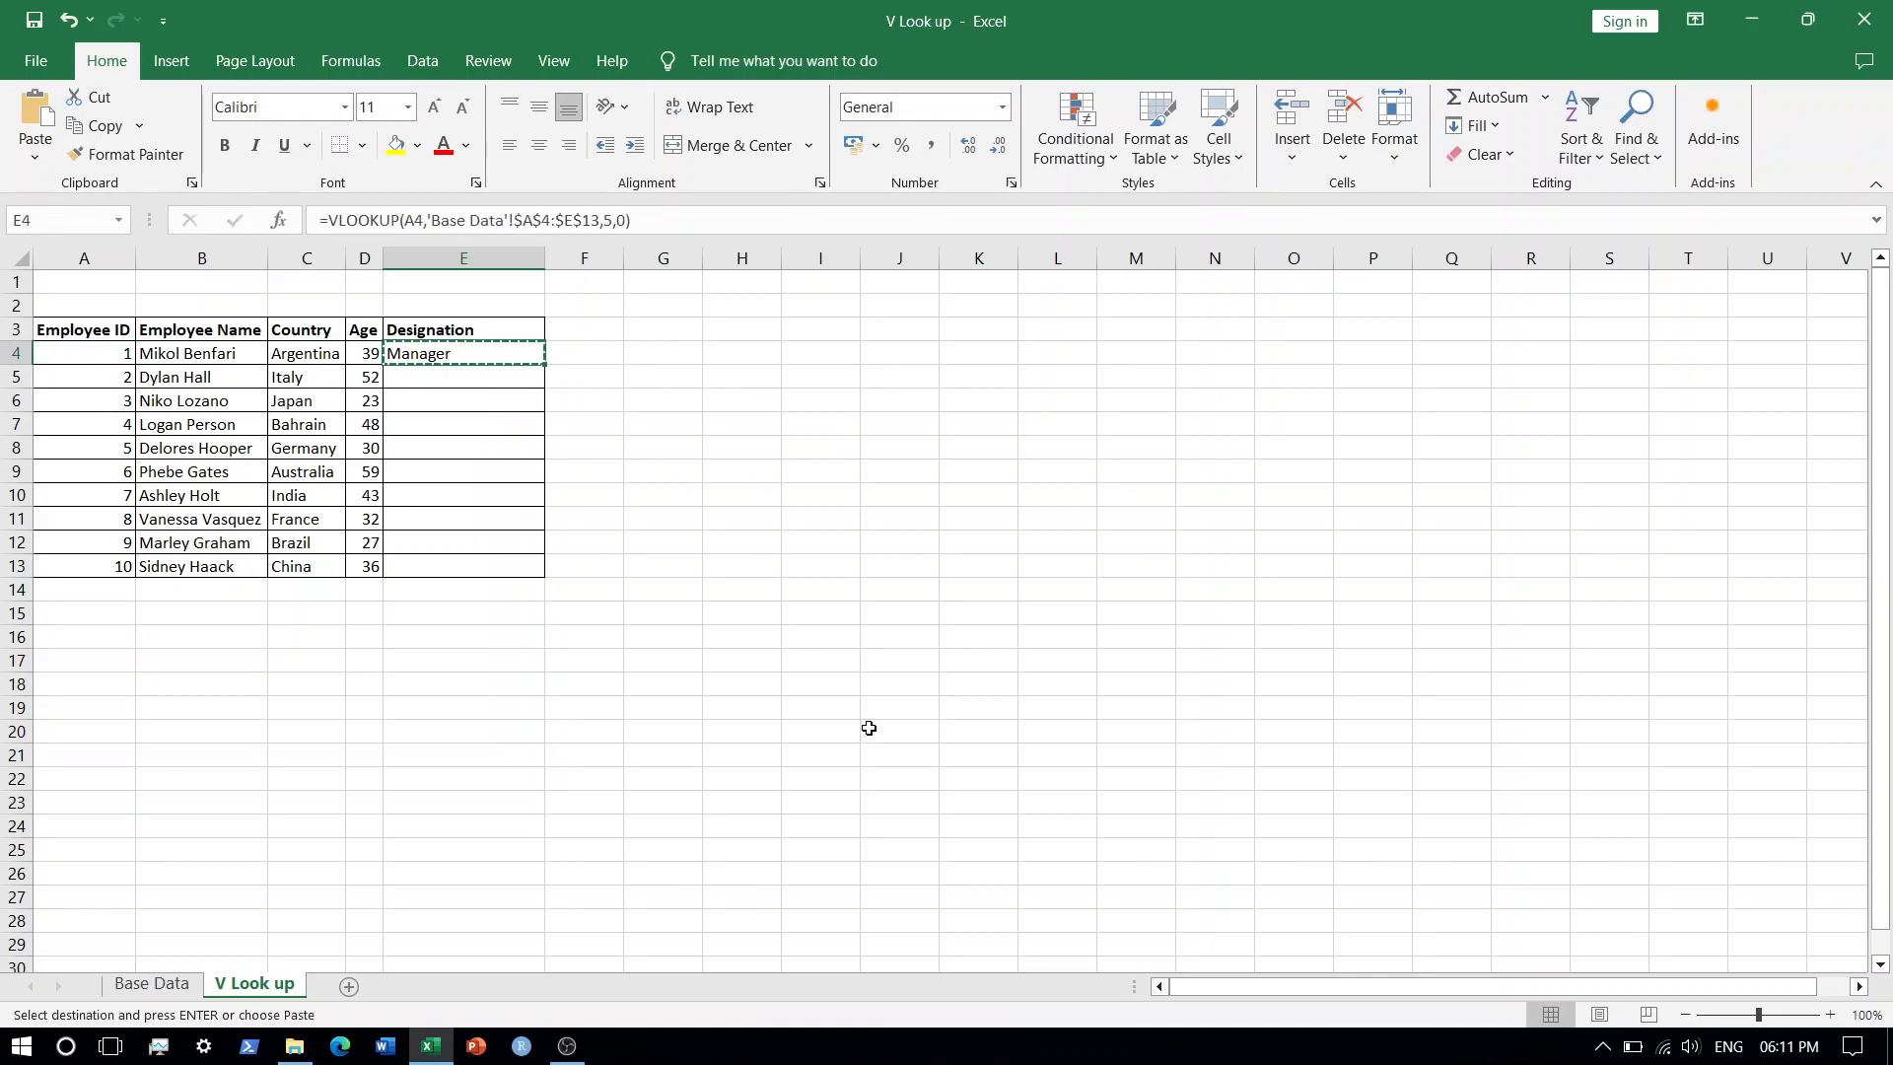
pyautogui.press('Down')
pyautogui.hotkey('shift', 'Down')
pyautogui.hotkey('shift', 'Down')
pyautogui.hotkey('shift', 'Down')
pyautogui.hotkey('shift', 'Down')
pyautogui.hotkey('shift', 'Down')
pyautogui.hotkey('shift', 'Down')
pyautogui.hotkey('shift', 'Down')
pyautogui.hotkey('shift', 'Down')
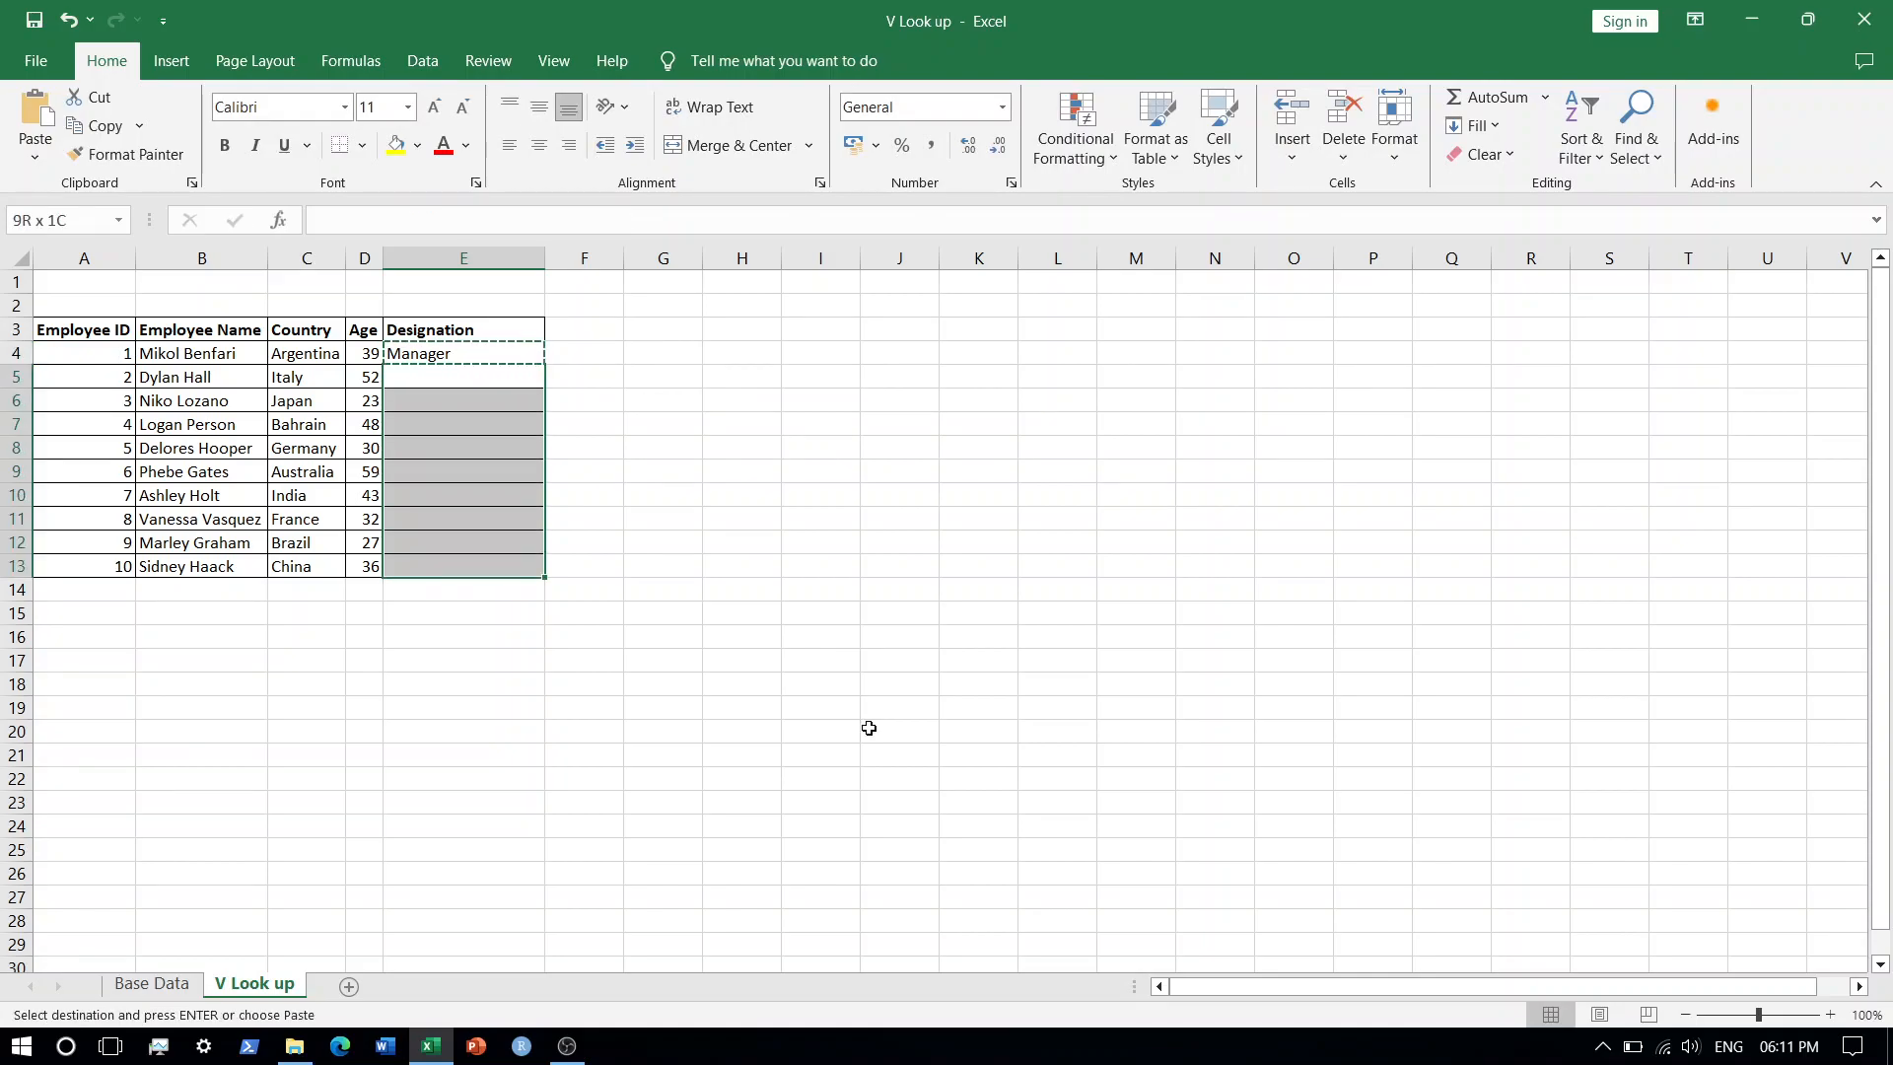
pyautogui.press('Return')
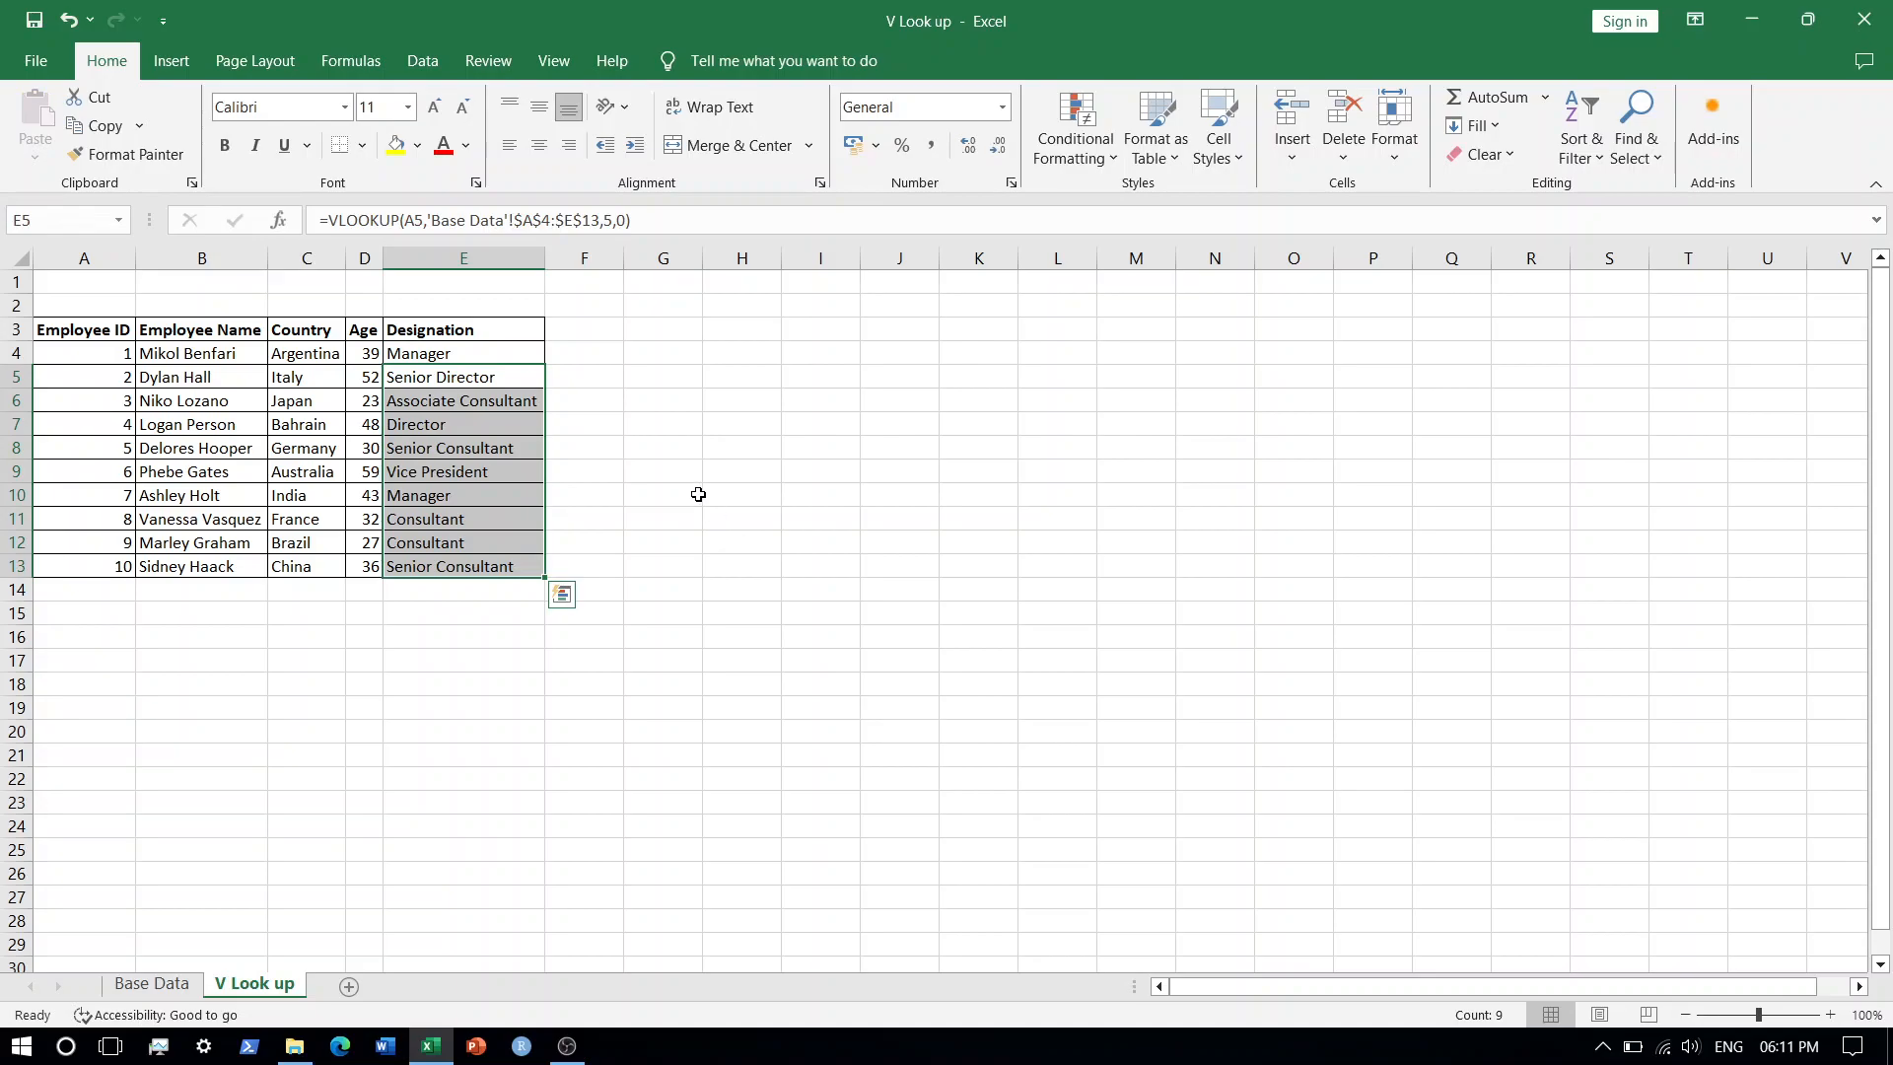
# Open the Designation formulas in E10, E8 and E4 to examine their arguments, leaving them unchanged.
pyautogui.click(467, 496)
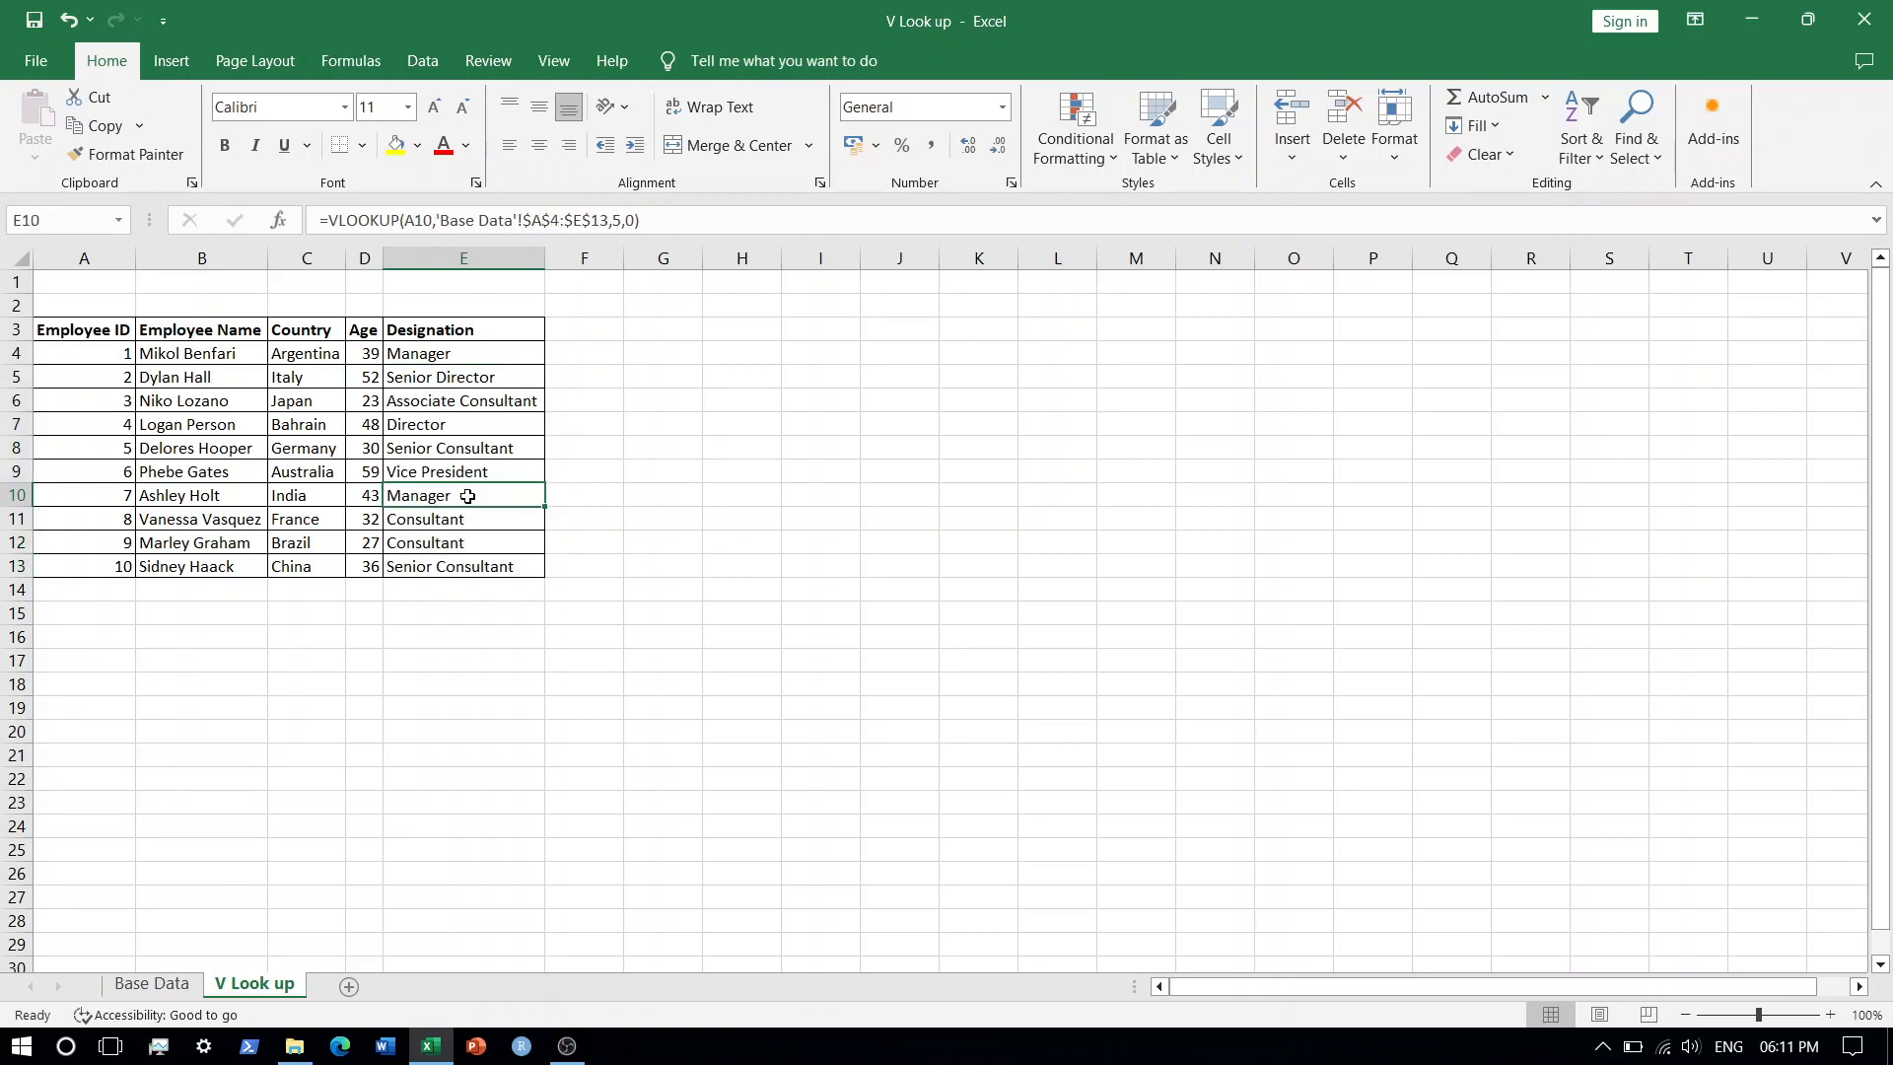
pyautogui.press('XF86AudioLowerVolume')
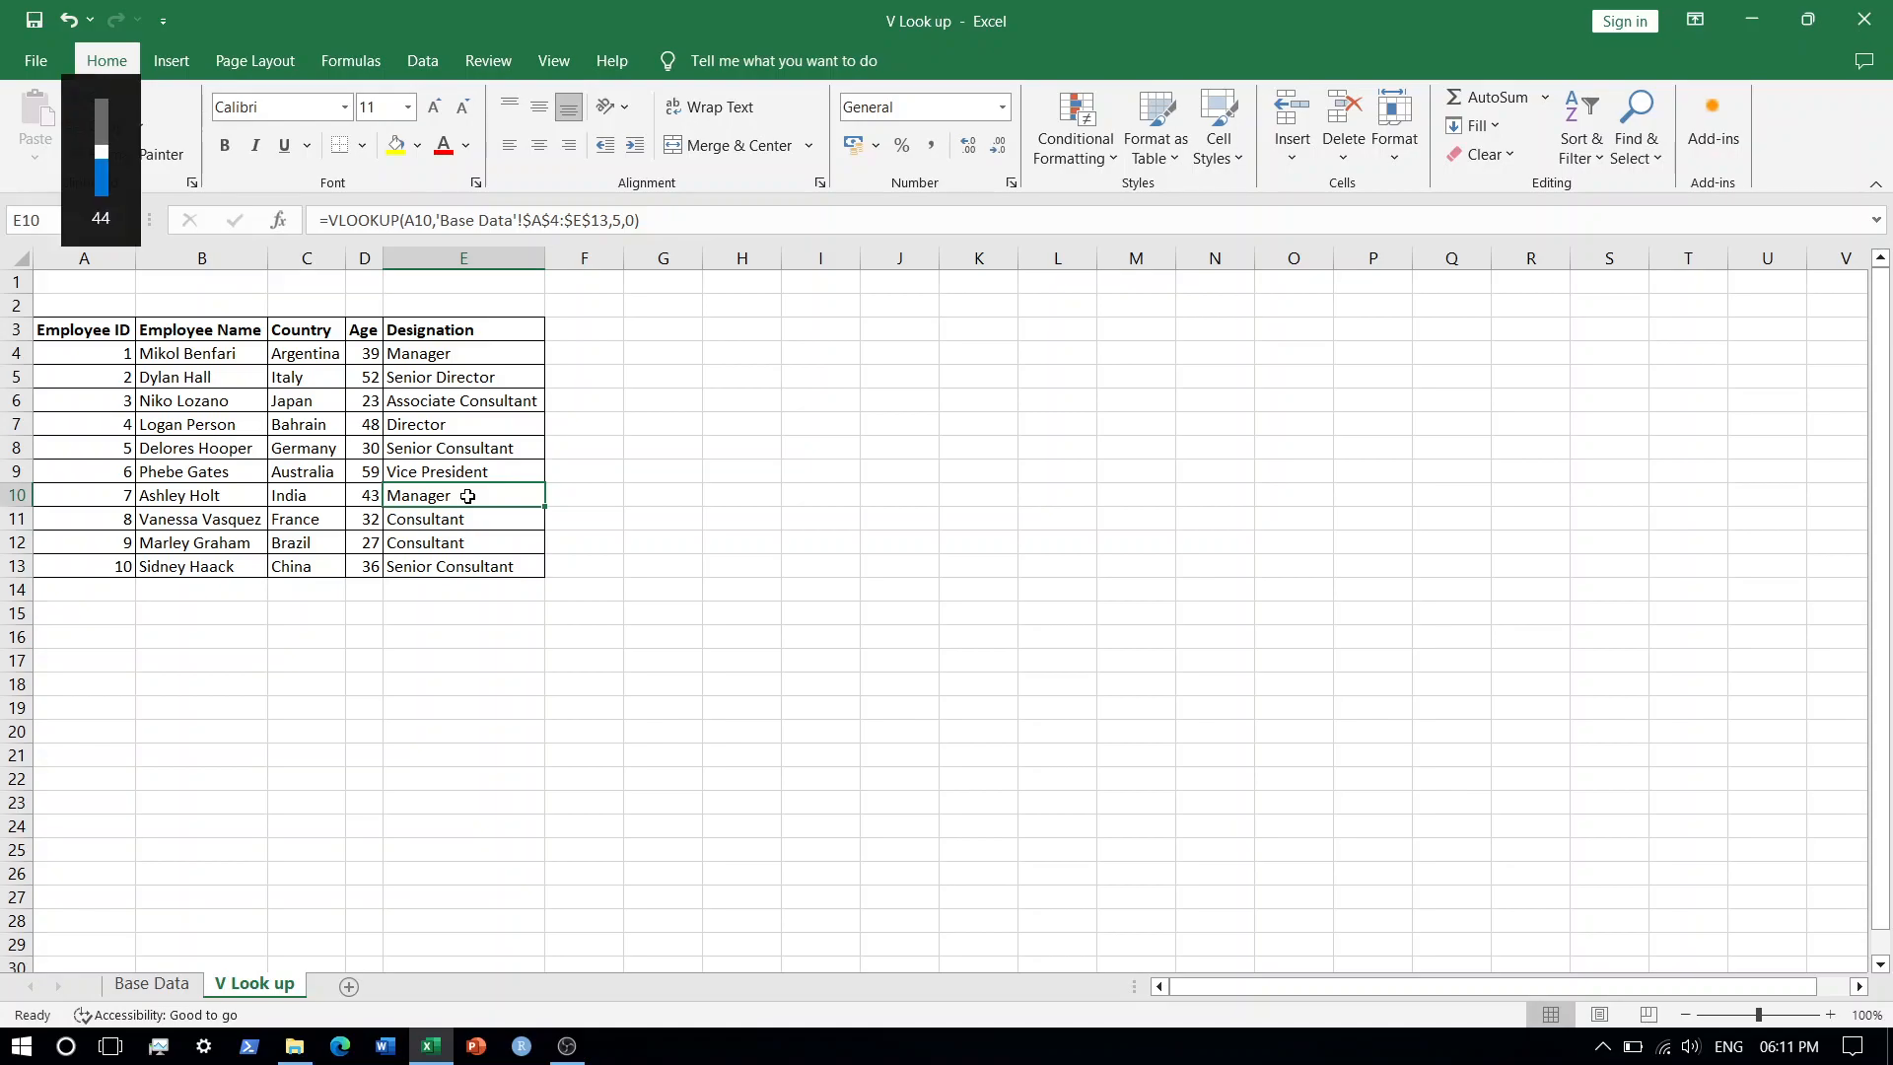
pyautogui.press('F2')
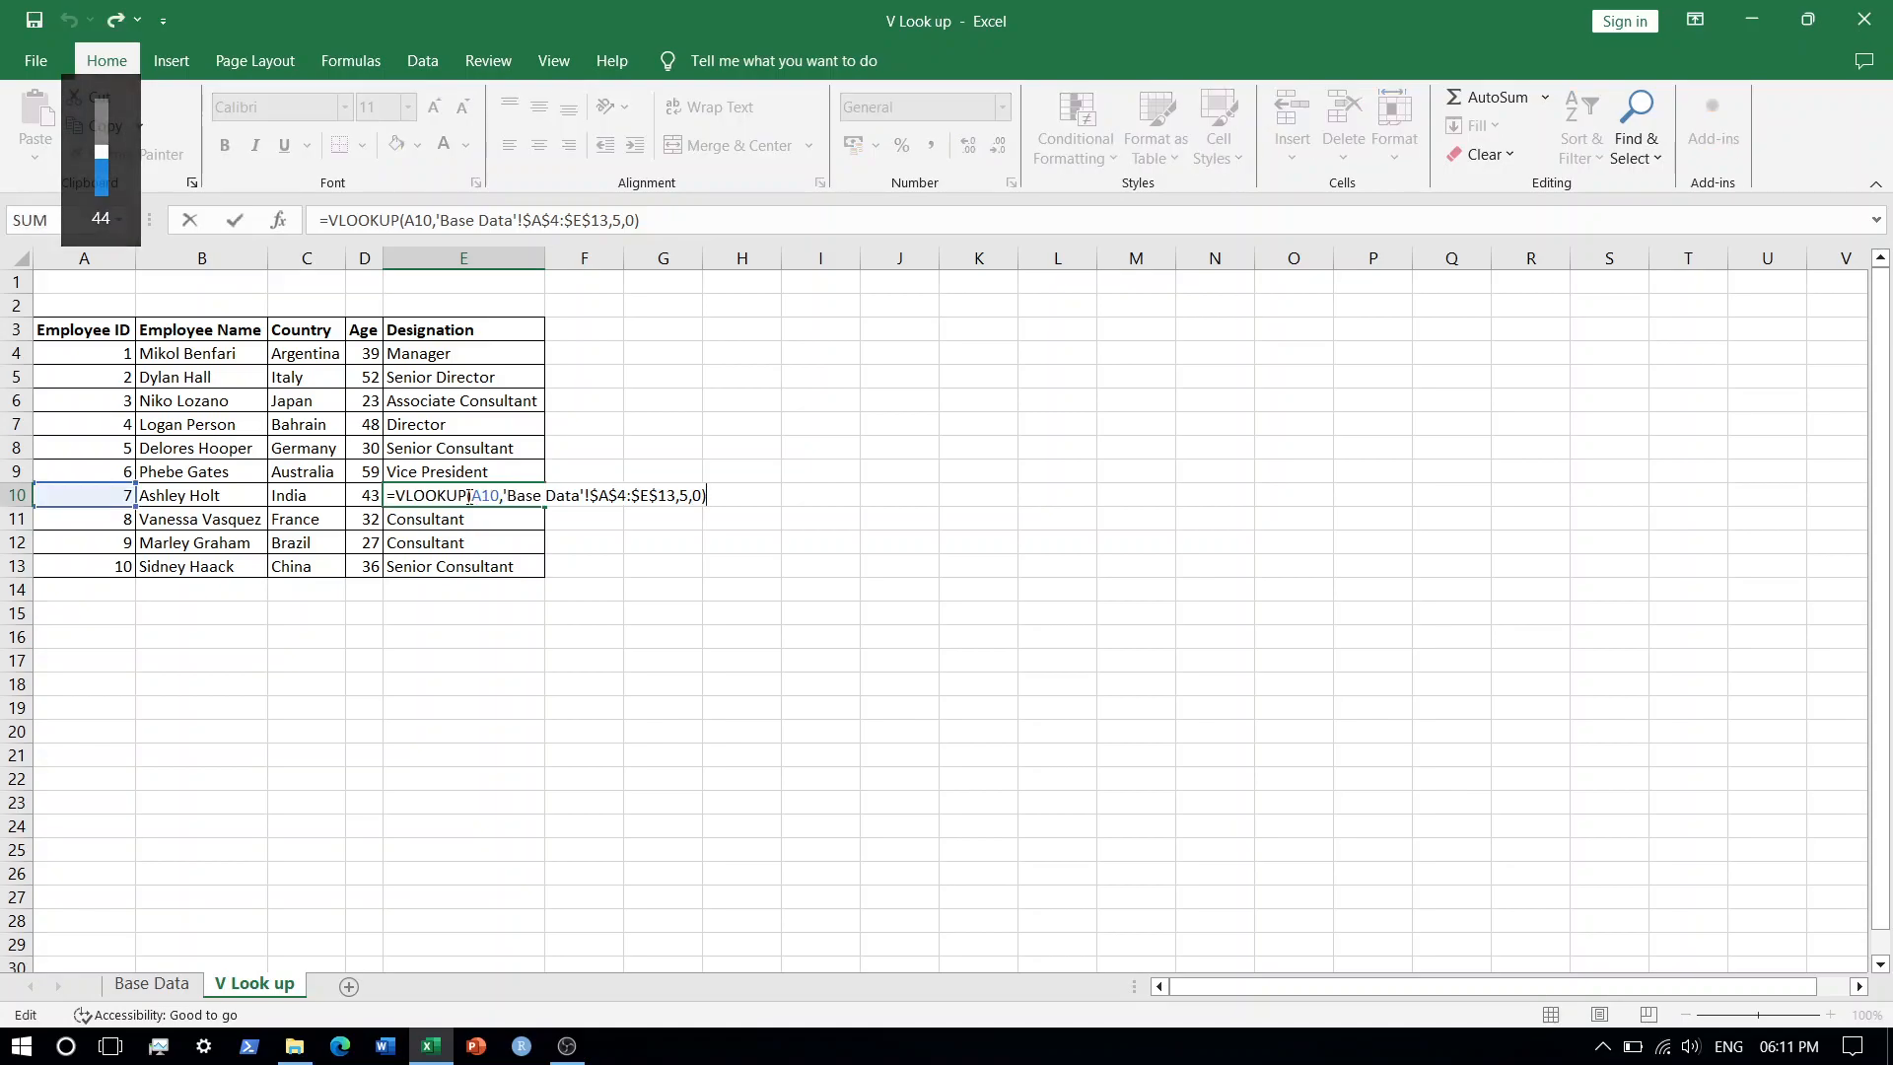
pyautogui.press('Escape')
pyautogui.click(466, 443)
pyautogui.press('F2')
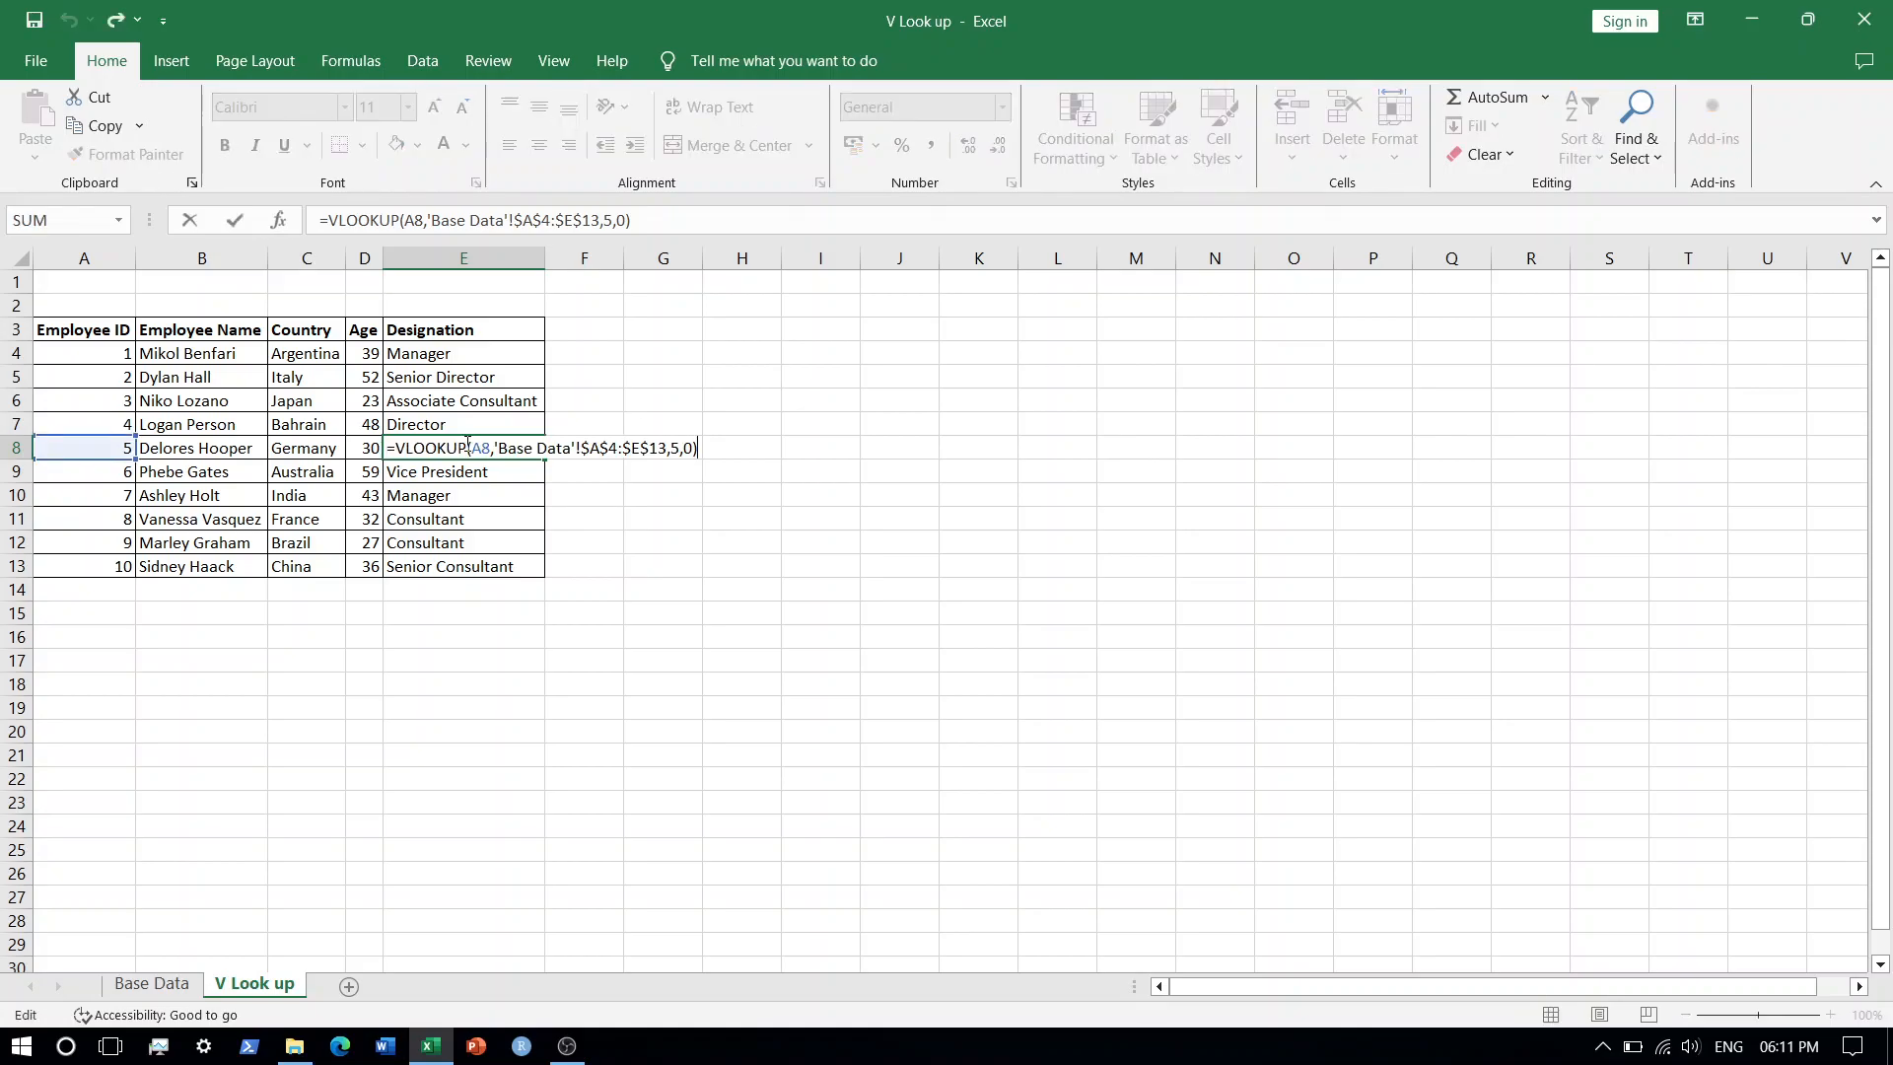
pyautogui.press('Escape')
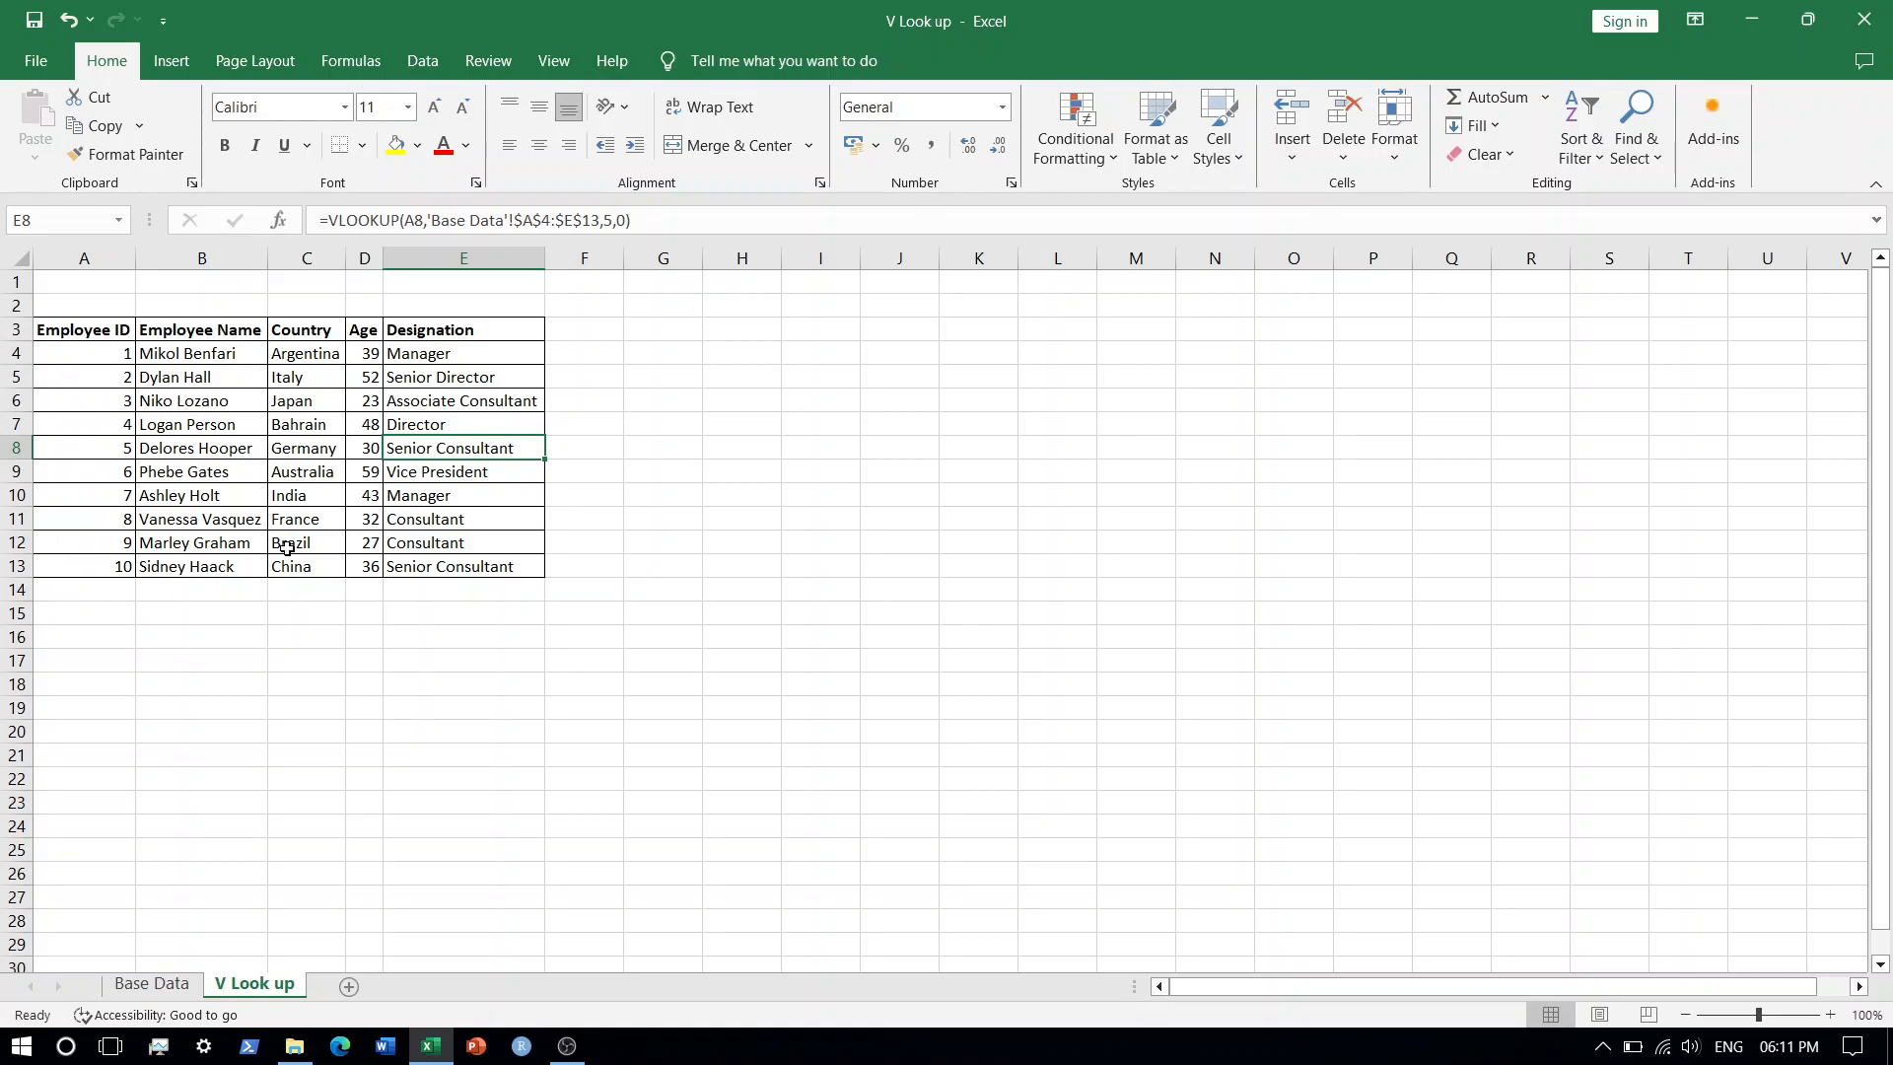
pyautogui.click(525, 355)
pyautogui.doubleClick(526, 355)
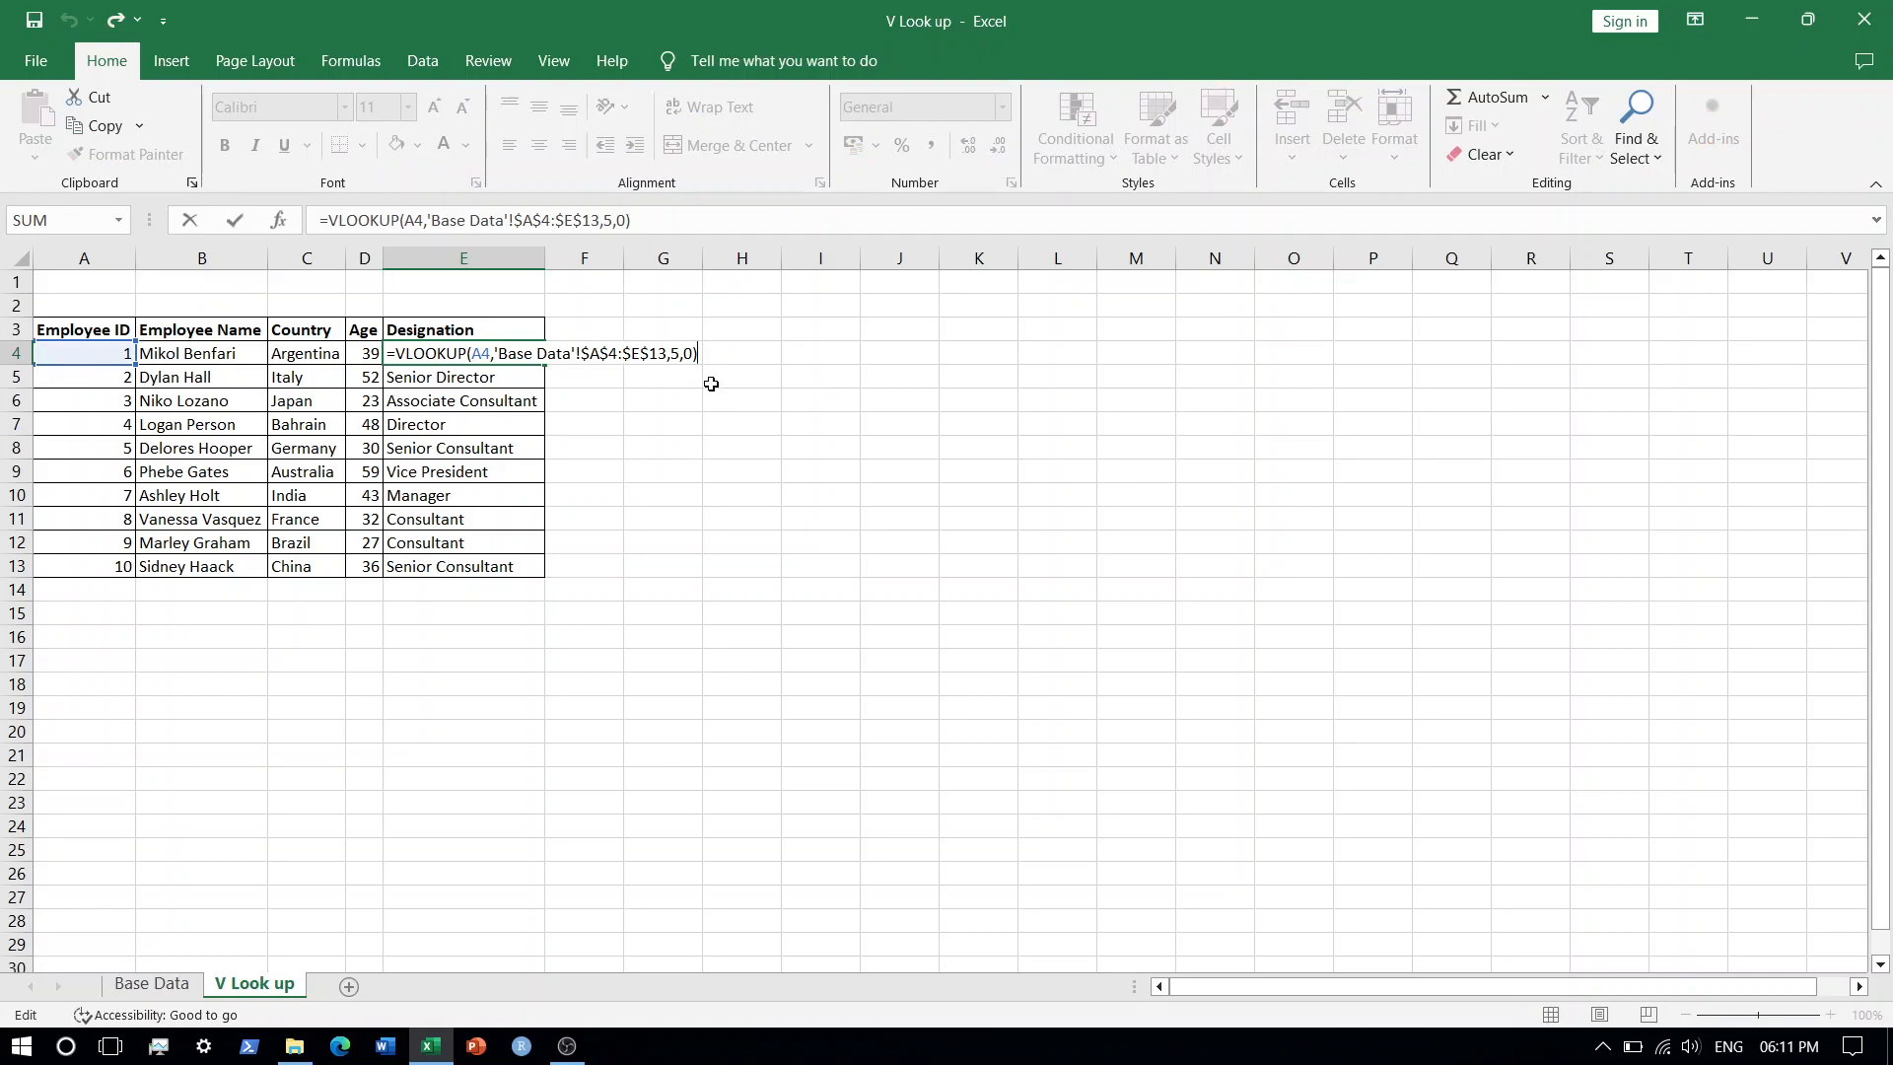
pyautogui.press('Escape')
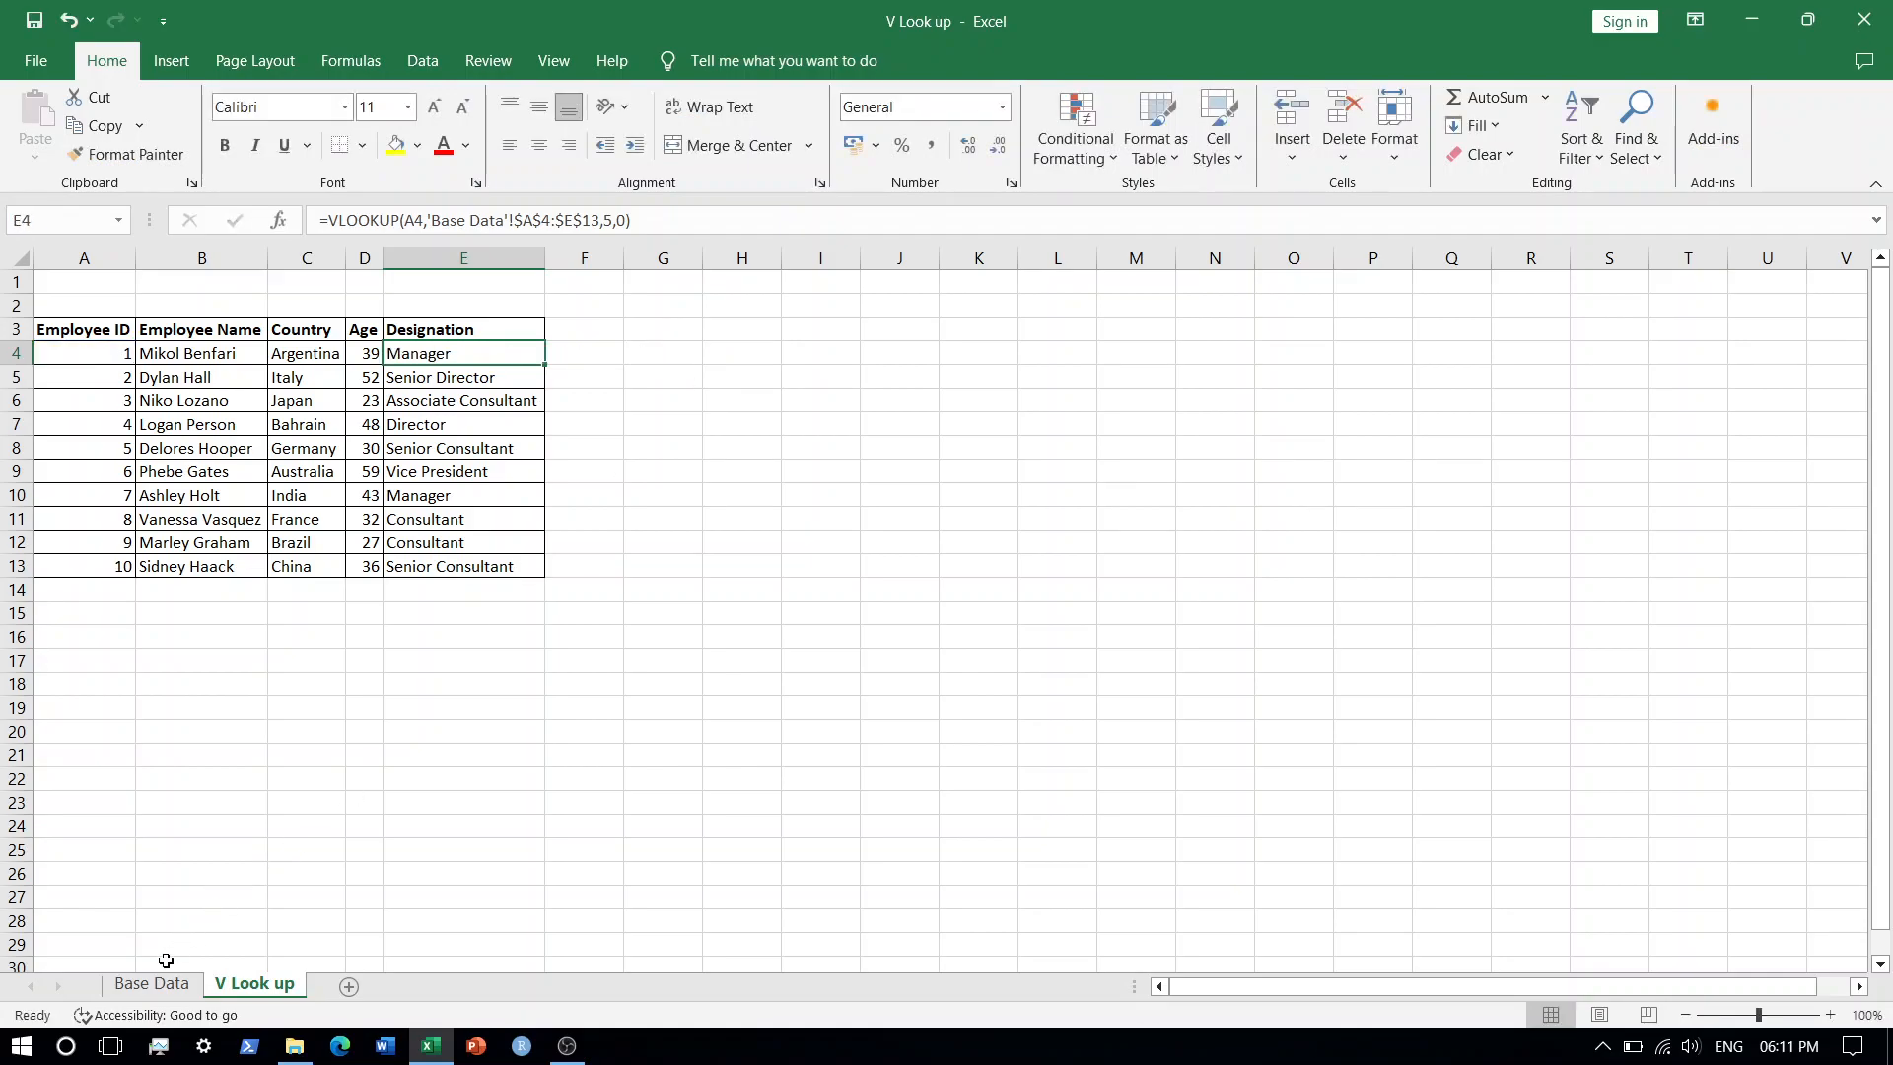
# On the Base Data sheet, change the Employee ID in A6 to 3.5.
pyautogui.click(146, 986)
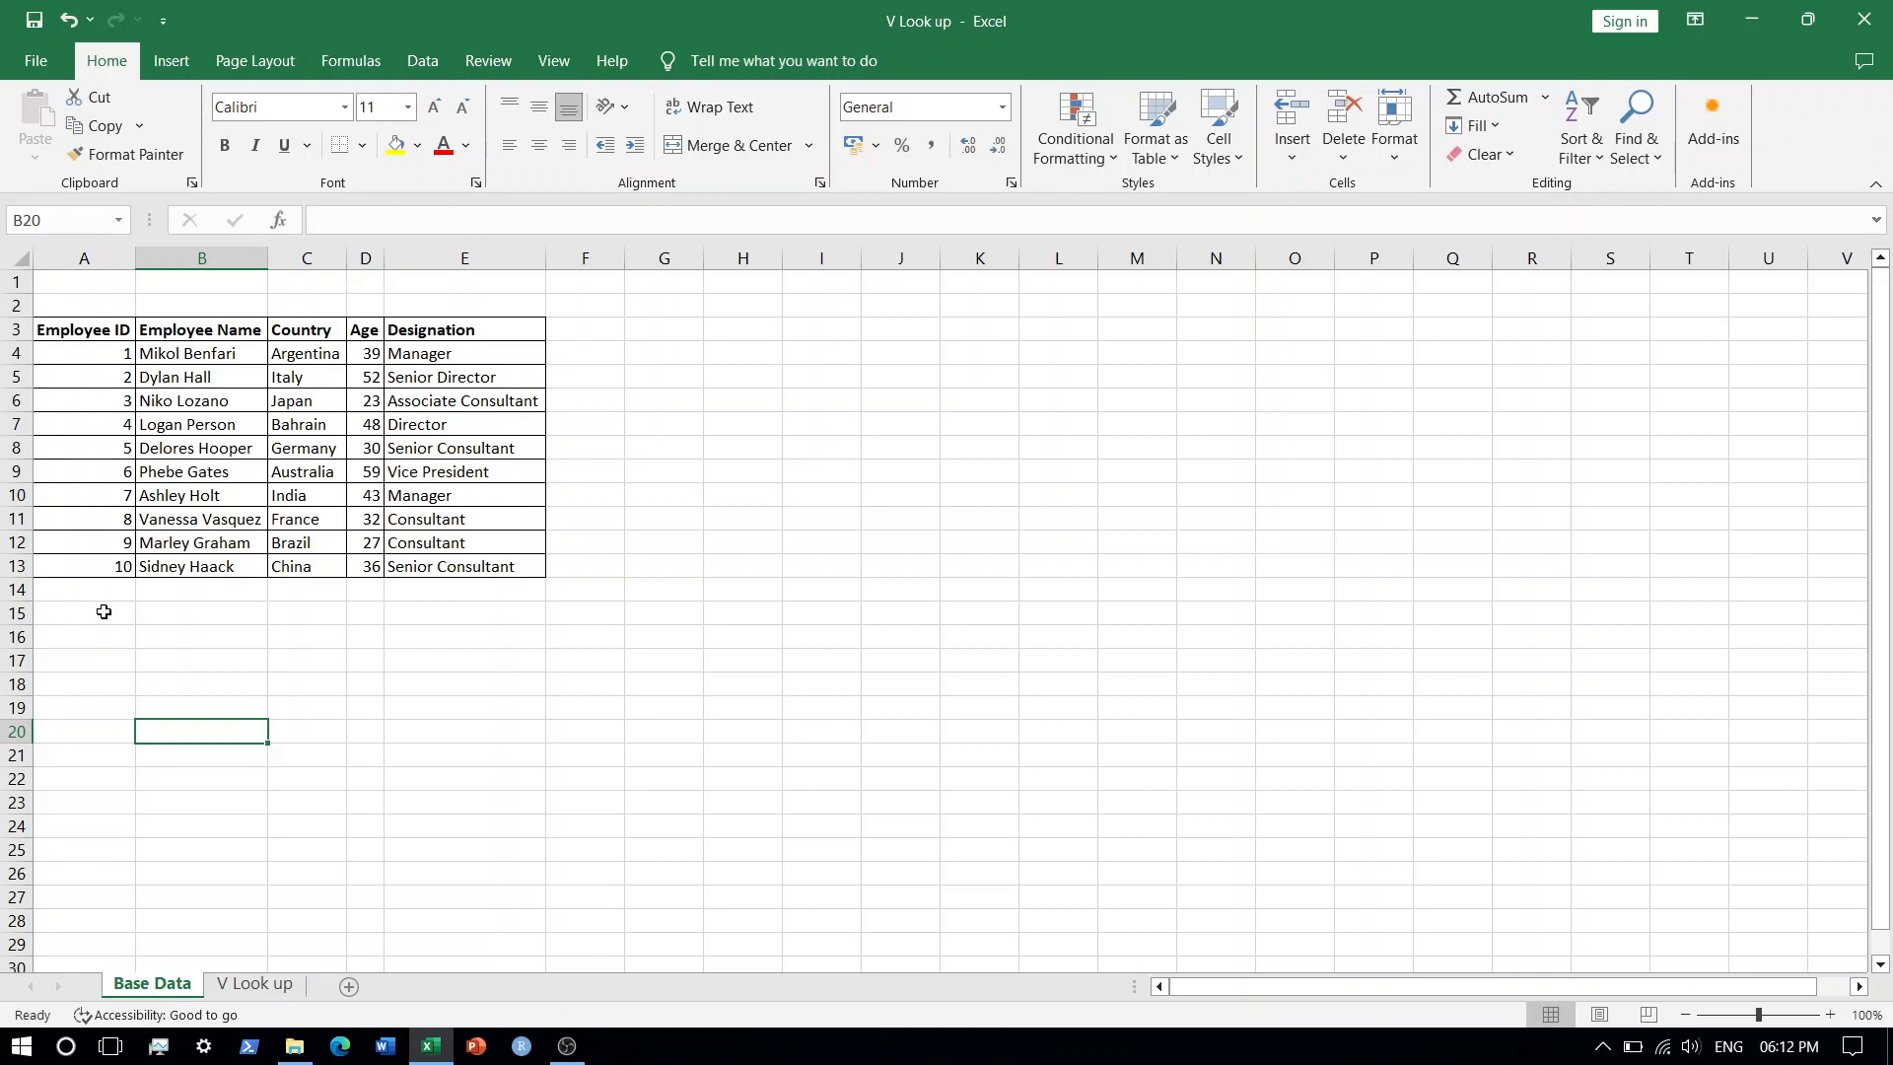
pyautogui.click(102, 397)
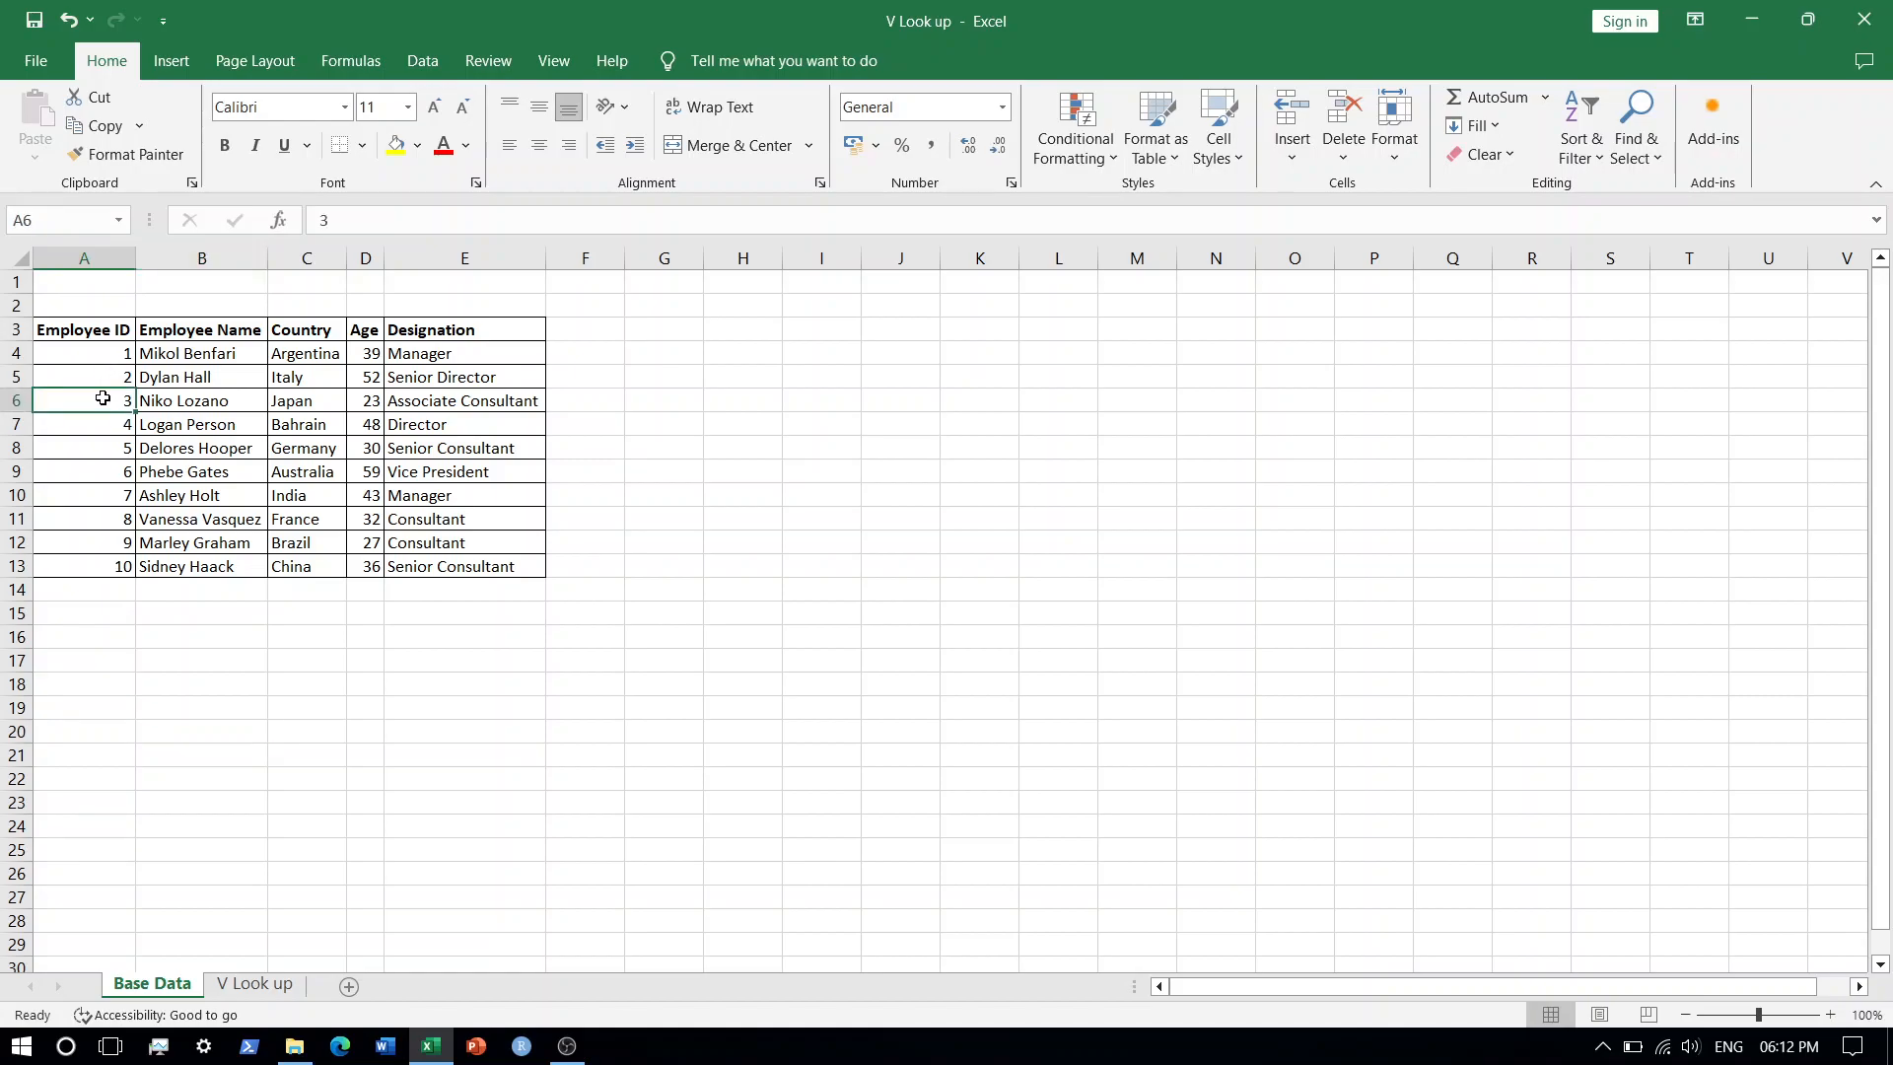
pyautogui.press('Delete')
pyautogui.write('3.5')
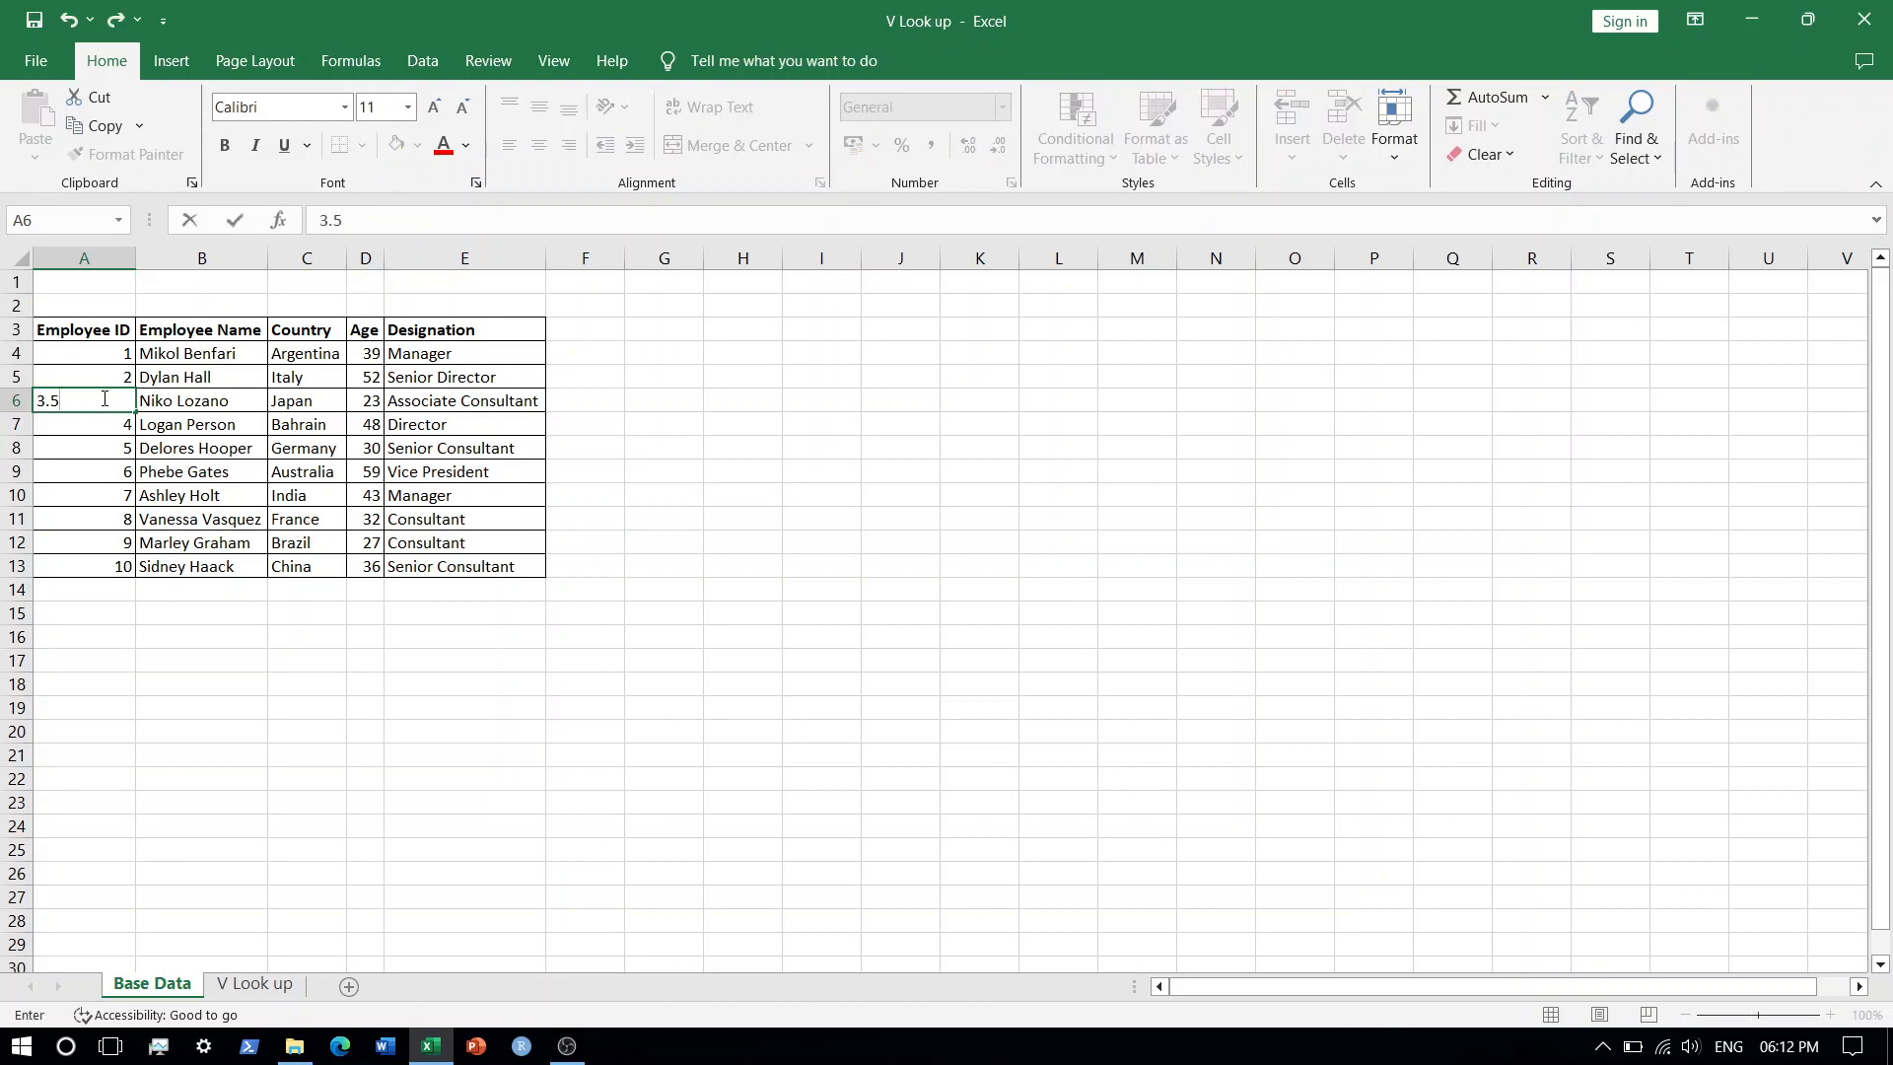
pyautogui.press('Return')
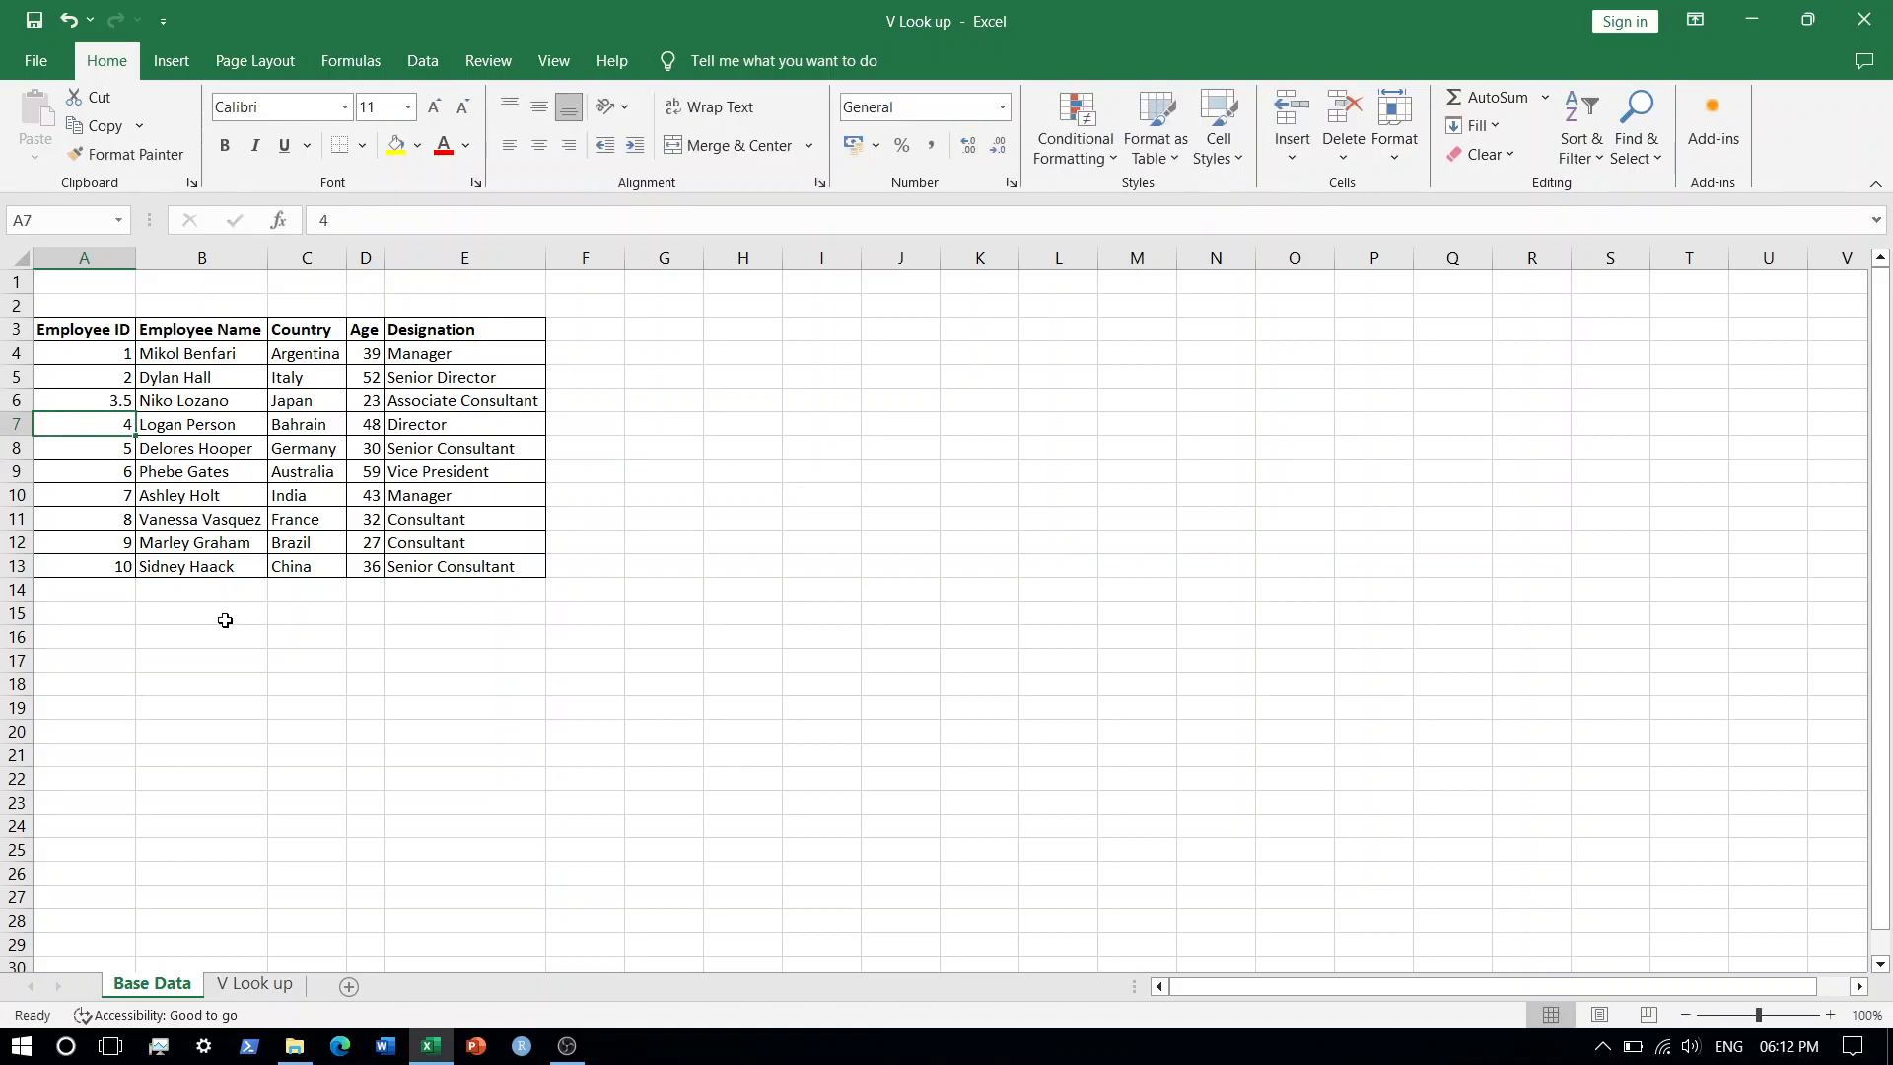
# Switch between both sheets and open the Employee Name formula in B6 to examine its lookup.
pyautogui.click(254, 985)
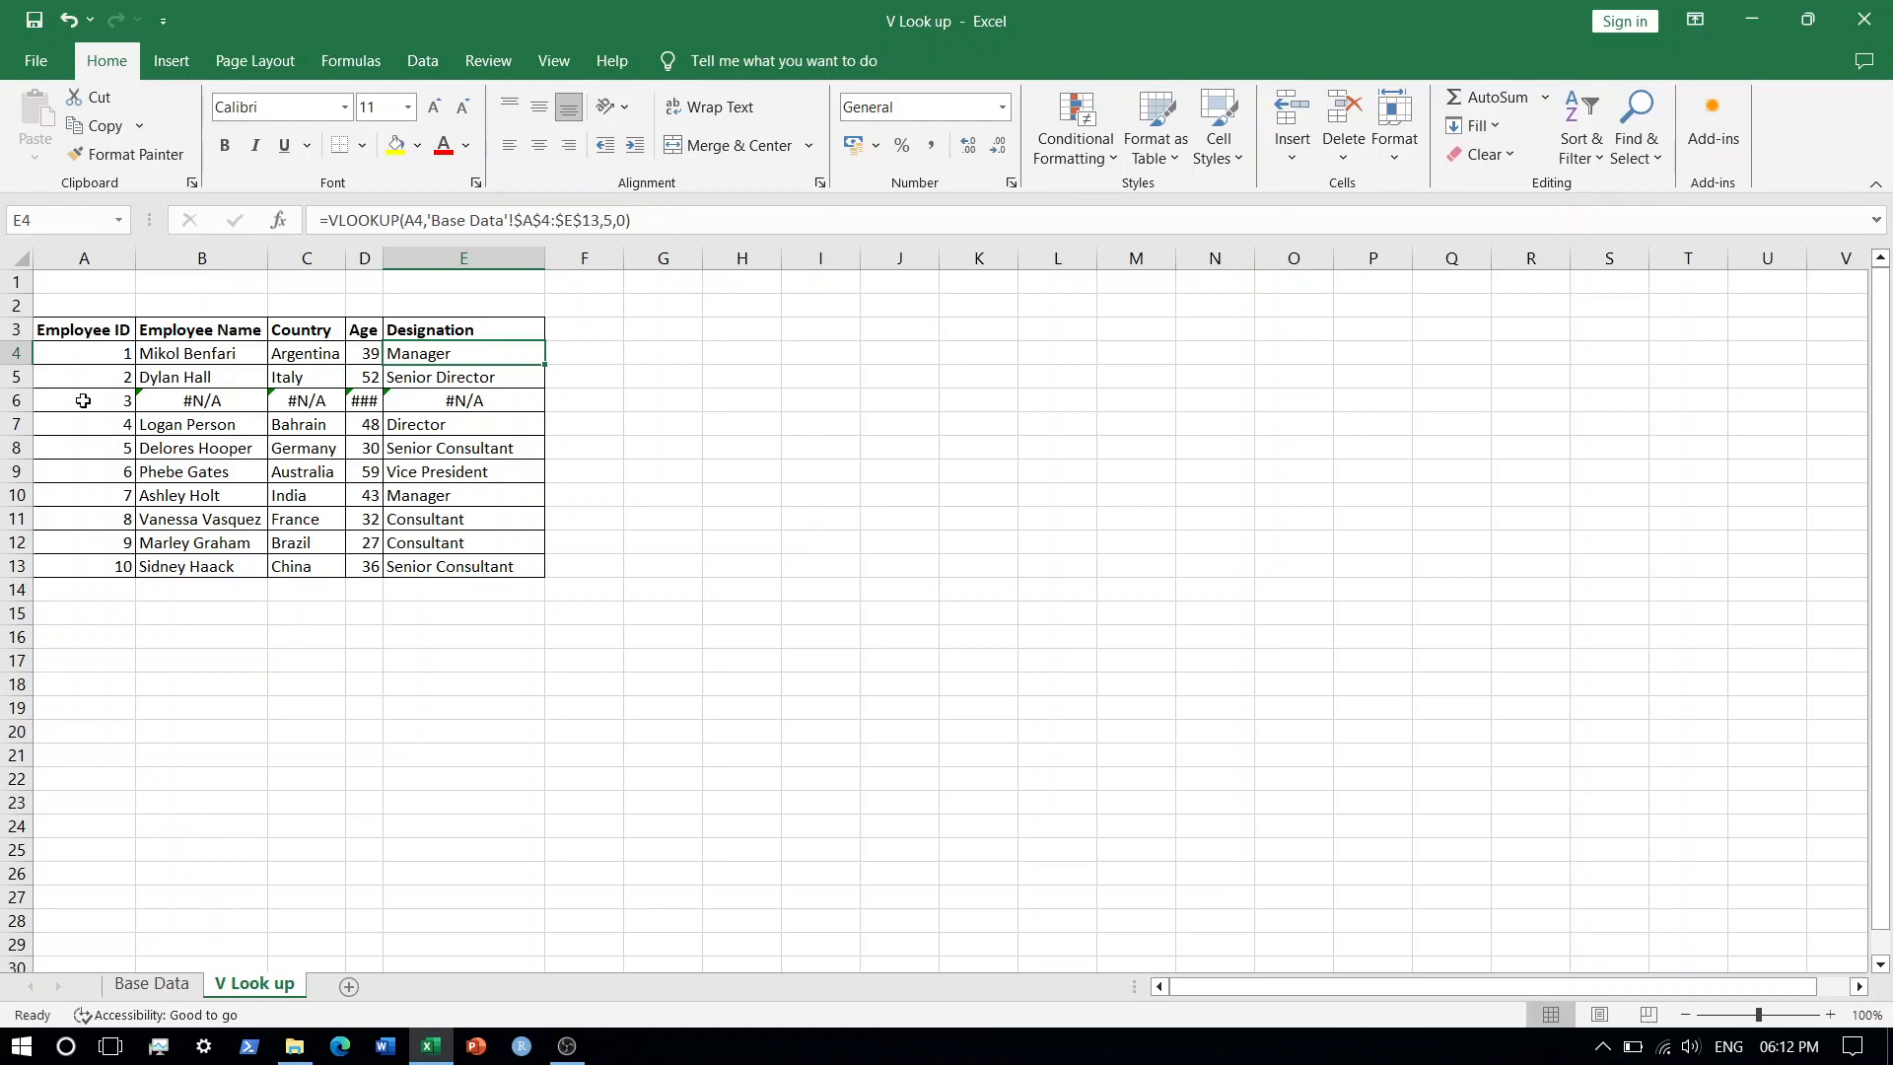
pyautogui.click(150, 982)
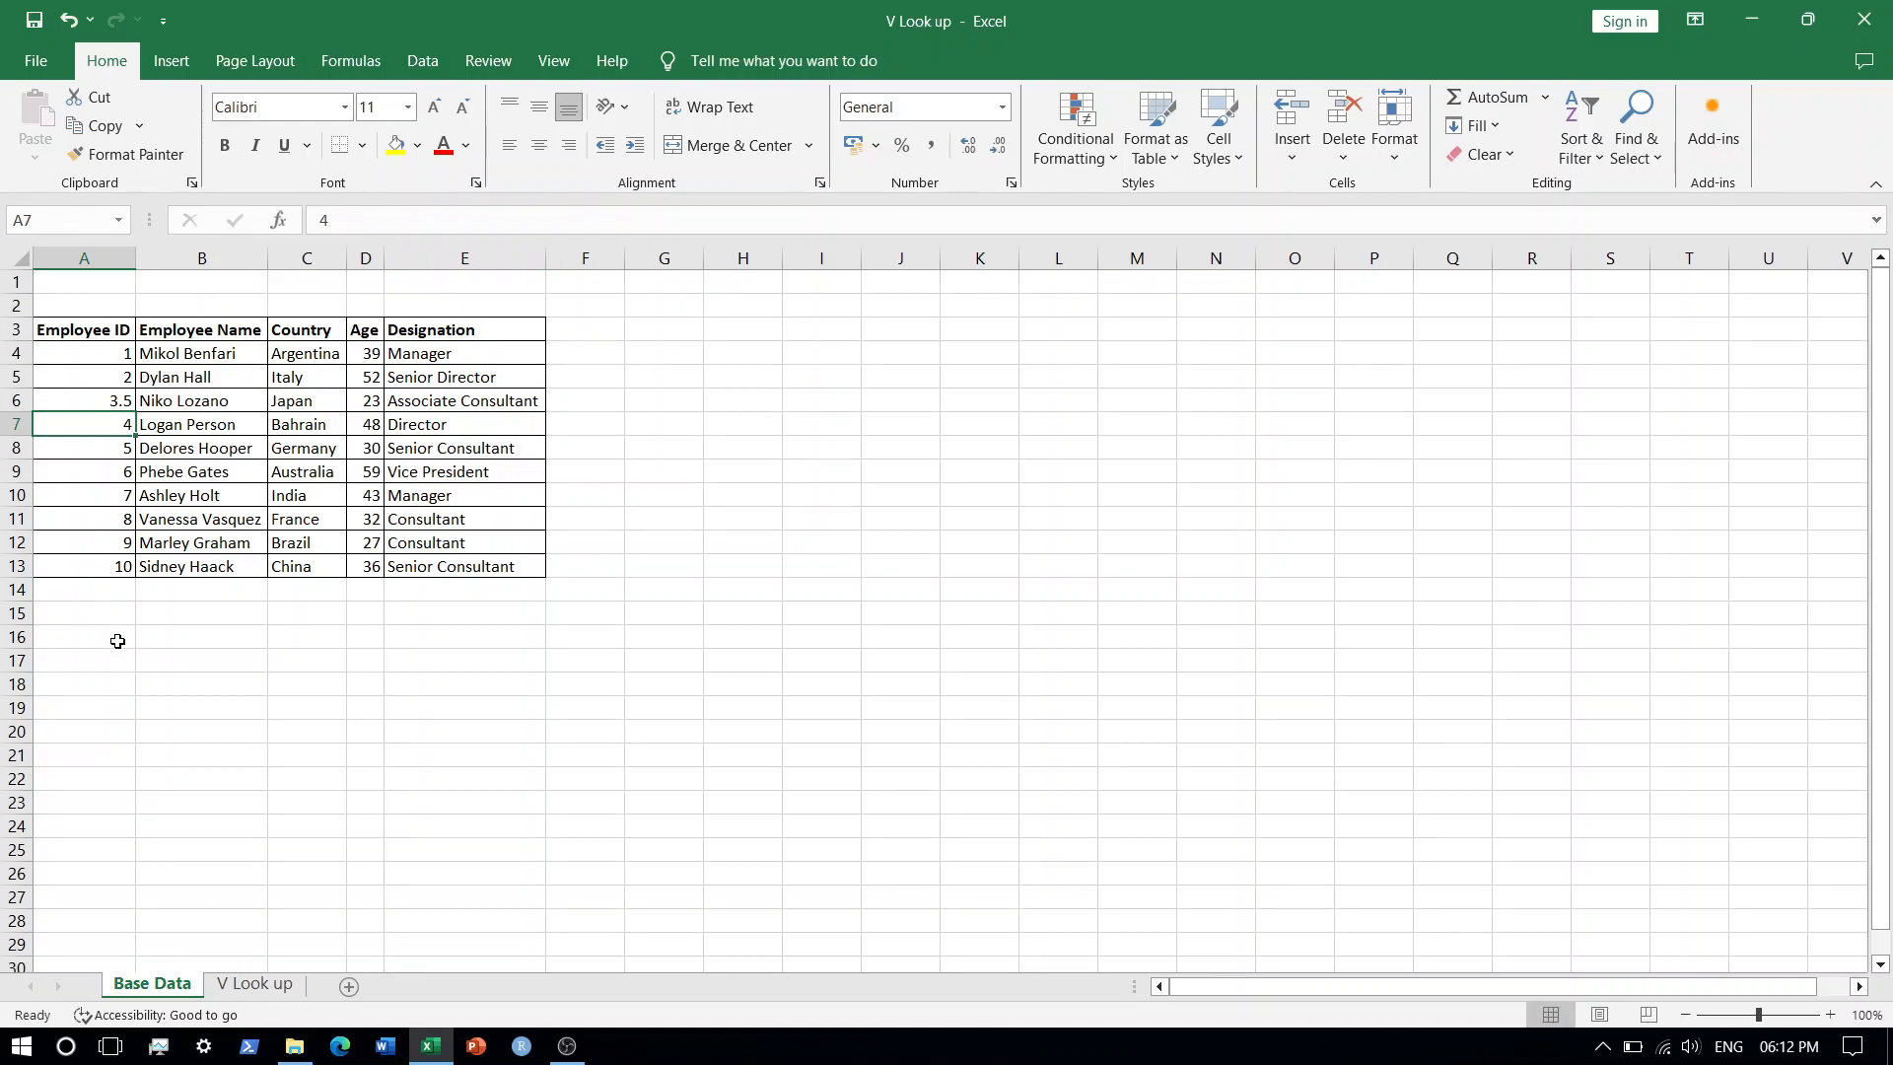
pyautogui.click(256, 984)
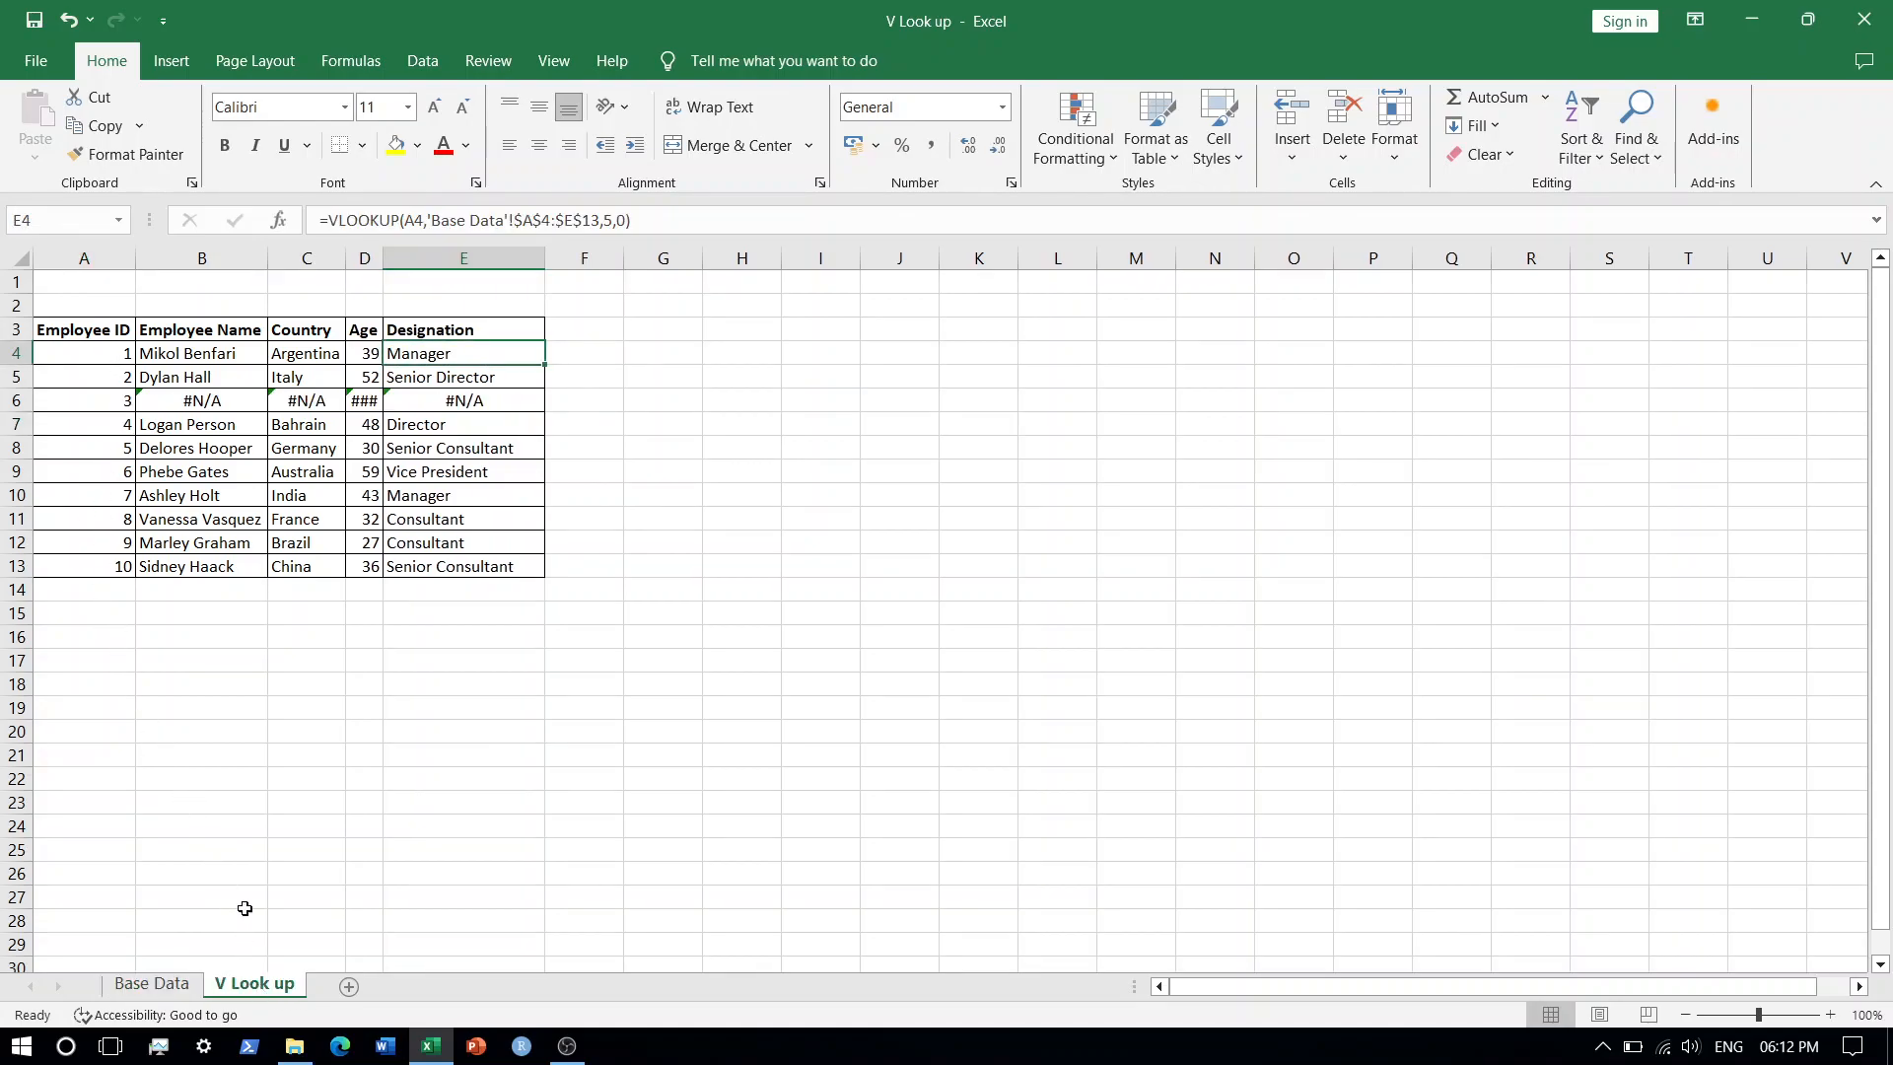
pyautogui.click(191, 399)
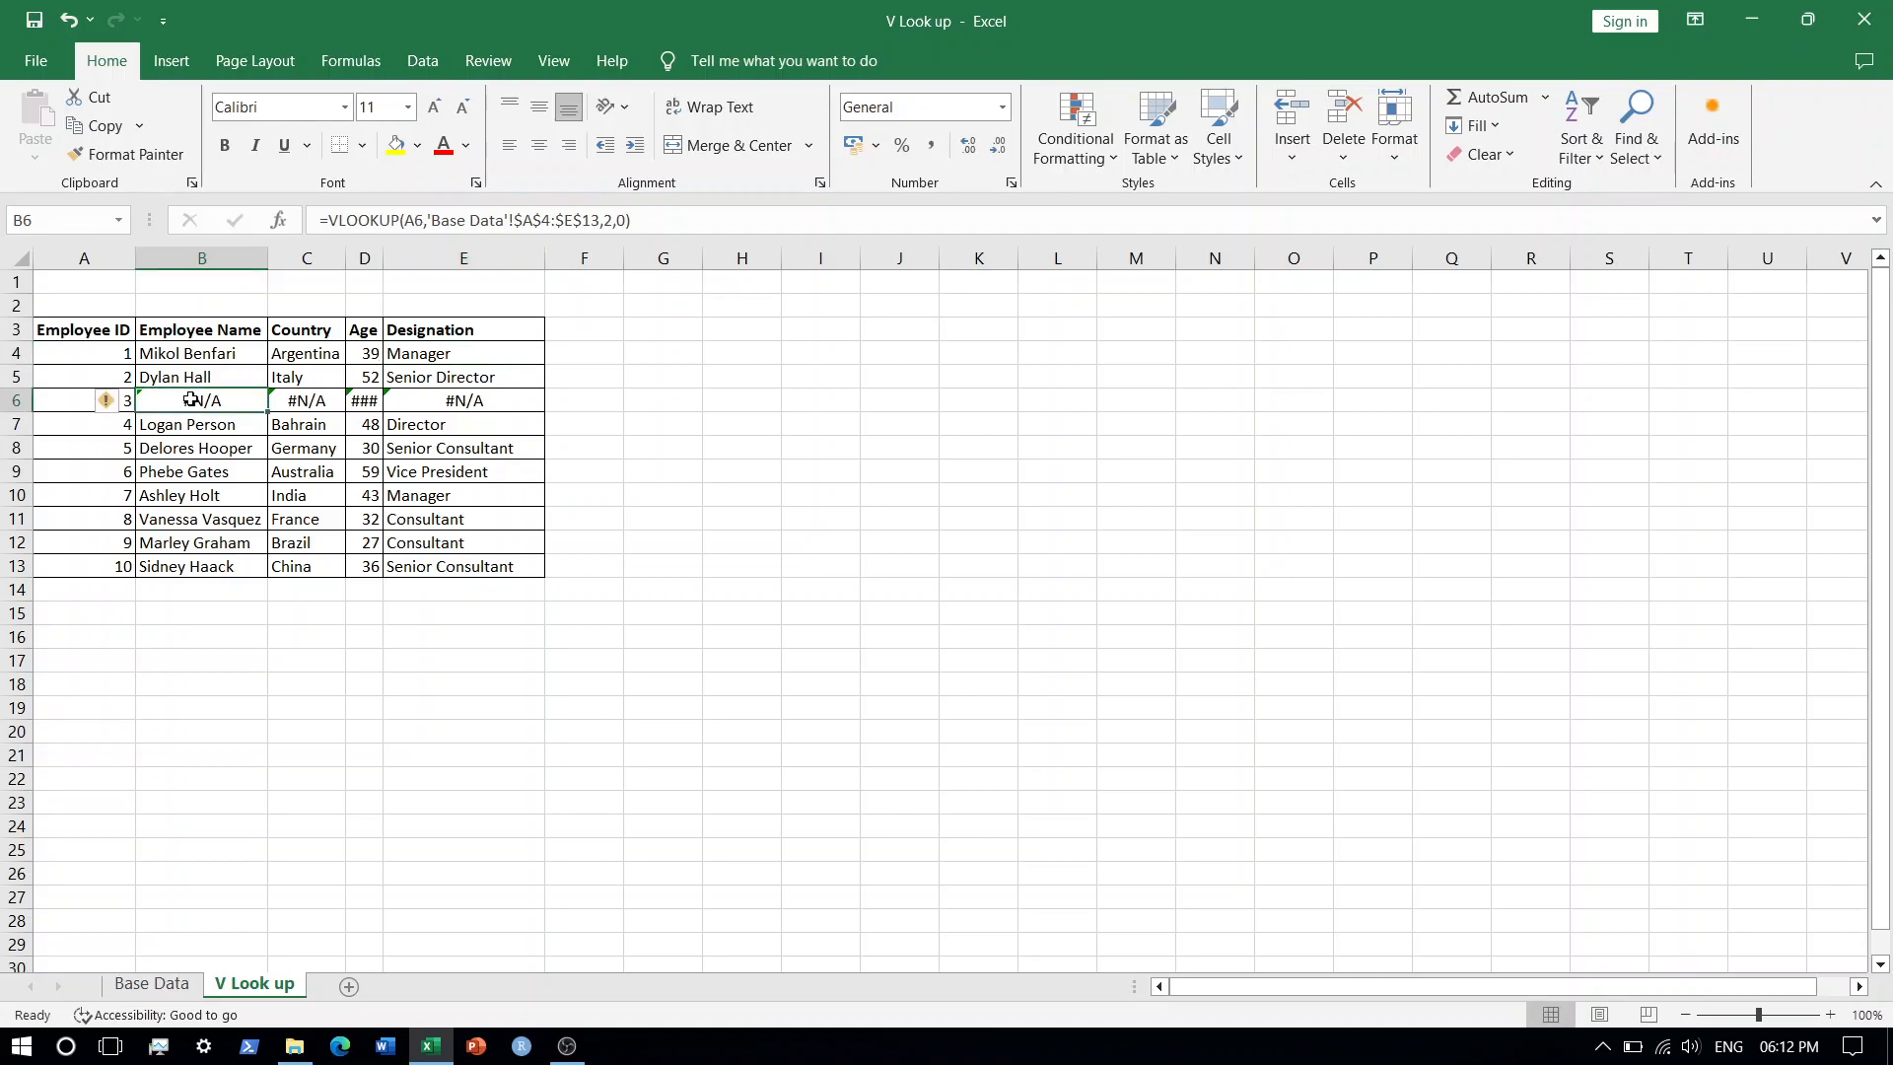
pyautogui.press('F2')
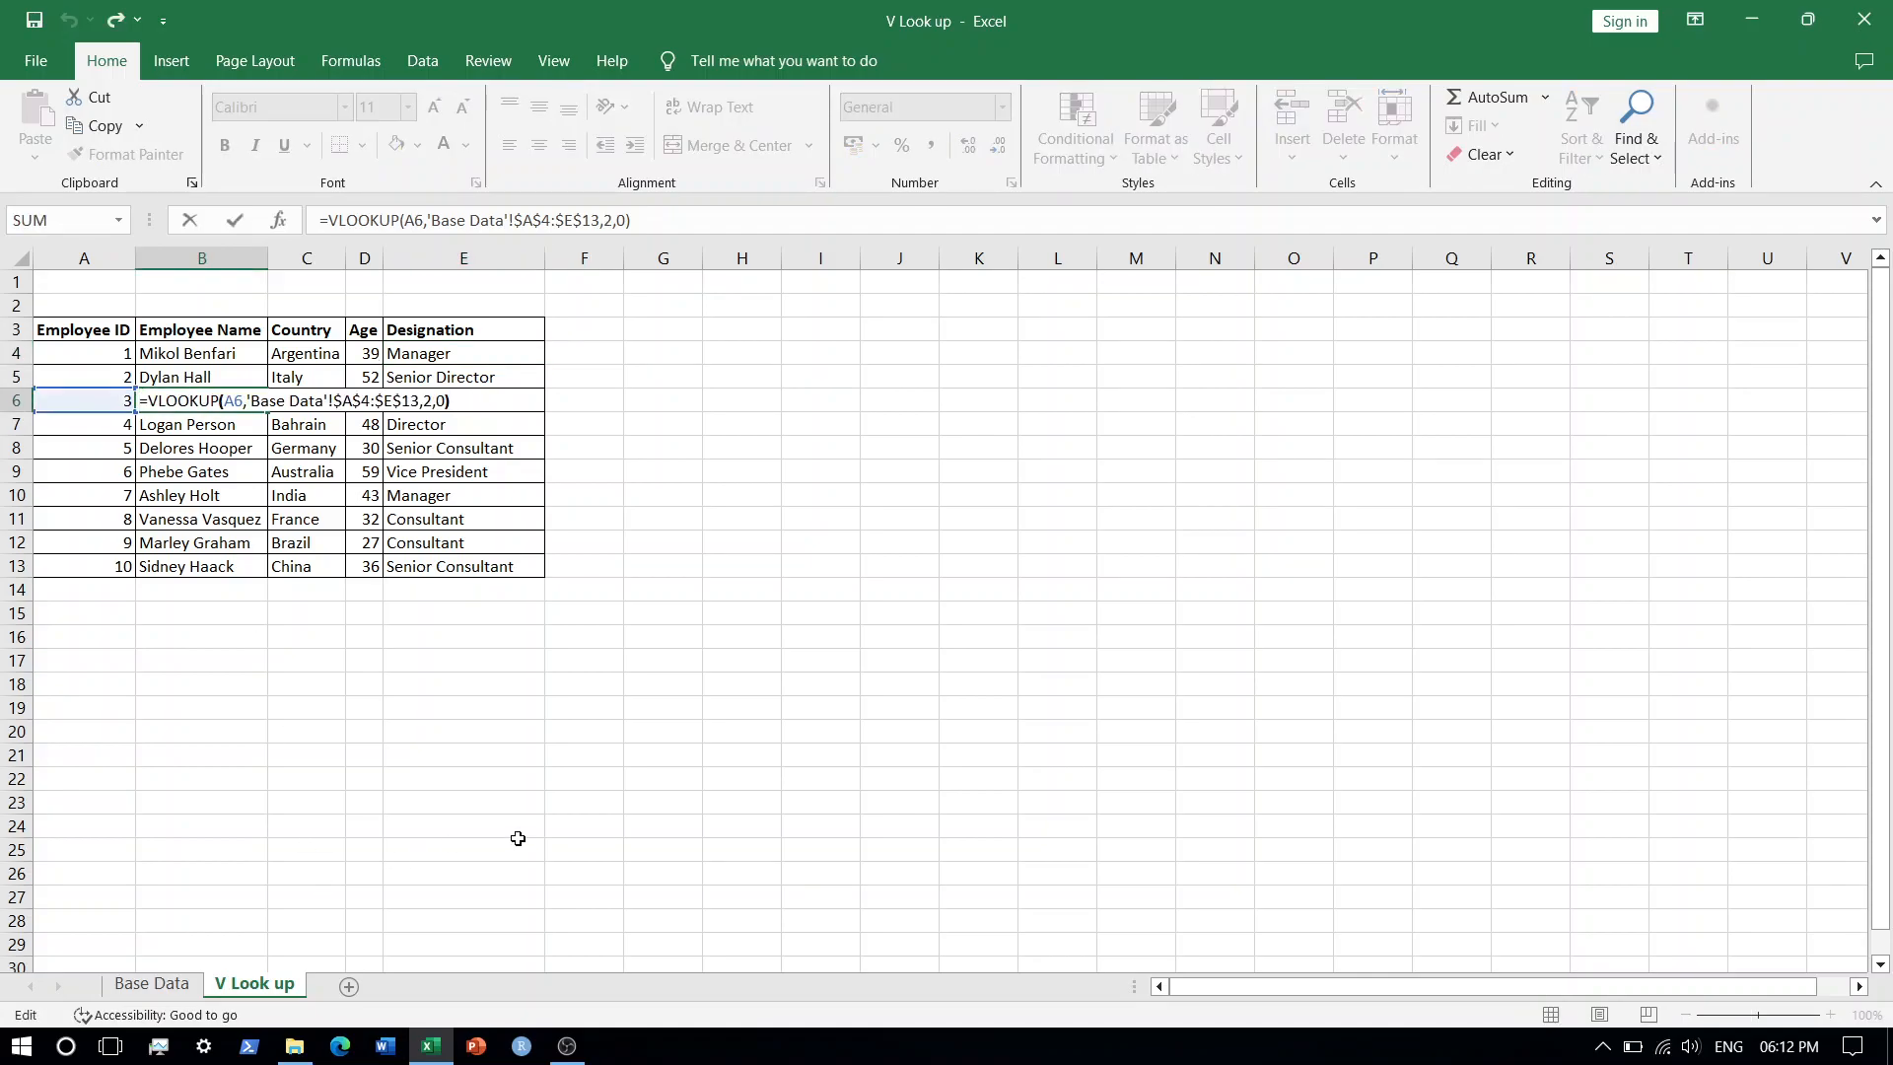
# Change the Employee Name formula in B6 to approximate match by setting its last argument to 1.
pyautogui.press('Left')
pyautogui.press('BackSpace')
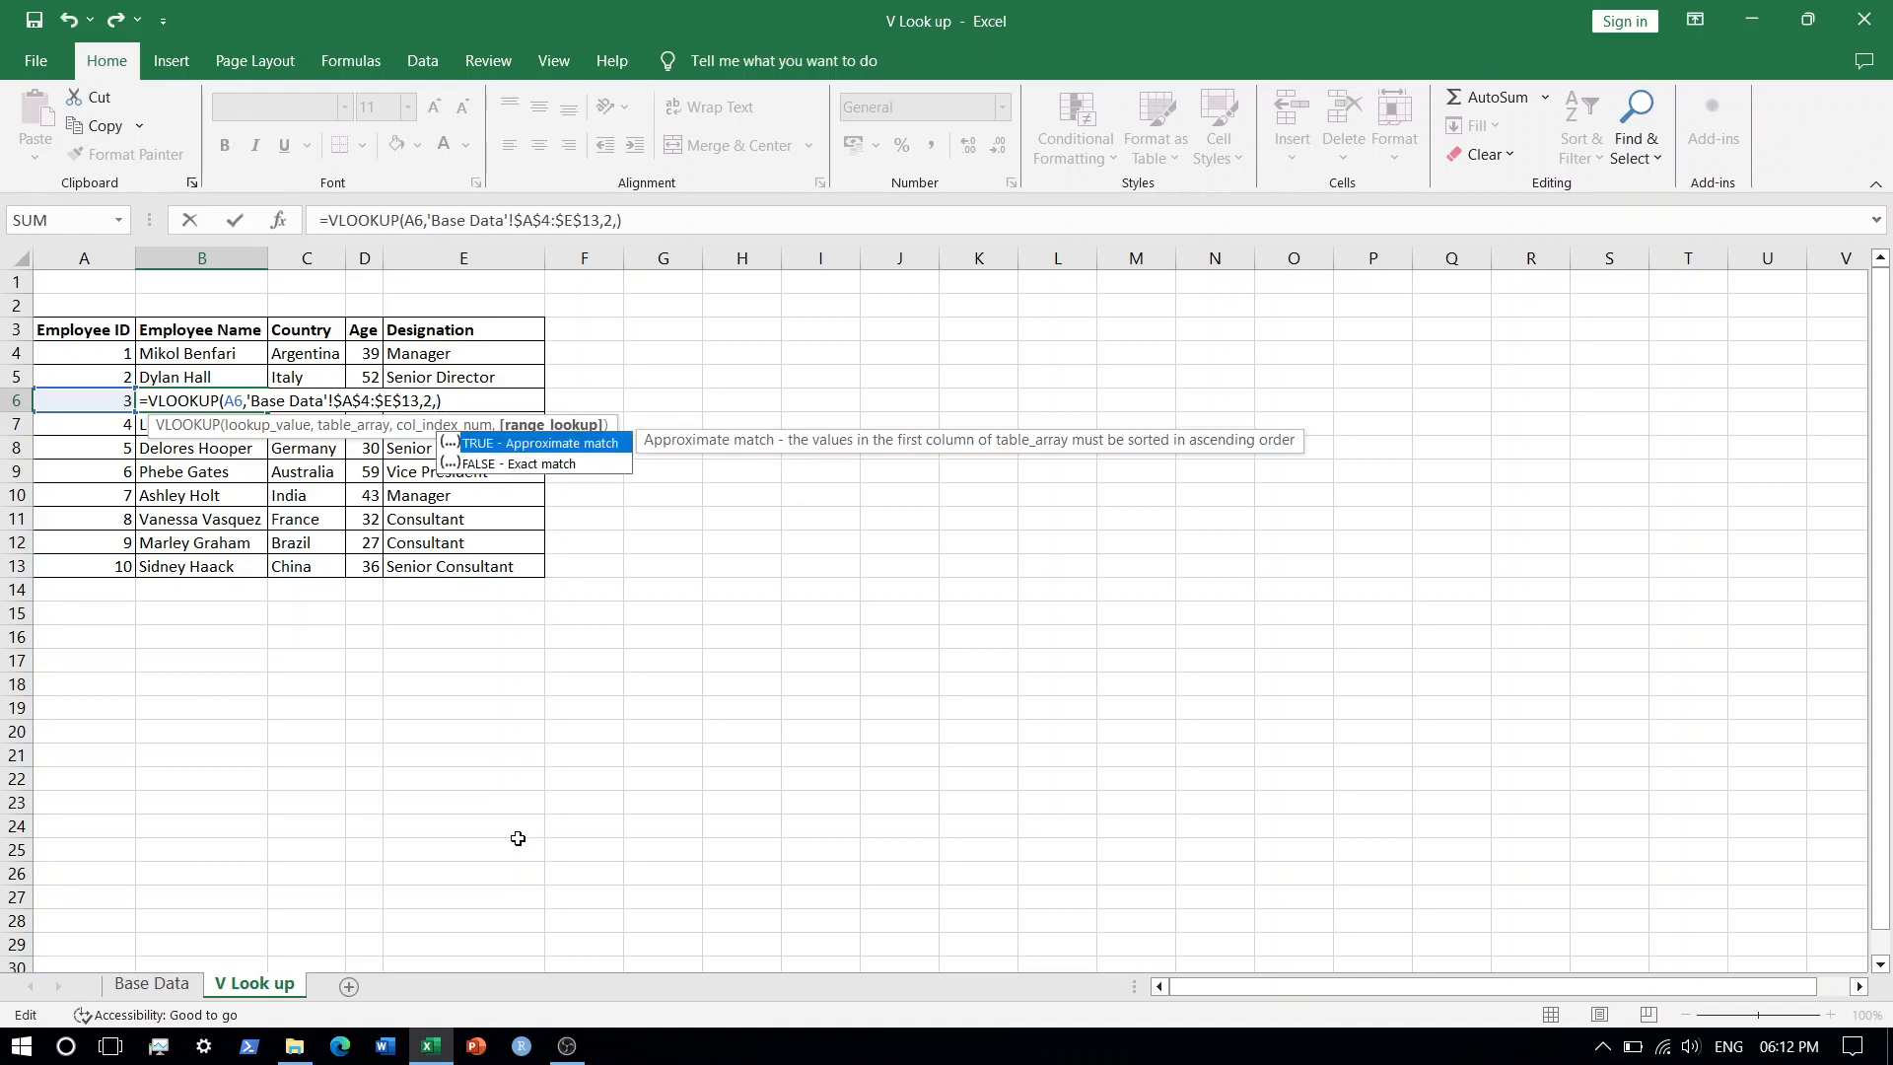
pyautogui.write('1')
pyautogui.press('Return')
# Copy the B6 formula across cells C6 to E6.
pyautogui.press('Up')
pyautogui.hotkey('ctrl', 'c')
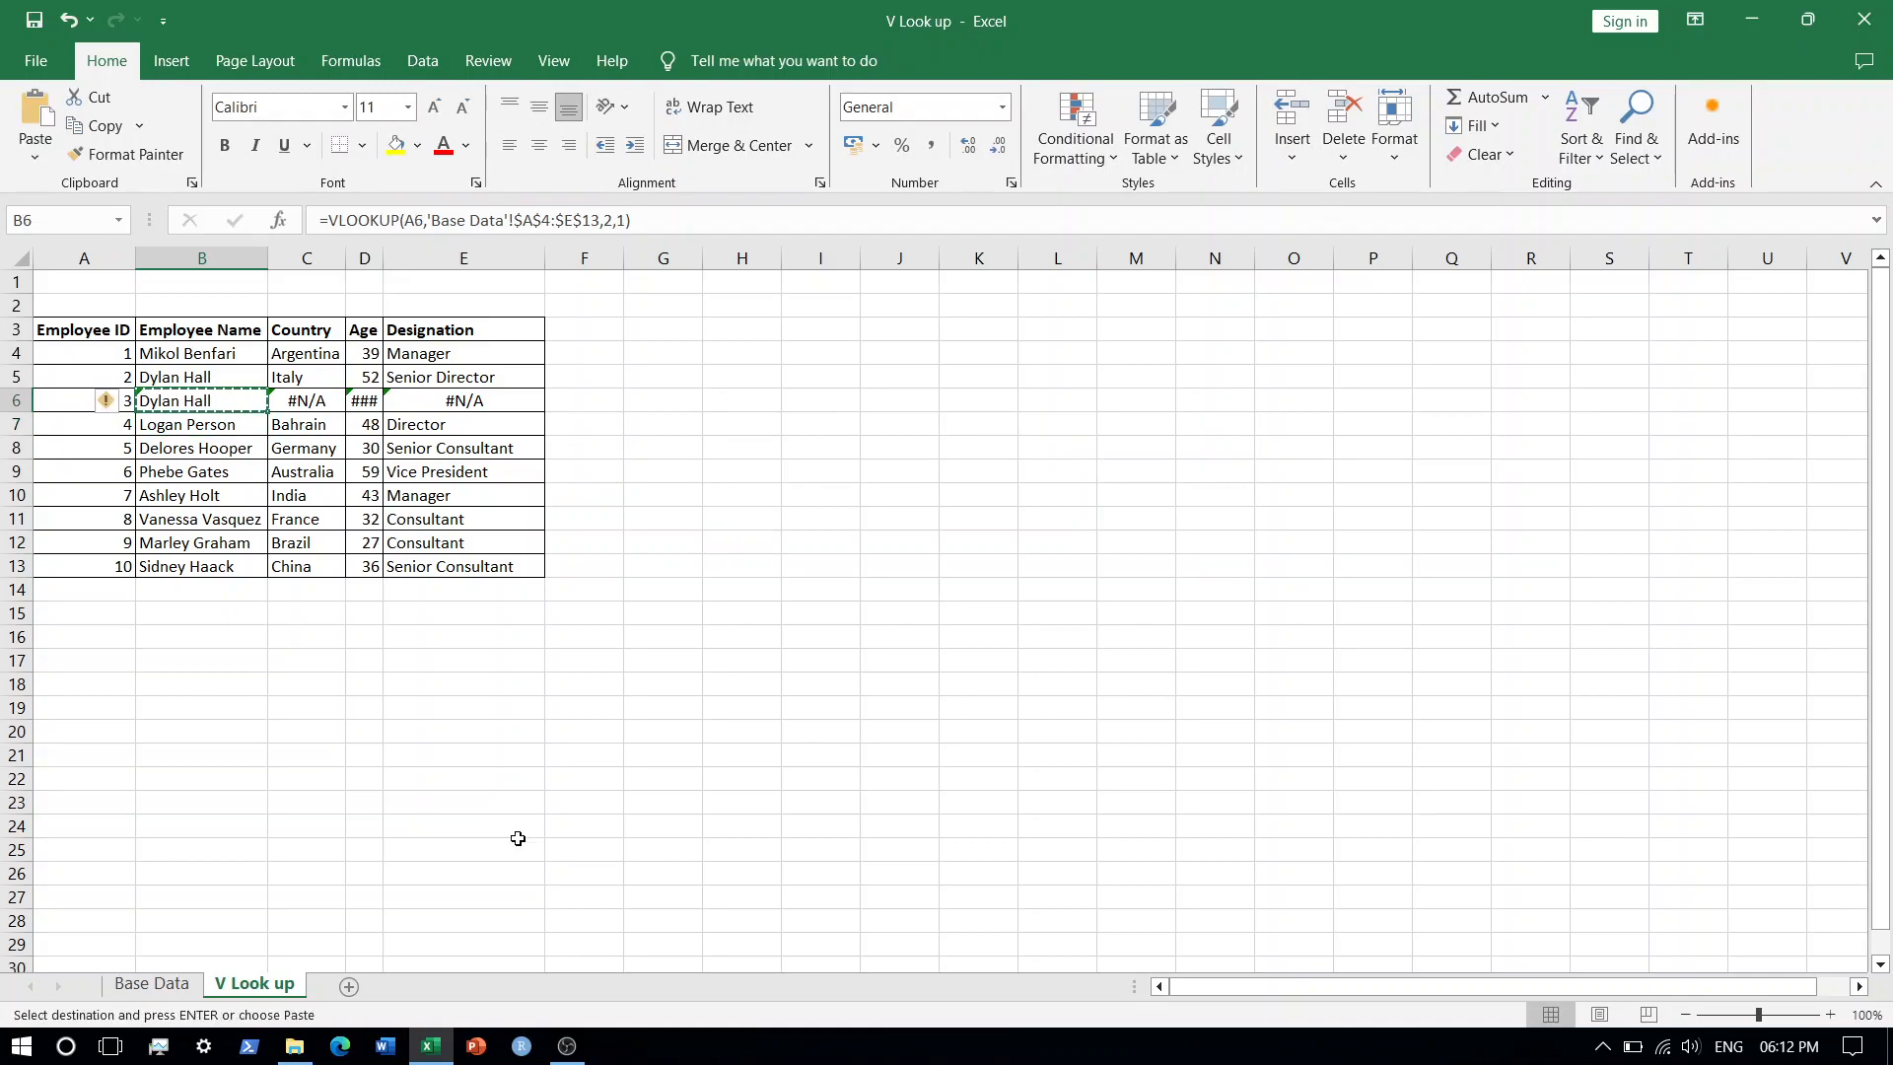
pyautogui.press('Right')
pyautogui.hotkey('shift', 'Right')
pyautogui.hotkey('shift', 'Right')
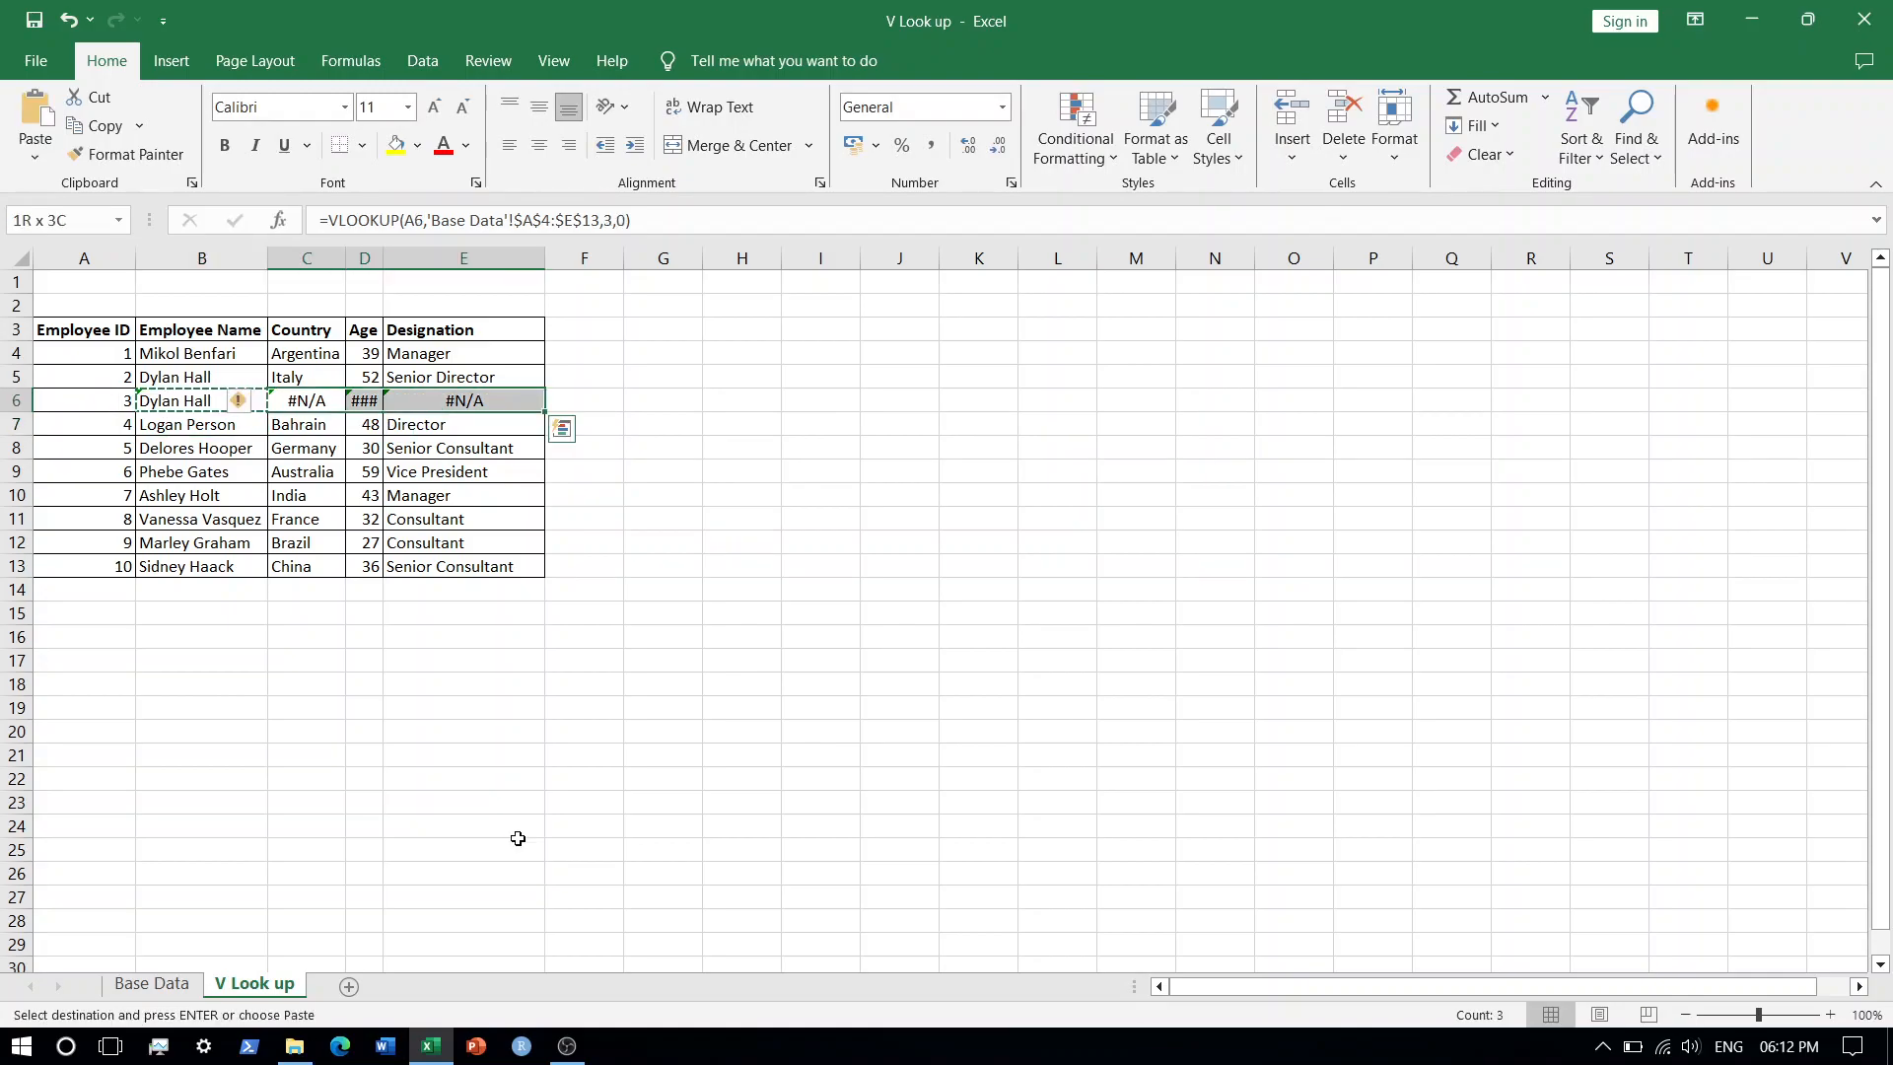
pyautogui.press('Return')
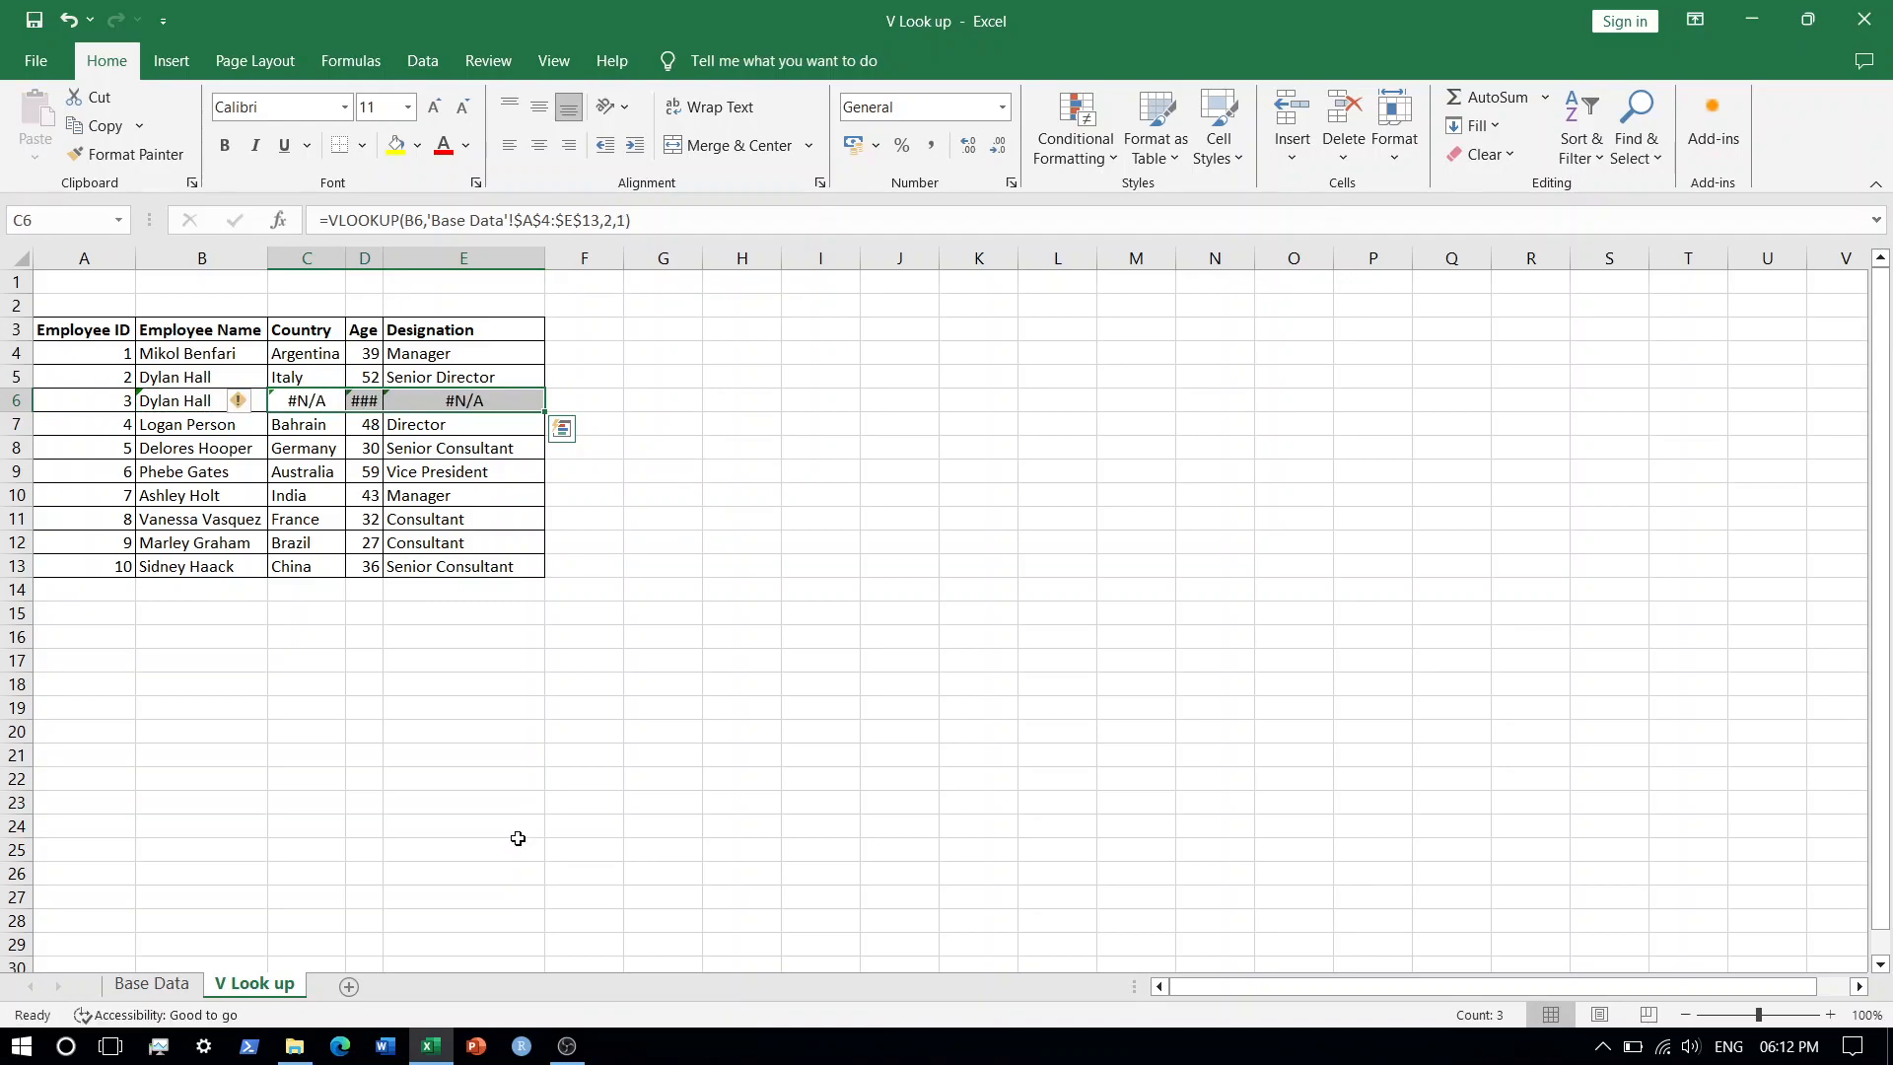
# Switch to the Base Data sheet and select the Employee ID in A6.
pyautogui.press('Left')
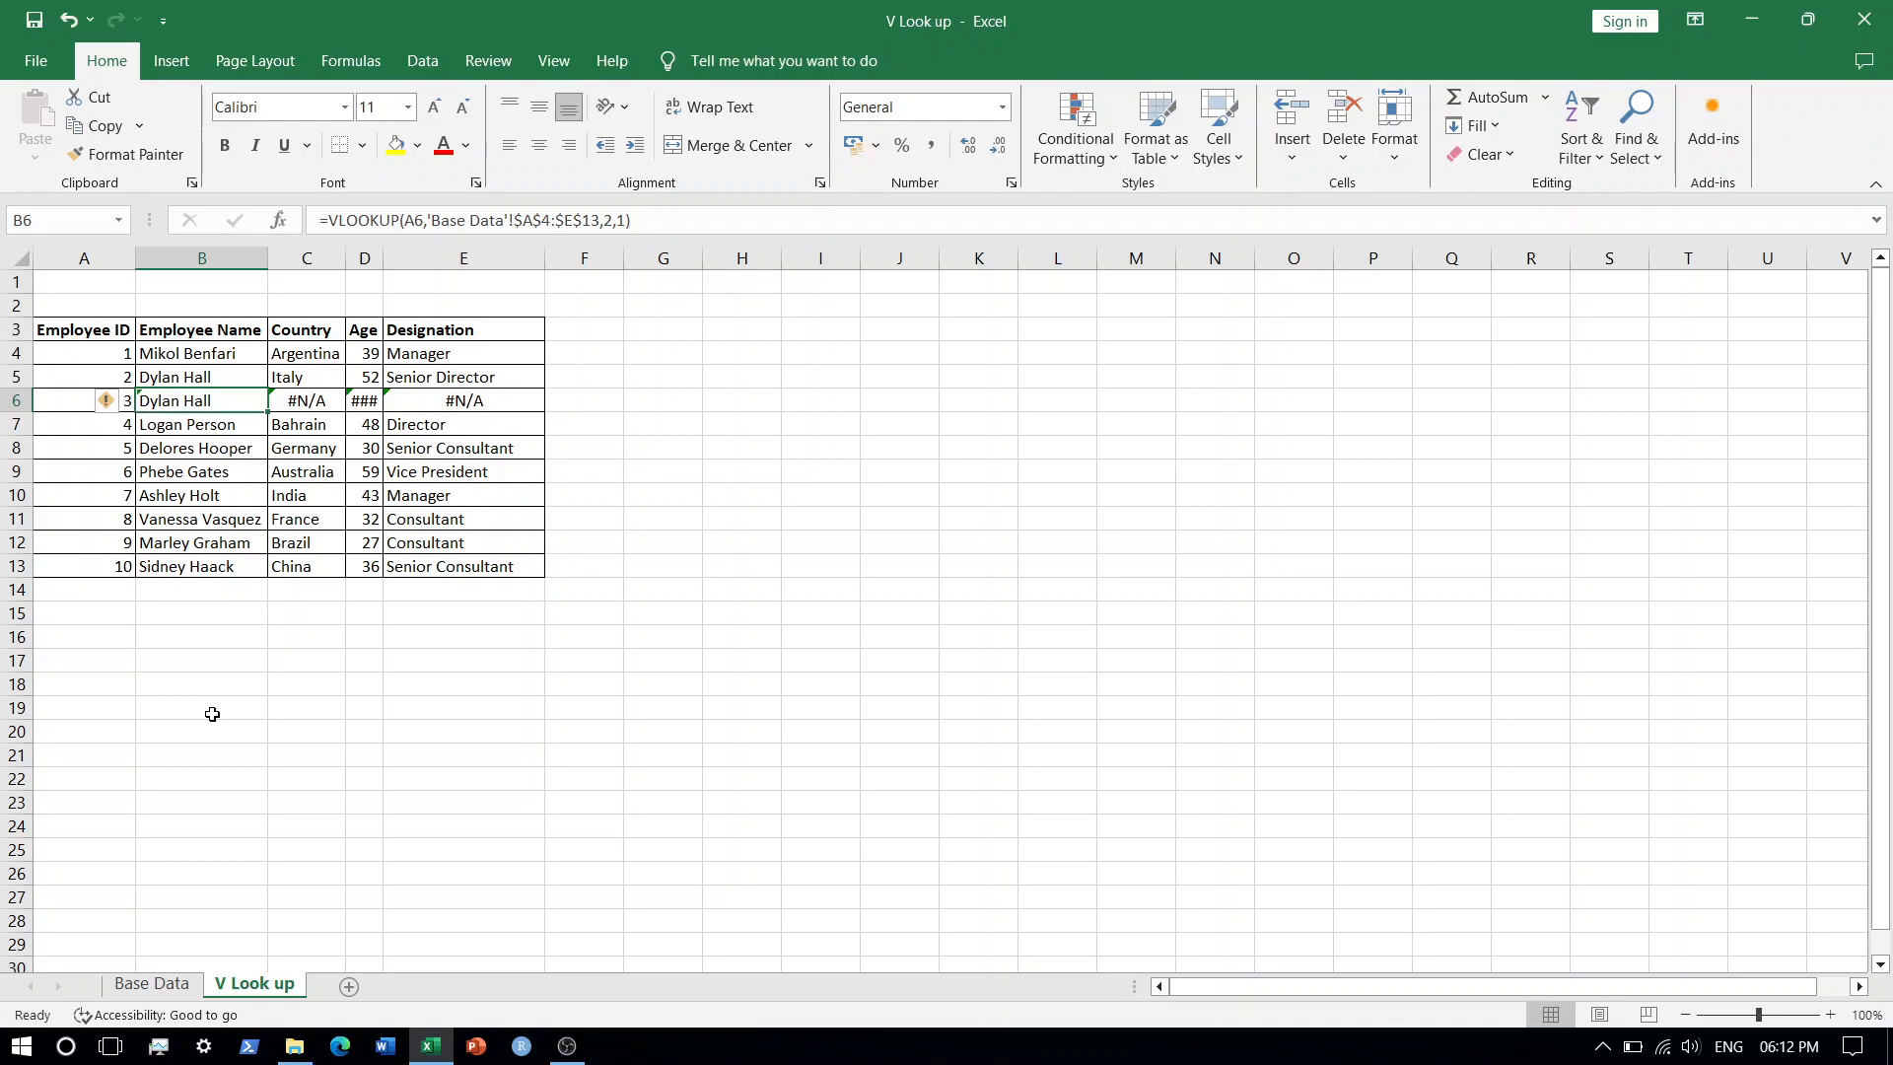
pyautogui.click(151, 983)
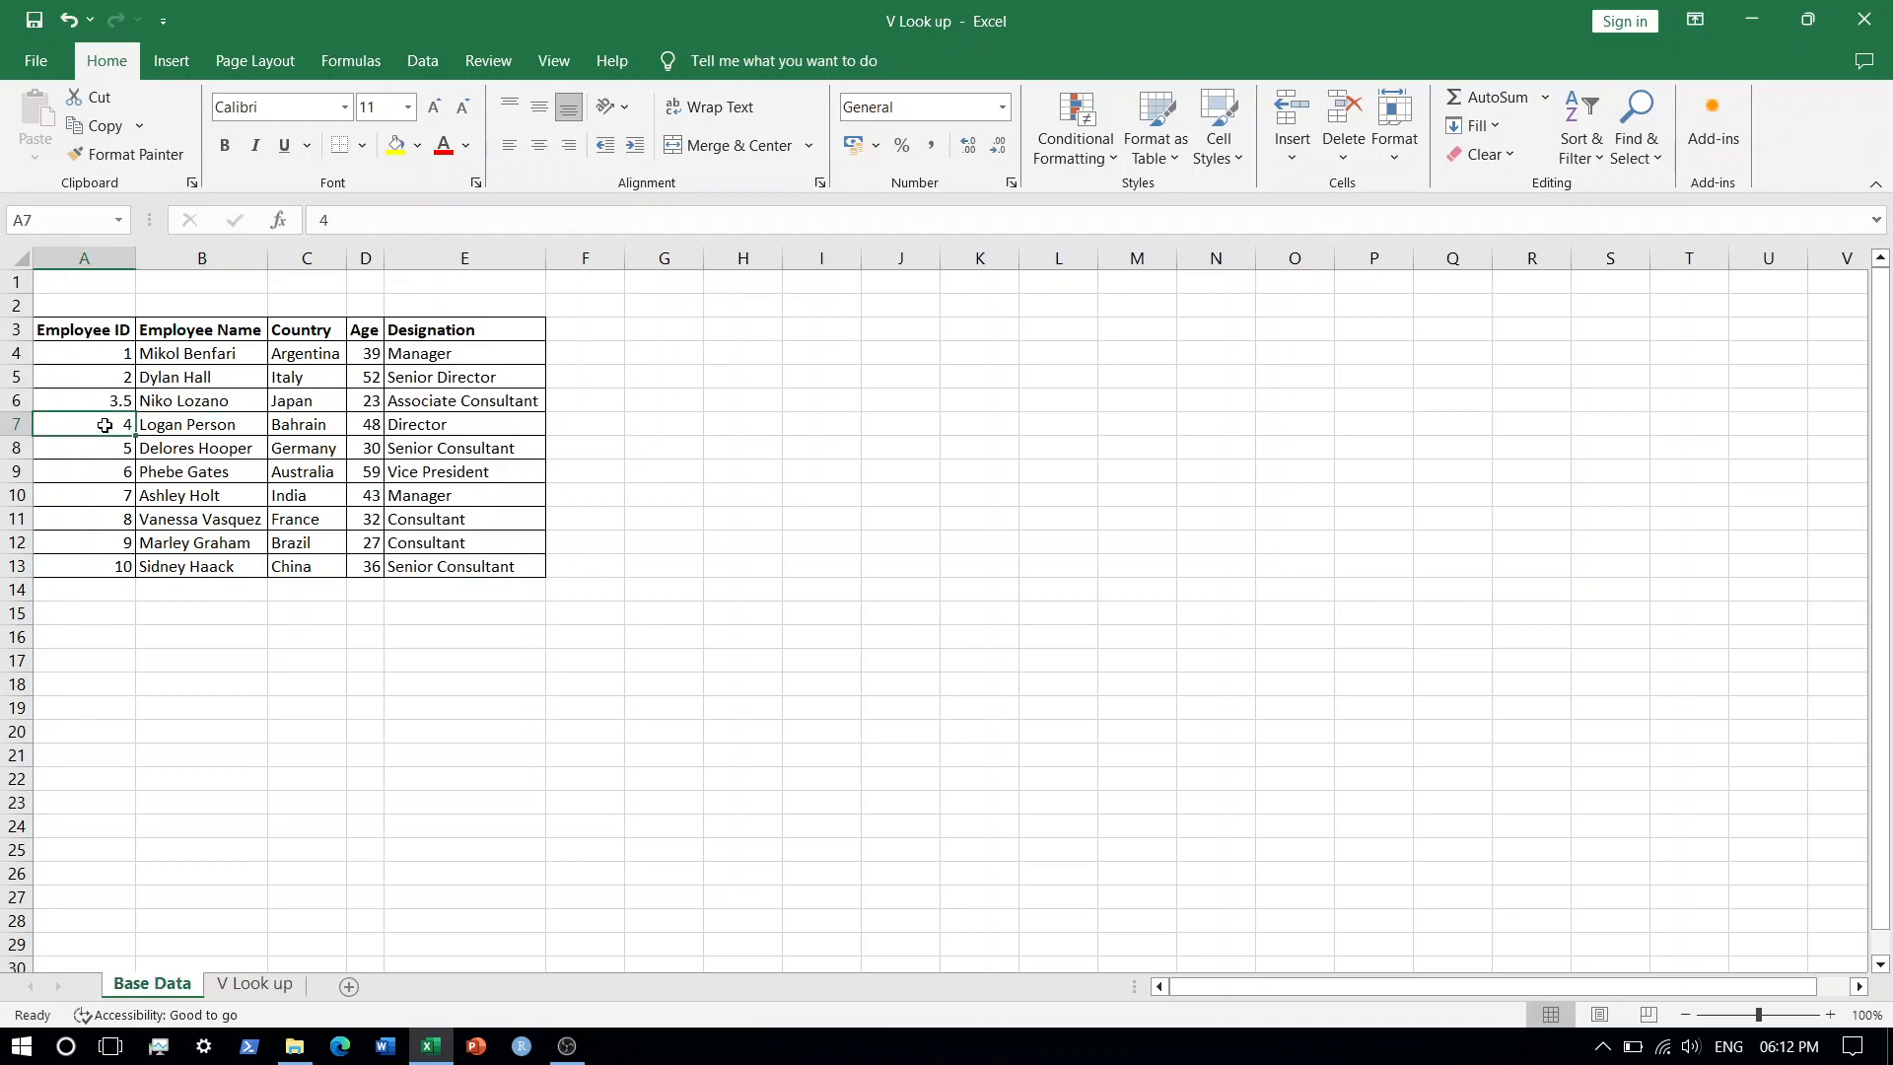
pyautogui.click(92, 394)
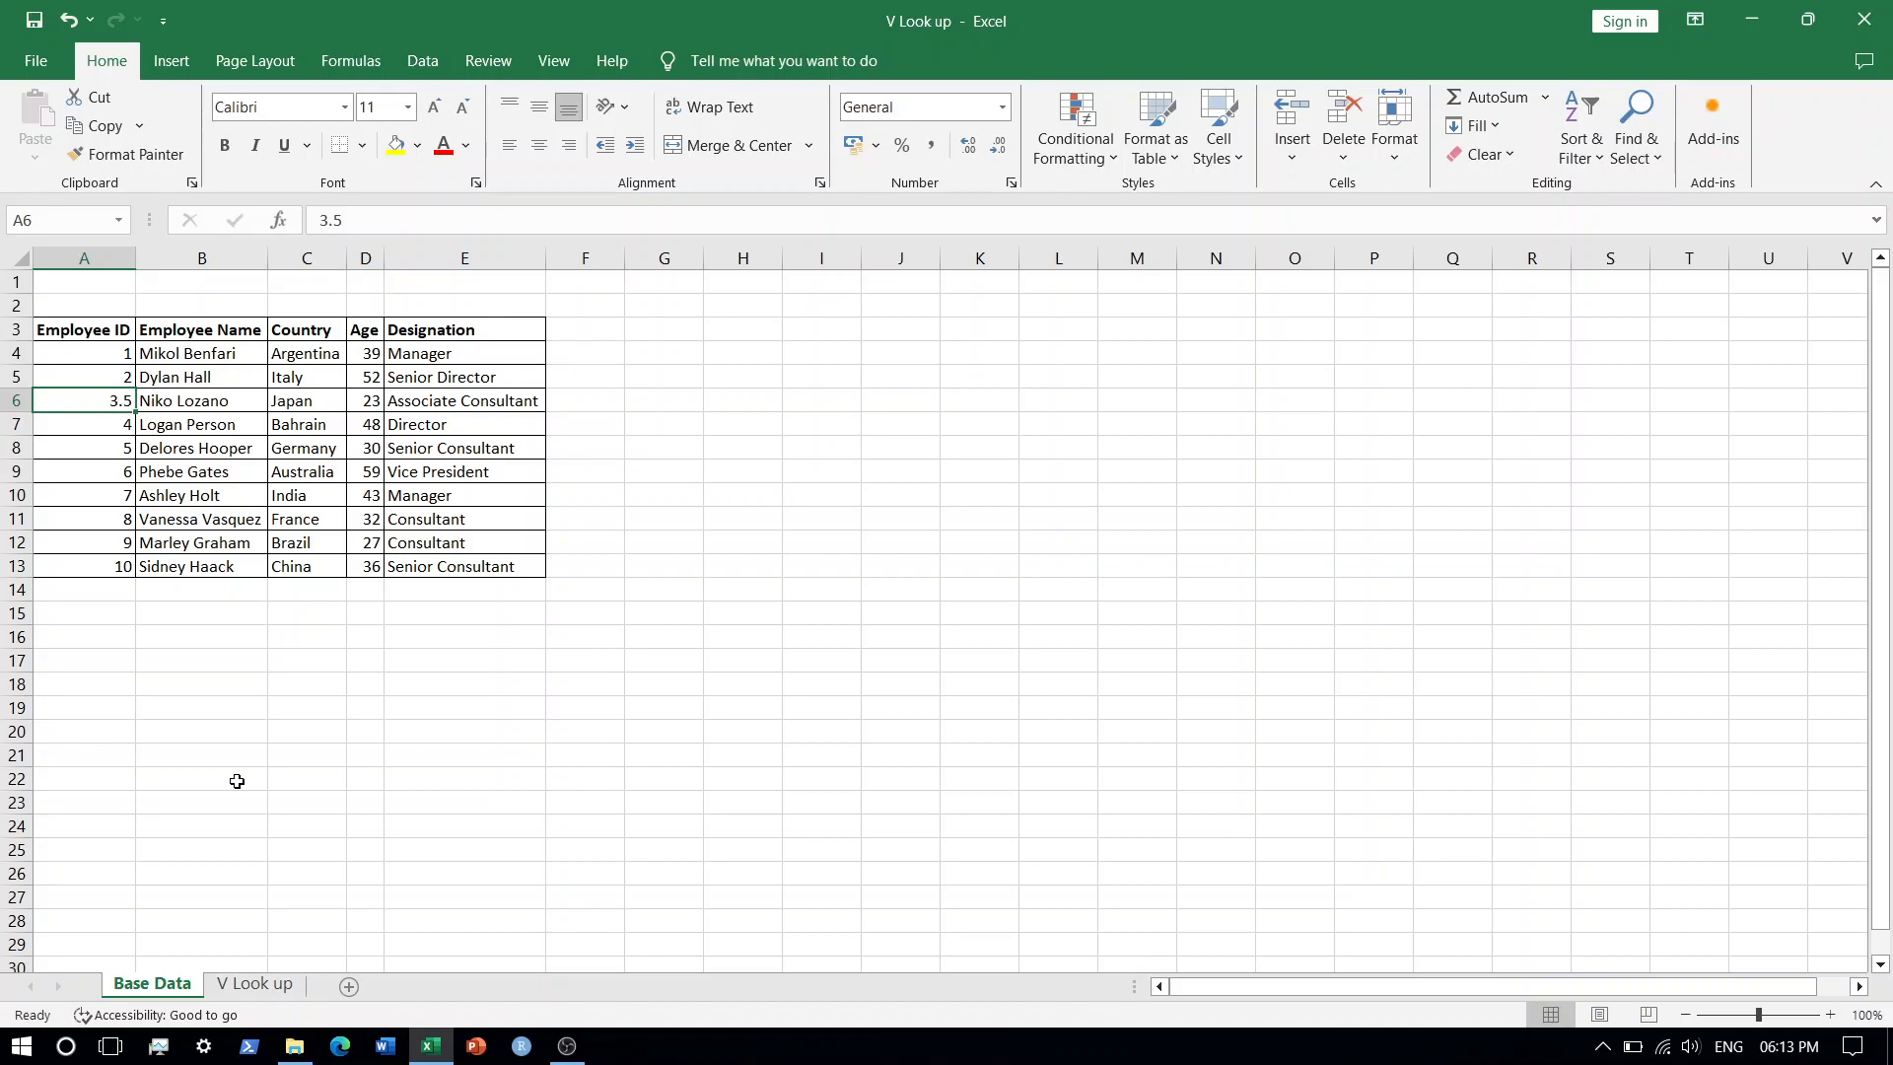
pyautogui.click(567, 1045)
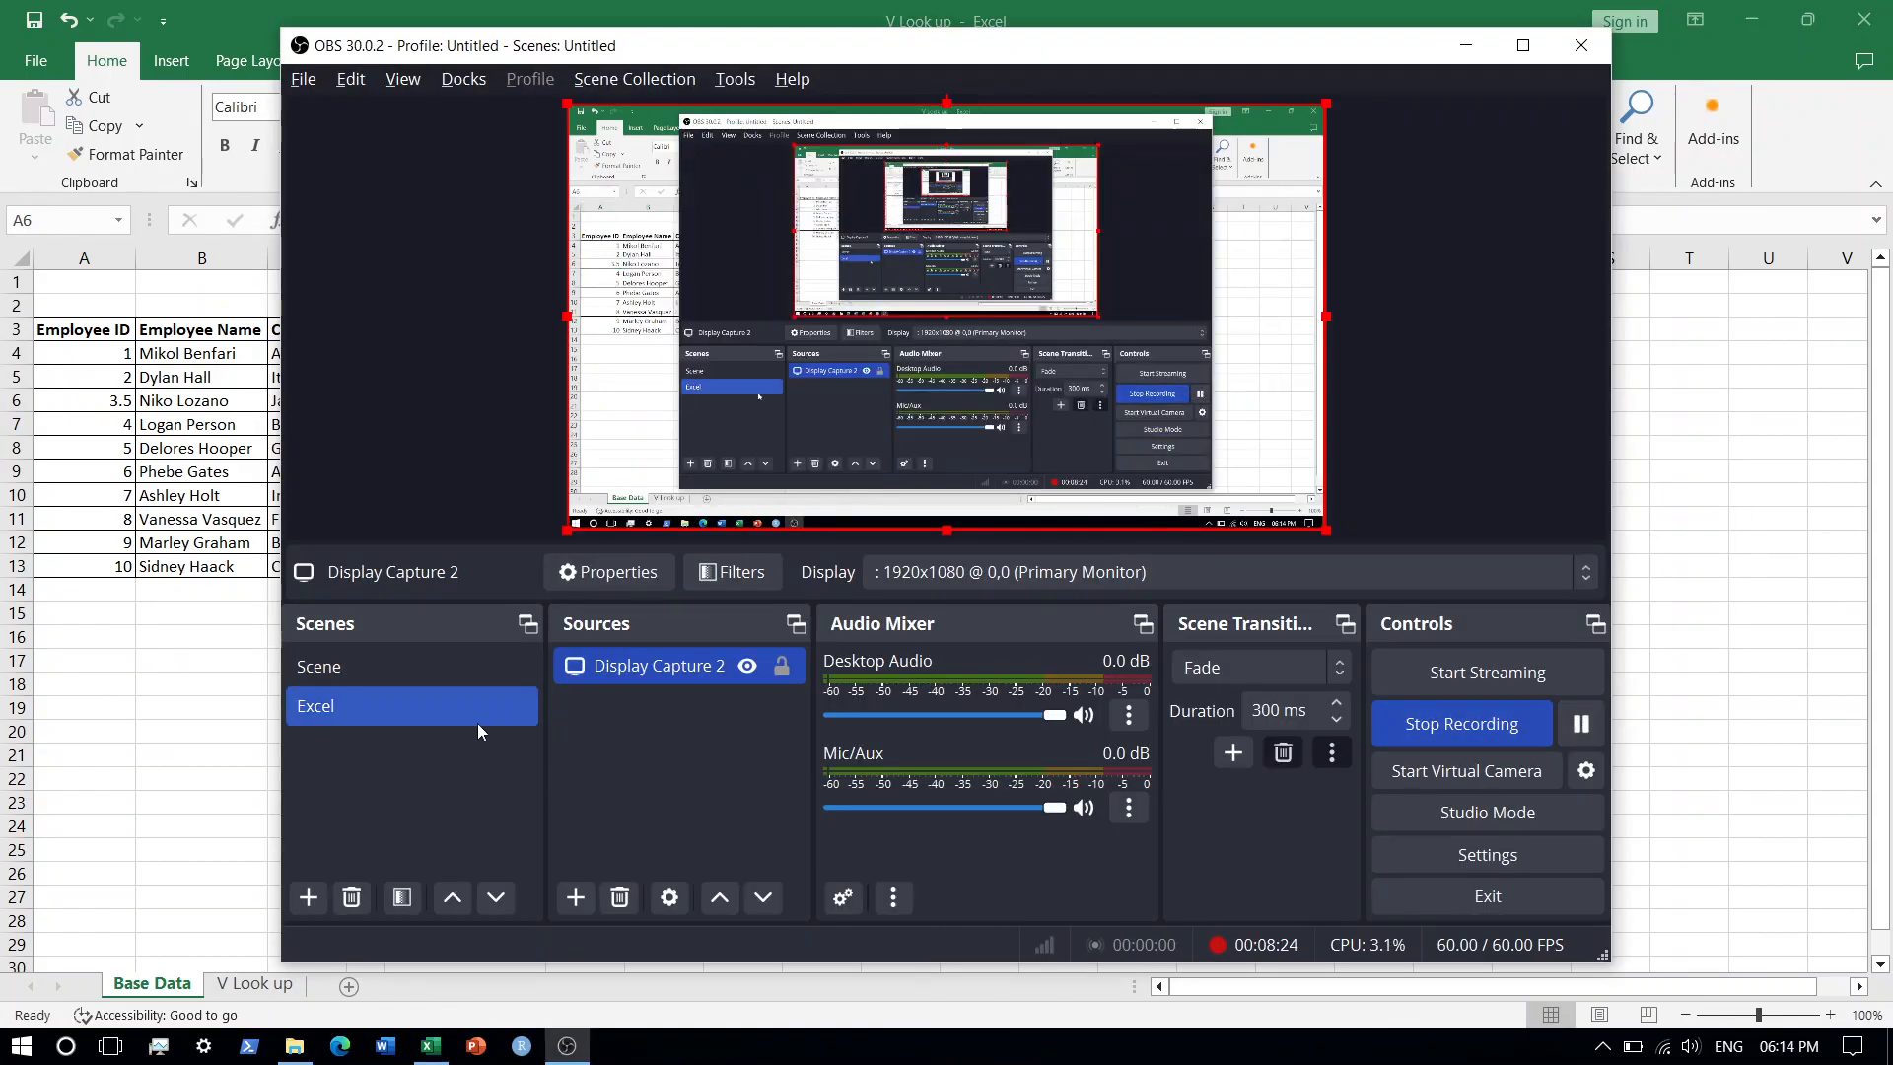
pyautogui.hotkey('alt', 'Tab')
pyautogui.hotkey('alt', 'Tab')
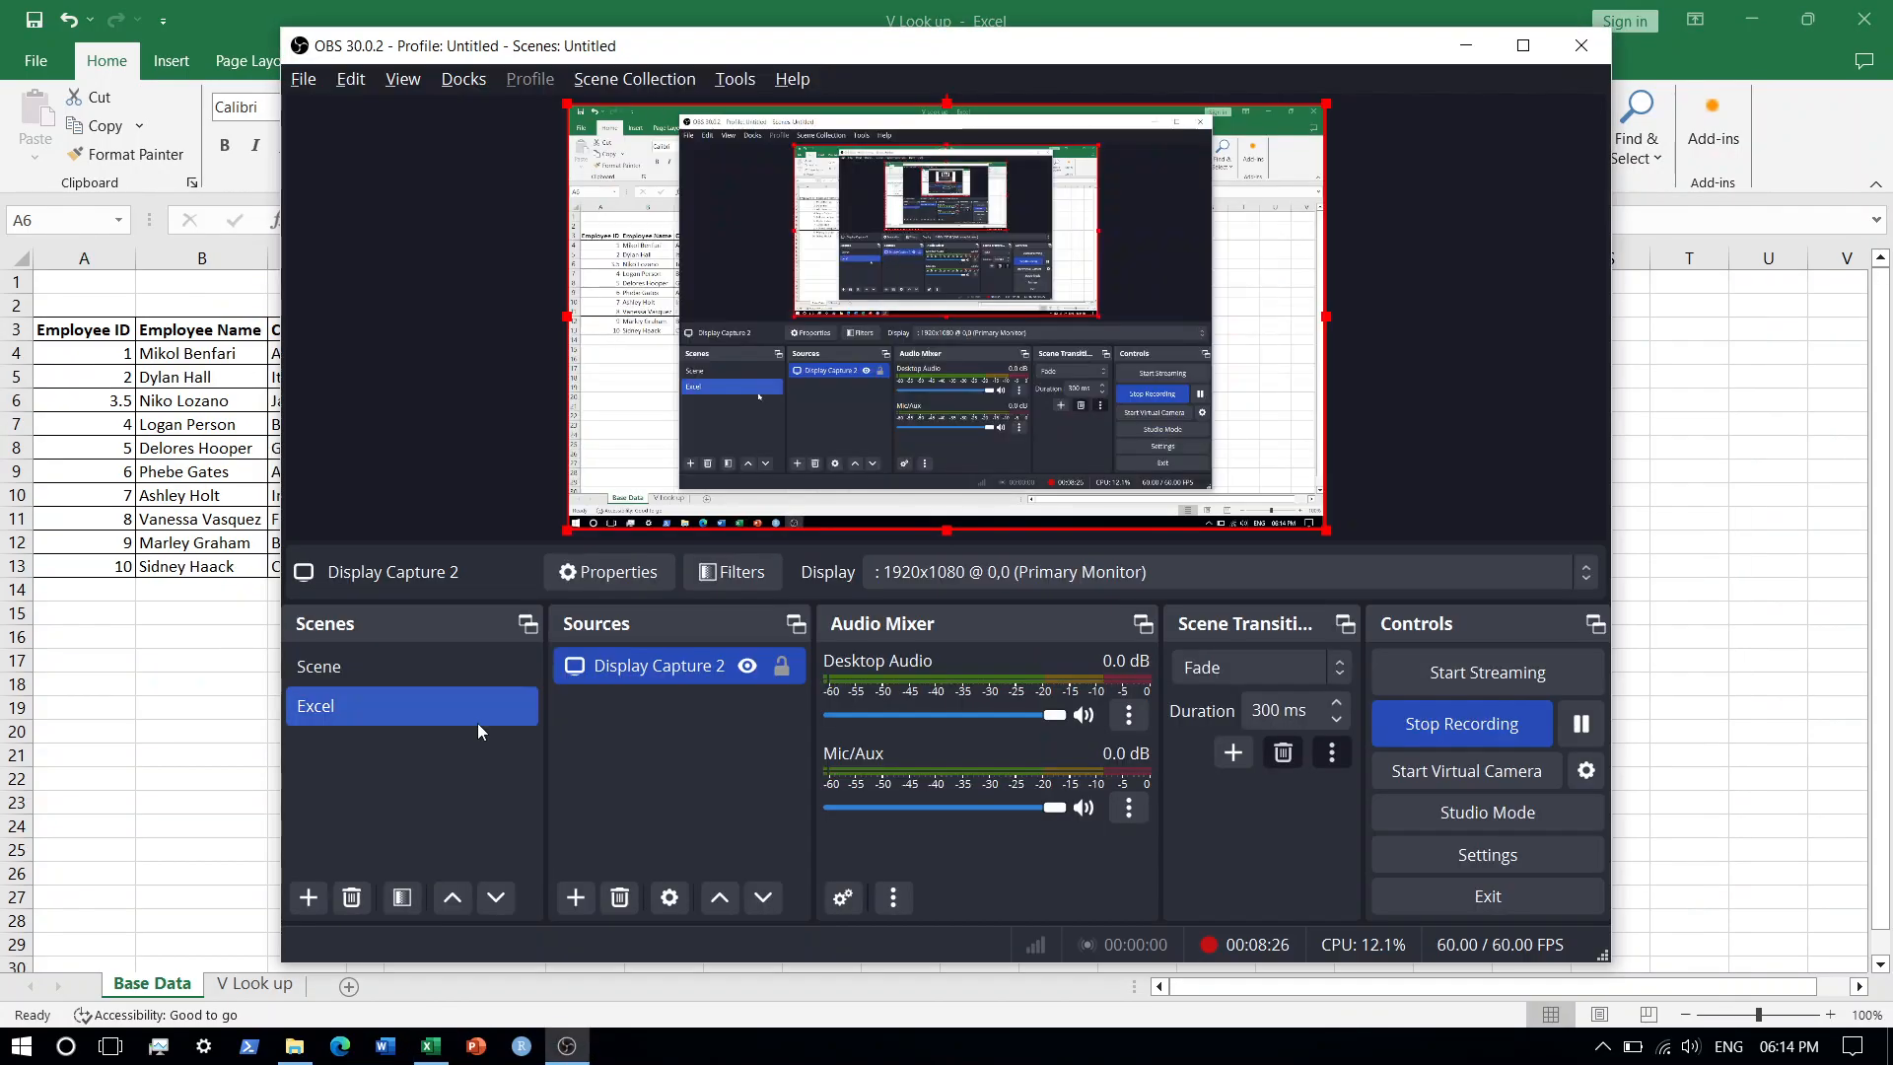
pyautogui.hotkey('alt', 'Tab')
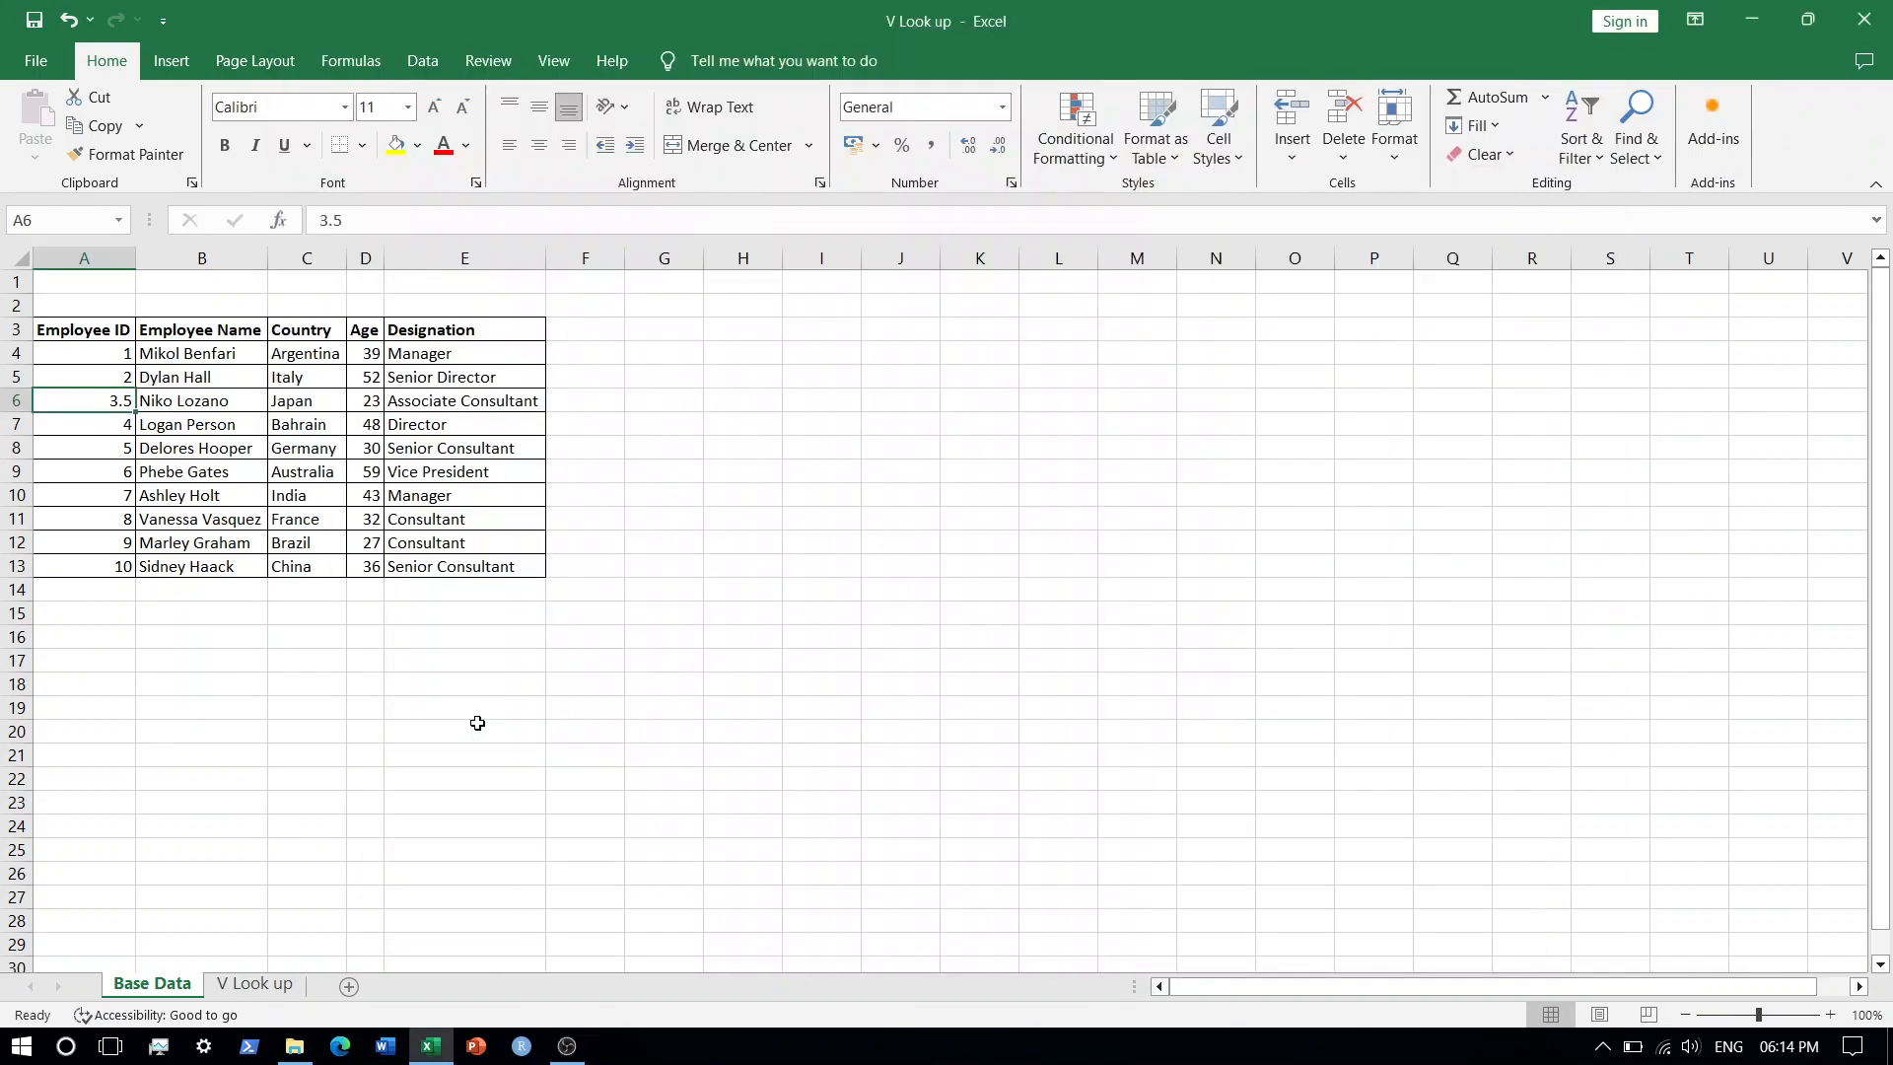
# Switch back and forth between both sheets, comparing the Employee IDs in rows 5 and 6.
pyautogui.click(279, 983)
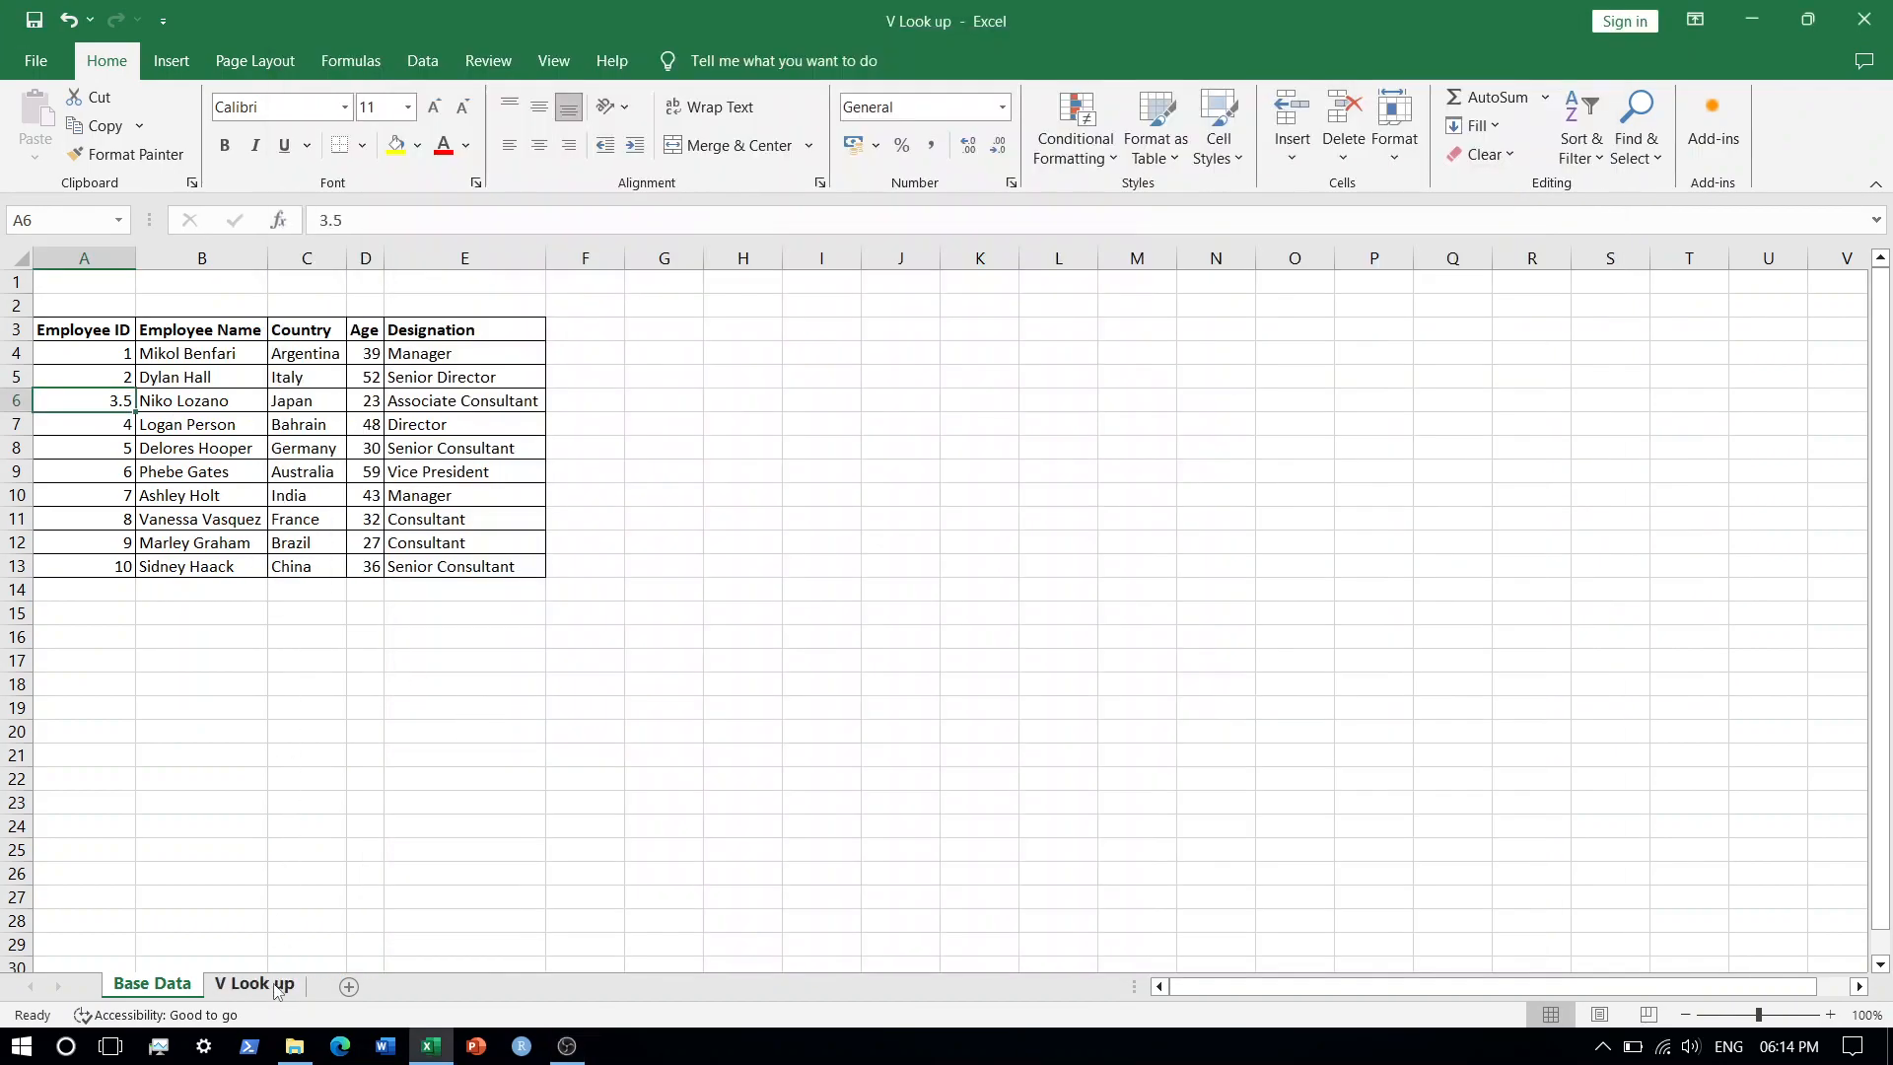
pyautogui.click(59, 396)
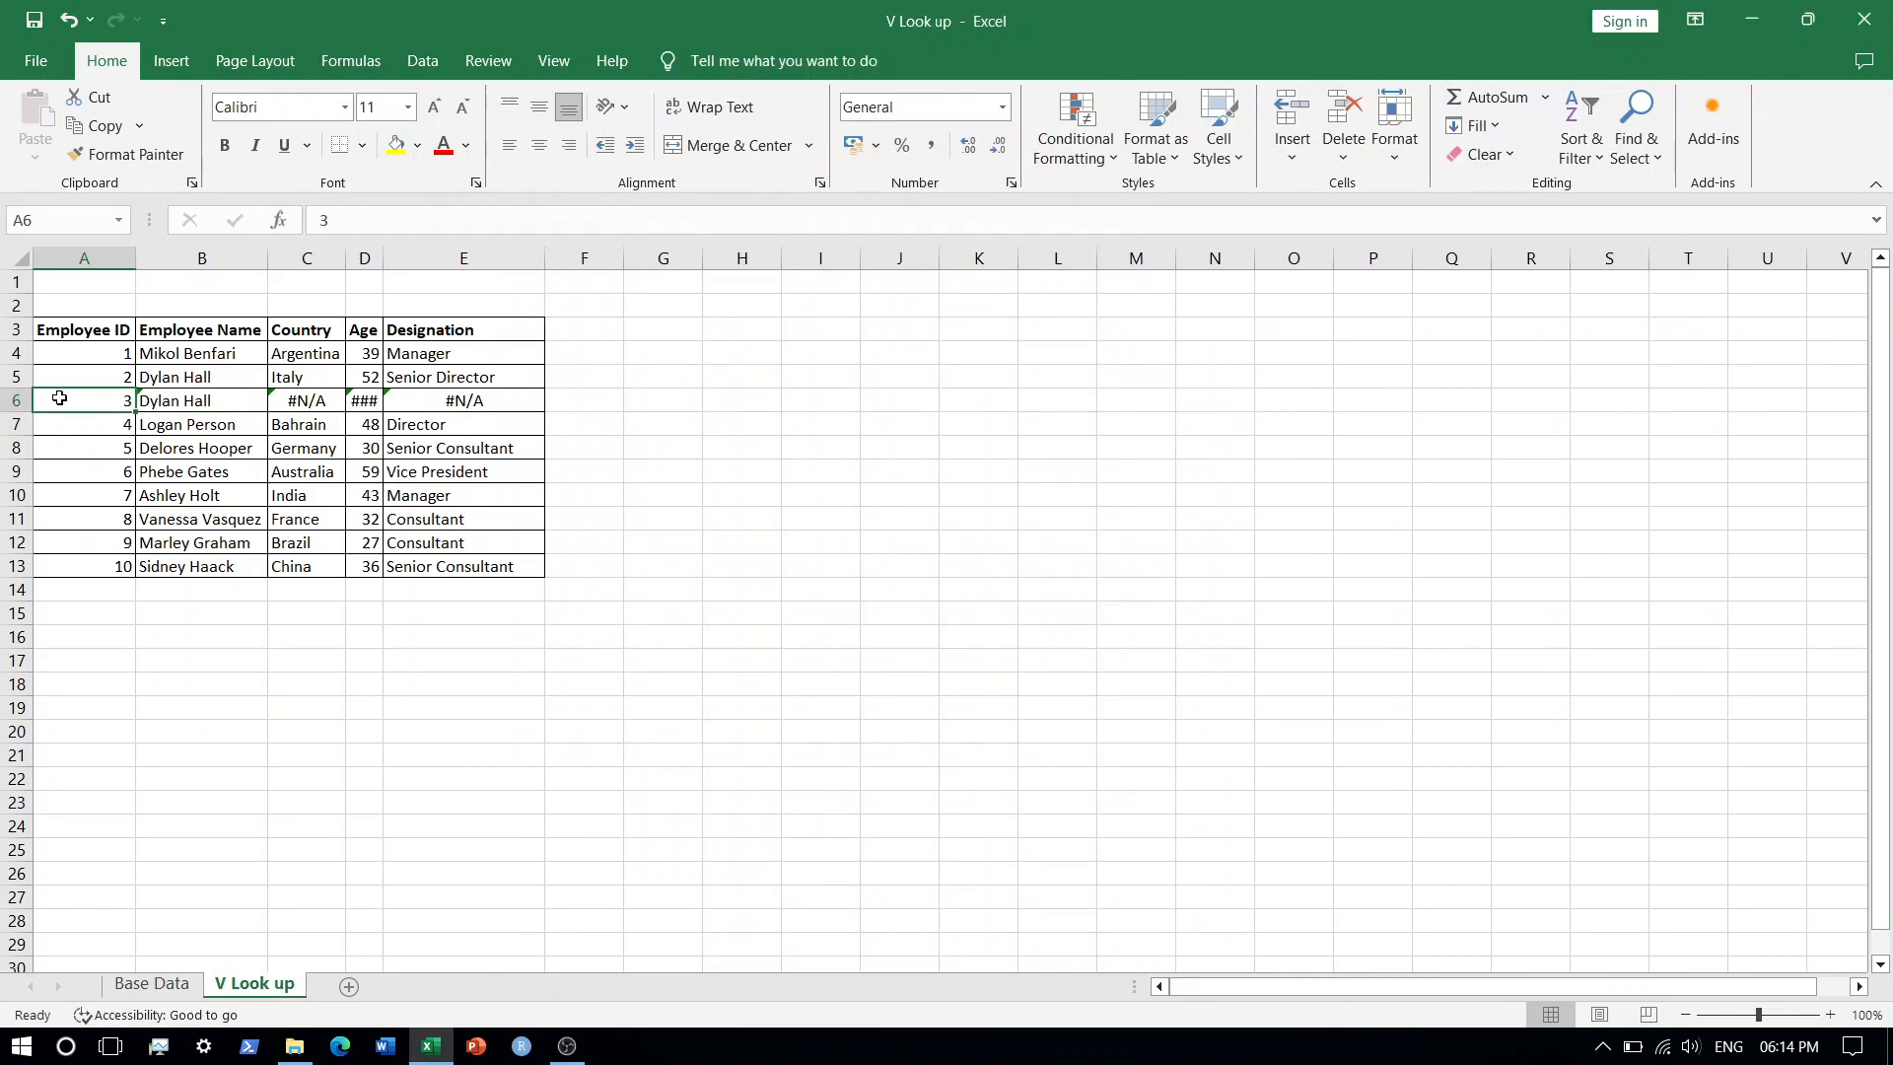
pyautogui.click(157, 984)
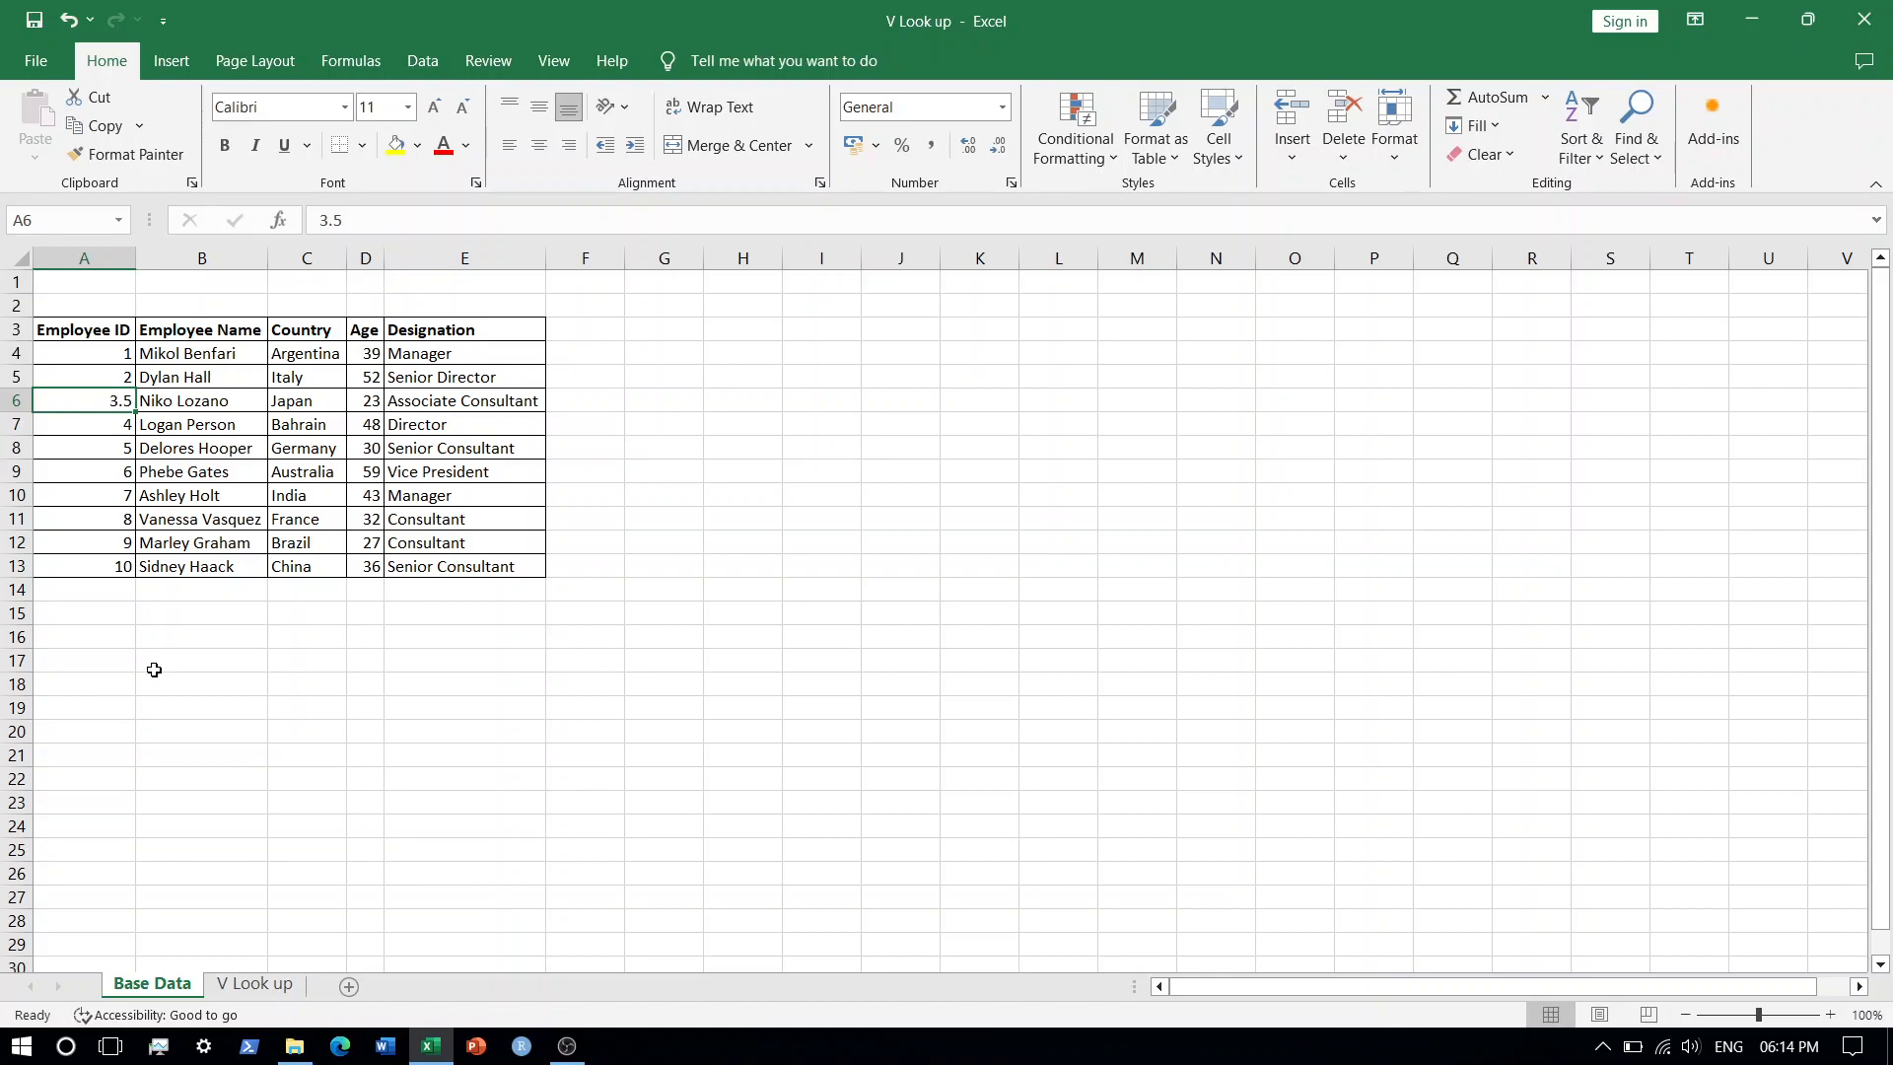
pyautogui.click(98, 380)
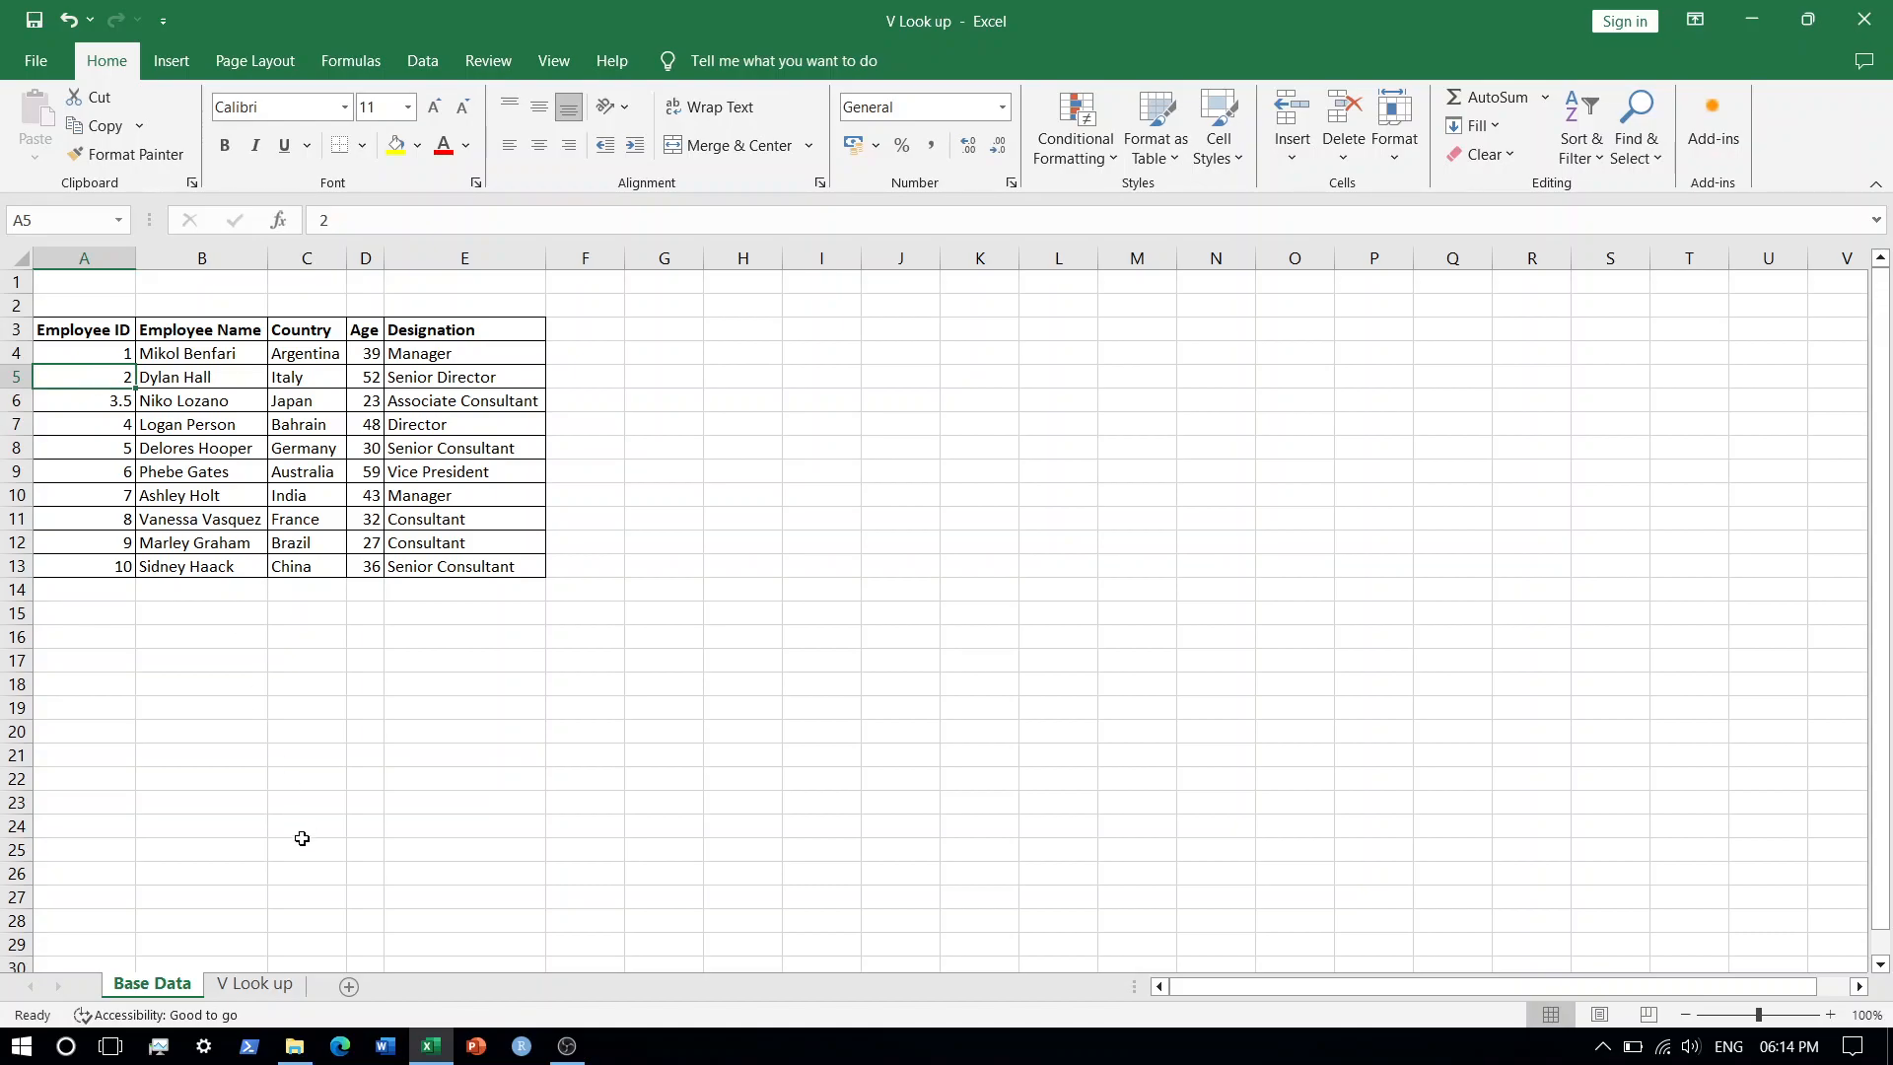
pyautogui.click(272, 983)
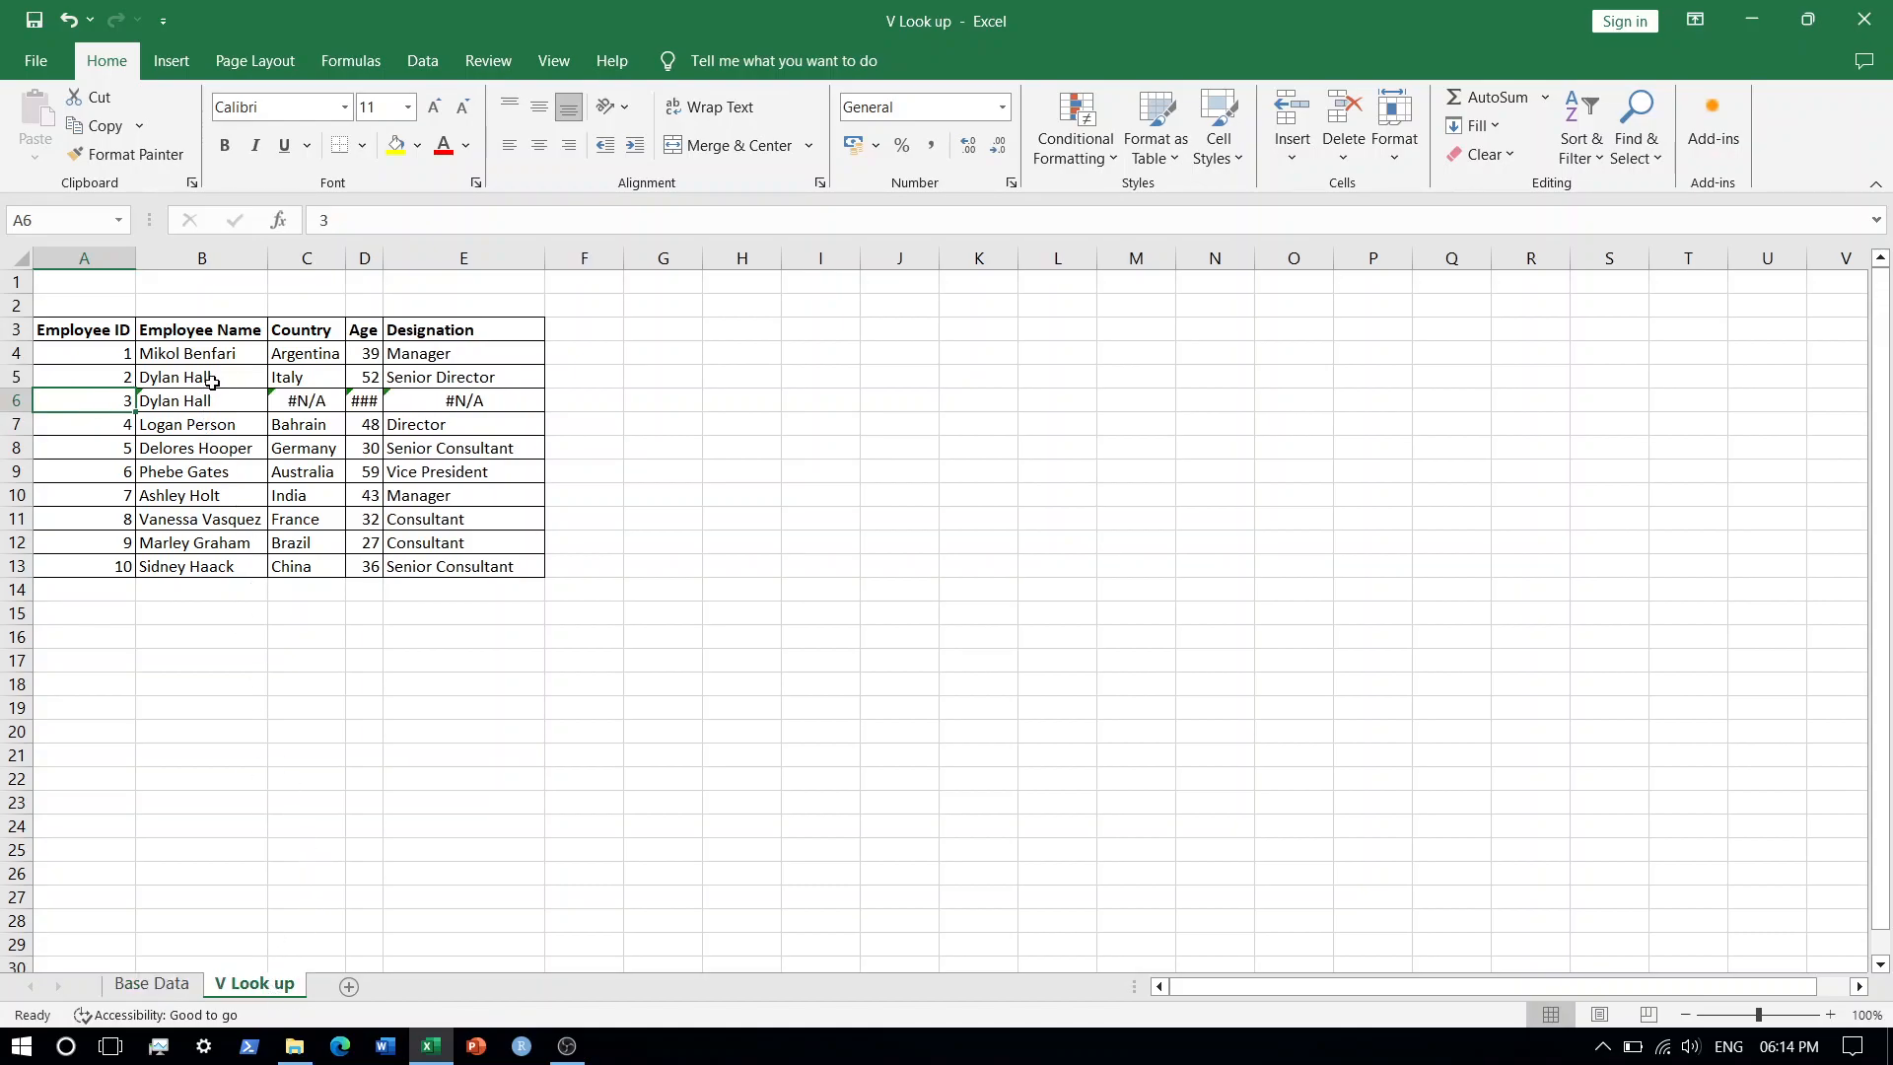
pyautogui.click(150, 983)
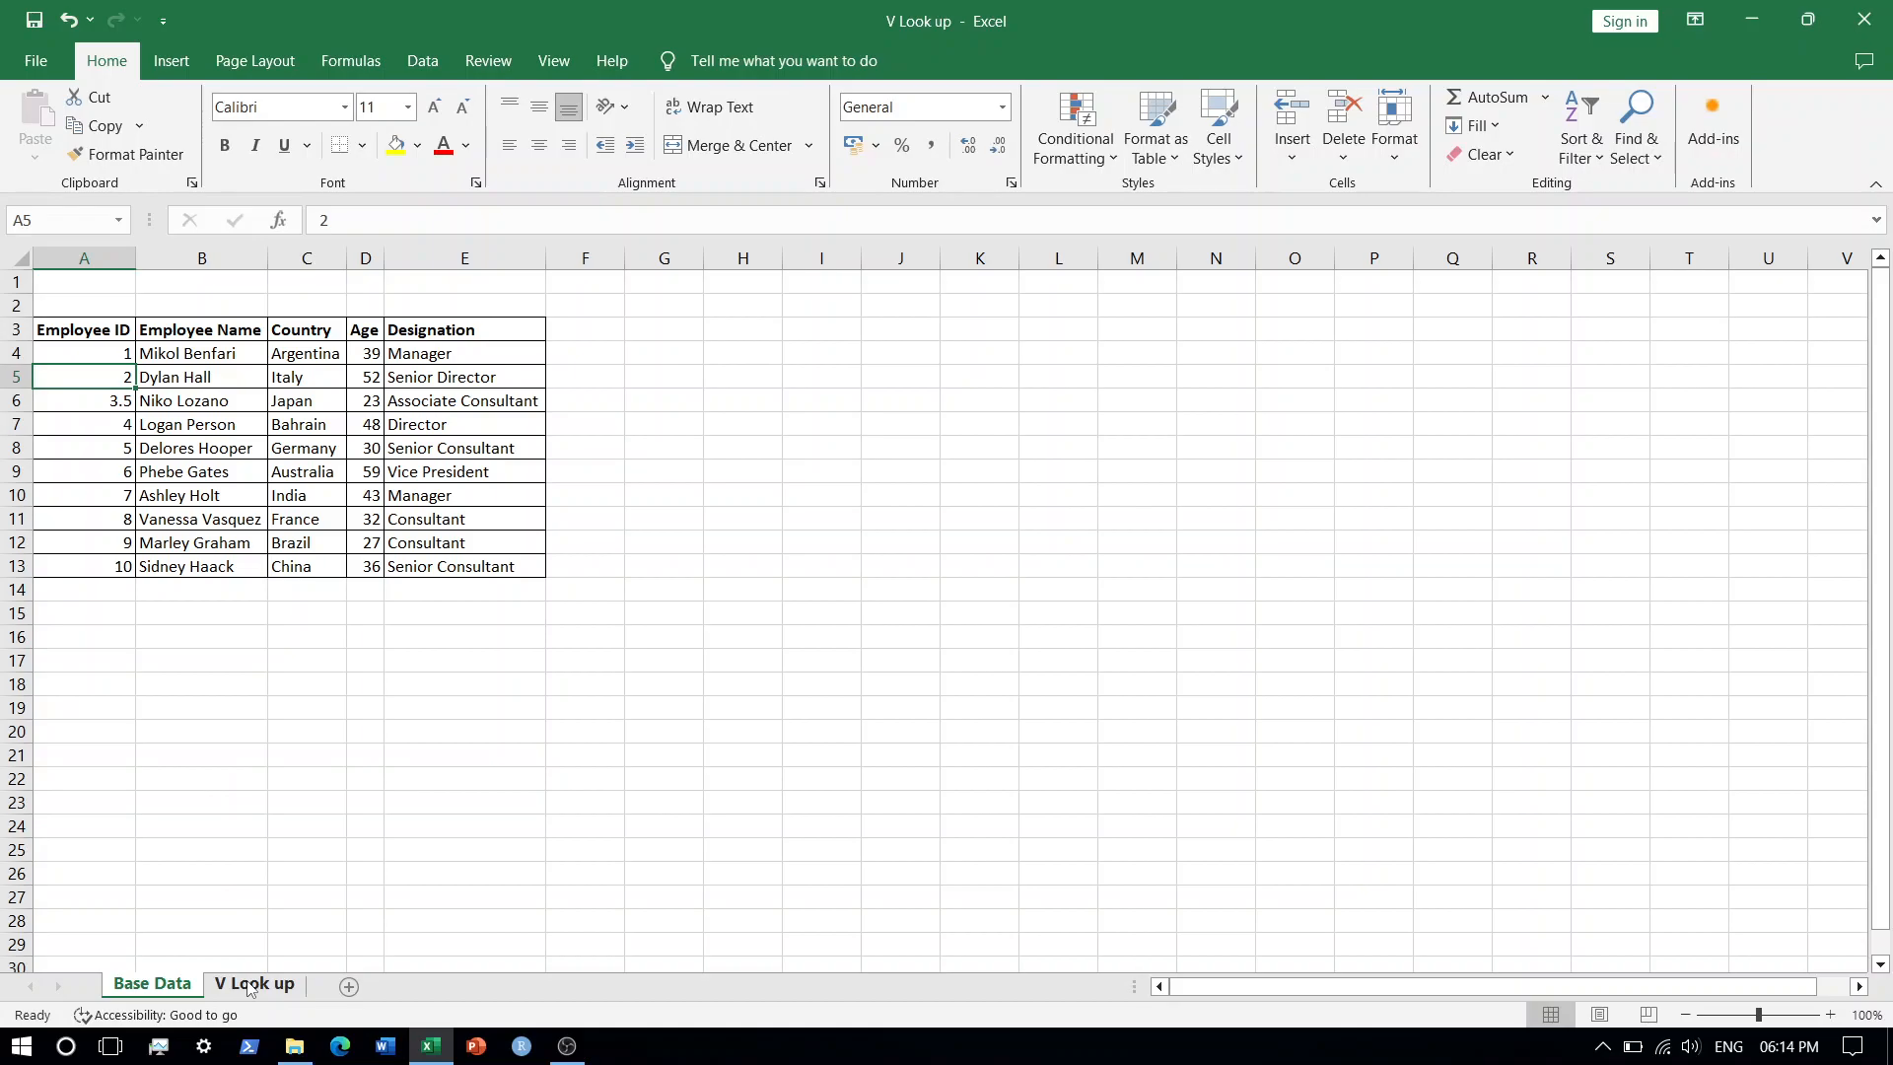
pyautogui.click(85, 404)
pyautogui.click(105, 375)
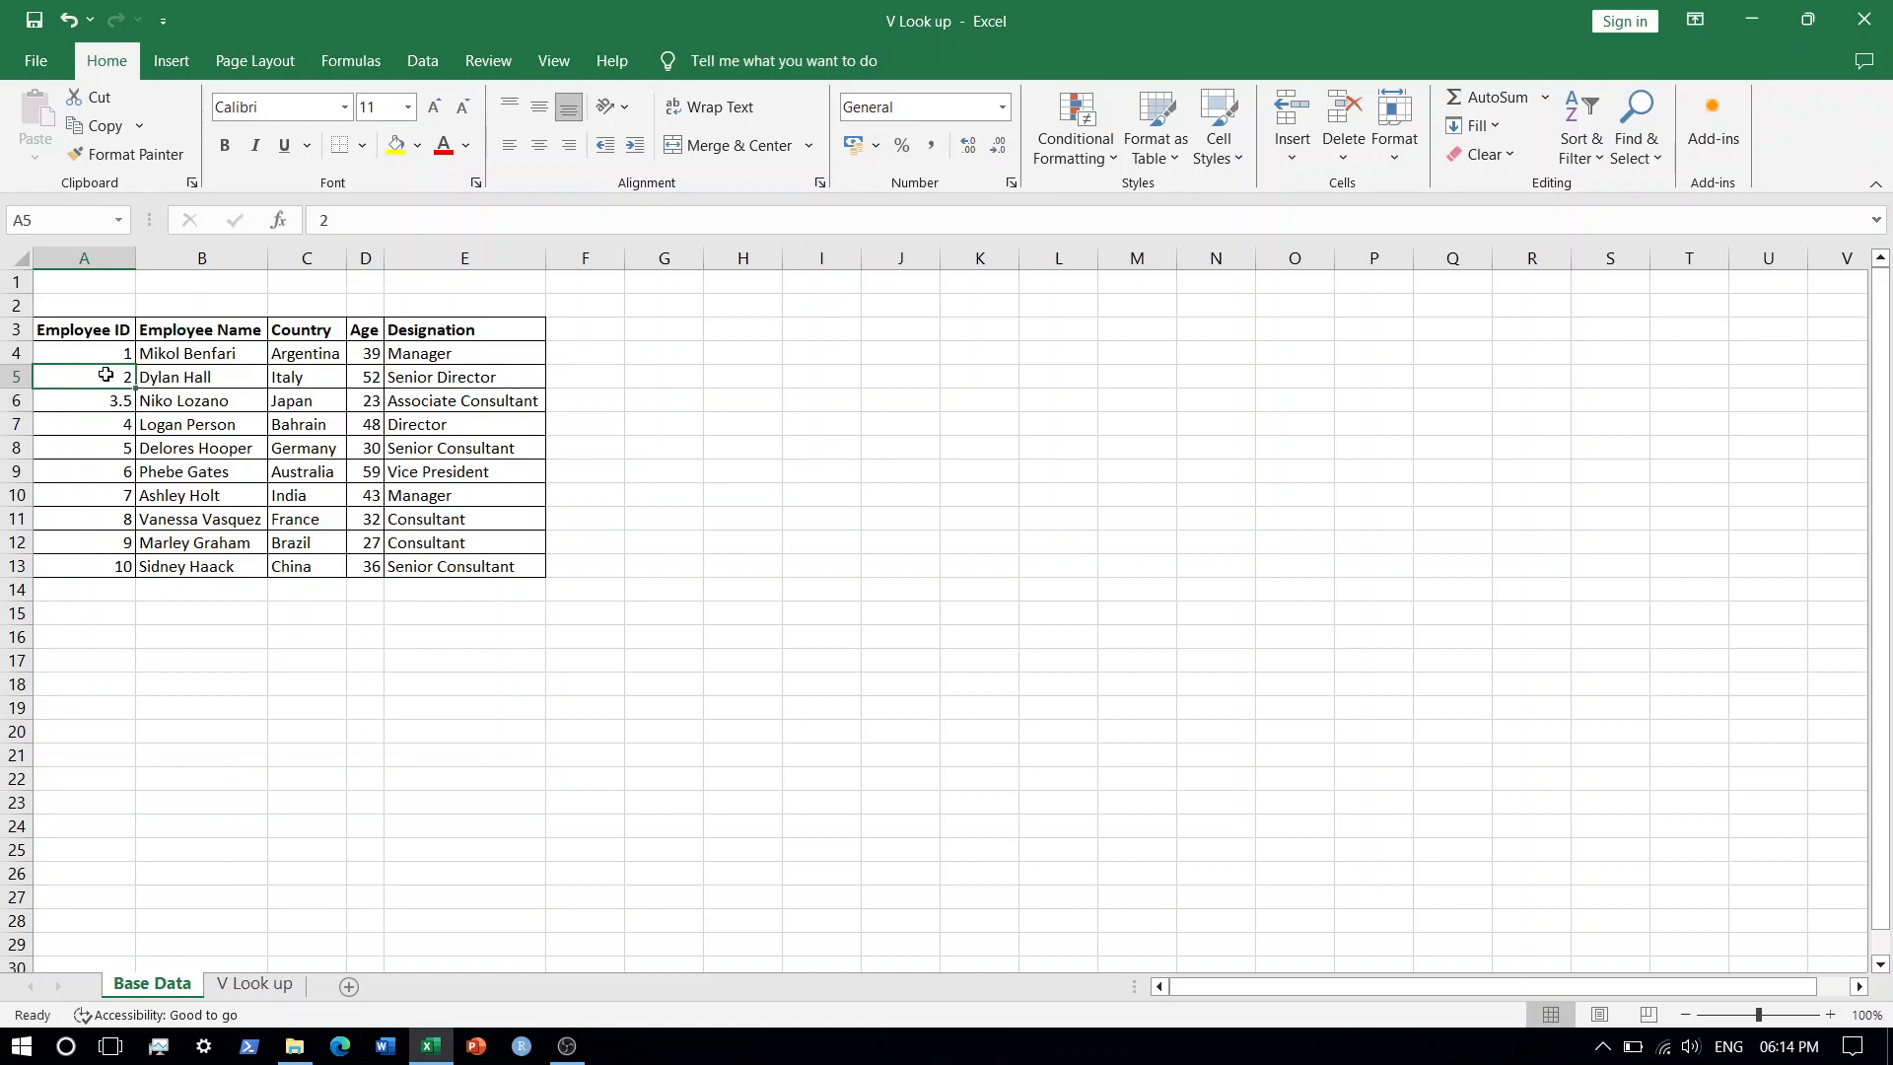
pyautogui.click(269, 992)
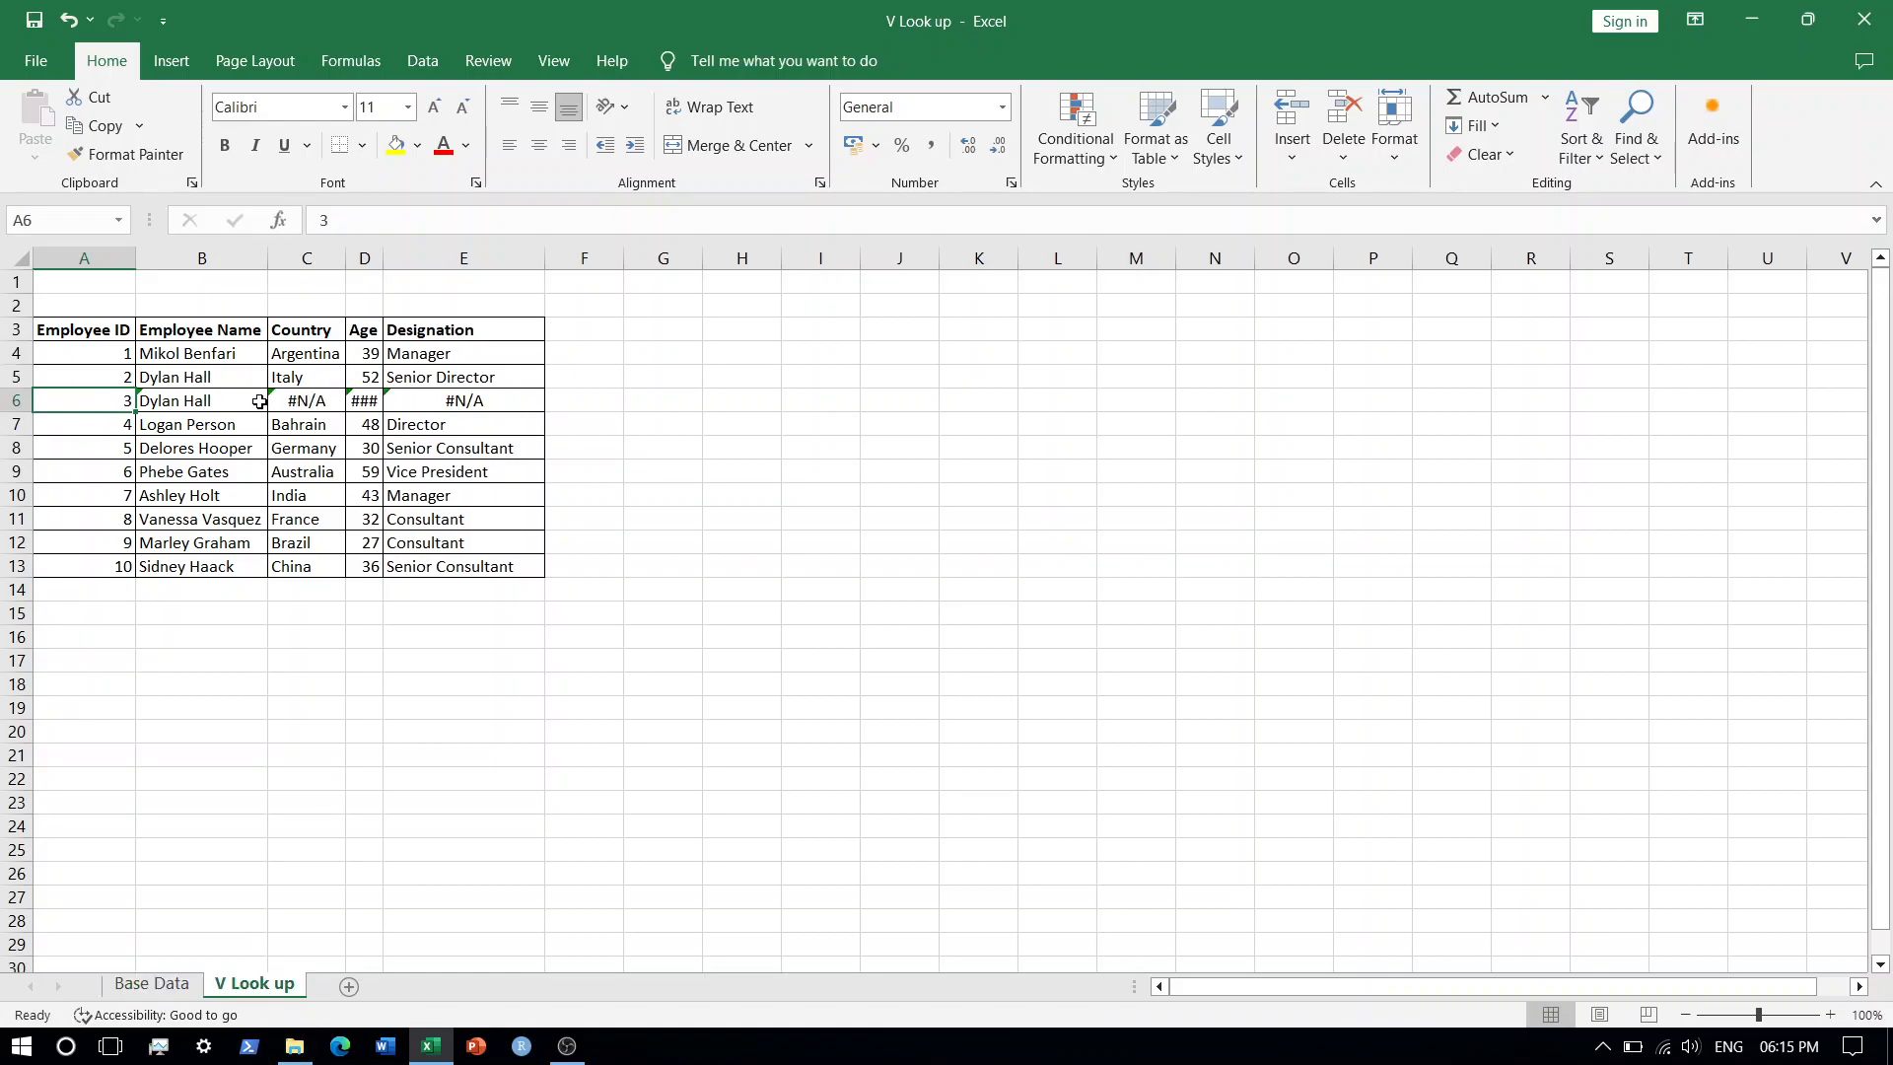
pyautogui.click(207, 404)
# Try to set the last argument of the Country formula in C6 to 0.
pyautogui.click(318, 399)
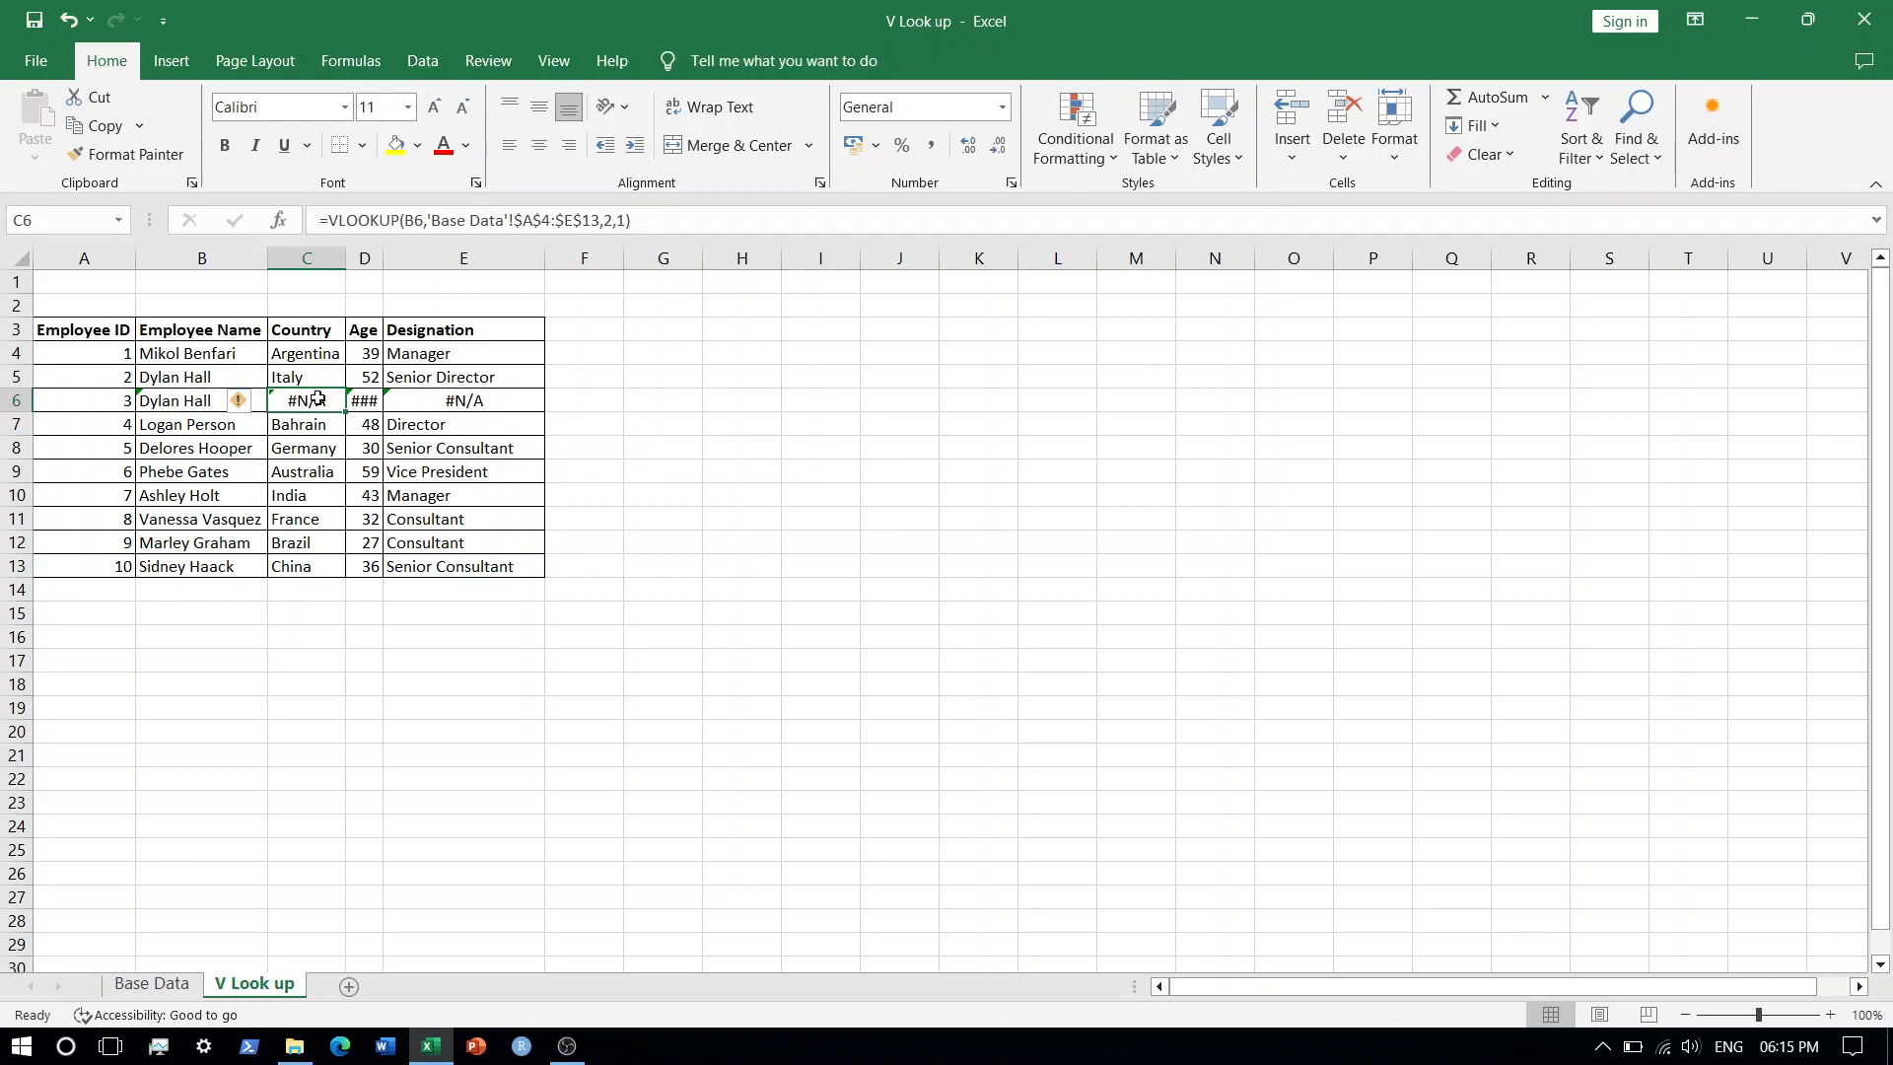
pyautogui.doubleClick(318, 398)
pyautogui.press('Left')
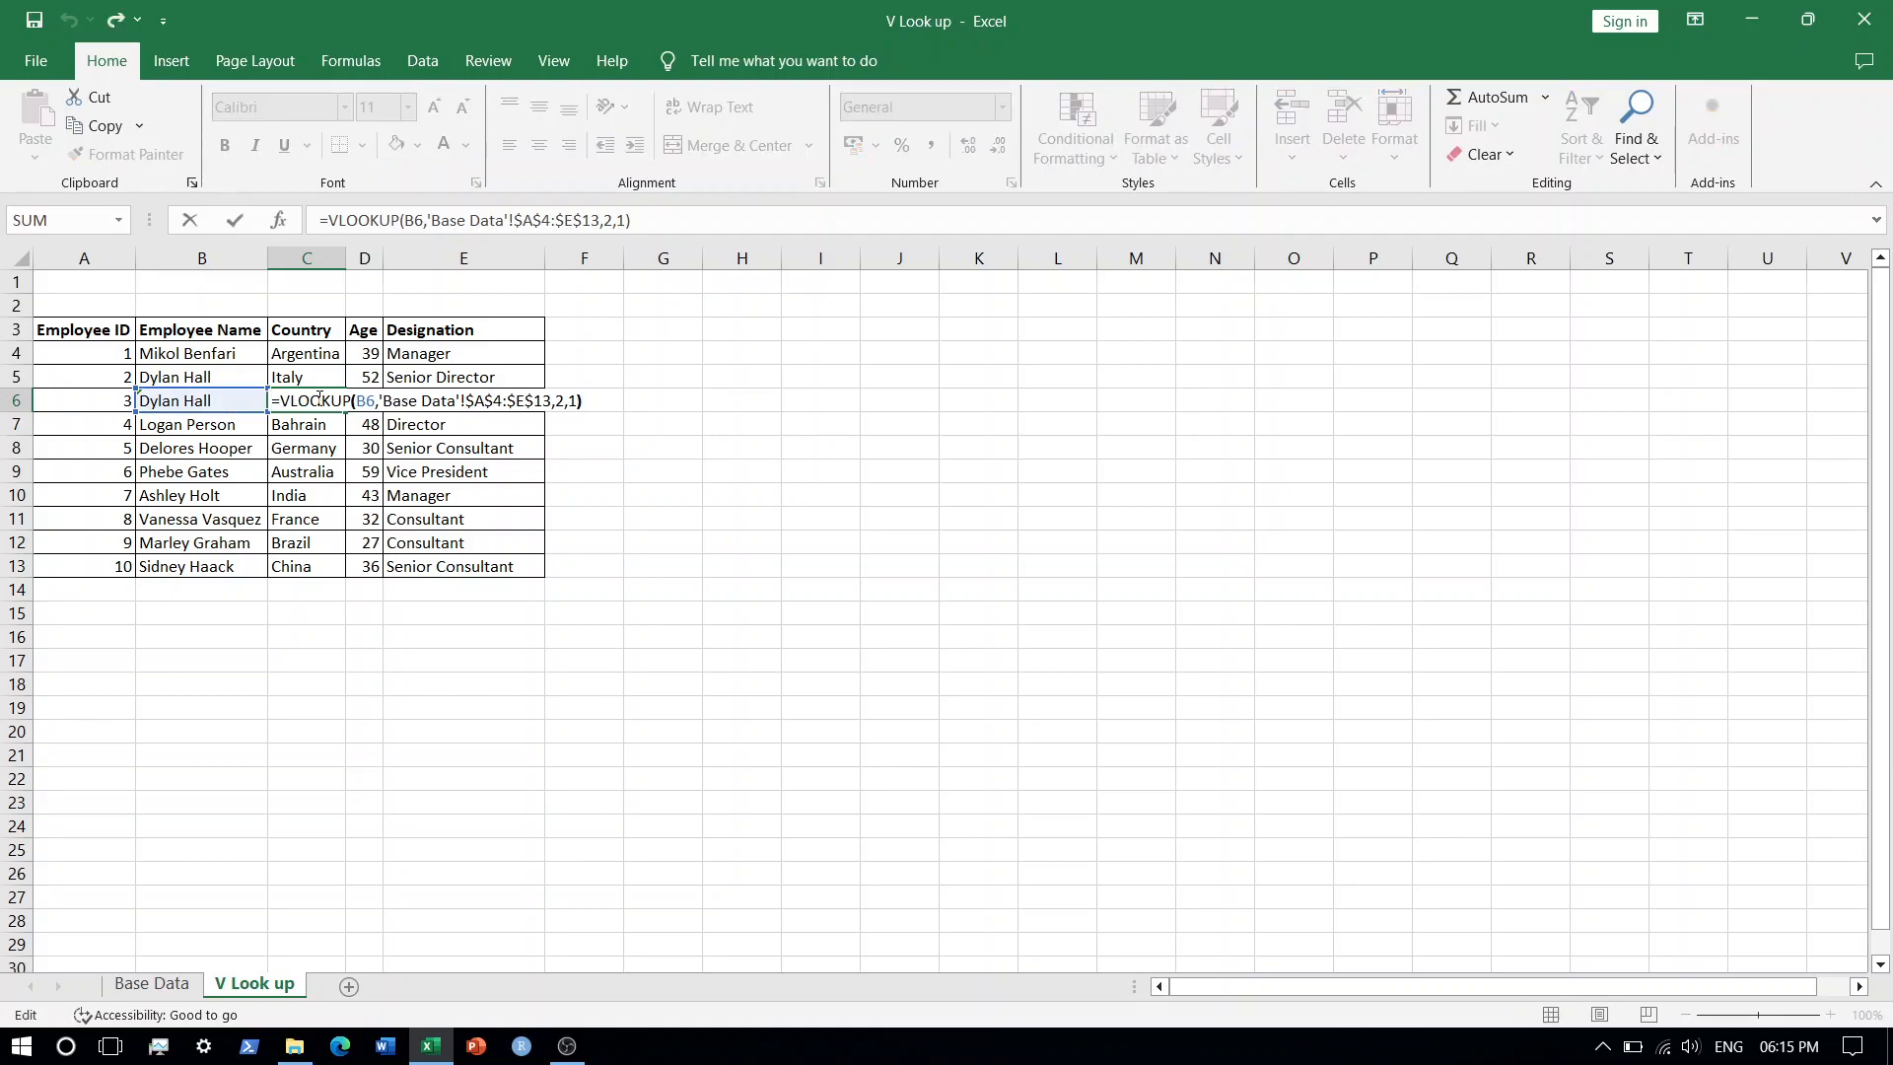
pyautogui.press('BackSpace')
pyautogui.write('0')
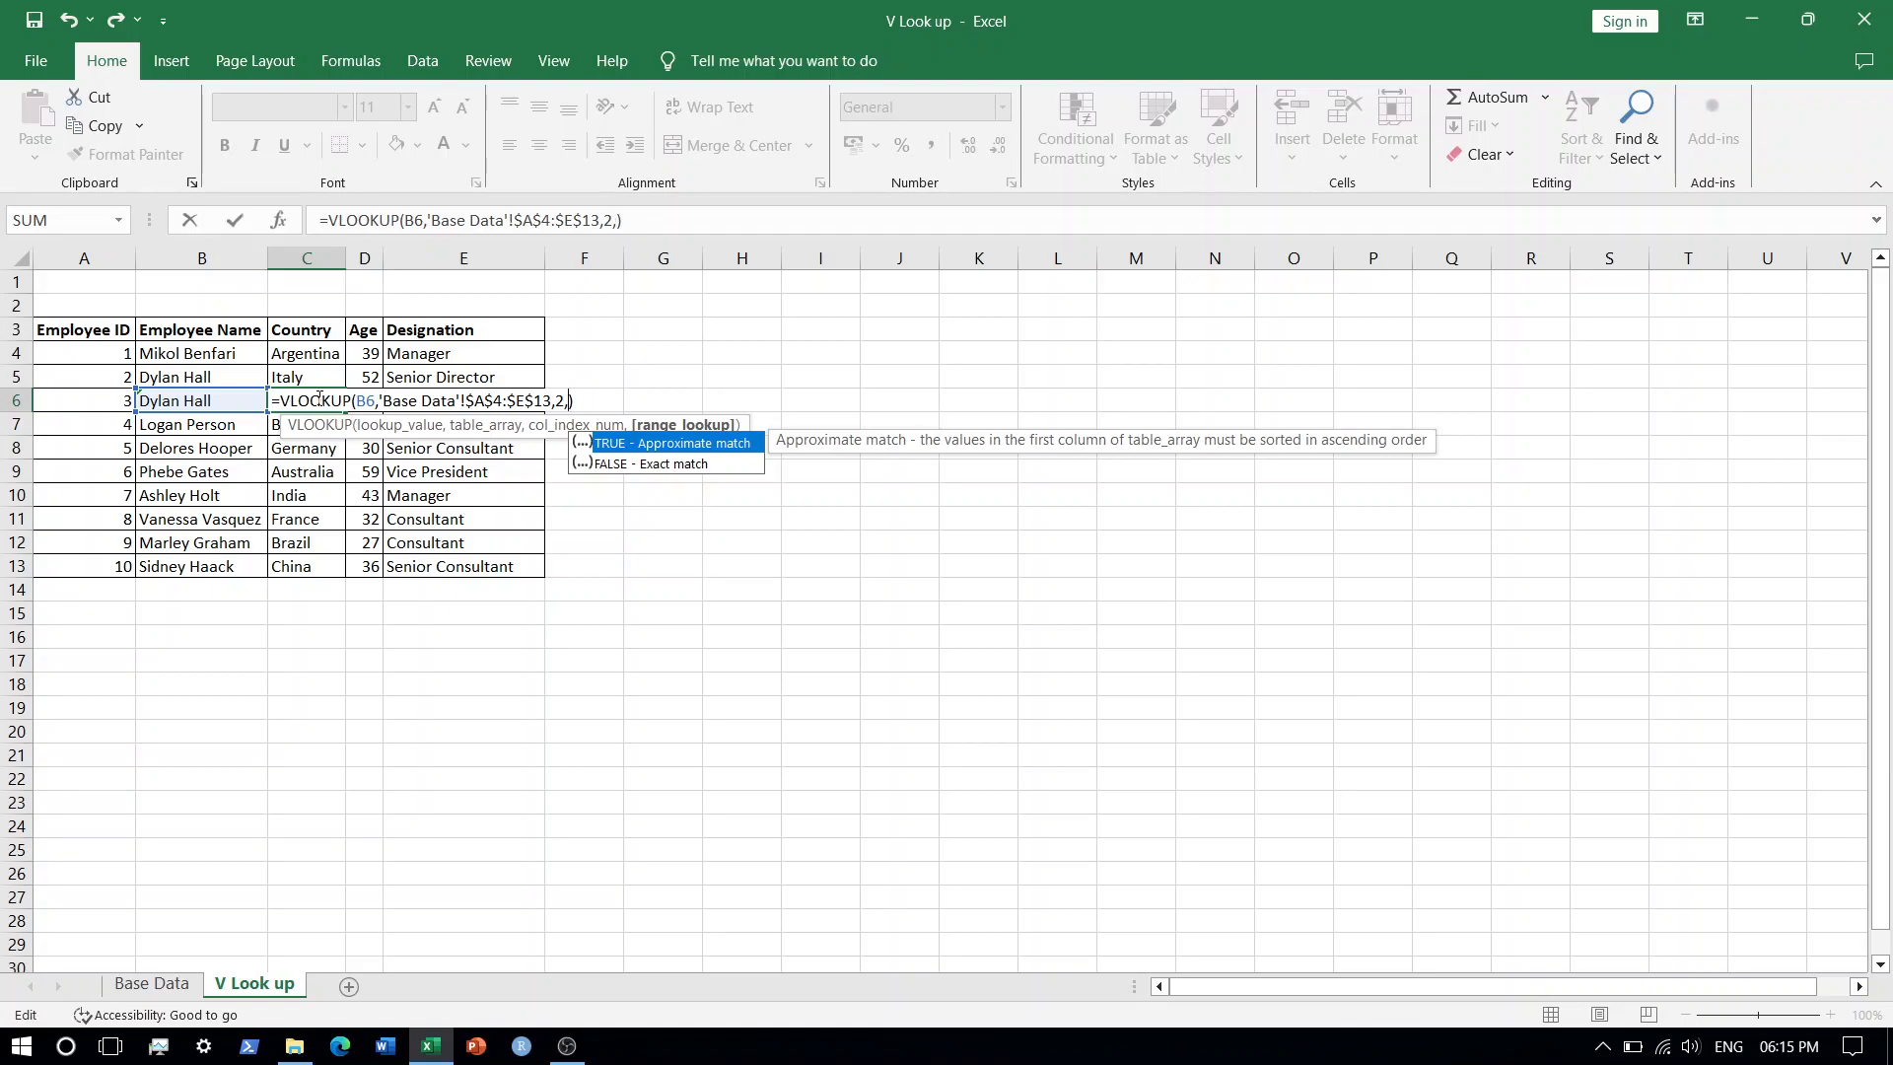
pyautogui.press('Return')
pyautogui.click(317, 398)
pyautogui.press('XF86AudioLowerVolume')
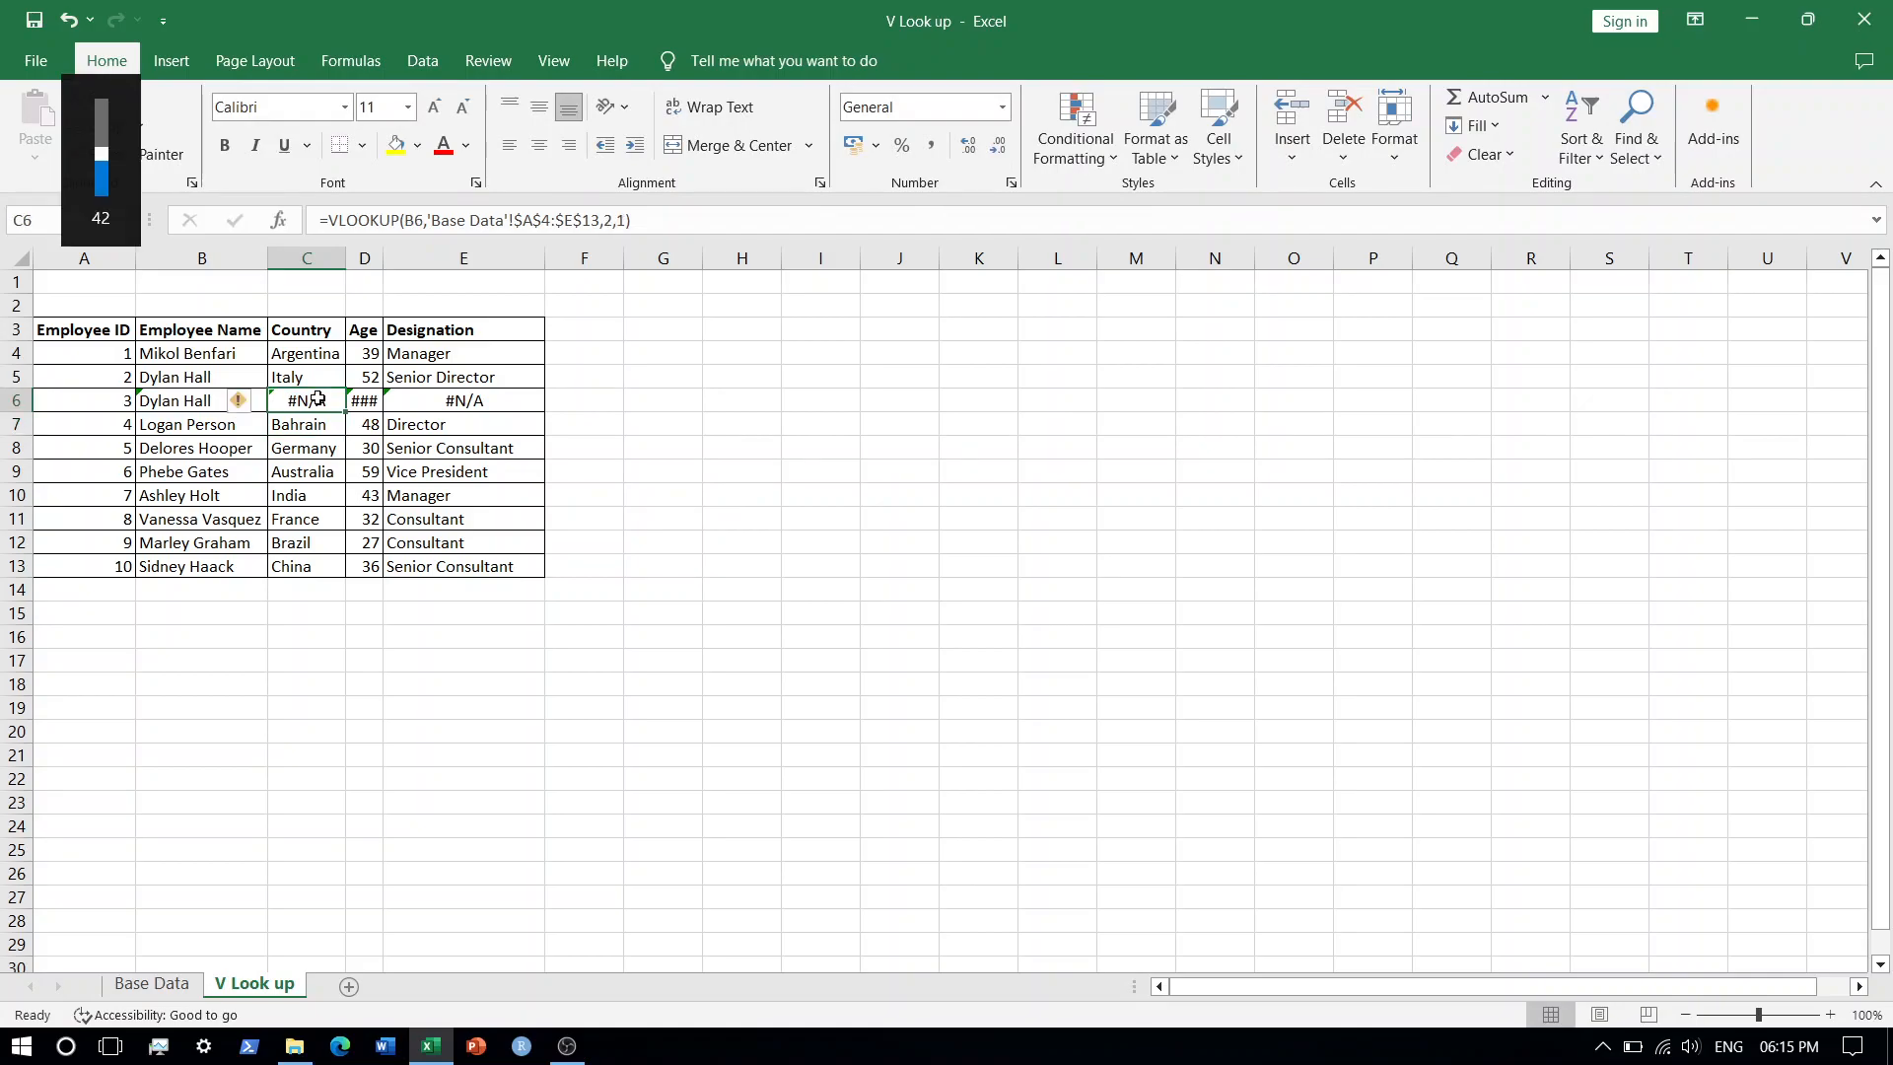
pyautogui.doubleClick(317, 398)
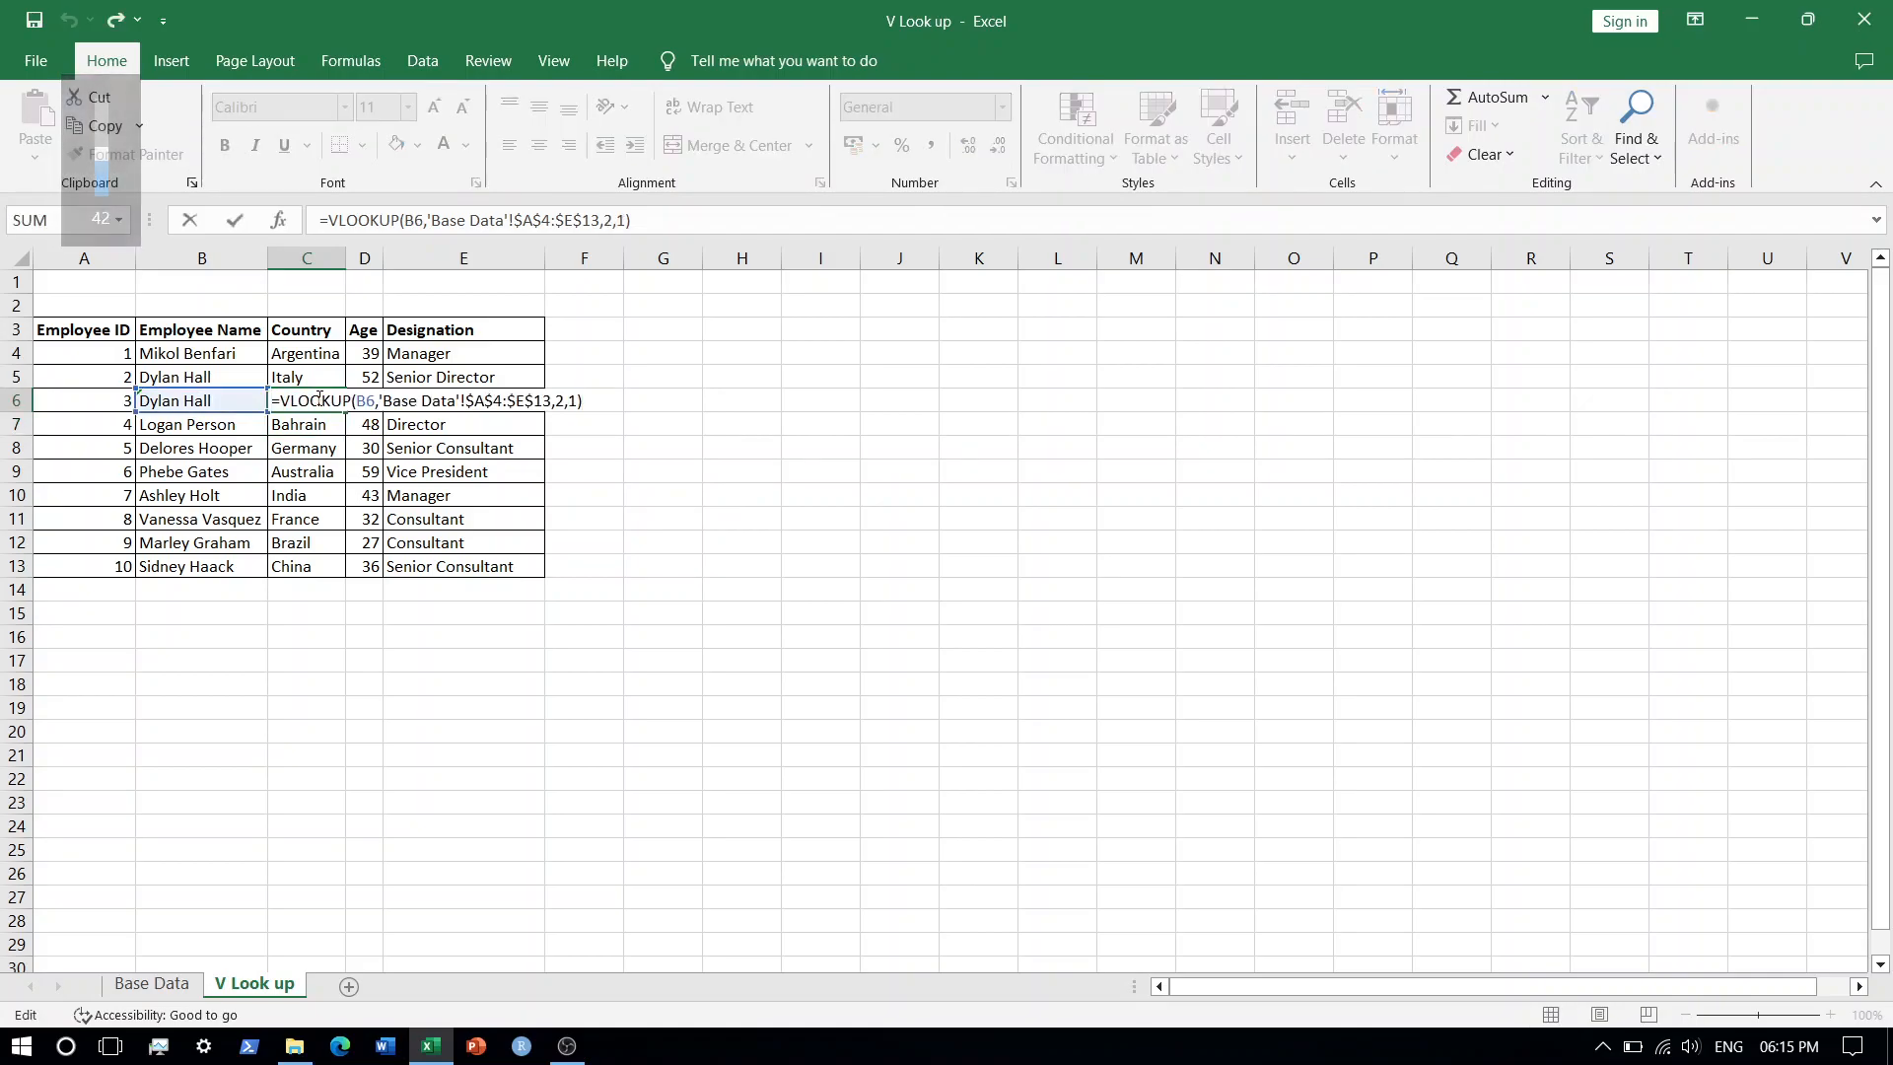
pyautogui.press('Escape')
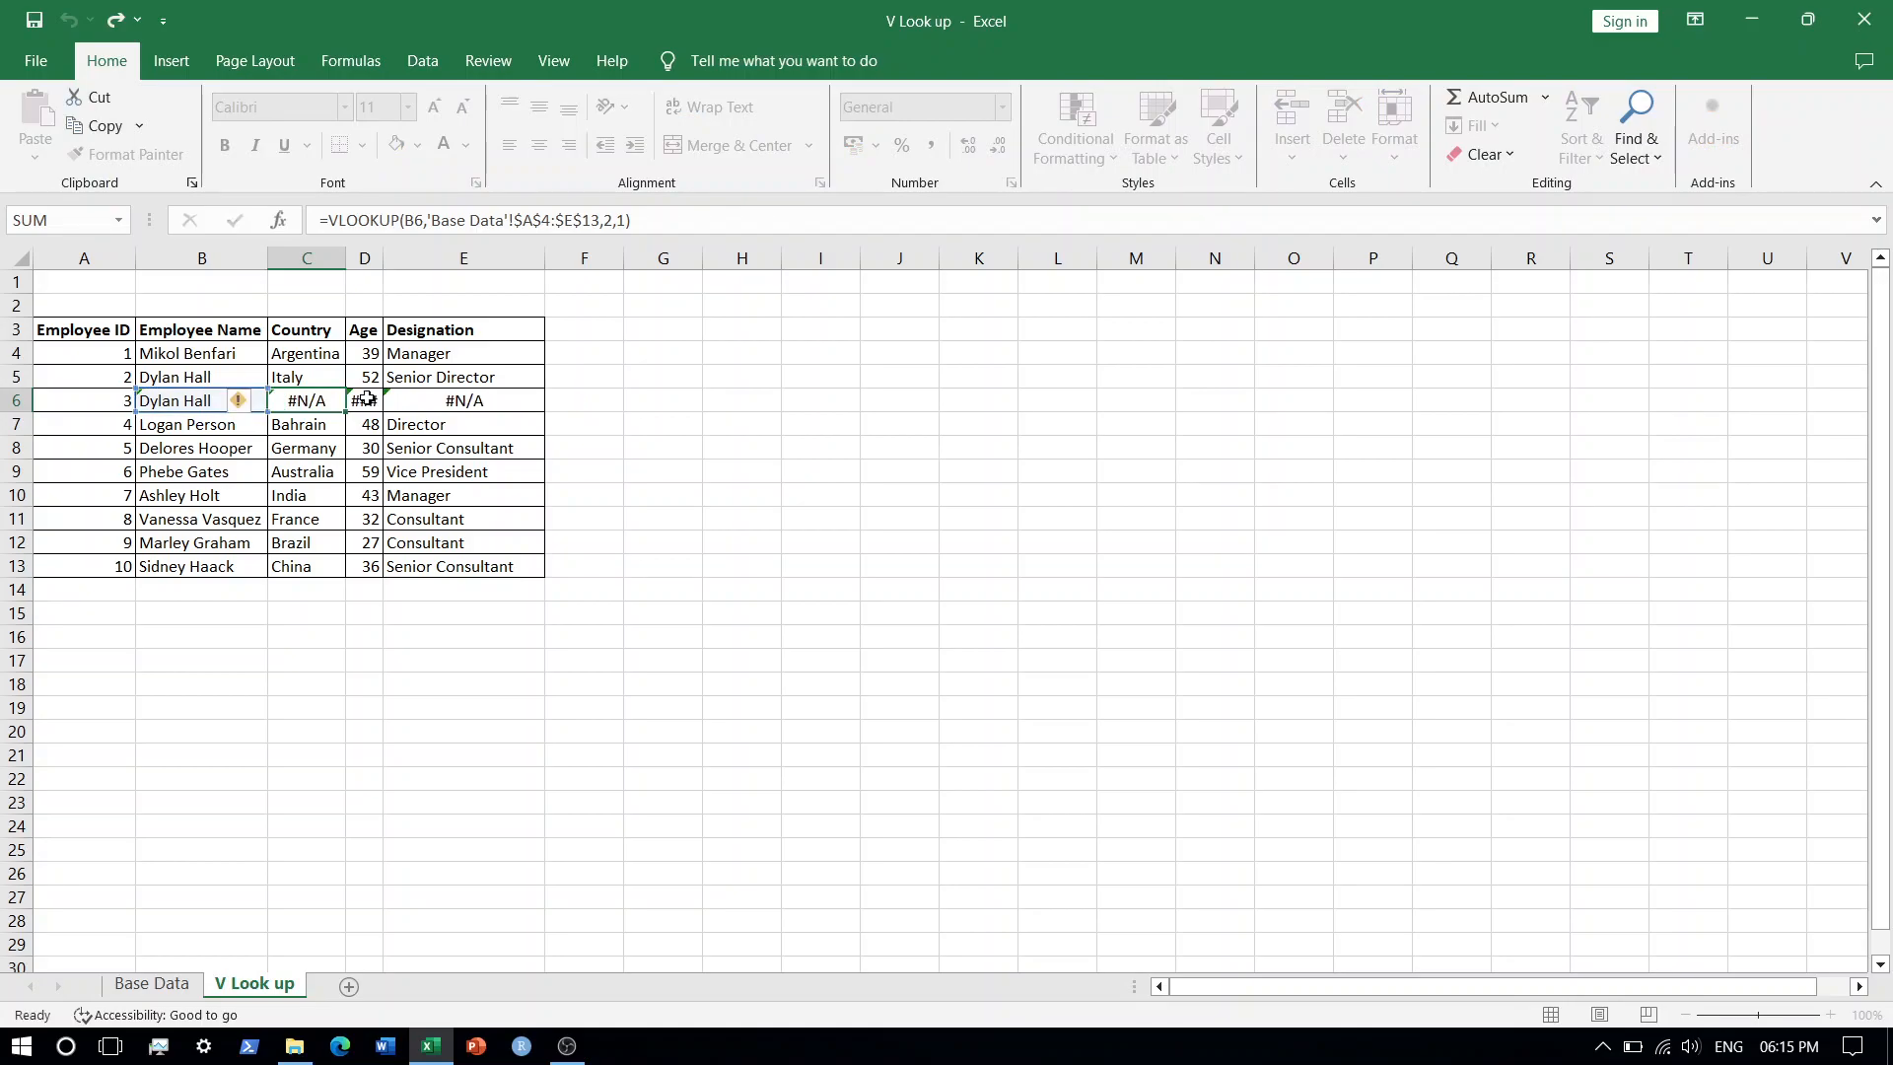
# Copy the Country, Age and Designation formulas from row 5 into cells C6 to E6.
pyautogui.click(310, 377)
pyautogui.hotkey('shift', 'Right')
pyautogui.hotkey('shift', 'Right')
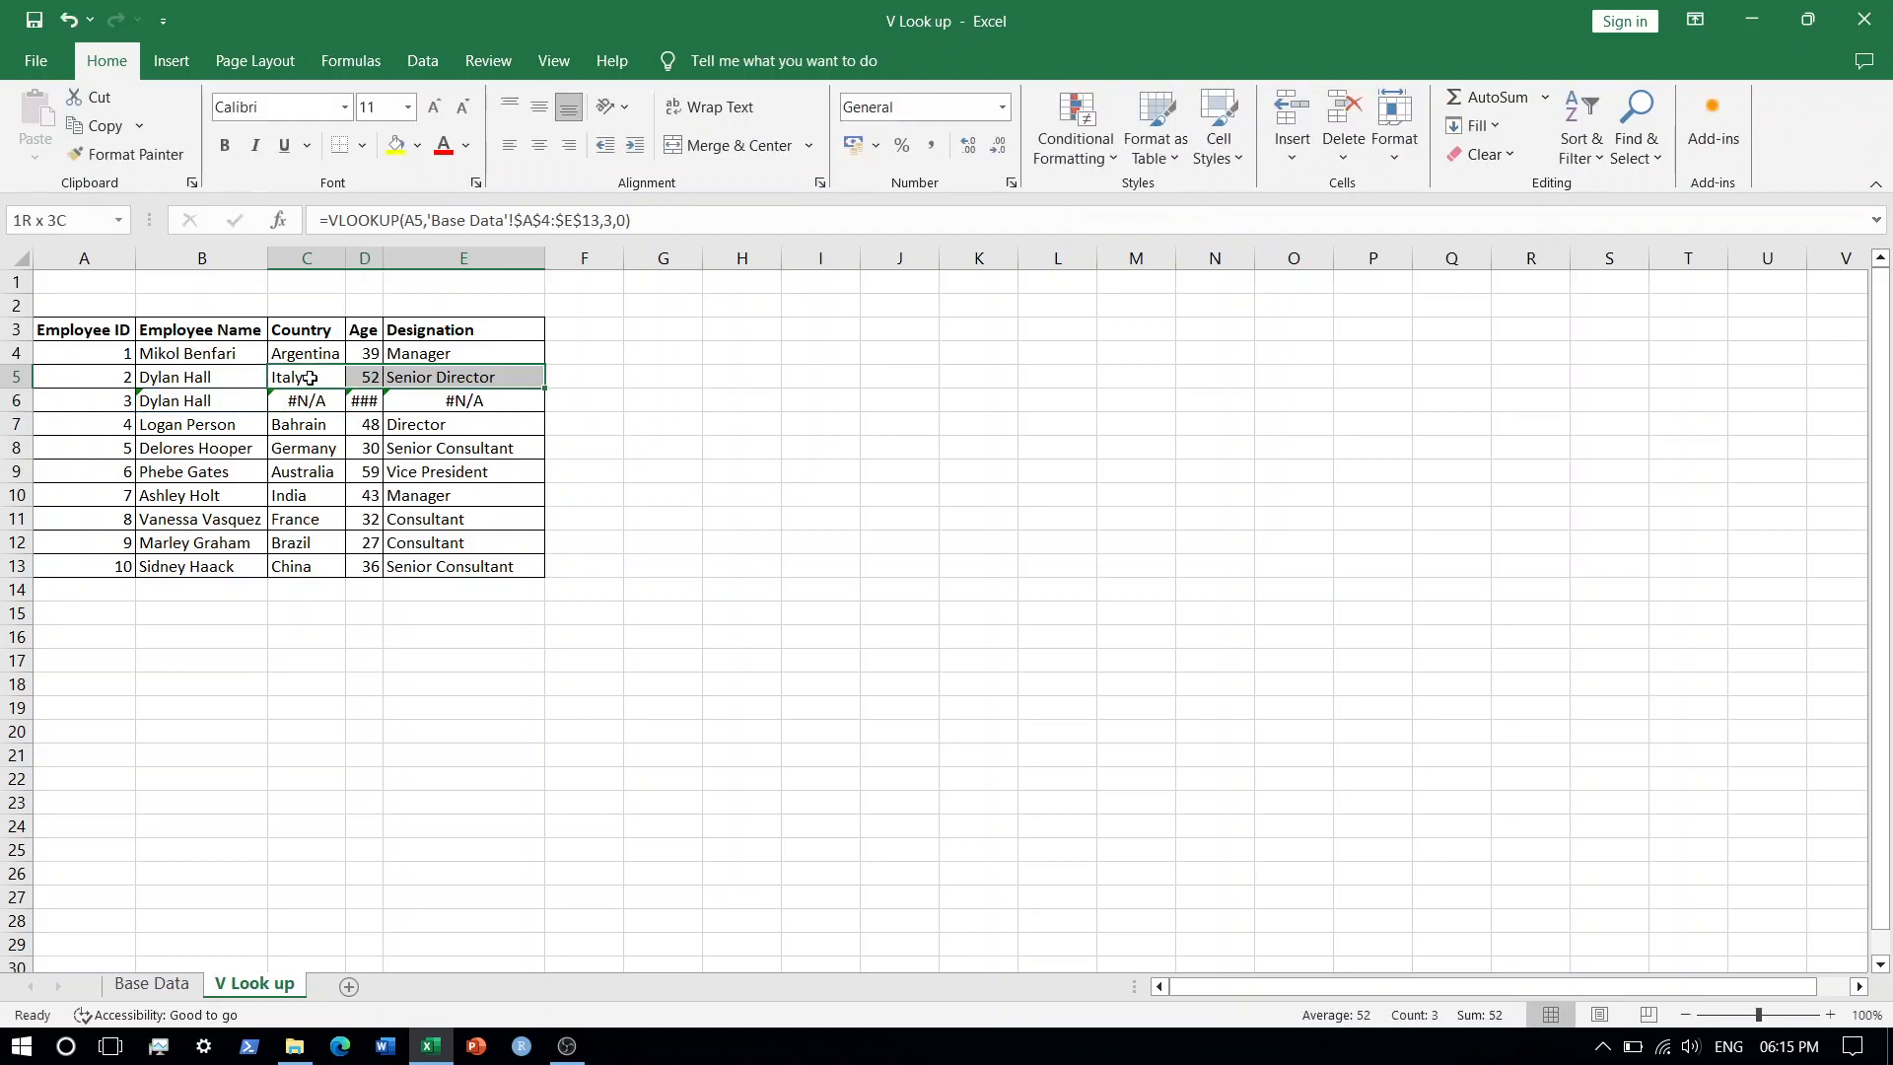
pyautogui.hotkey('ctrl', 'c')
pyautogui.press('Down')
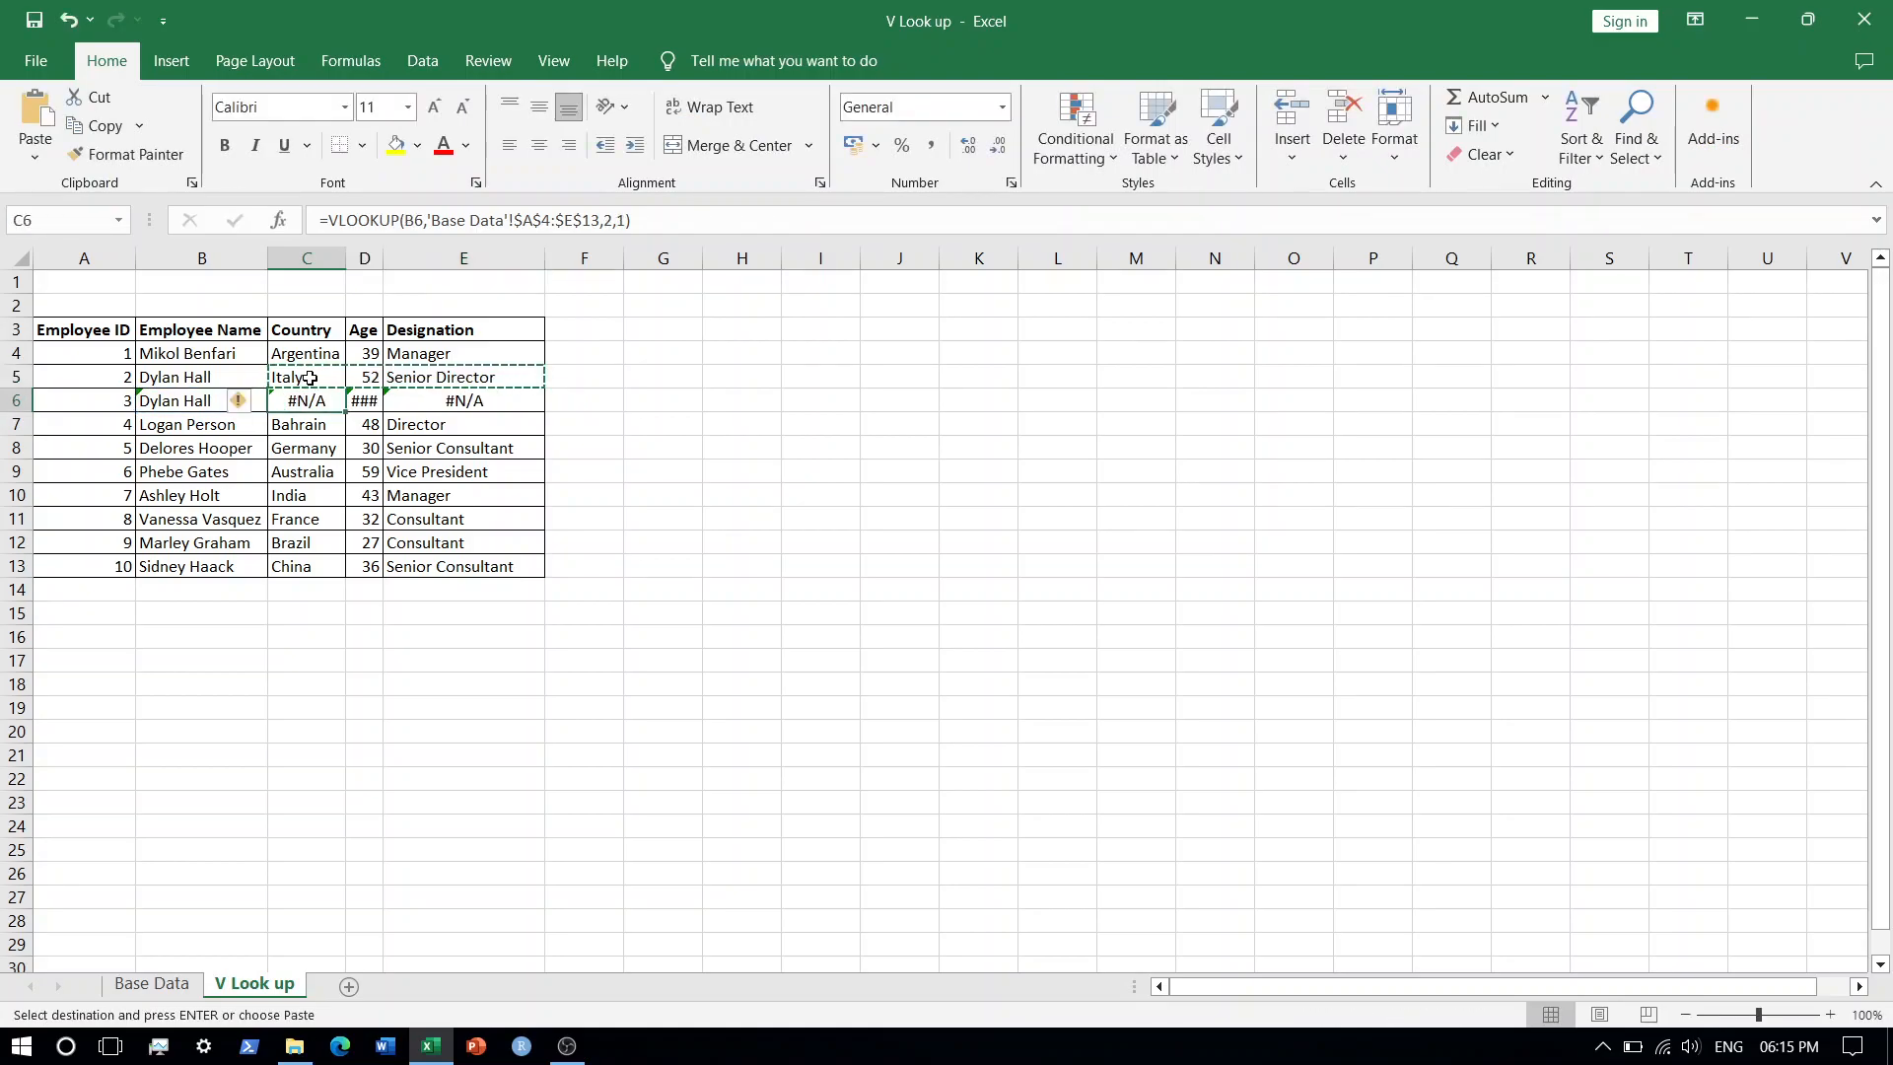
pyautogui.press('Return')
# Set the last argument of the Country and Age formulas in C6 and D6 to 1 for approximate match.
pyautogui.press('F2')
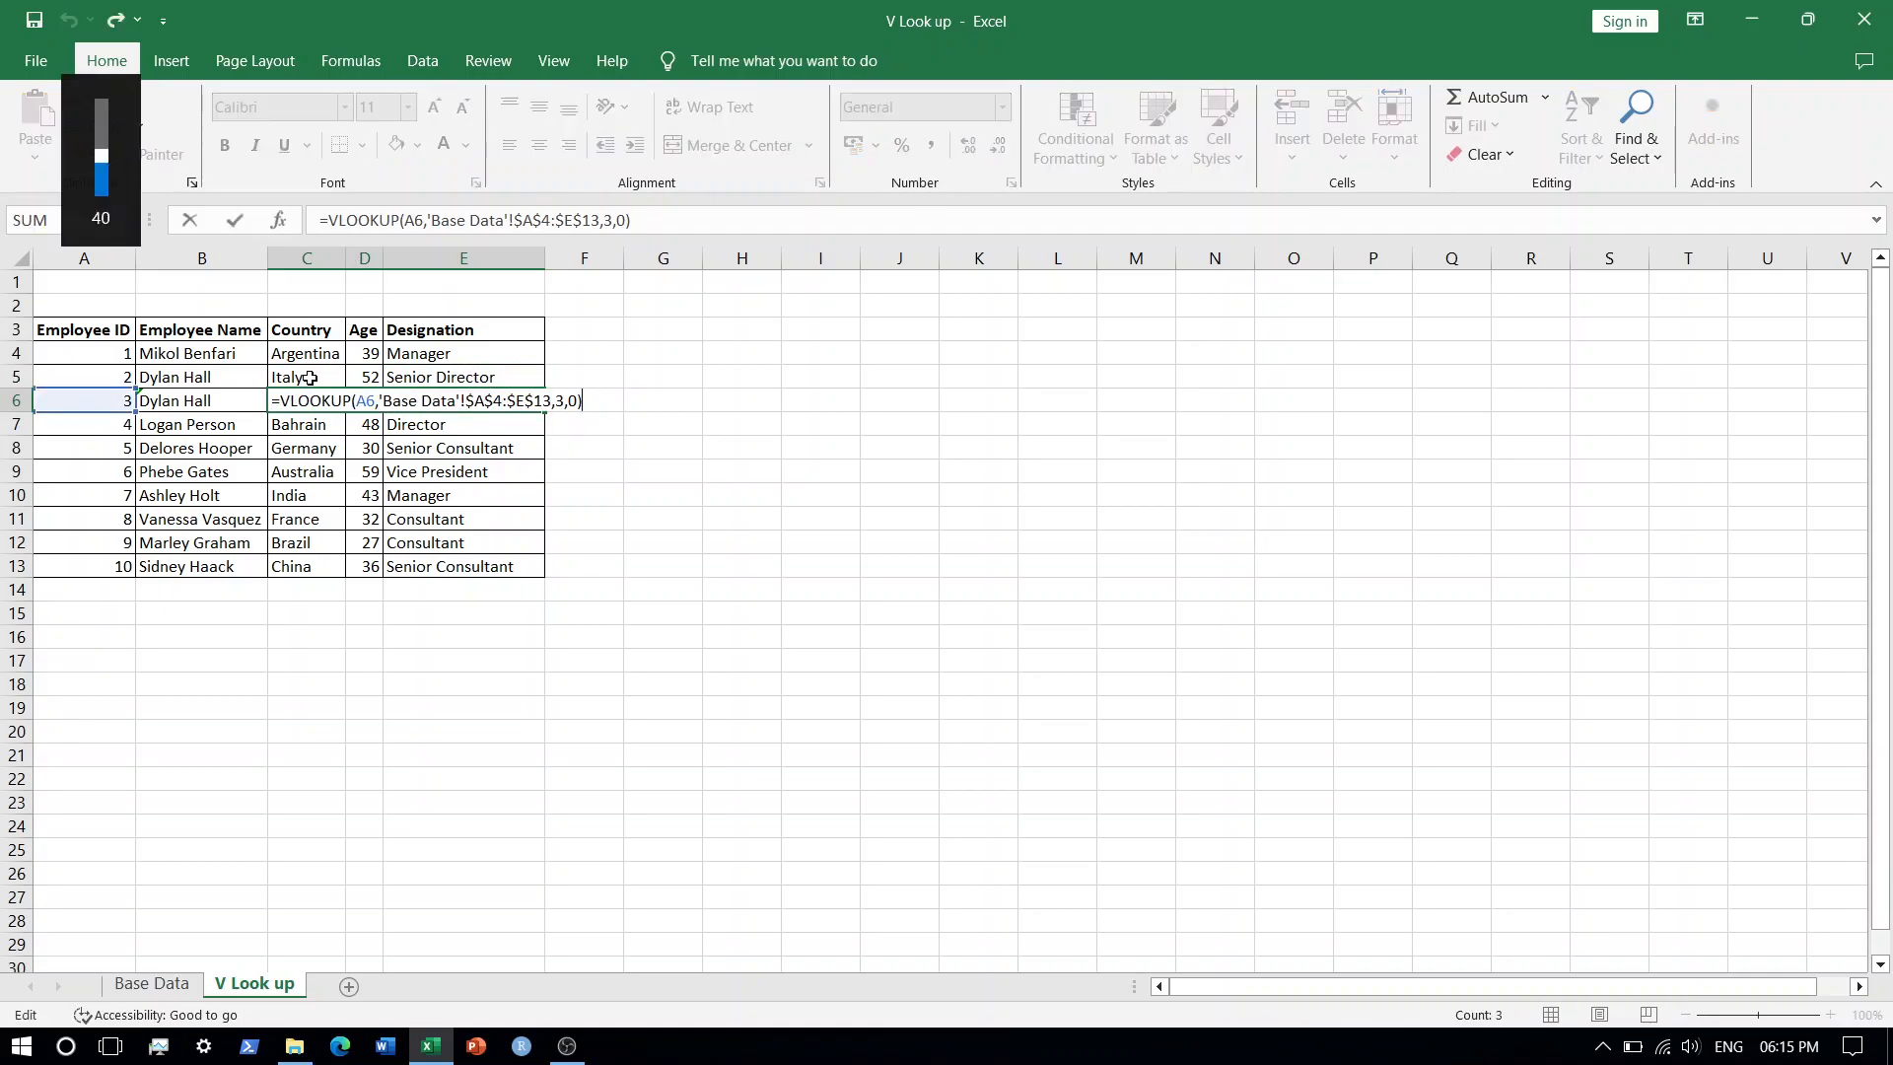
pyautogui.press('Left')
pyautogui.press('BackSpace')
pyautogui.write('1')
pyautogui.press('Return')
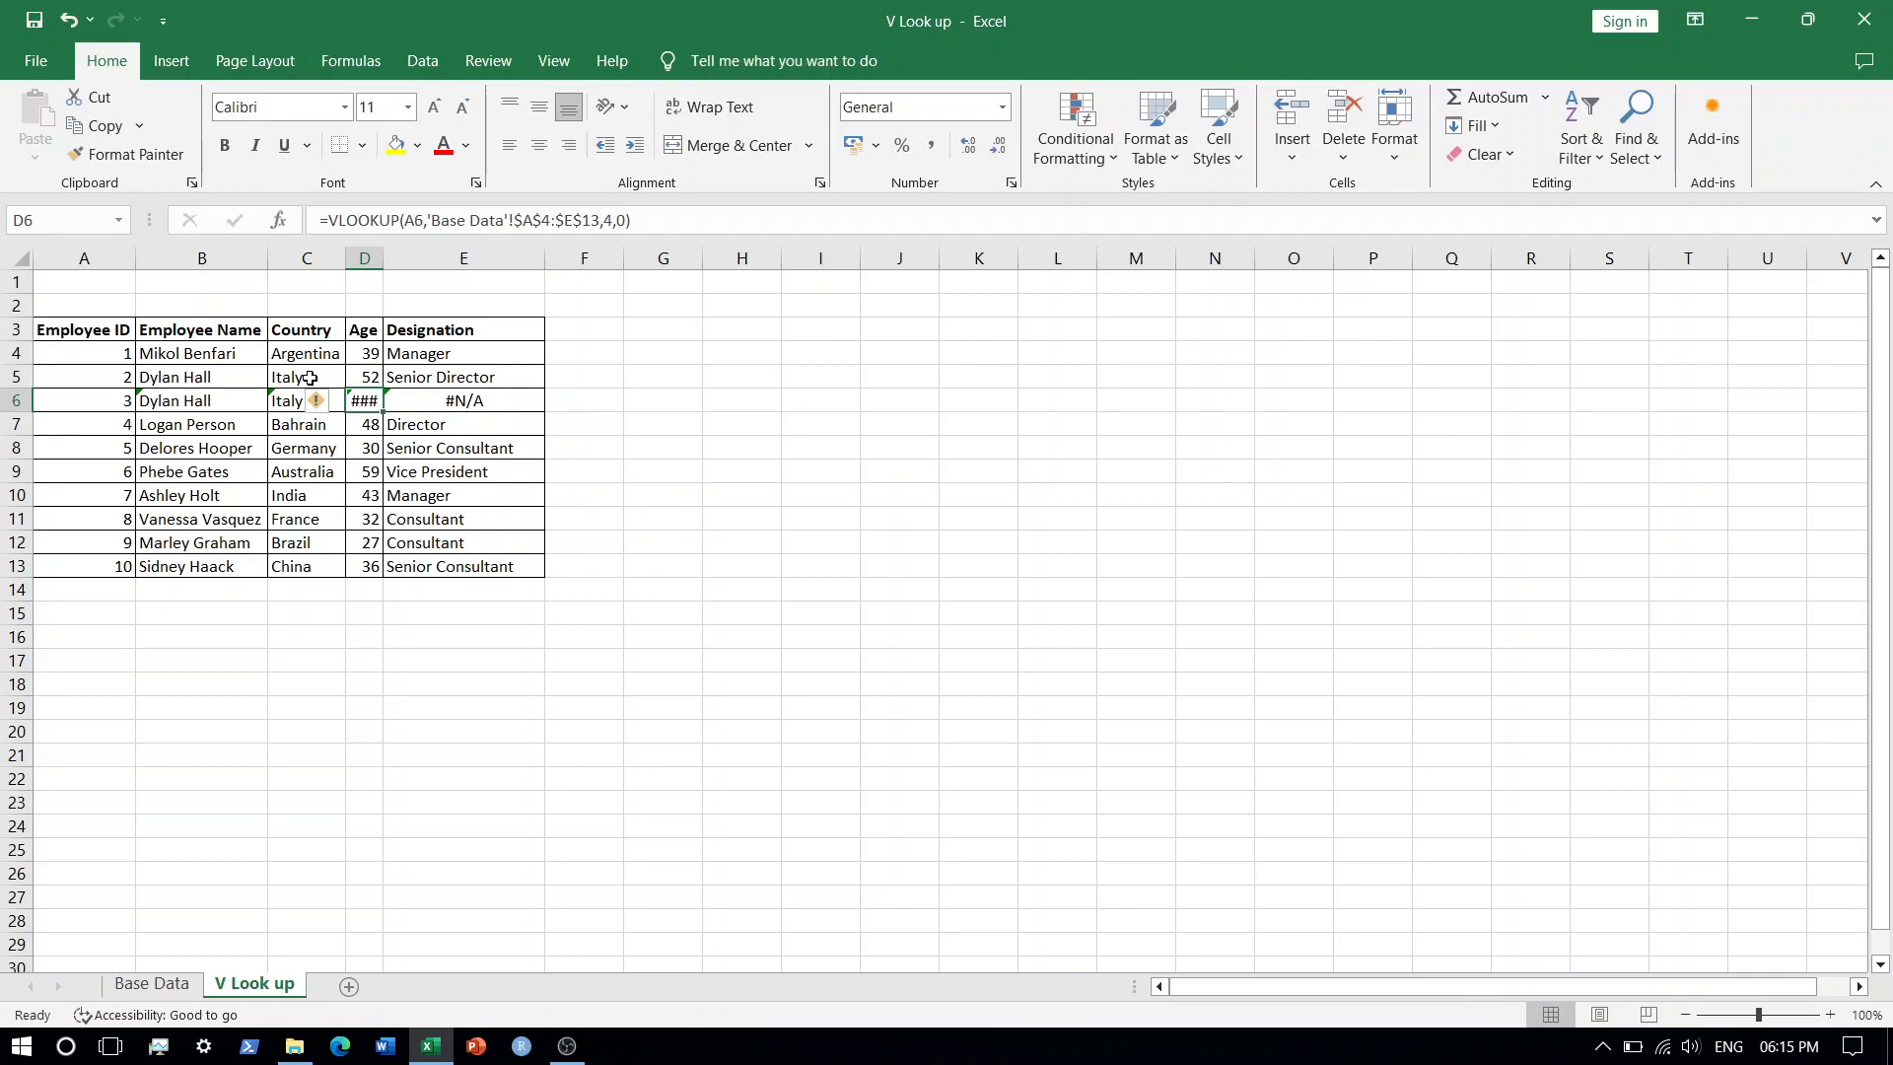
pyautogui.press('F2')
pyautogui.press('Left')
pyautogui.press('BackSpace')
pyautogui.write('1')
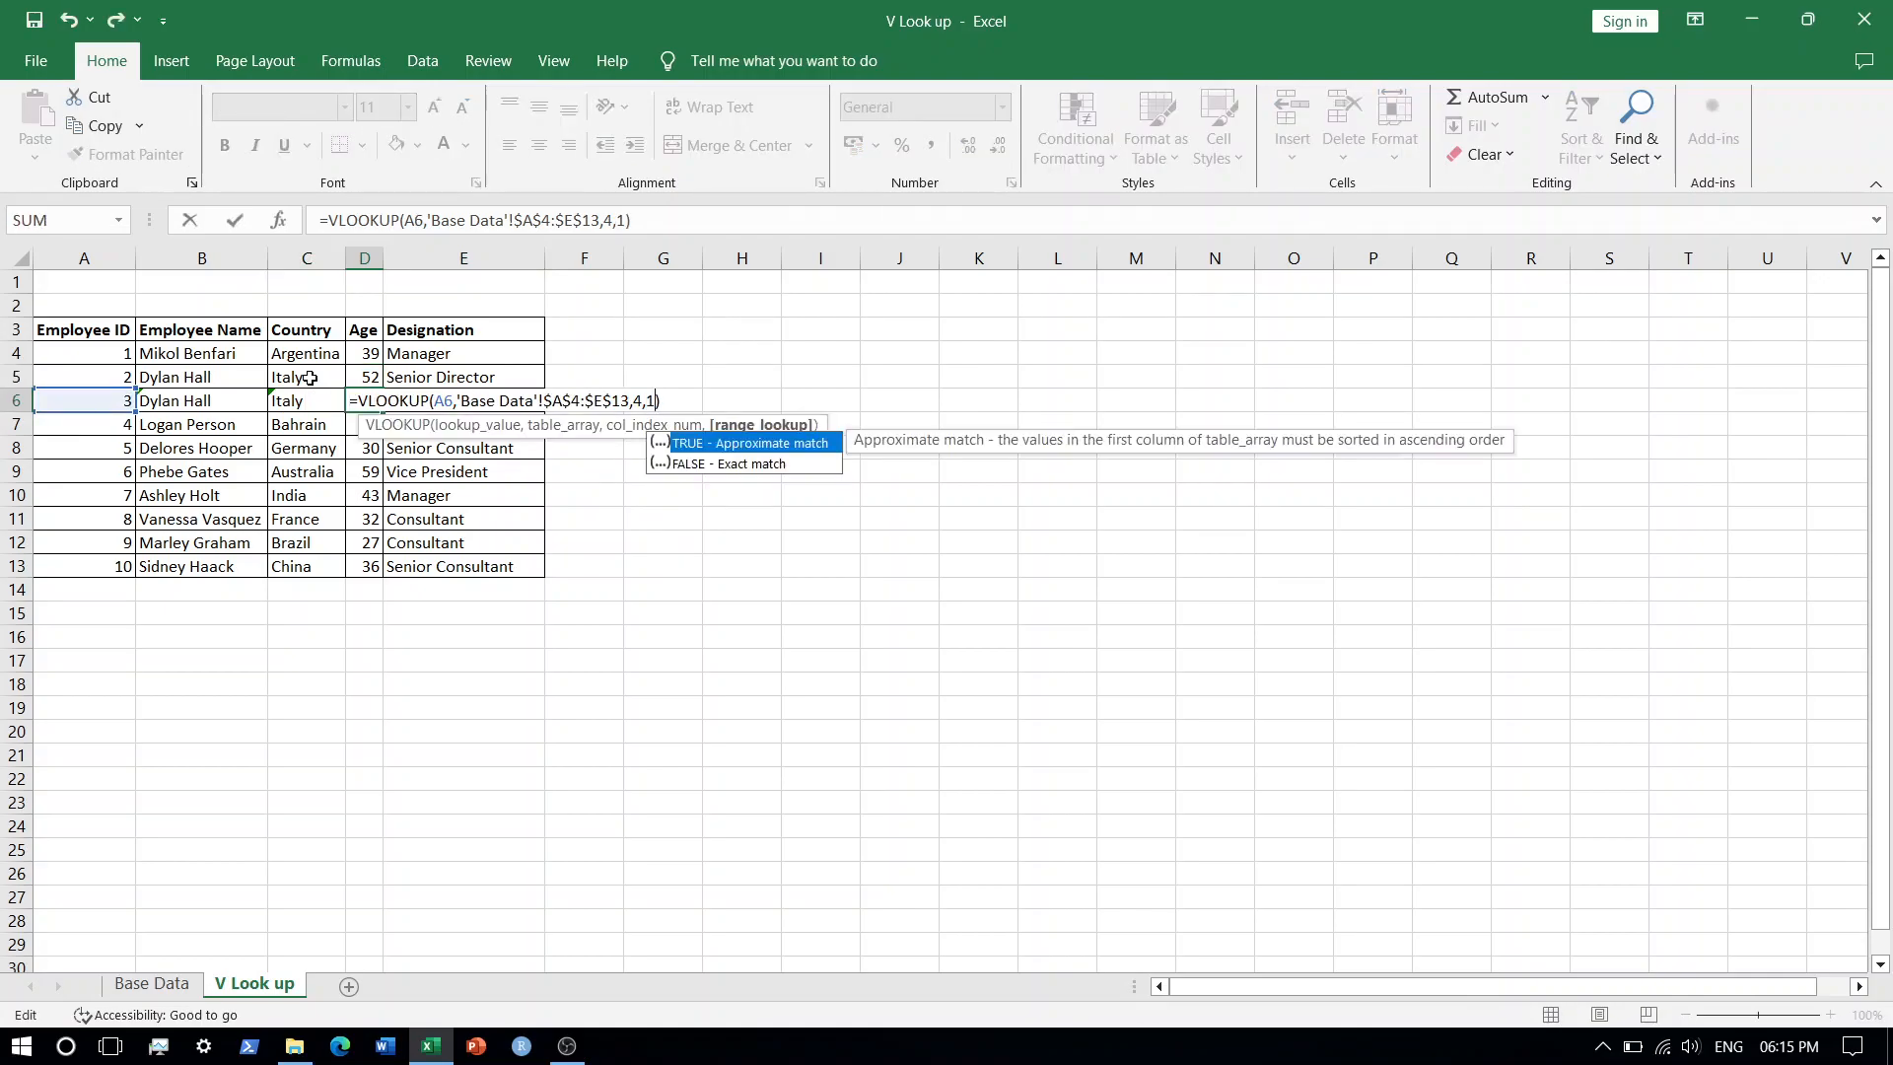
pyautogui.press('Return')
pyautogui.press('Return')
# Set the last argument of the Designation formula in E6 to approximate match.
pyautogui.press('Up')
pyautogui.press('Up')
pyautogui.press('Up')
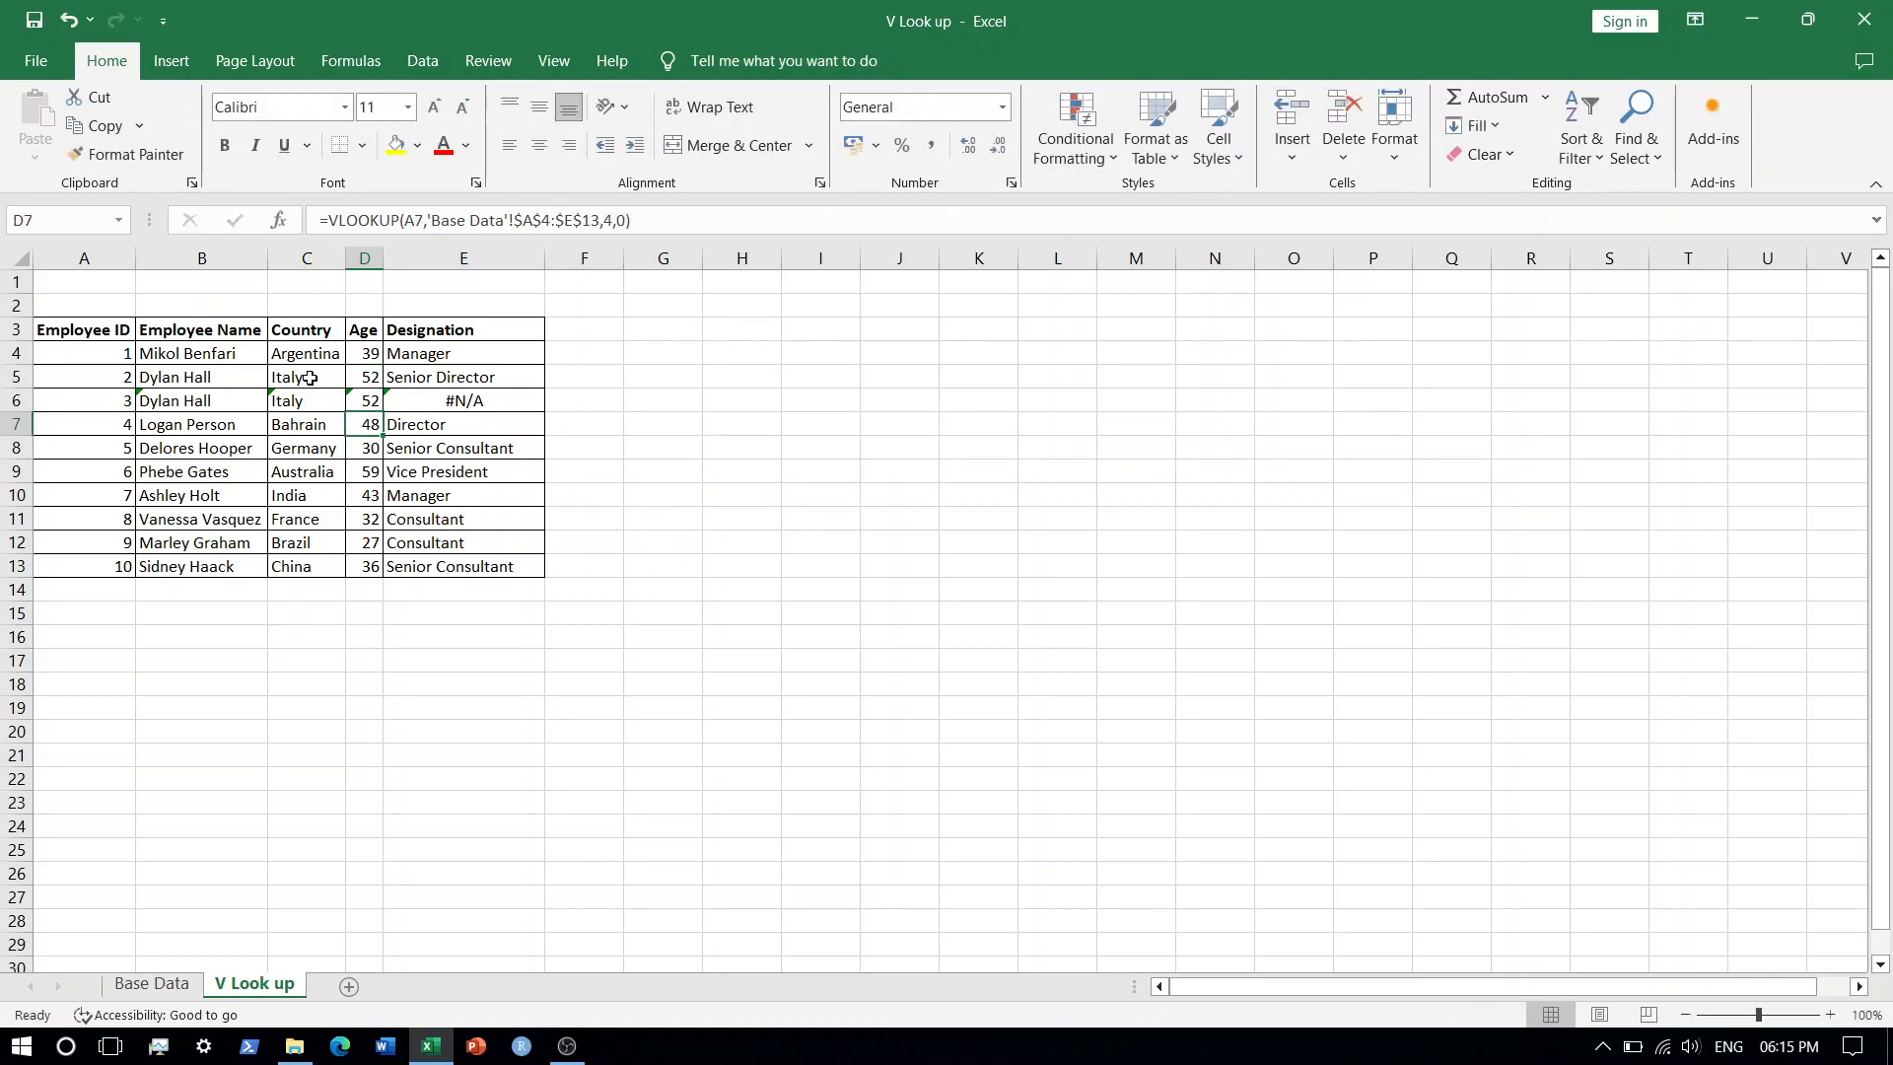
pyautogui.press('Down')
pyautogui.press('Right')
pyautogui.press('F2')
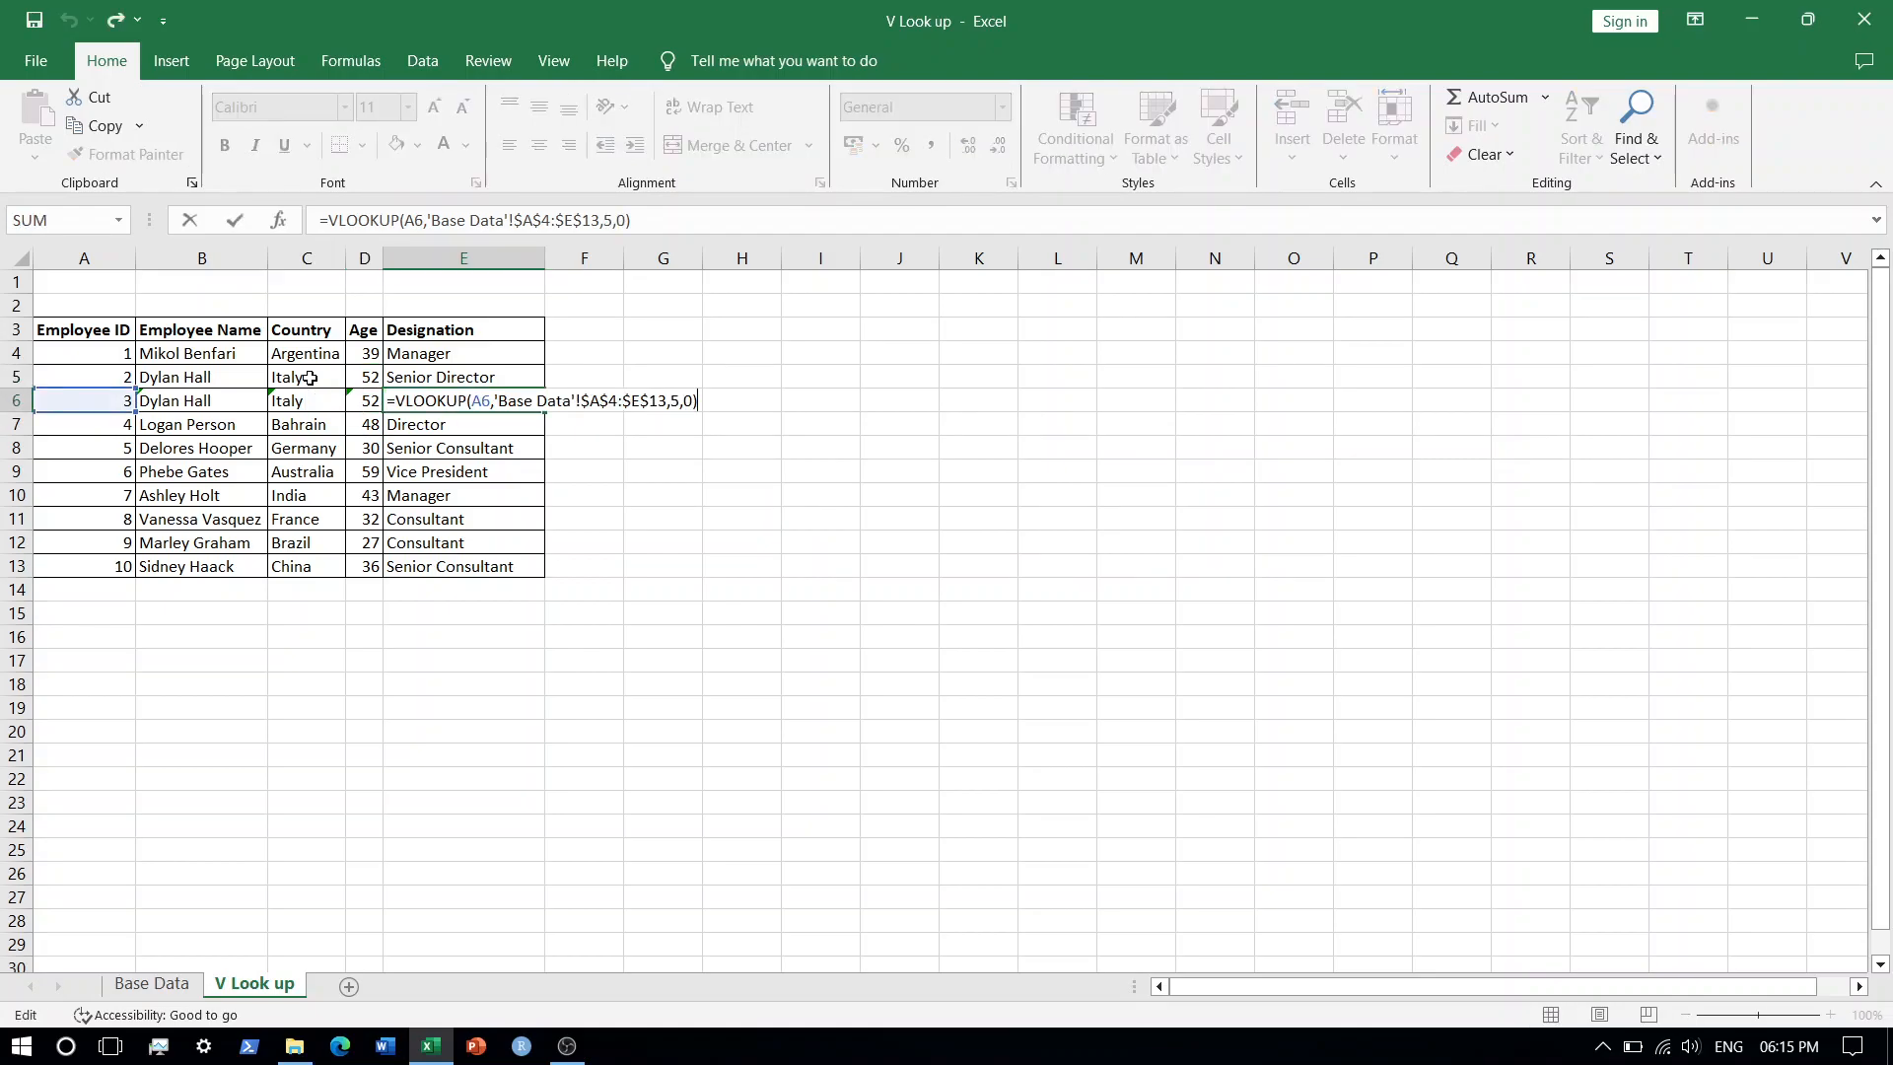
pyautogui.press('Left')
pyautogui.press('BackSpace')
pyautogui.write('0')
pyautogui.press('Return')
# Change the Employee ID in A9 on the V Look up sheet to 6.2.
pyautogui.press('Down')
pyautogui.press('Down')
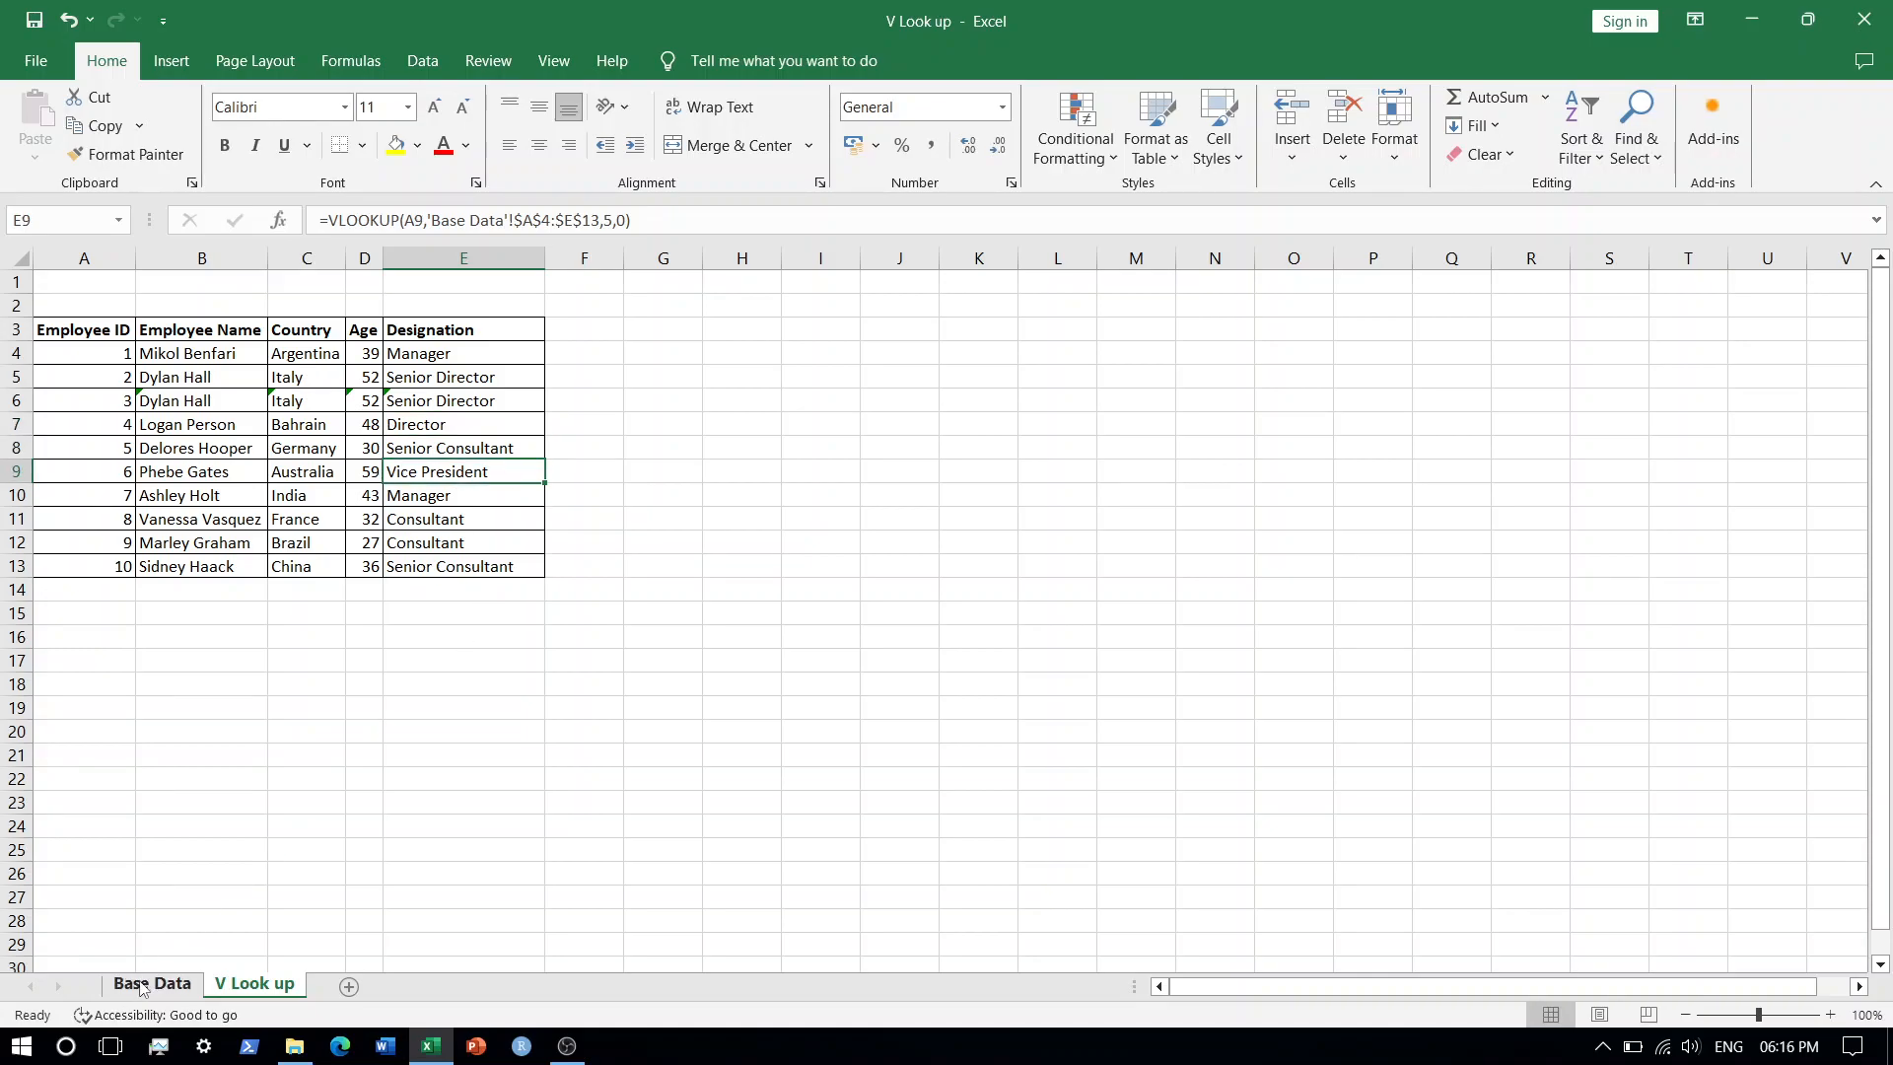
pyautogui.click(114, 477)
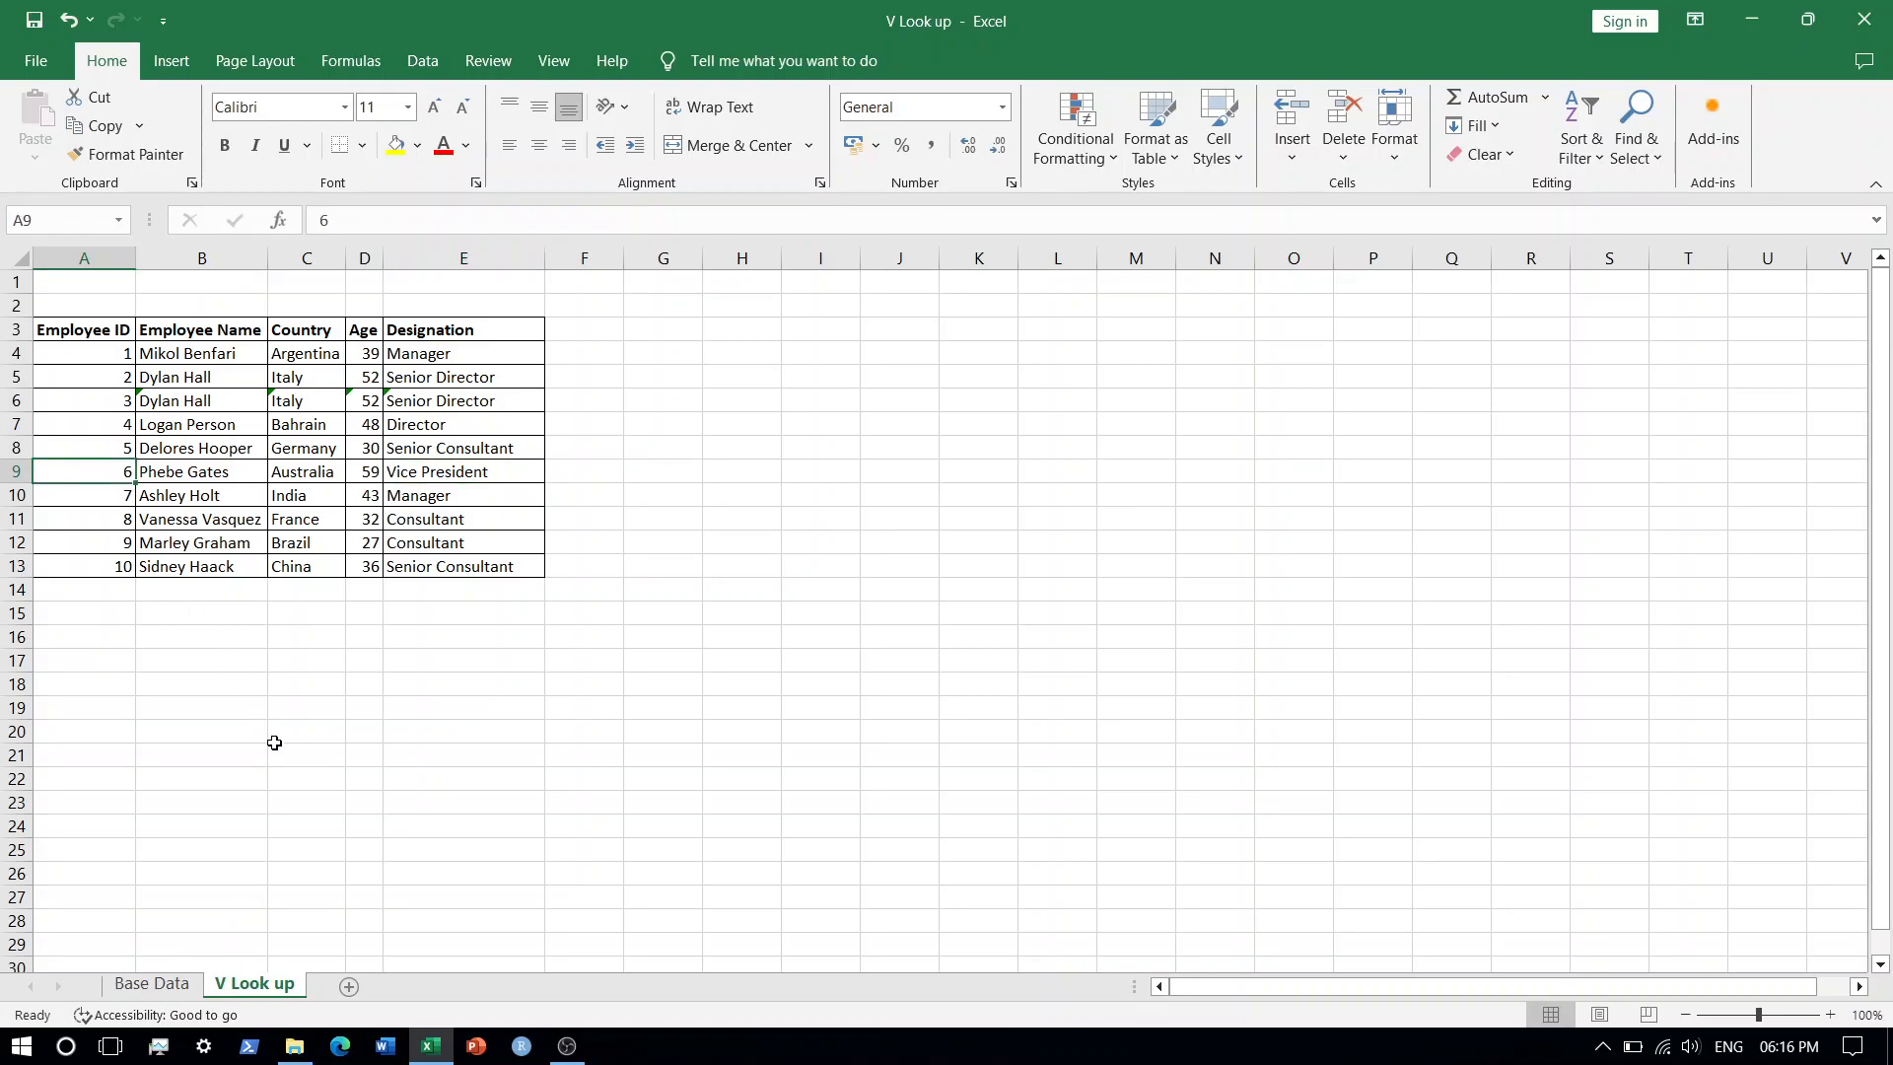
pyautogui.write('6.2')
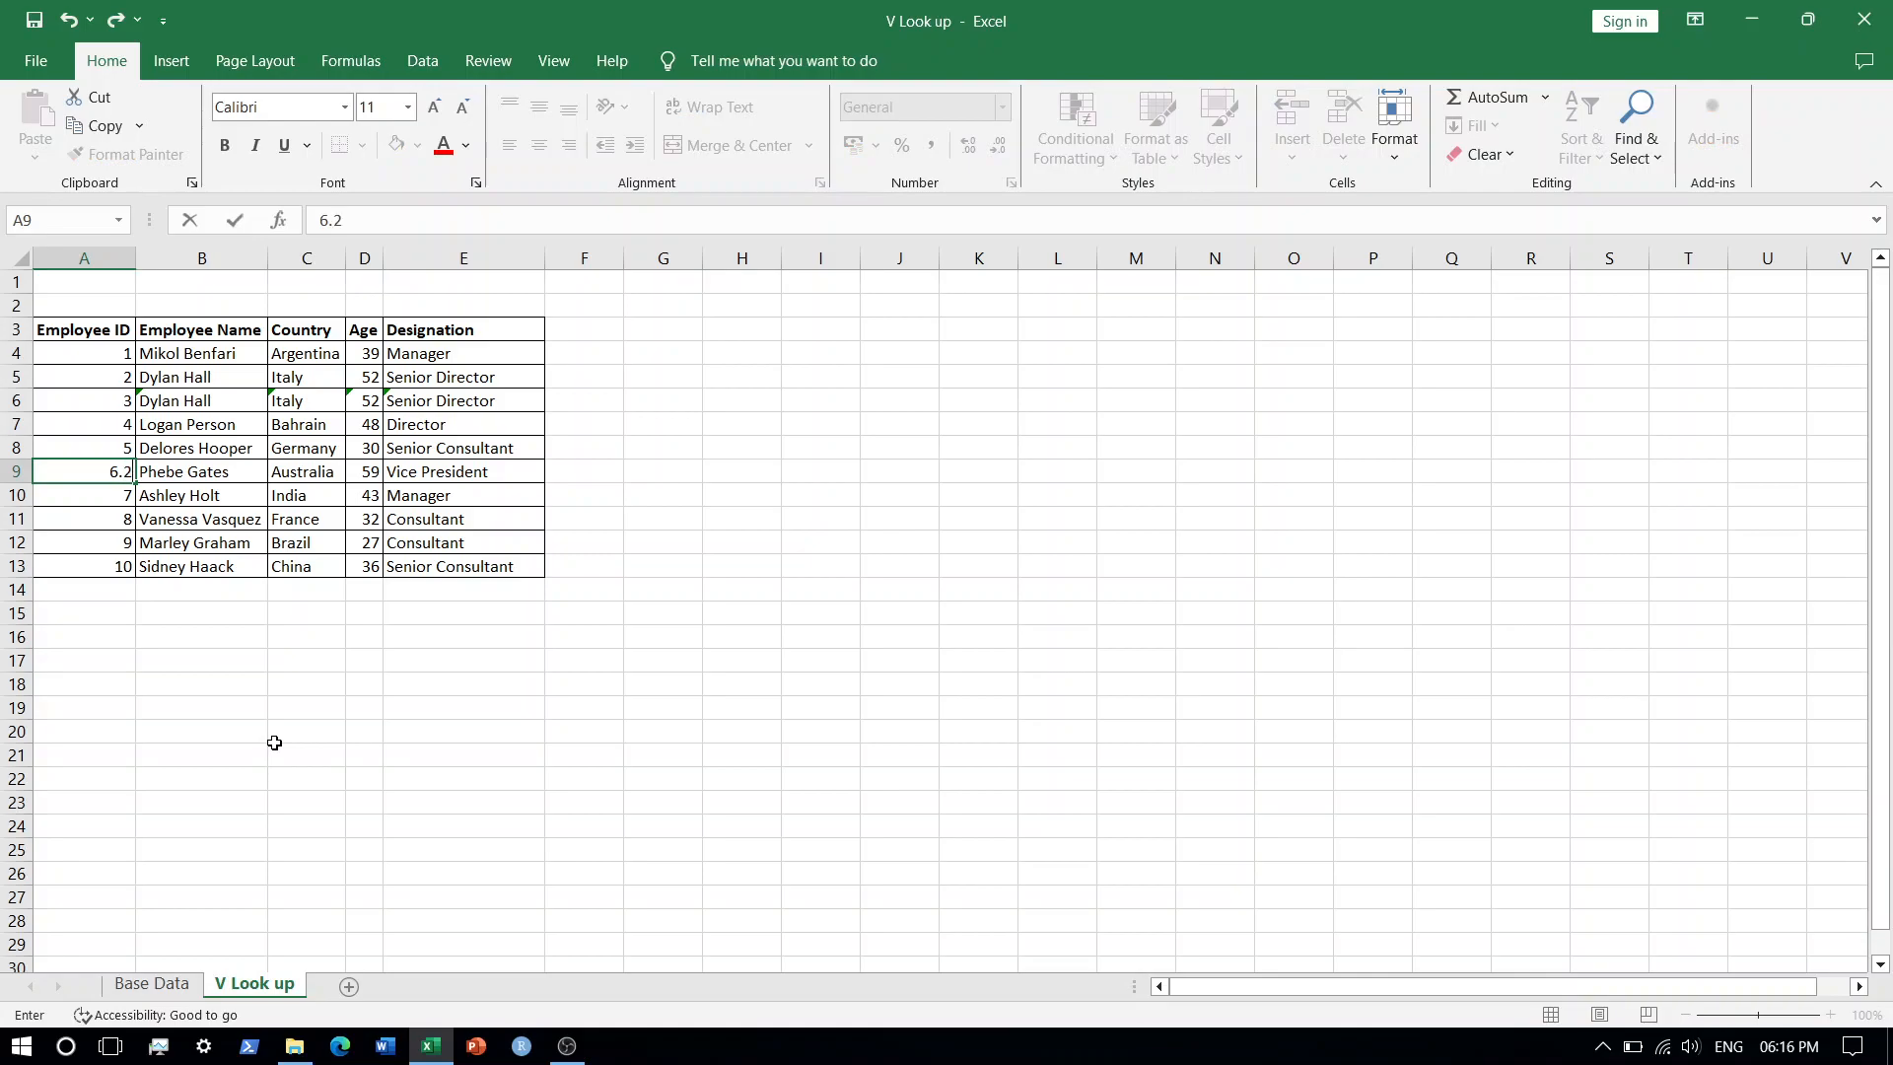
pyautogui.press('Return')
# Inspect the row 9 lookup results on V Look up and compare them with the Base Data sheet's Employee IDs.
pyautogui.press('Up')
pyautogui.press('Right')
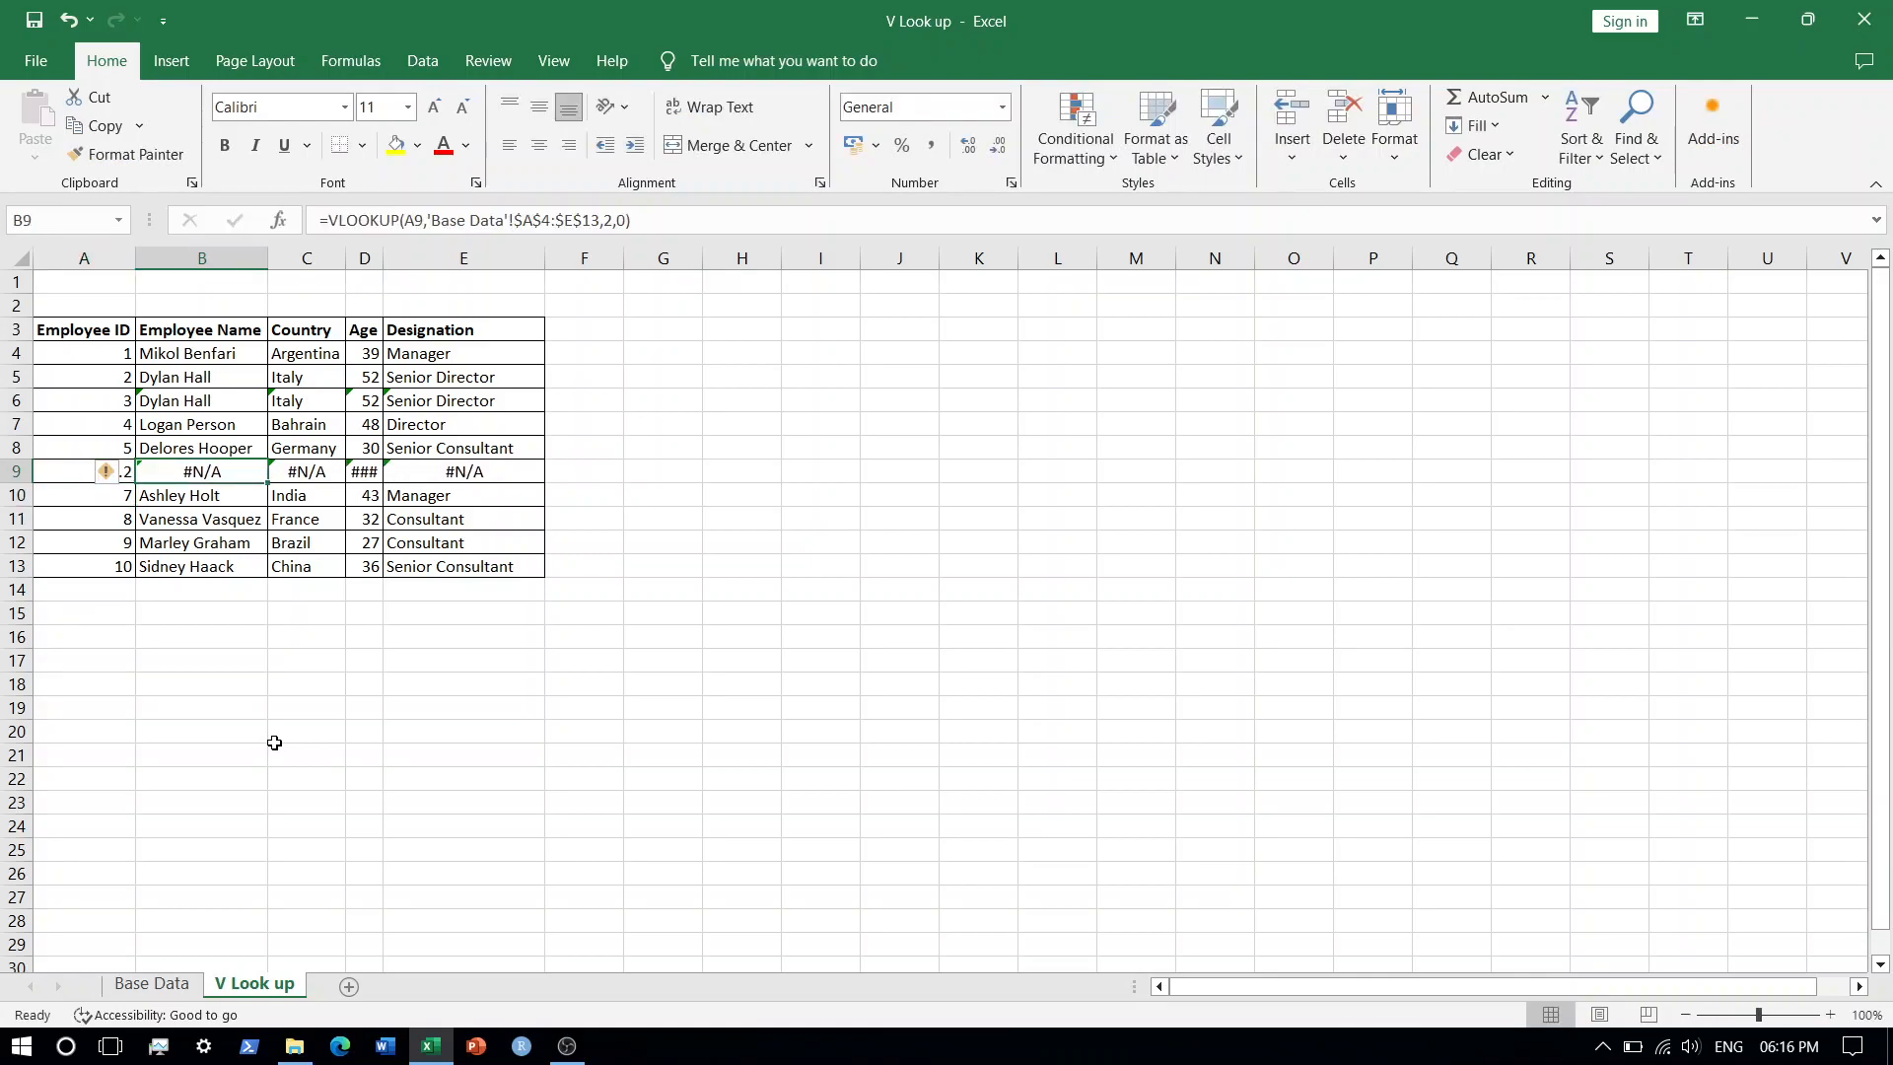
pyautogui.hotkey('shift', 'Right')
pyautogui.hotkey('shift', 'Right')
pyautogui.hotkey('shift', 'Right')
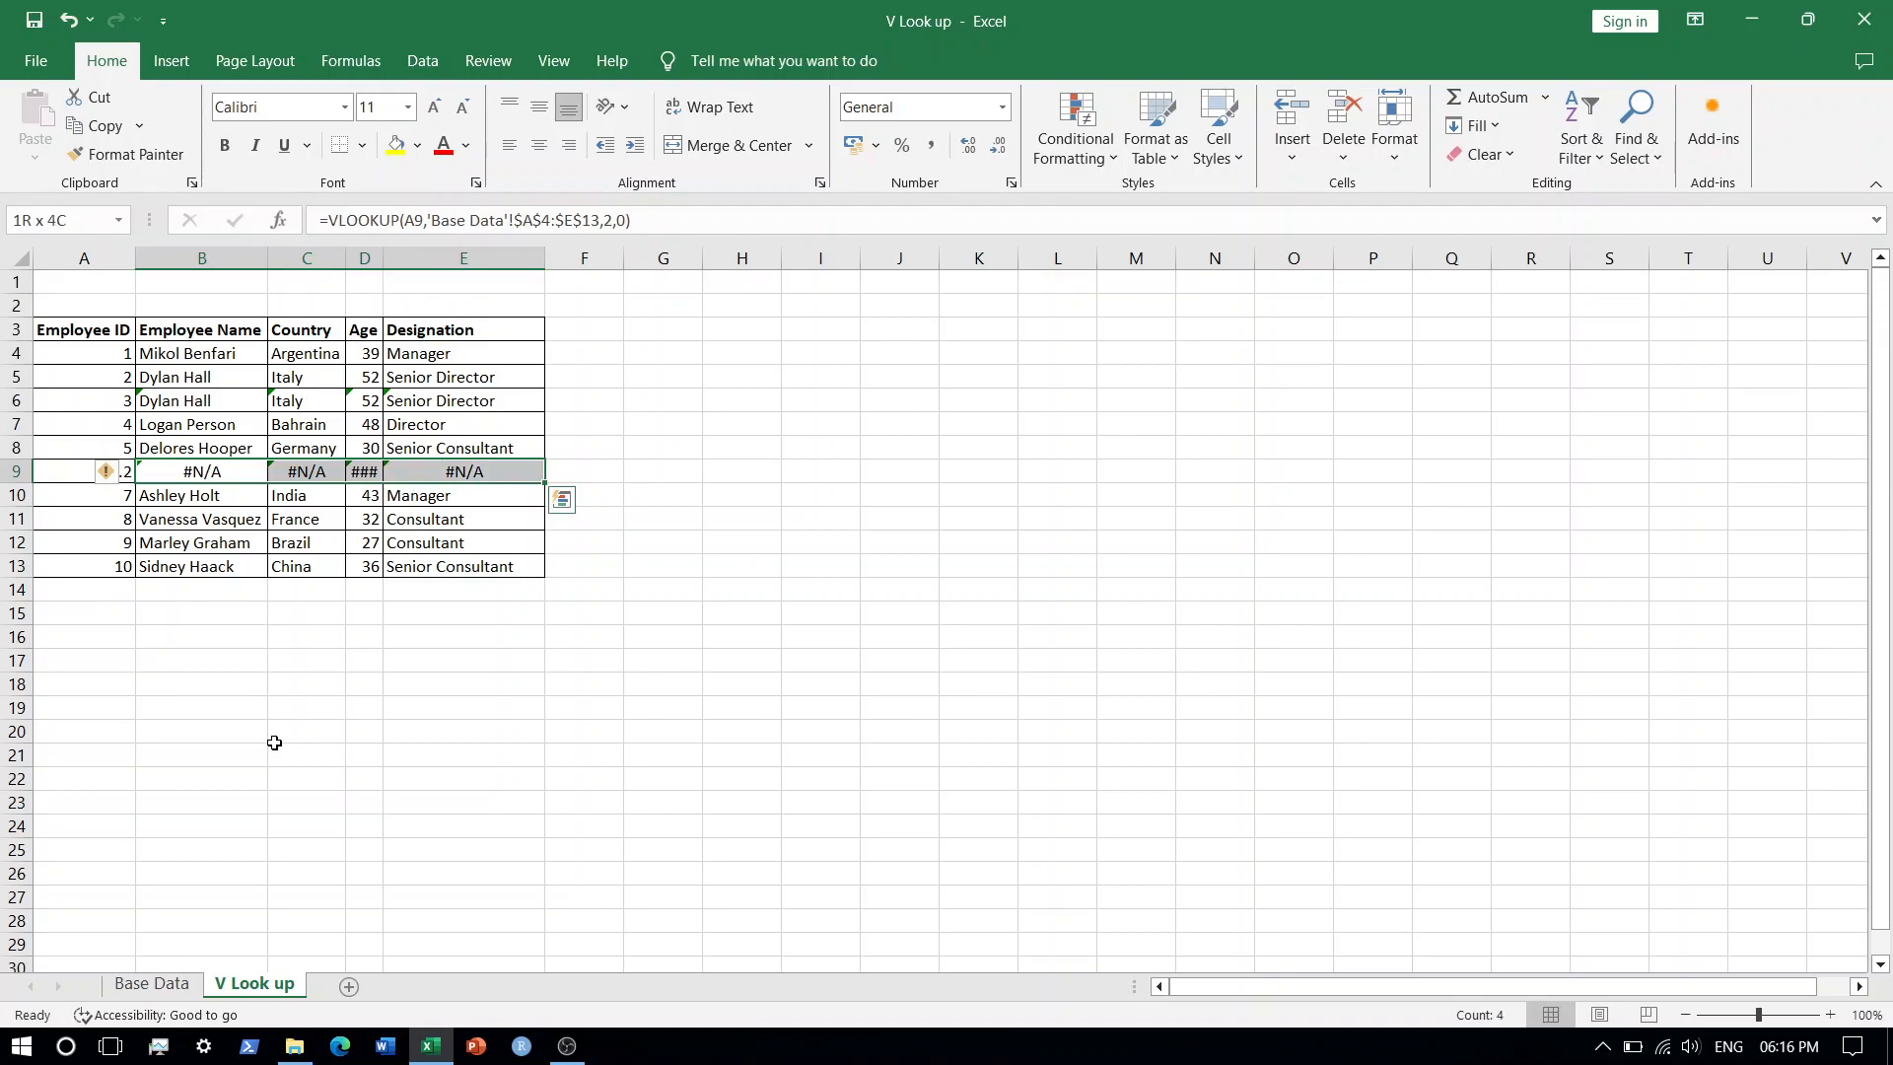
pyautogui.press('Left')
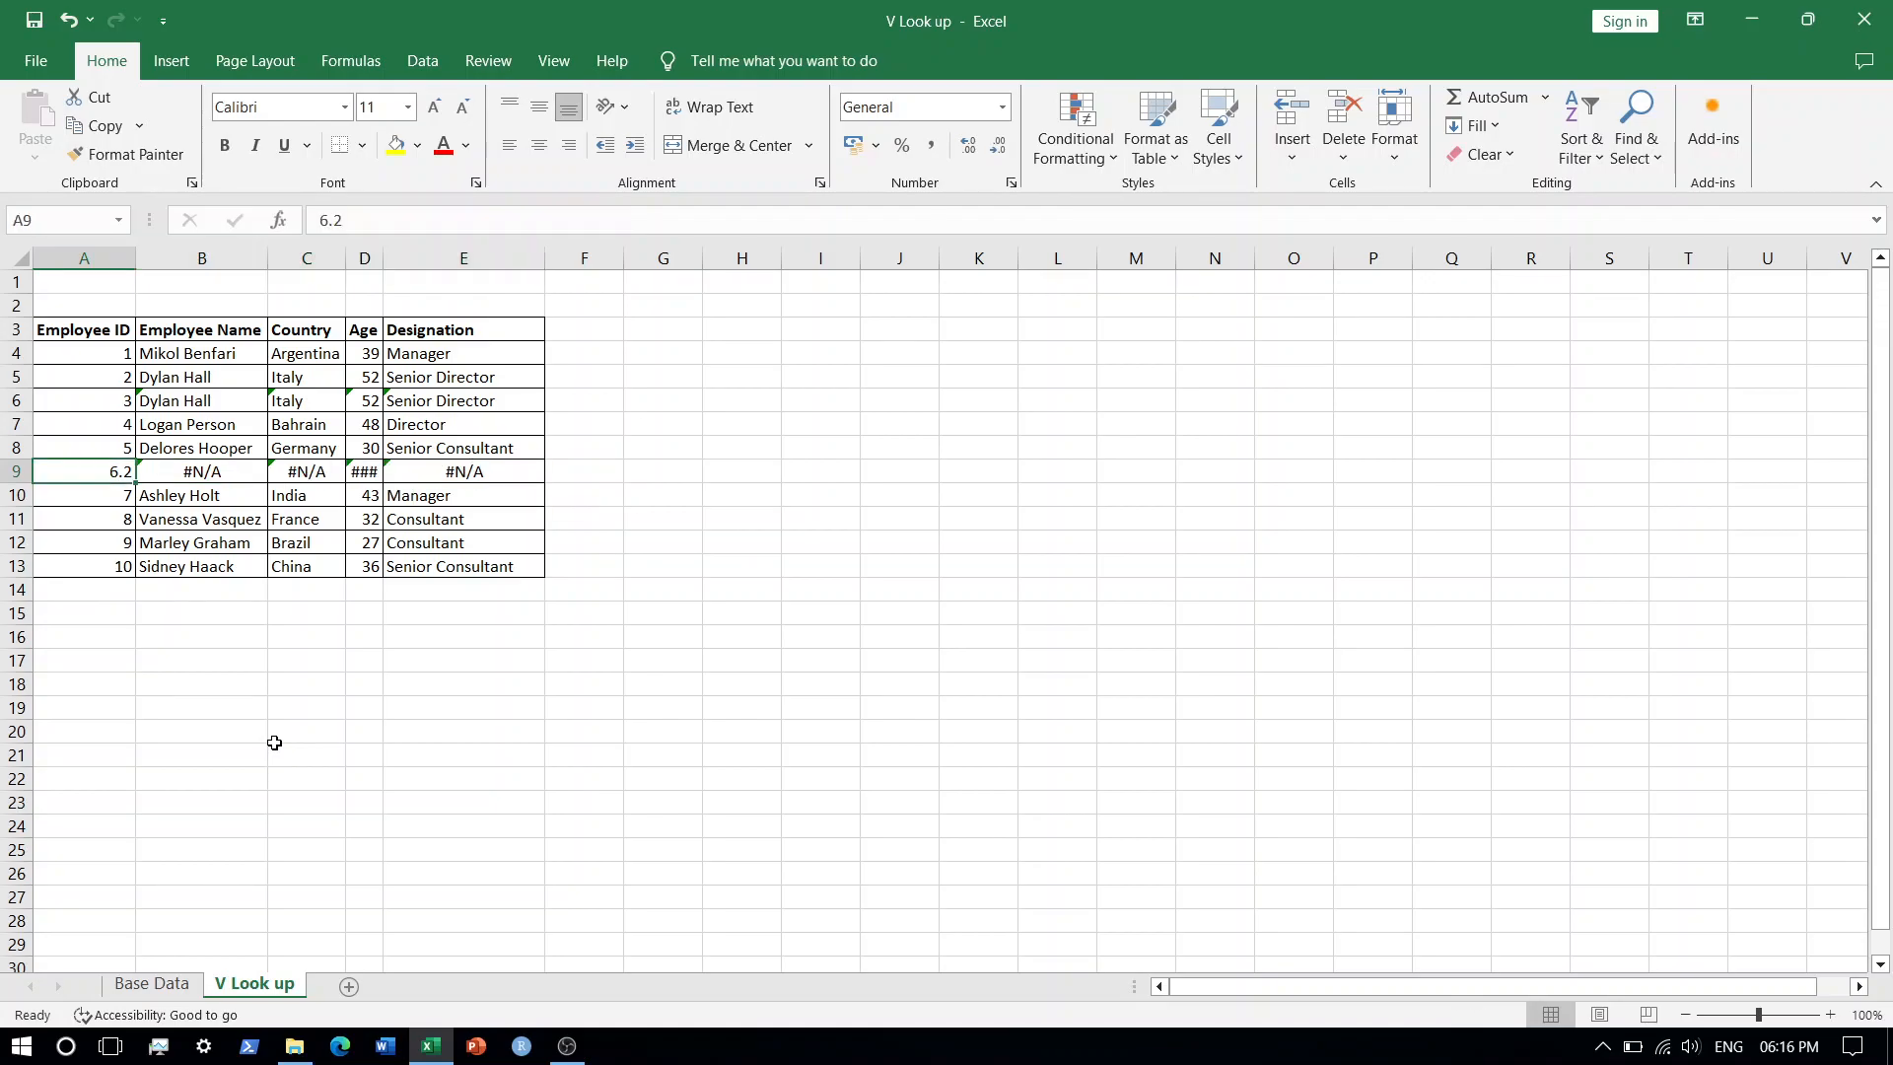
pyautogui.click(150, 984)
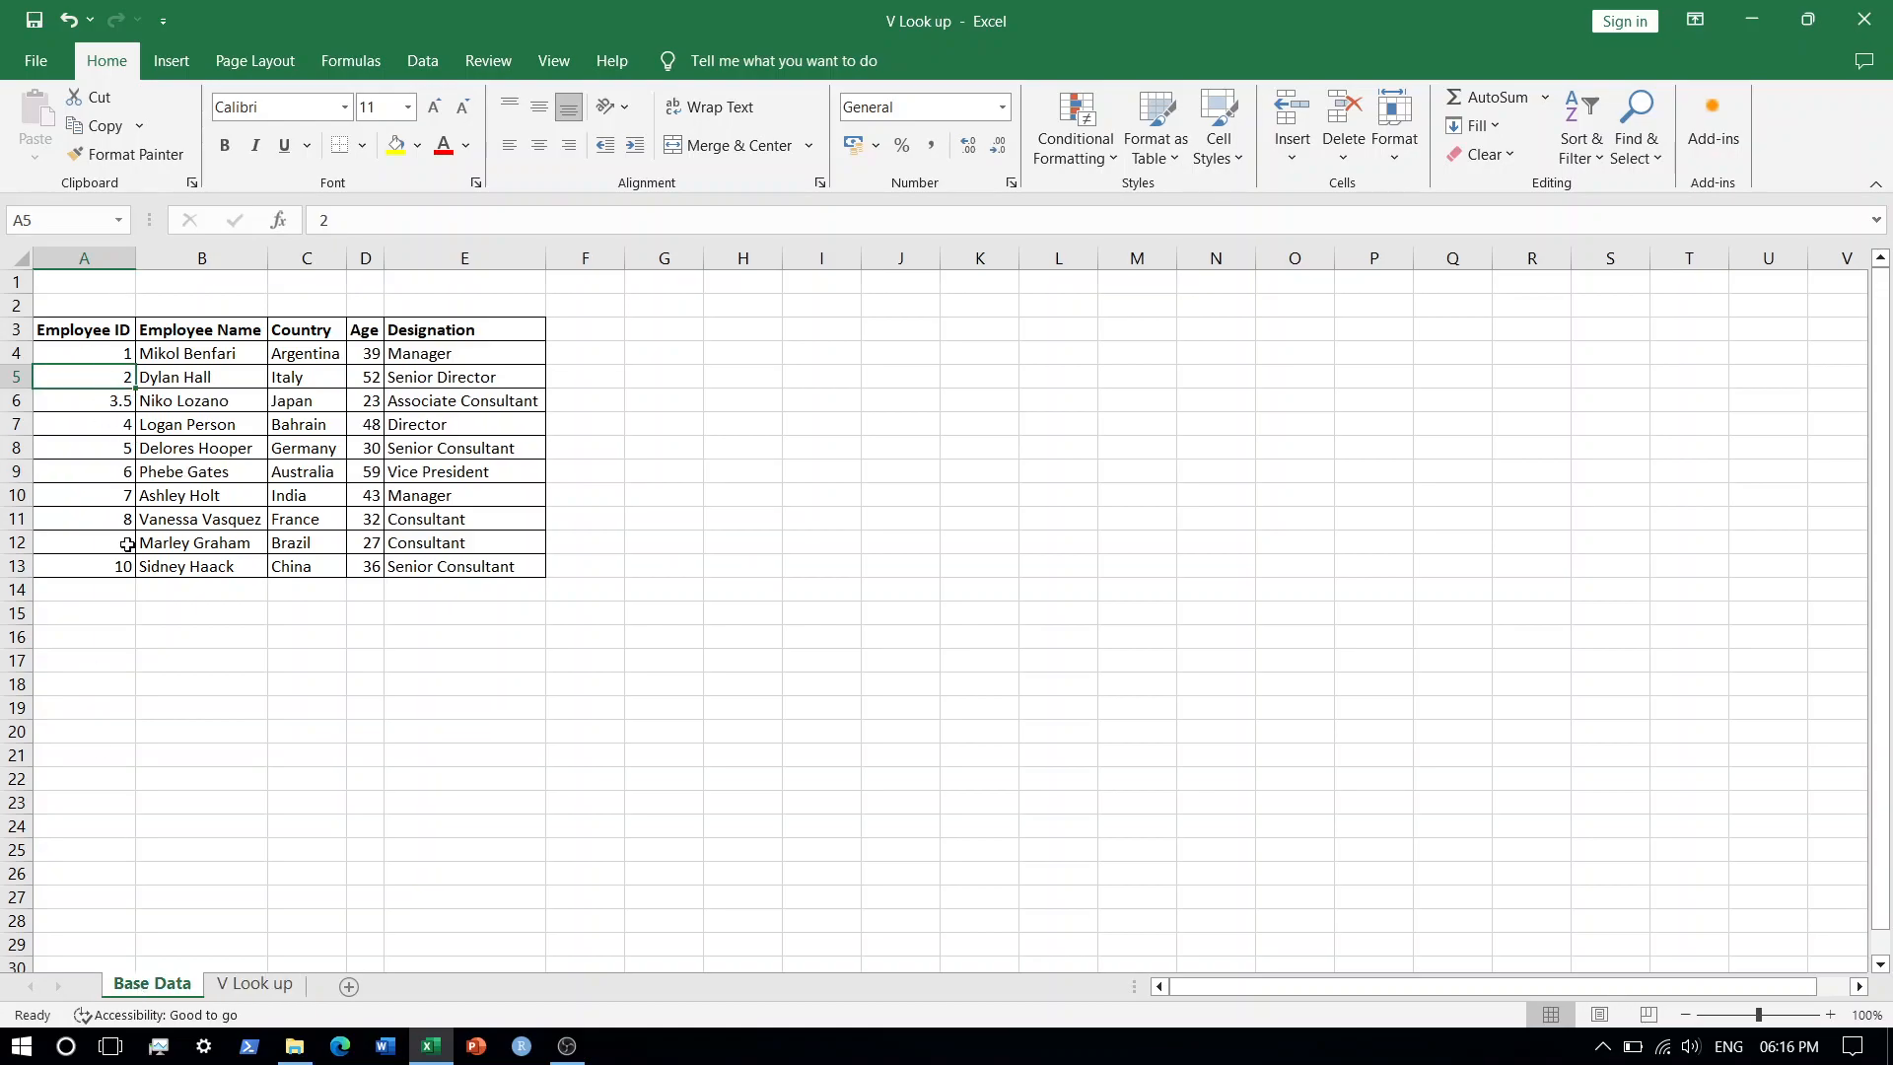
pyautogui.click(262, 984)
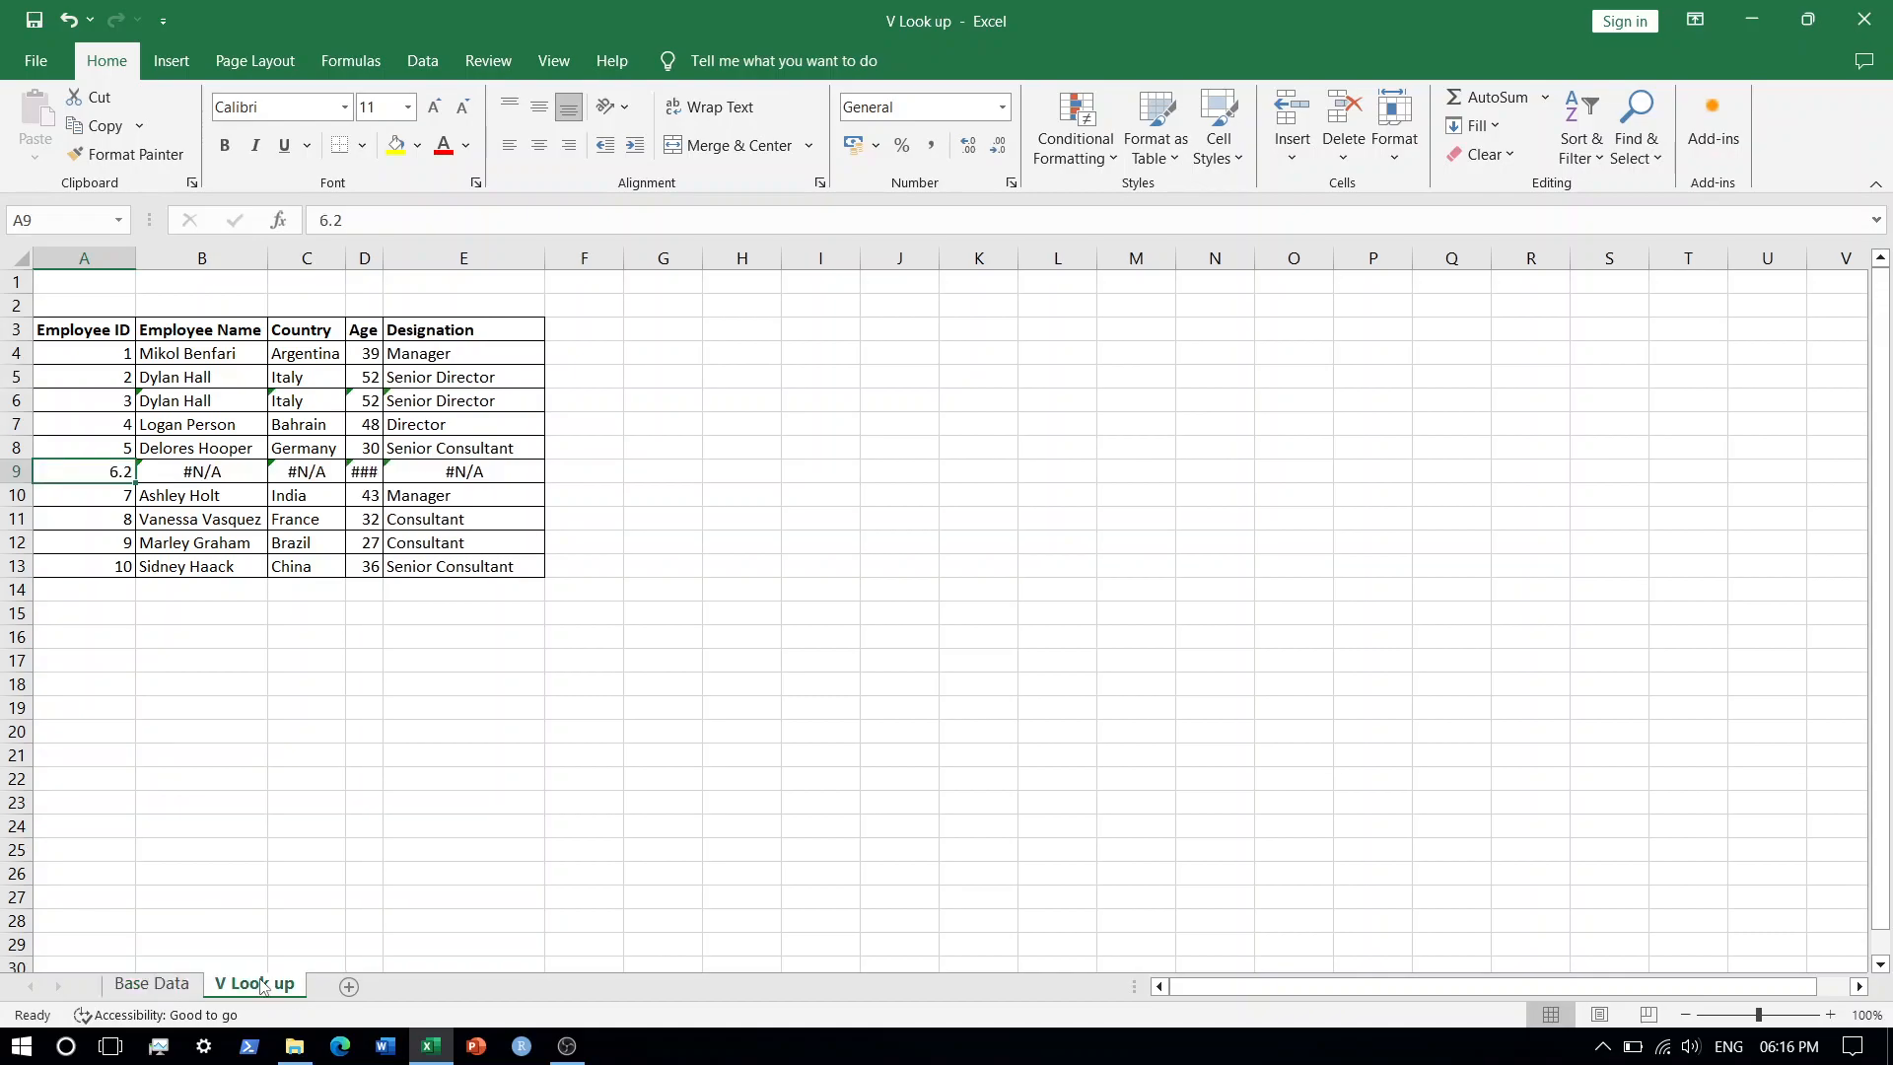
# Set the last argument of the Employee Name formula in B9 to 1 for approximate match.
pyautogui.doubleClick(201, 464)
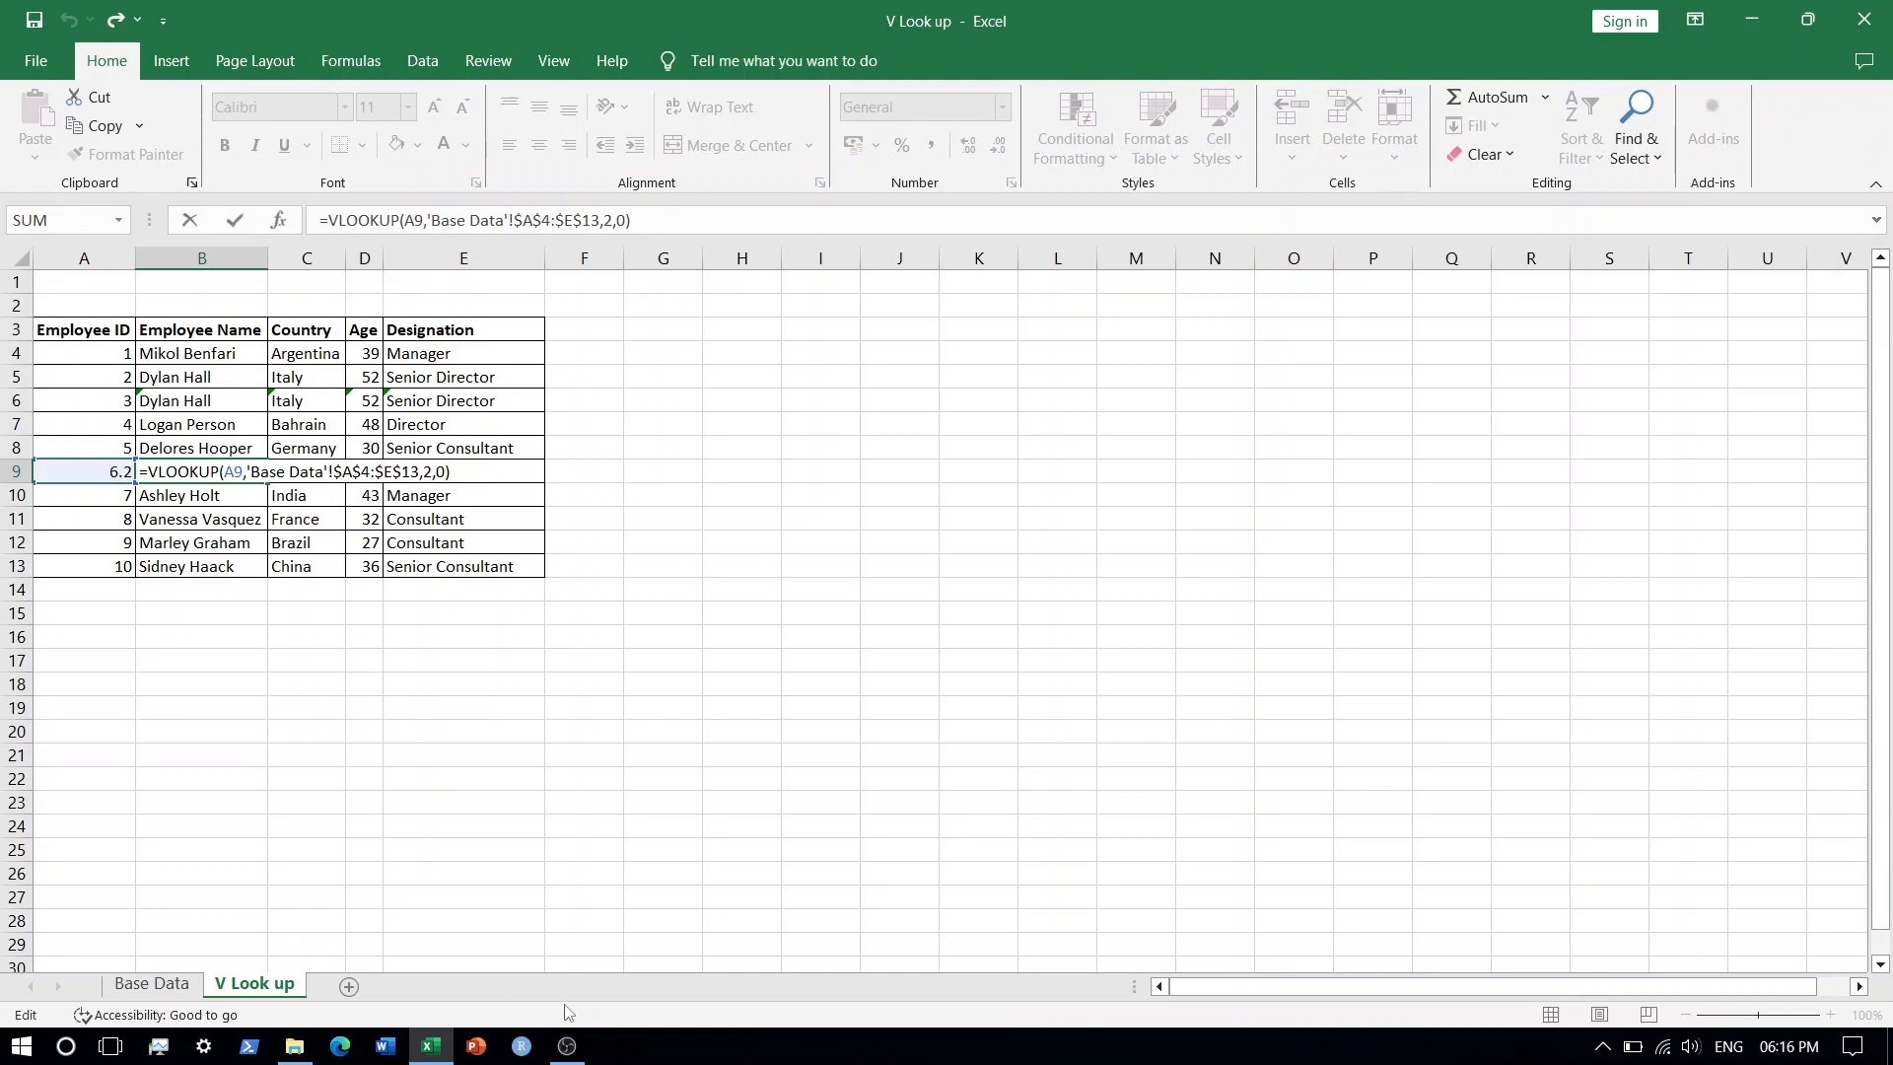
pyautogui.click(445, 473)
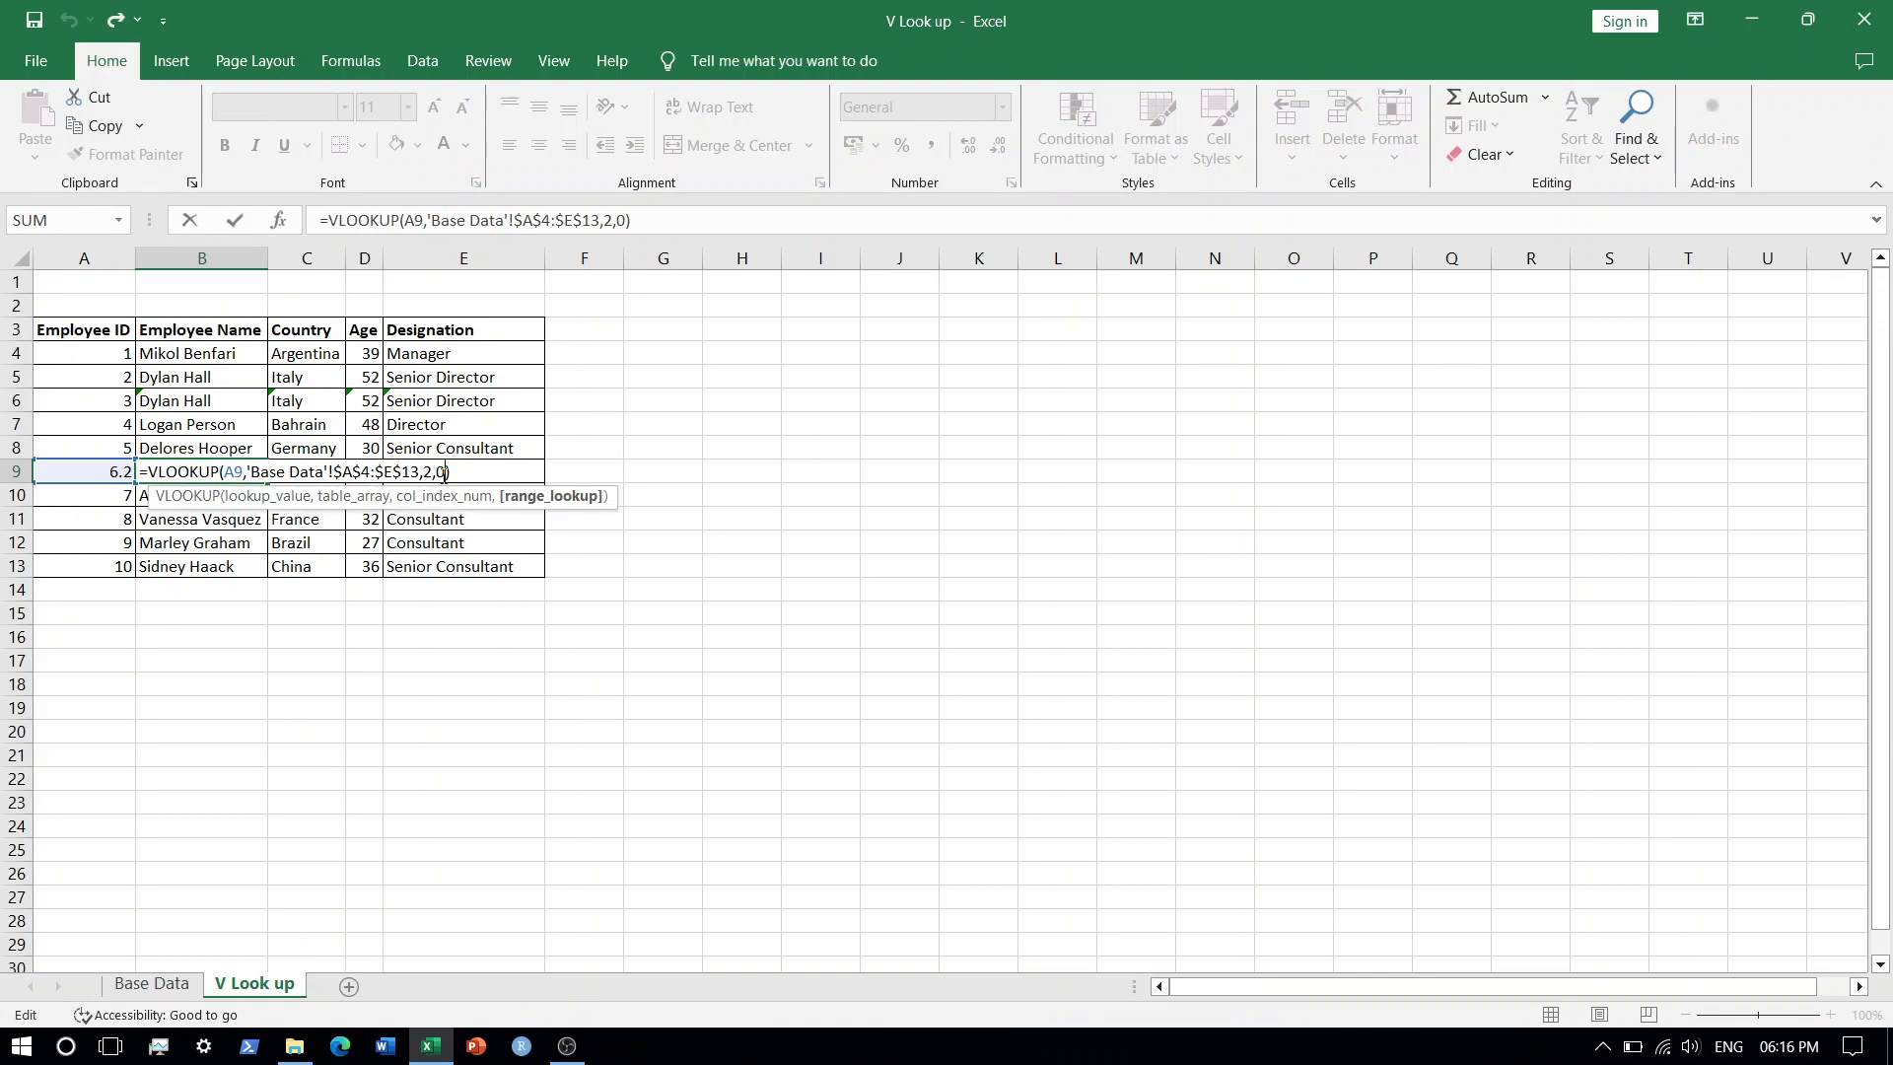
pyautogui.press('BackSpace')
pyautogui.write('1')
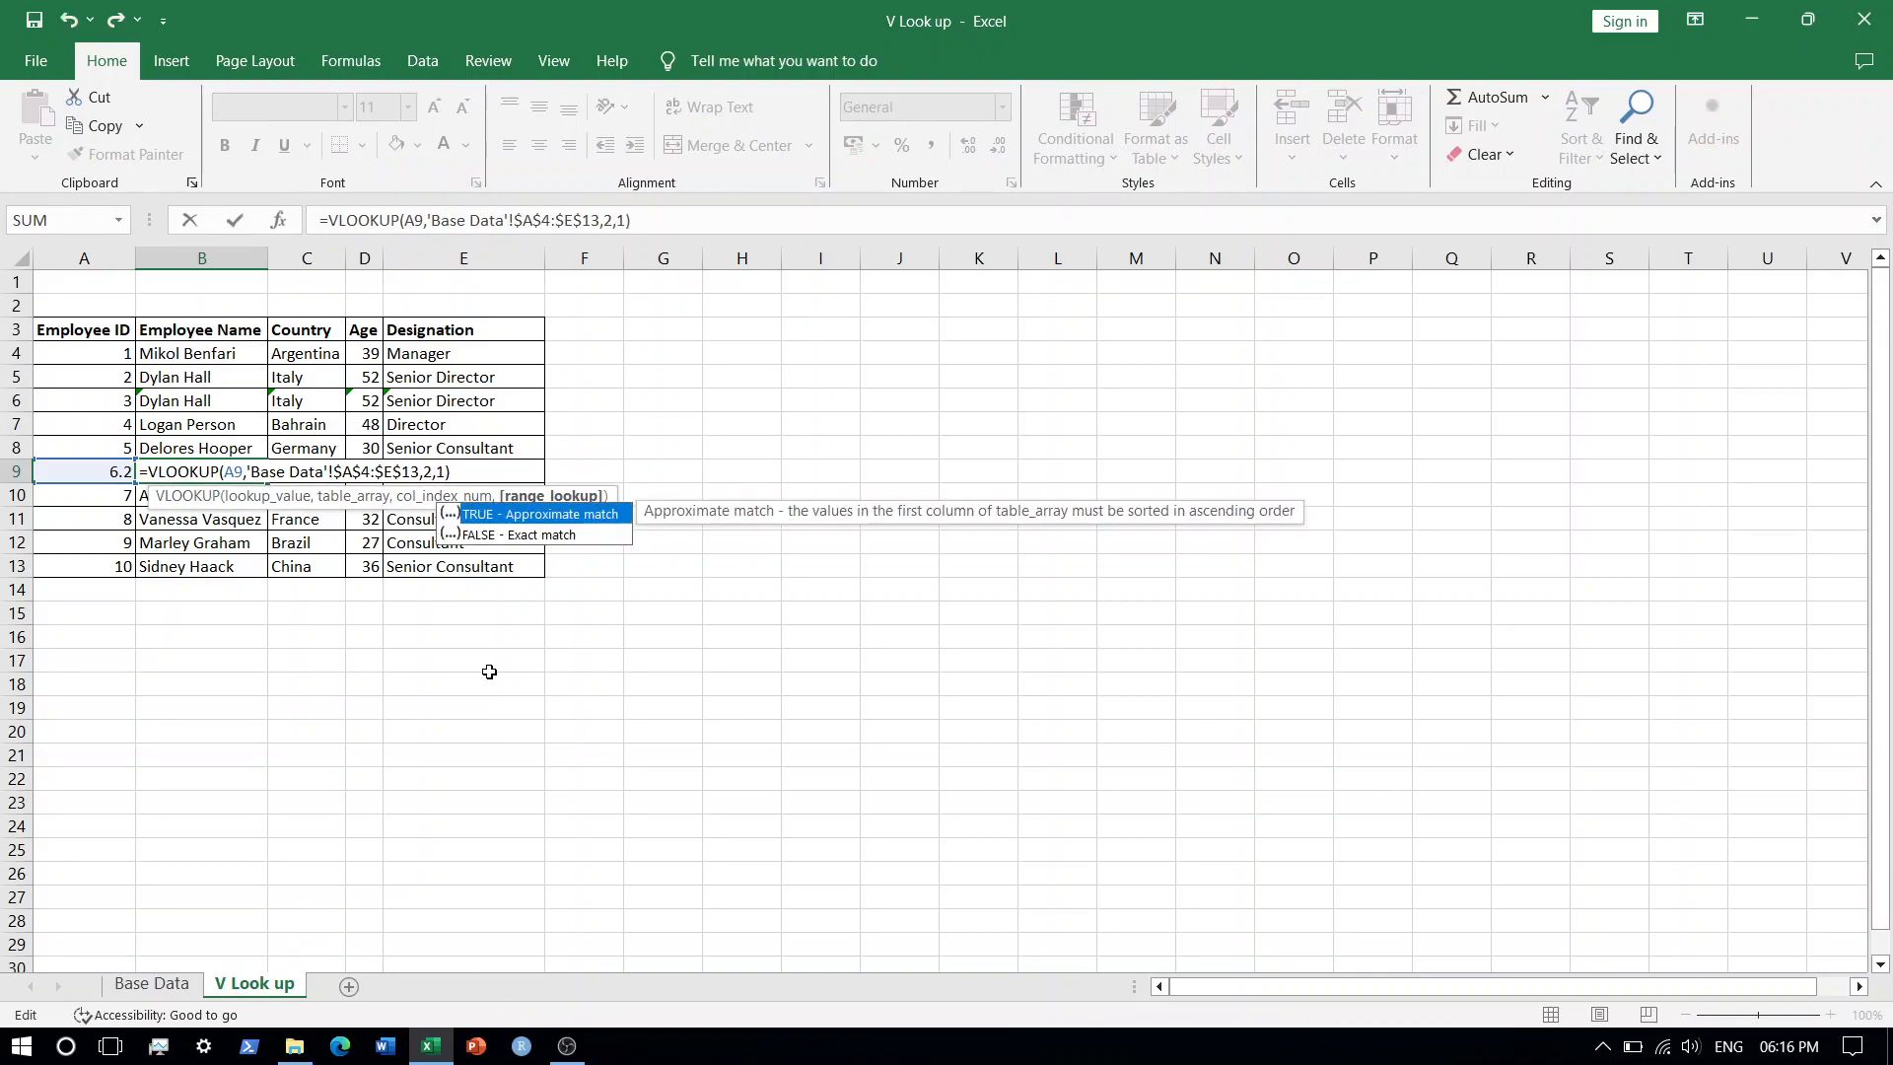
pyautogui.press('Return')
pyautogui.press('Up')
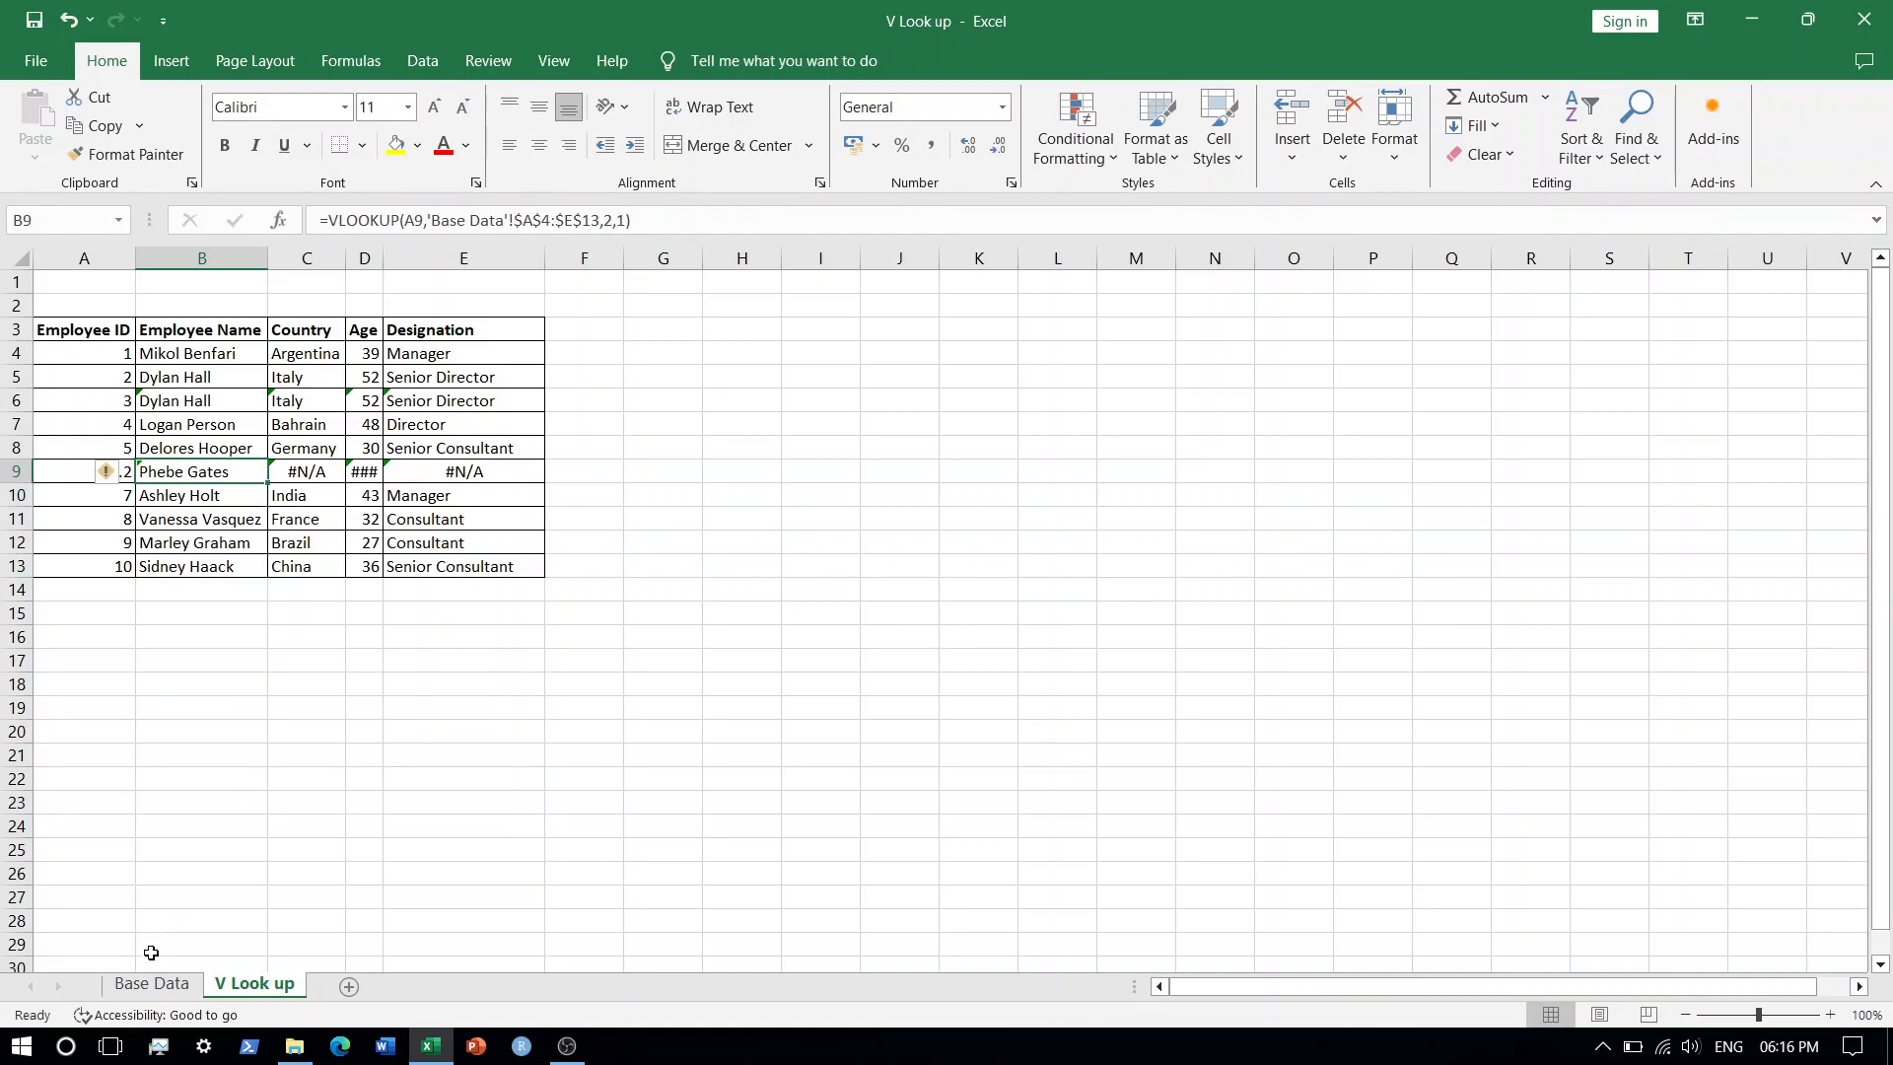
# Set the last argument of the Country formula in C9 to 1 for approximate match.
pyautogui.click(151, 983)
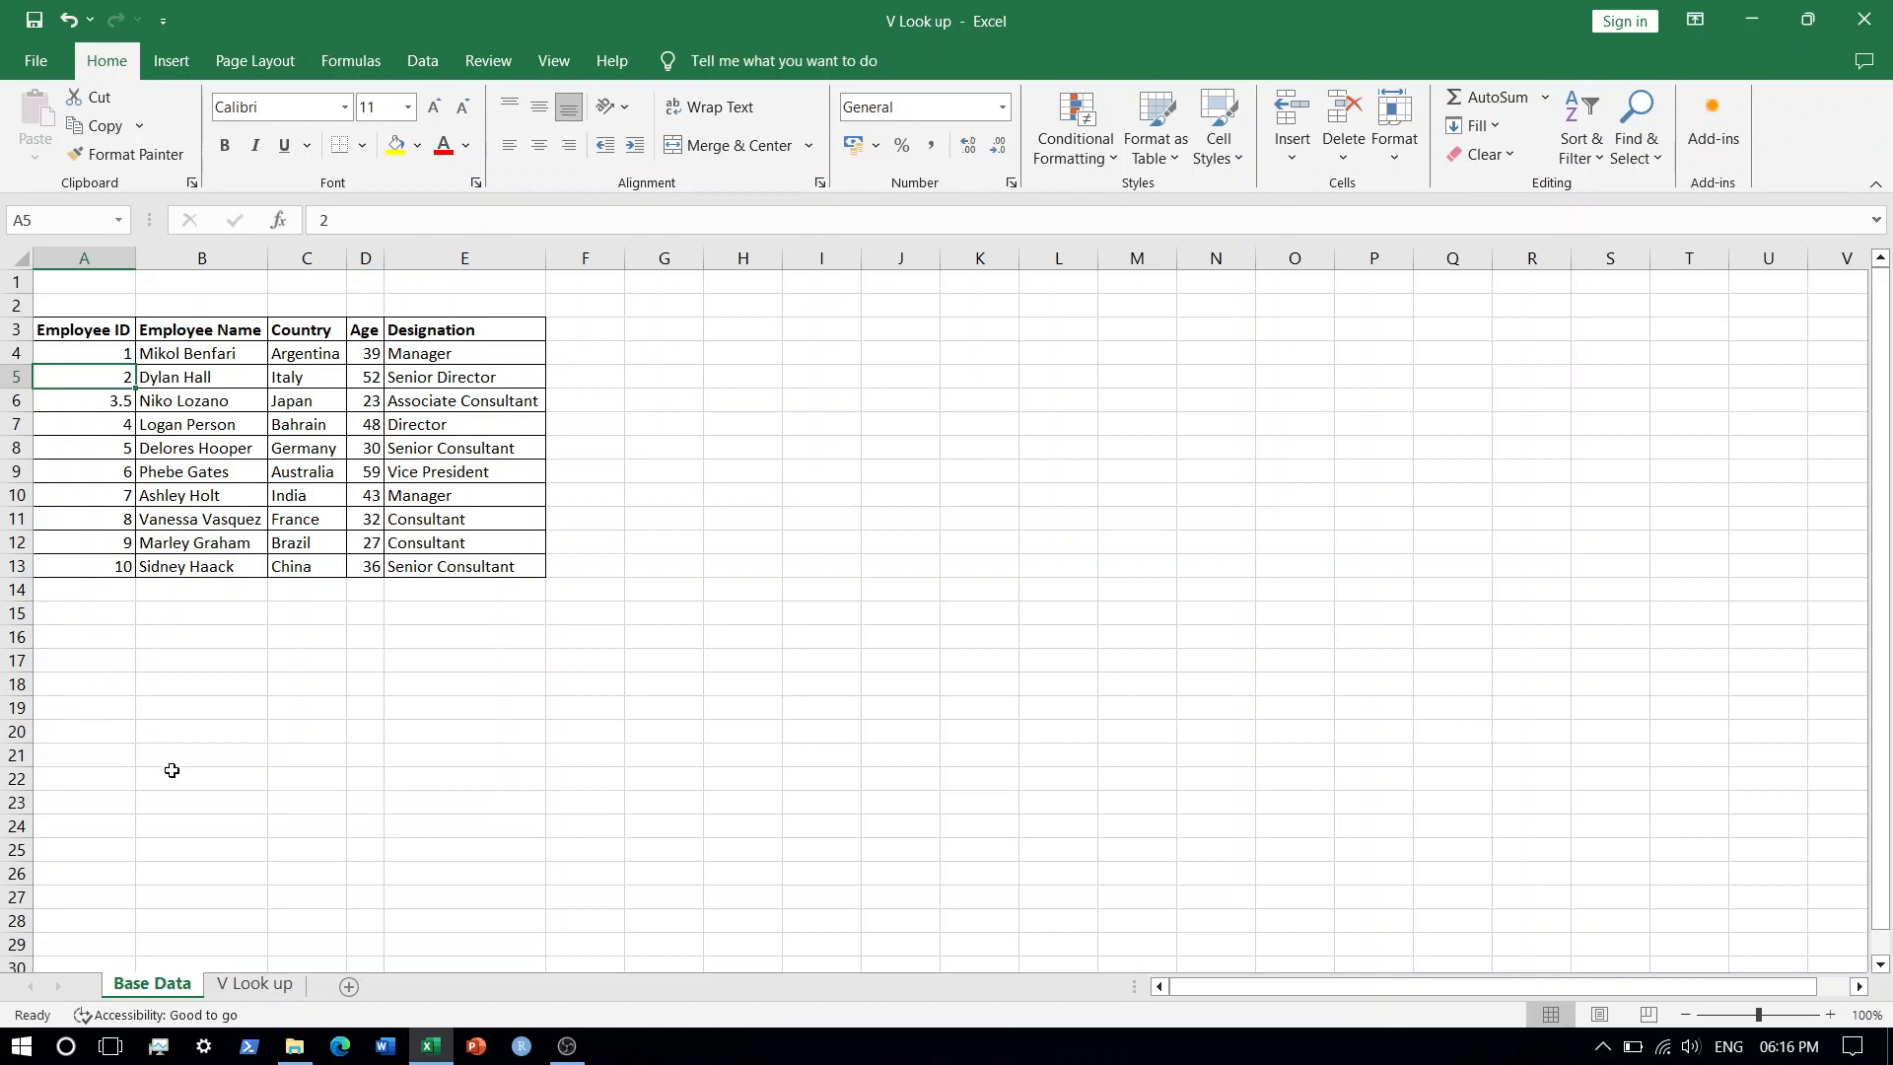
pyautogui.click(255, 983)
pyautogui.click(318, 477)
pyautogui.doubleClick(317, 477)
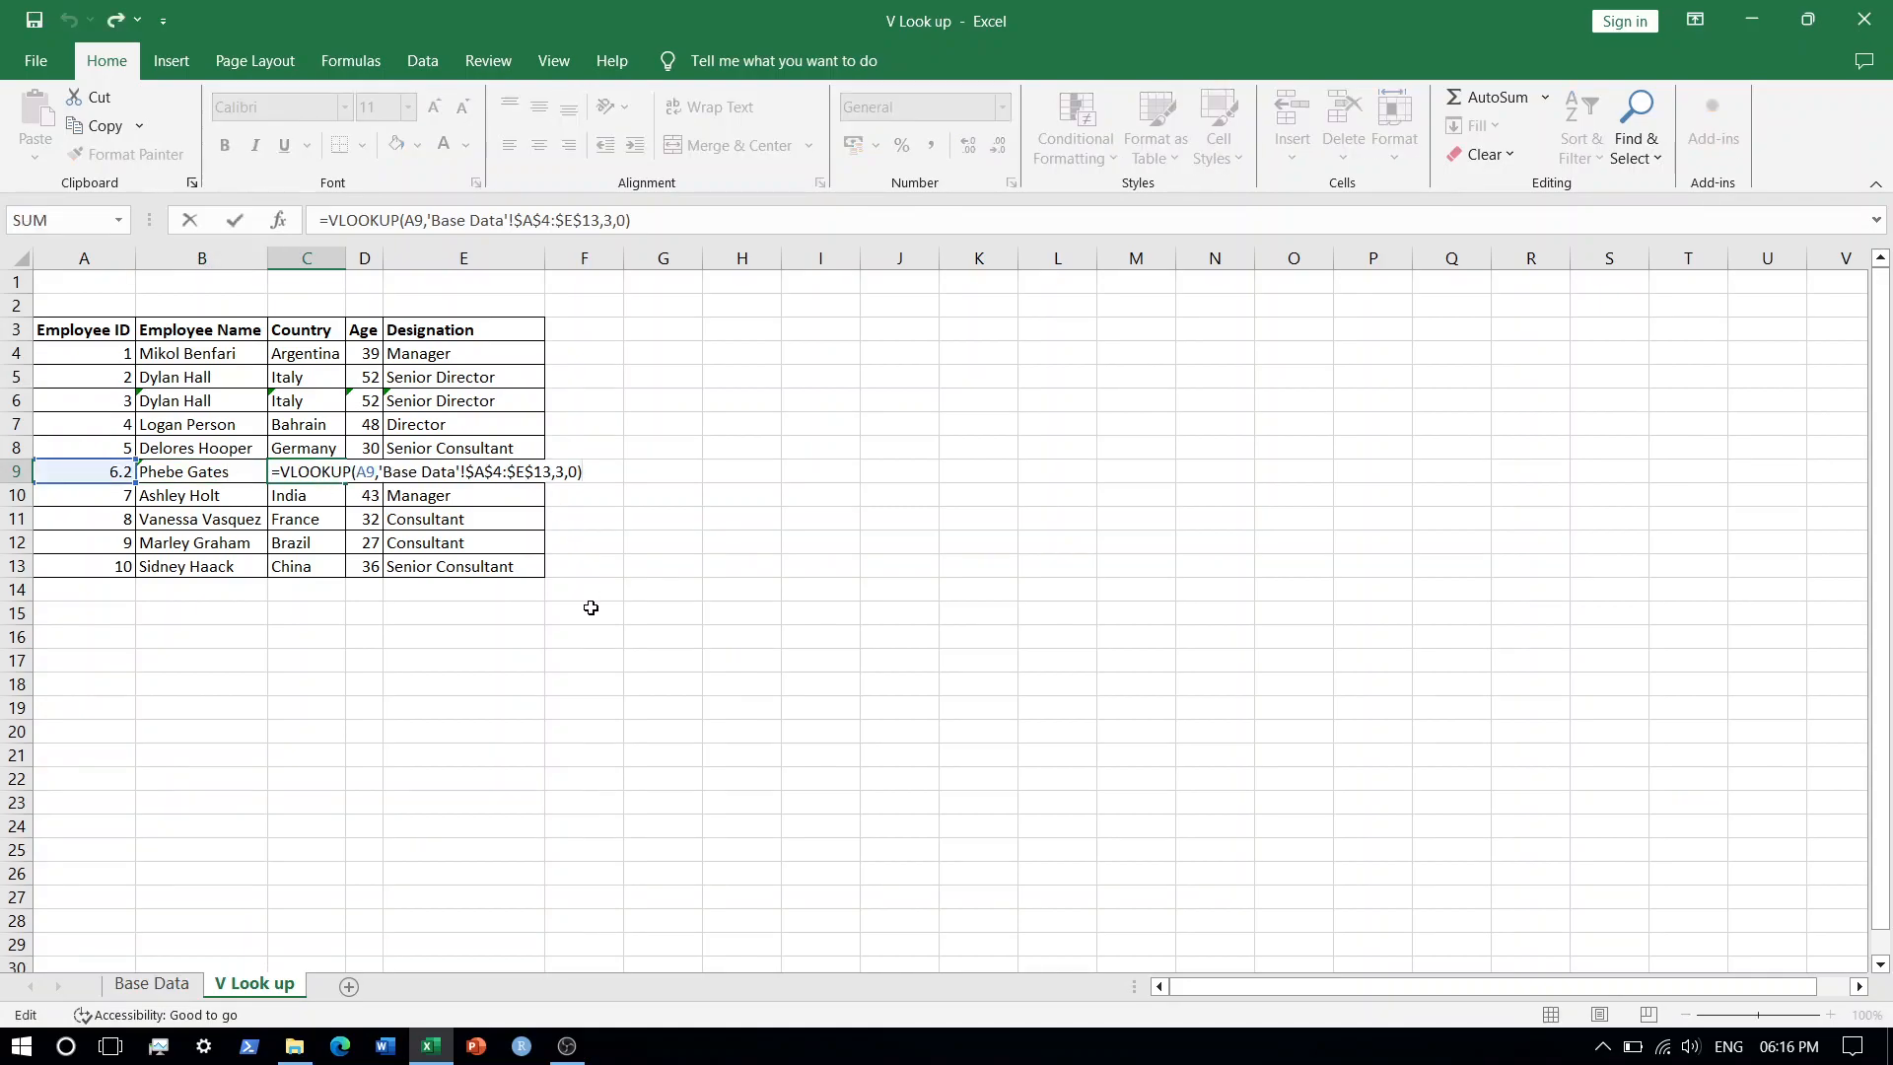
pyautogui.press('Left')
pyautogui.press('BackSpace')
pyautogui.write('1')
pyautogui.press('Return')
# Set the last argument of the Age formula in D9 to 1 for approximate match.
pyautogui.press('Down')
pyautogui.press('Up')
pyautogui.press('Up')
pyautogui.press('Right')
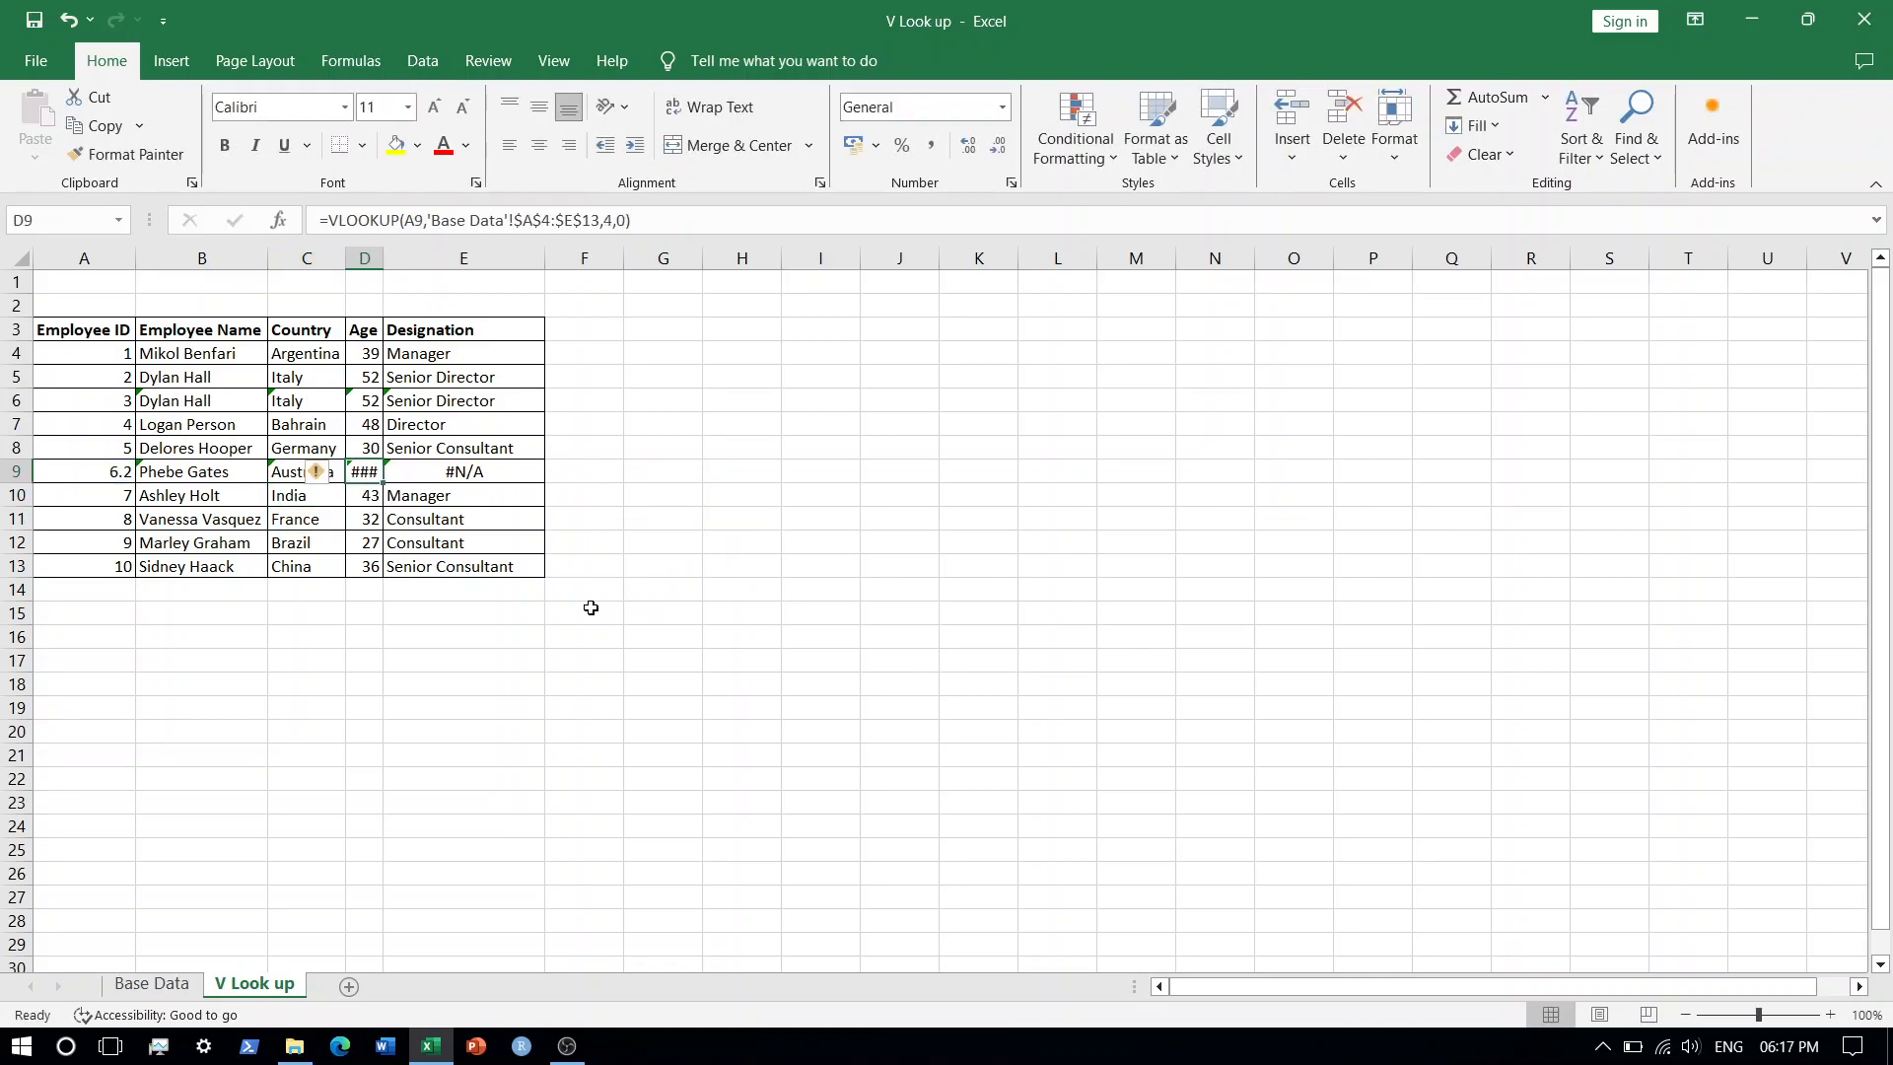
pyautogui.press('F2')
pyautogui.press('Left')
pyautogui.press('BackSpace')
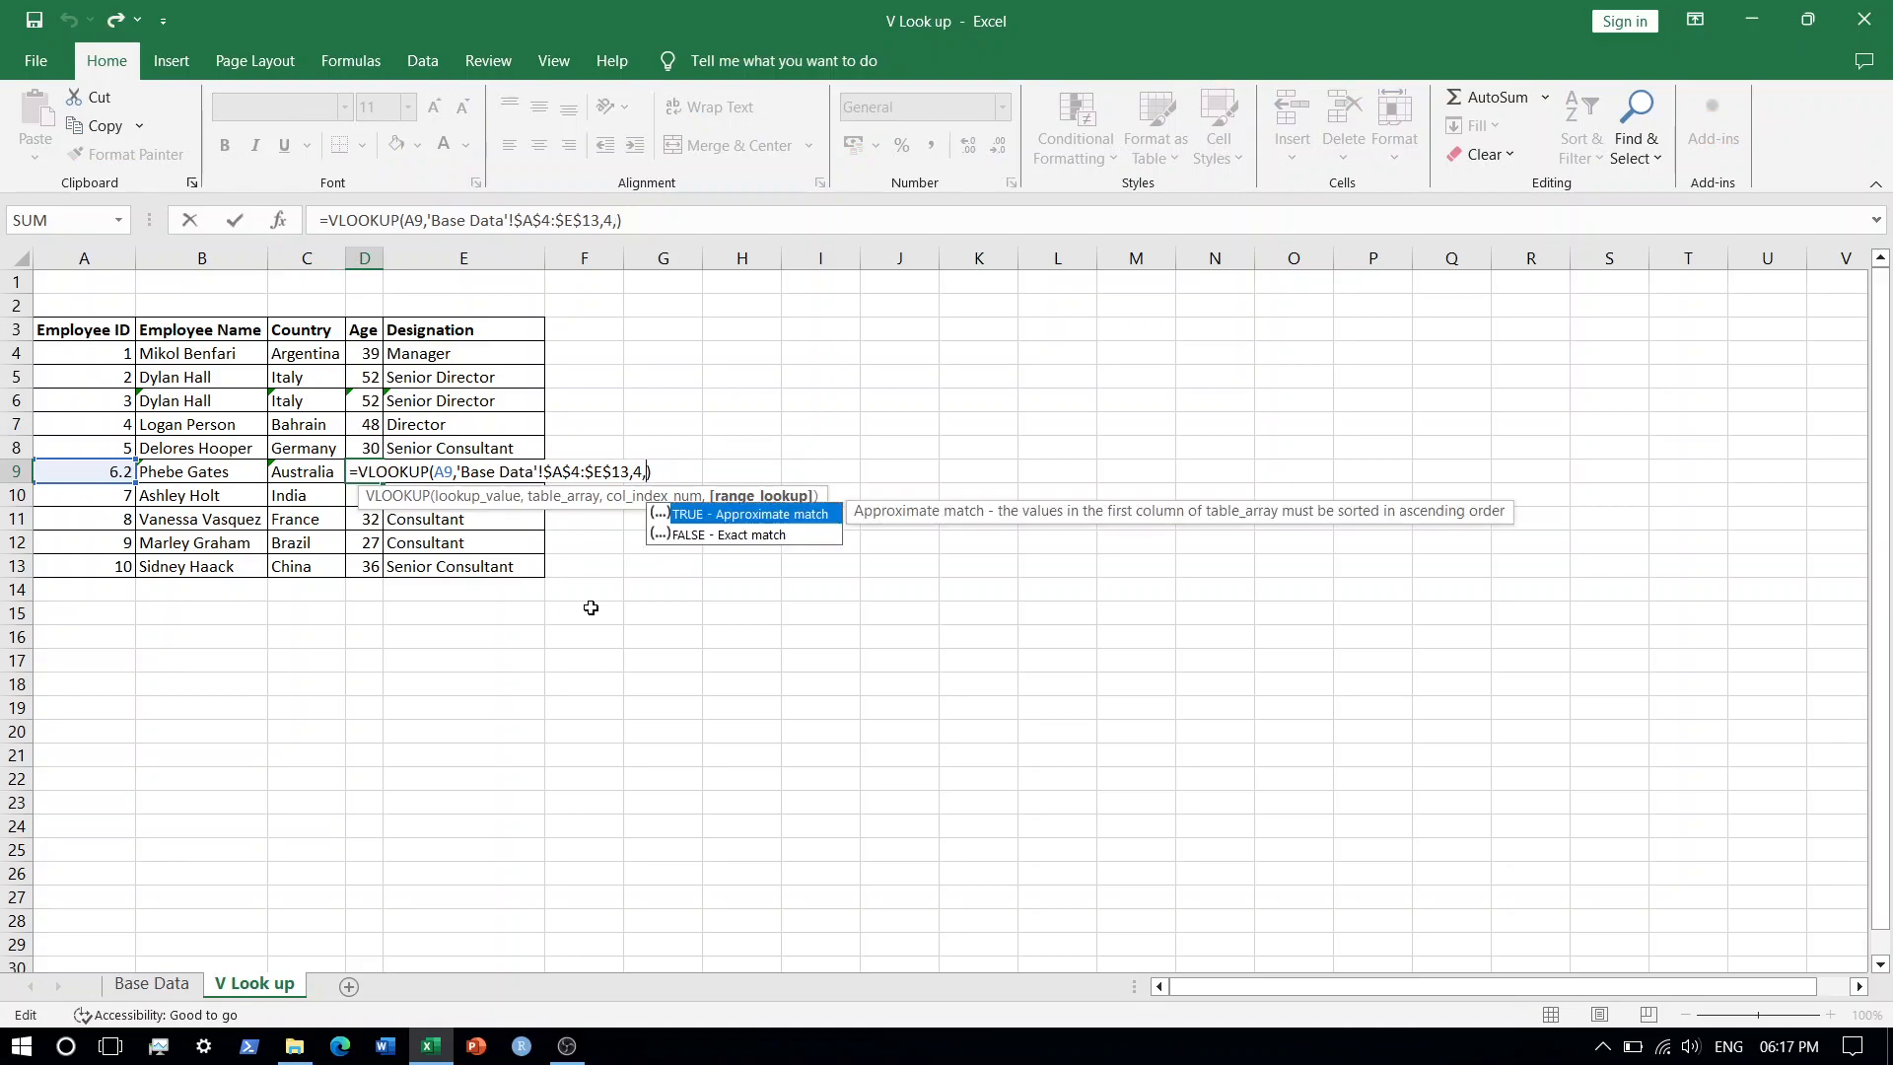
pyautogui.write('1')
pyautogui.press('Return')
pyautogui.press('Up')
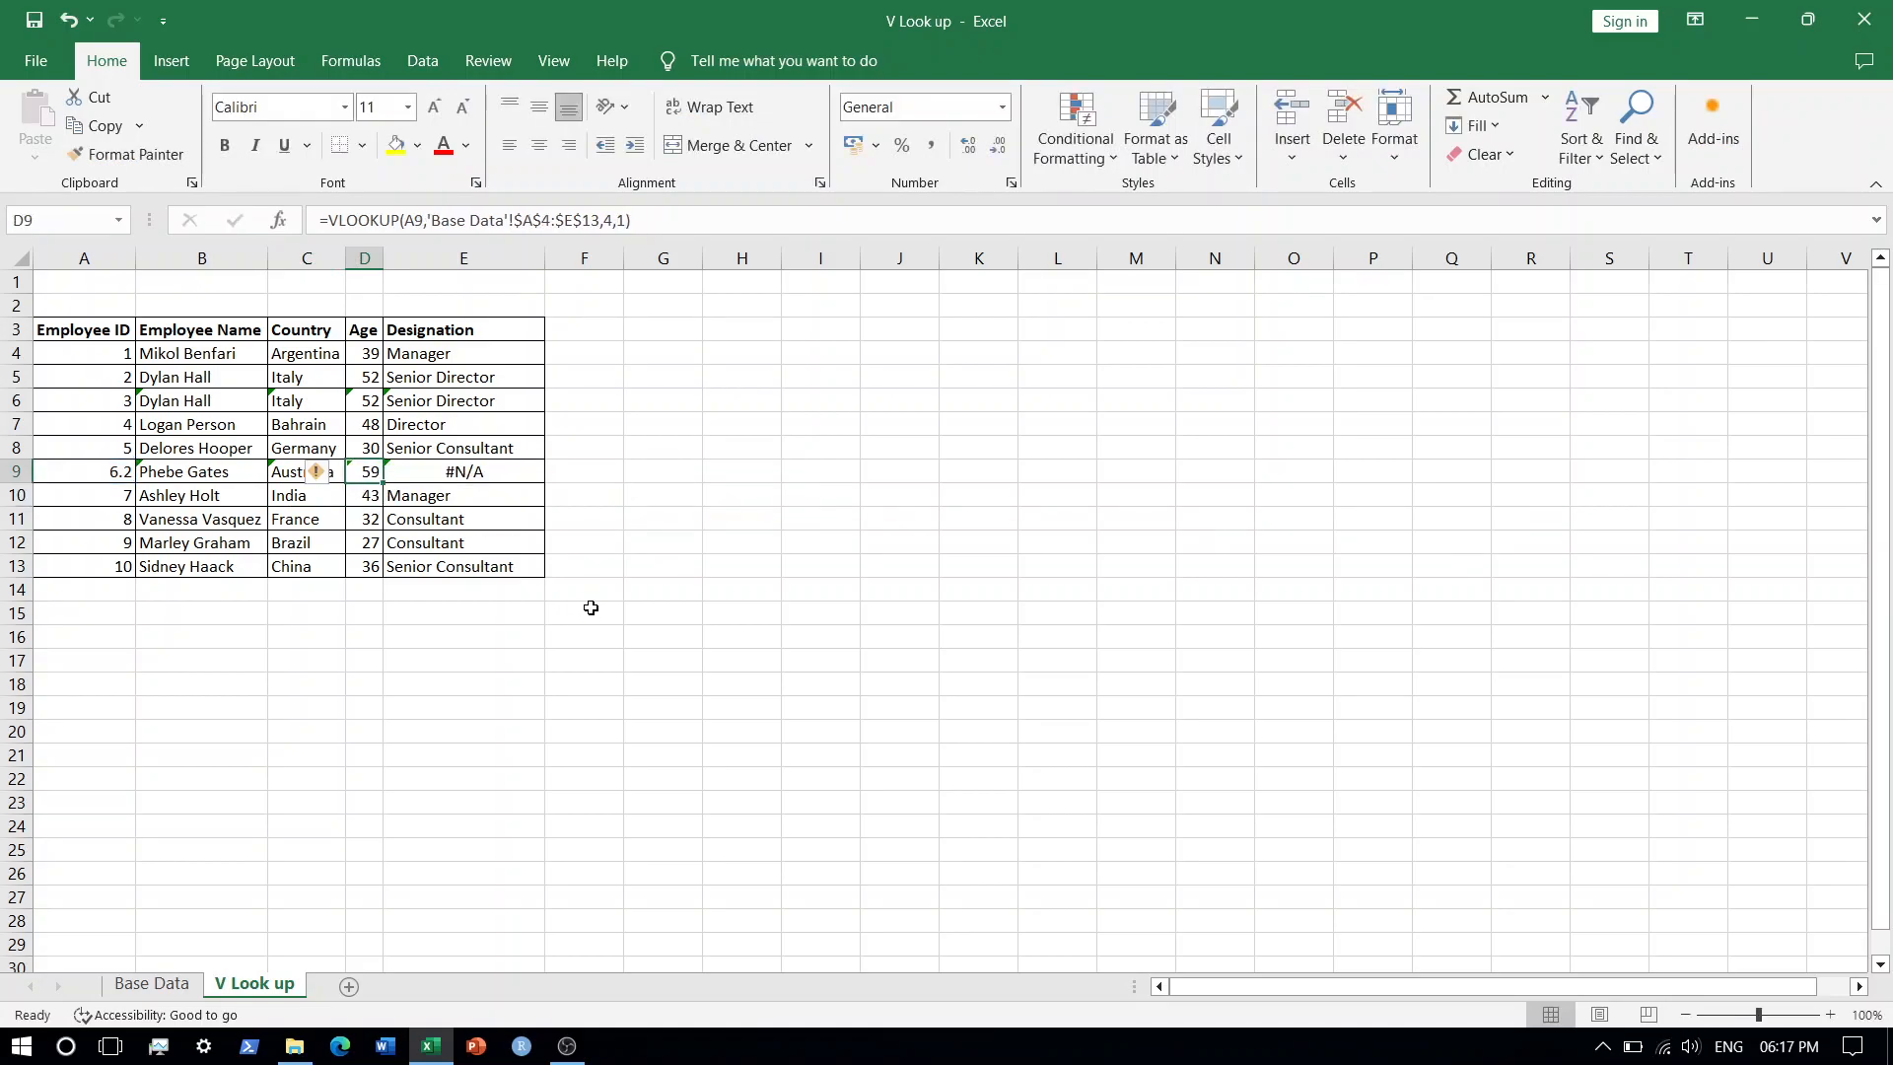
# Set the last argument of the Designation formula in E9 to 1 for approximate match.
pyautogui.press('Right')
pyautogui.press('F2')
pyautogui.press('Left')
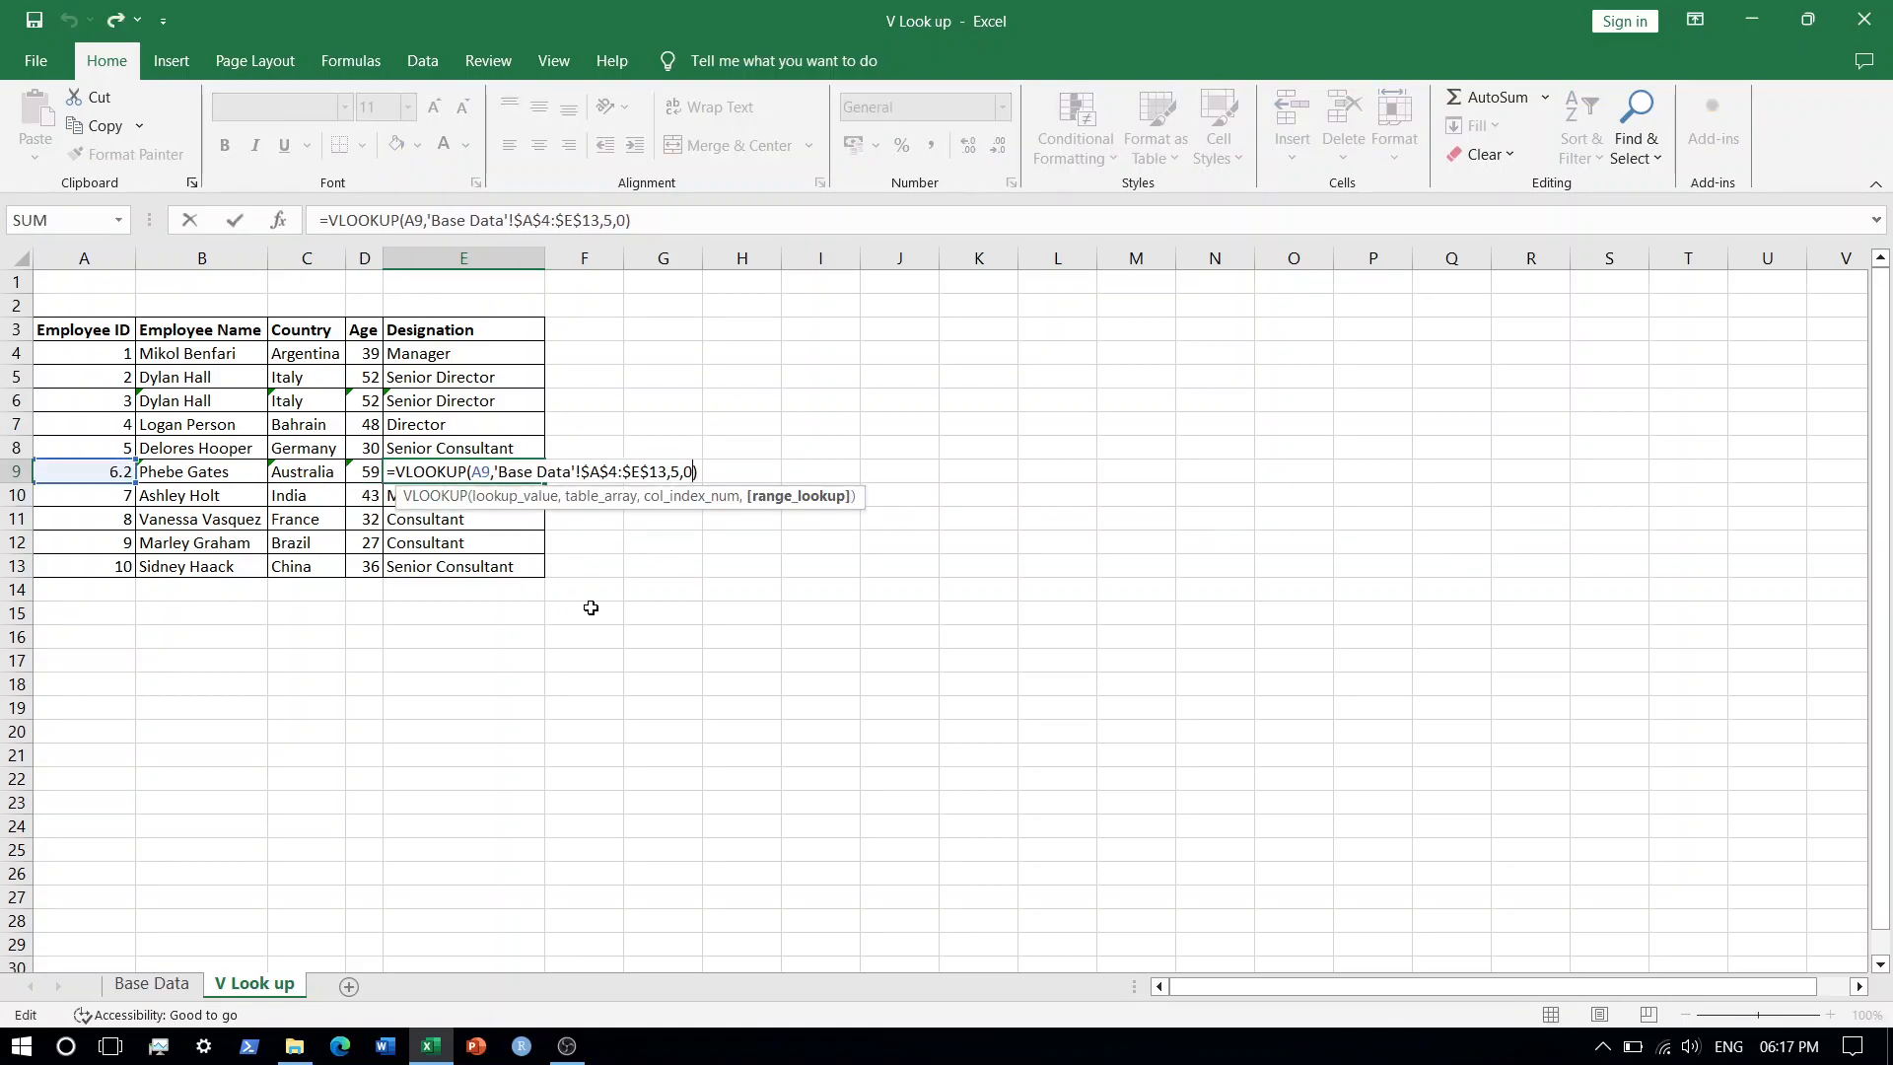
pyautogui.press('BackSpace')
pyautogui.write('1')
pyautogui.press('Return')
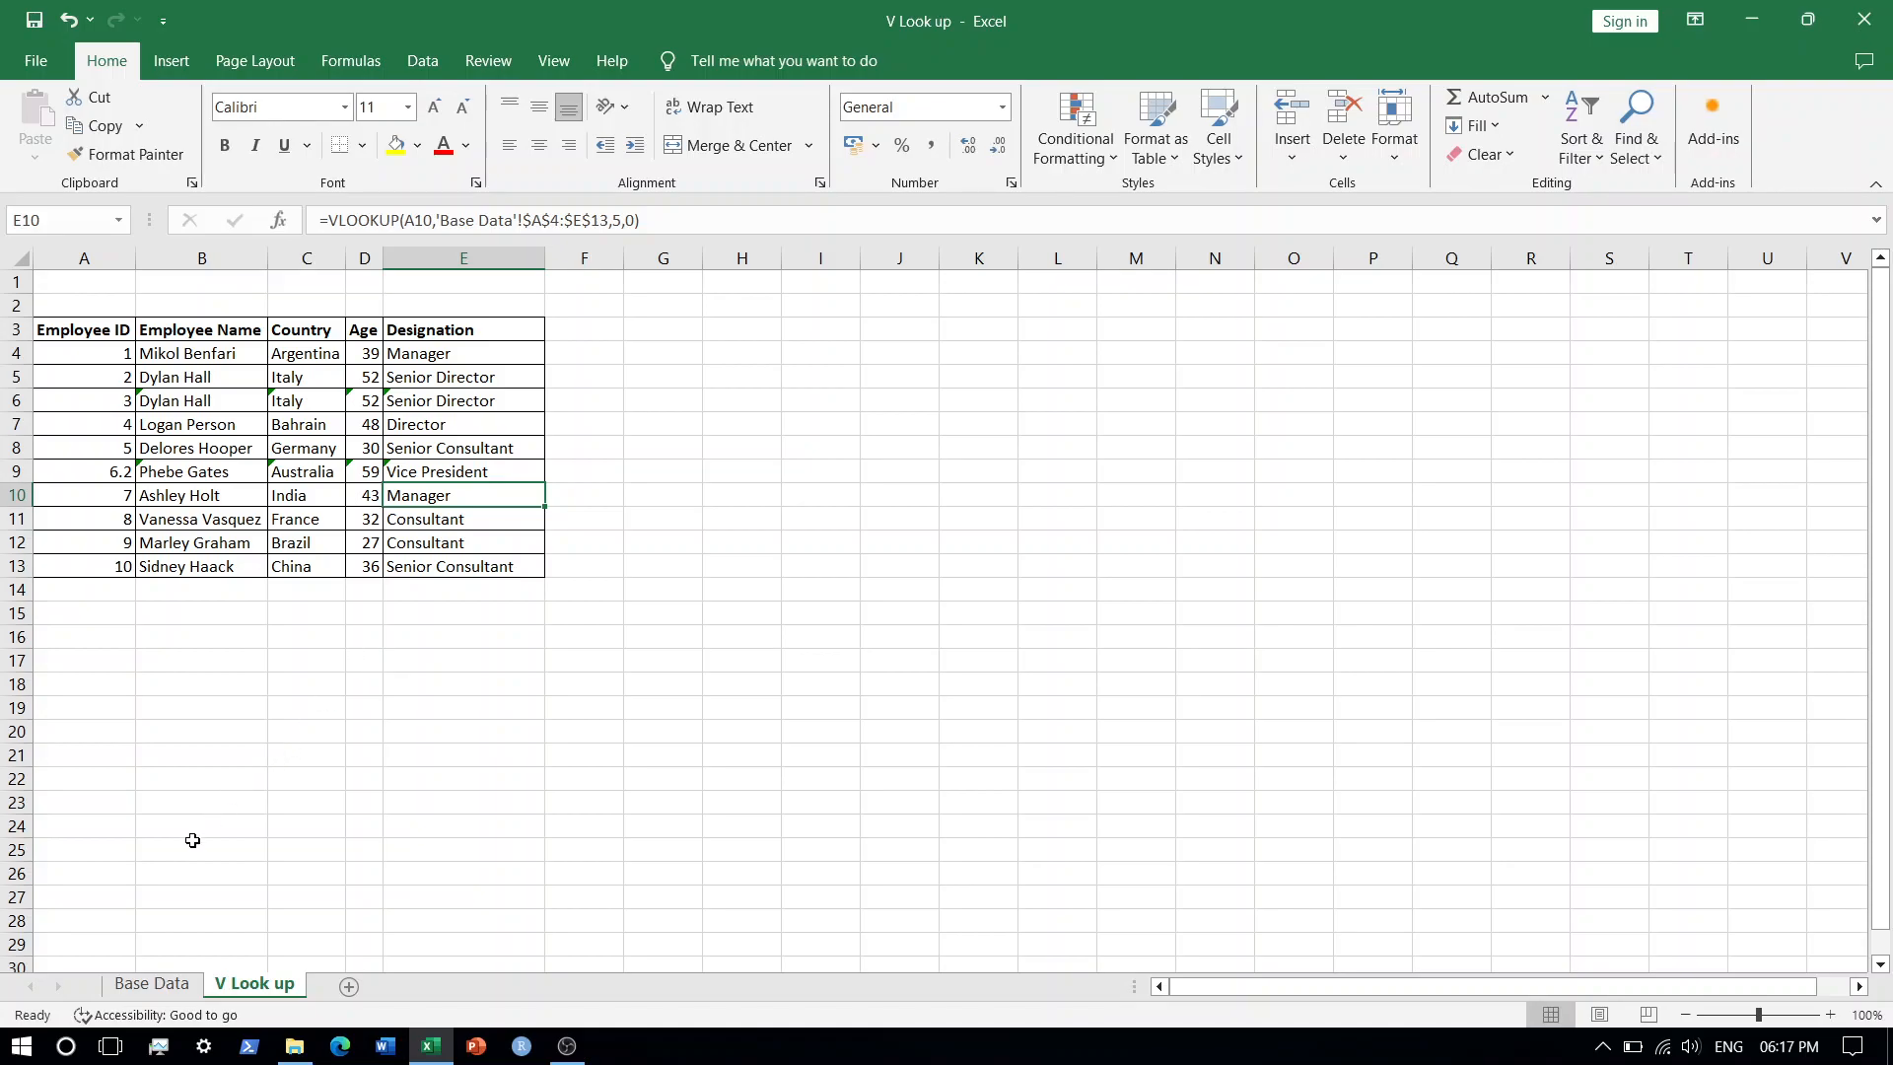
pyautogui.click(126, 989)
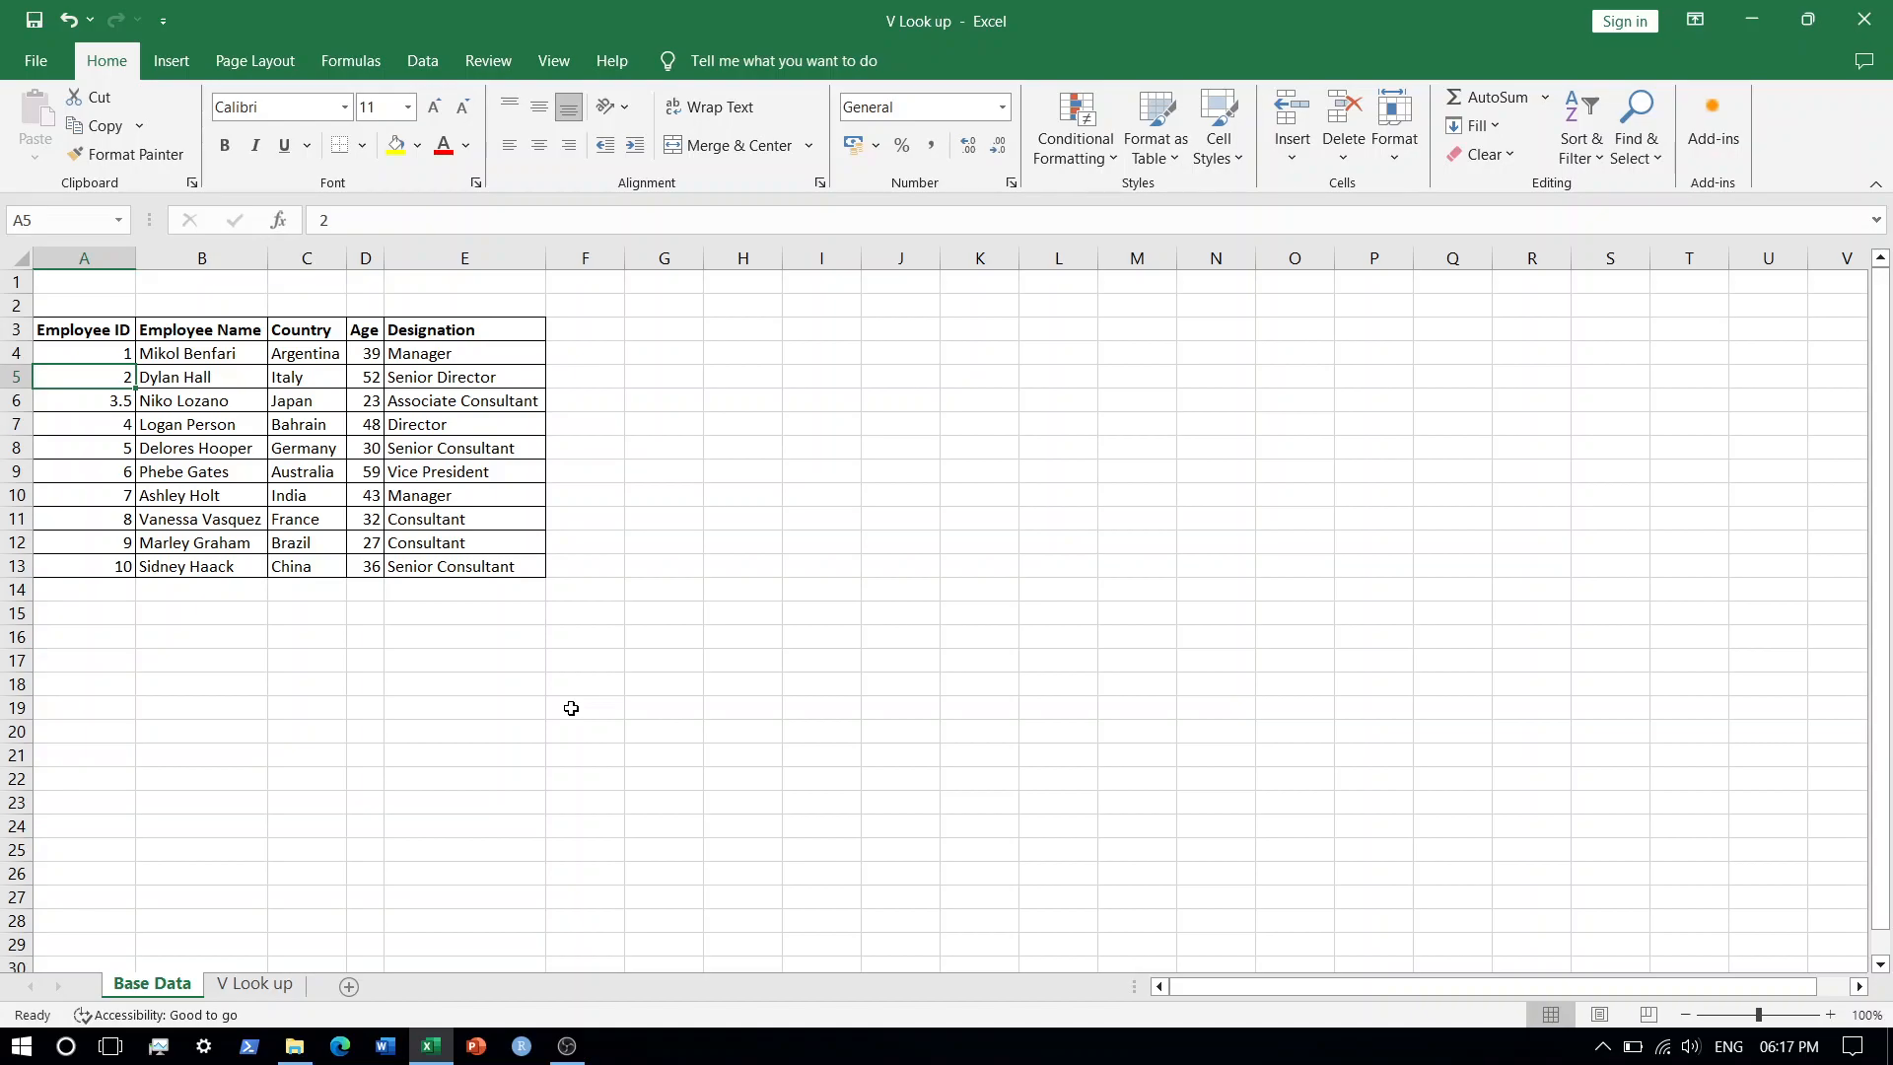
pyautogui.click(256, 986)
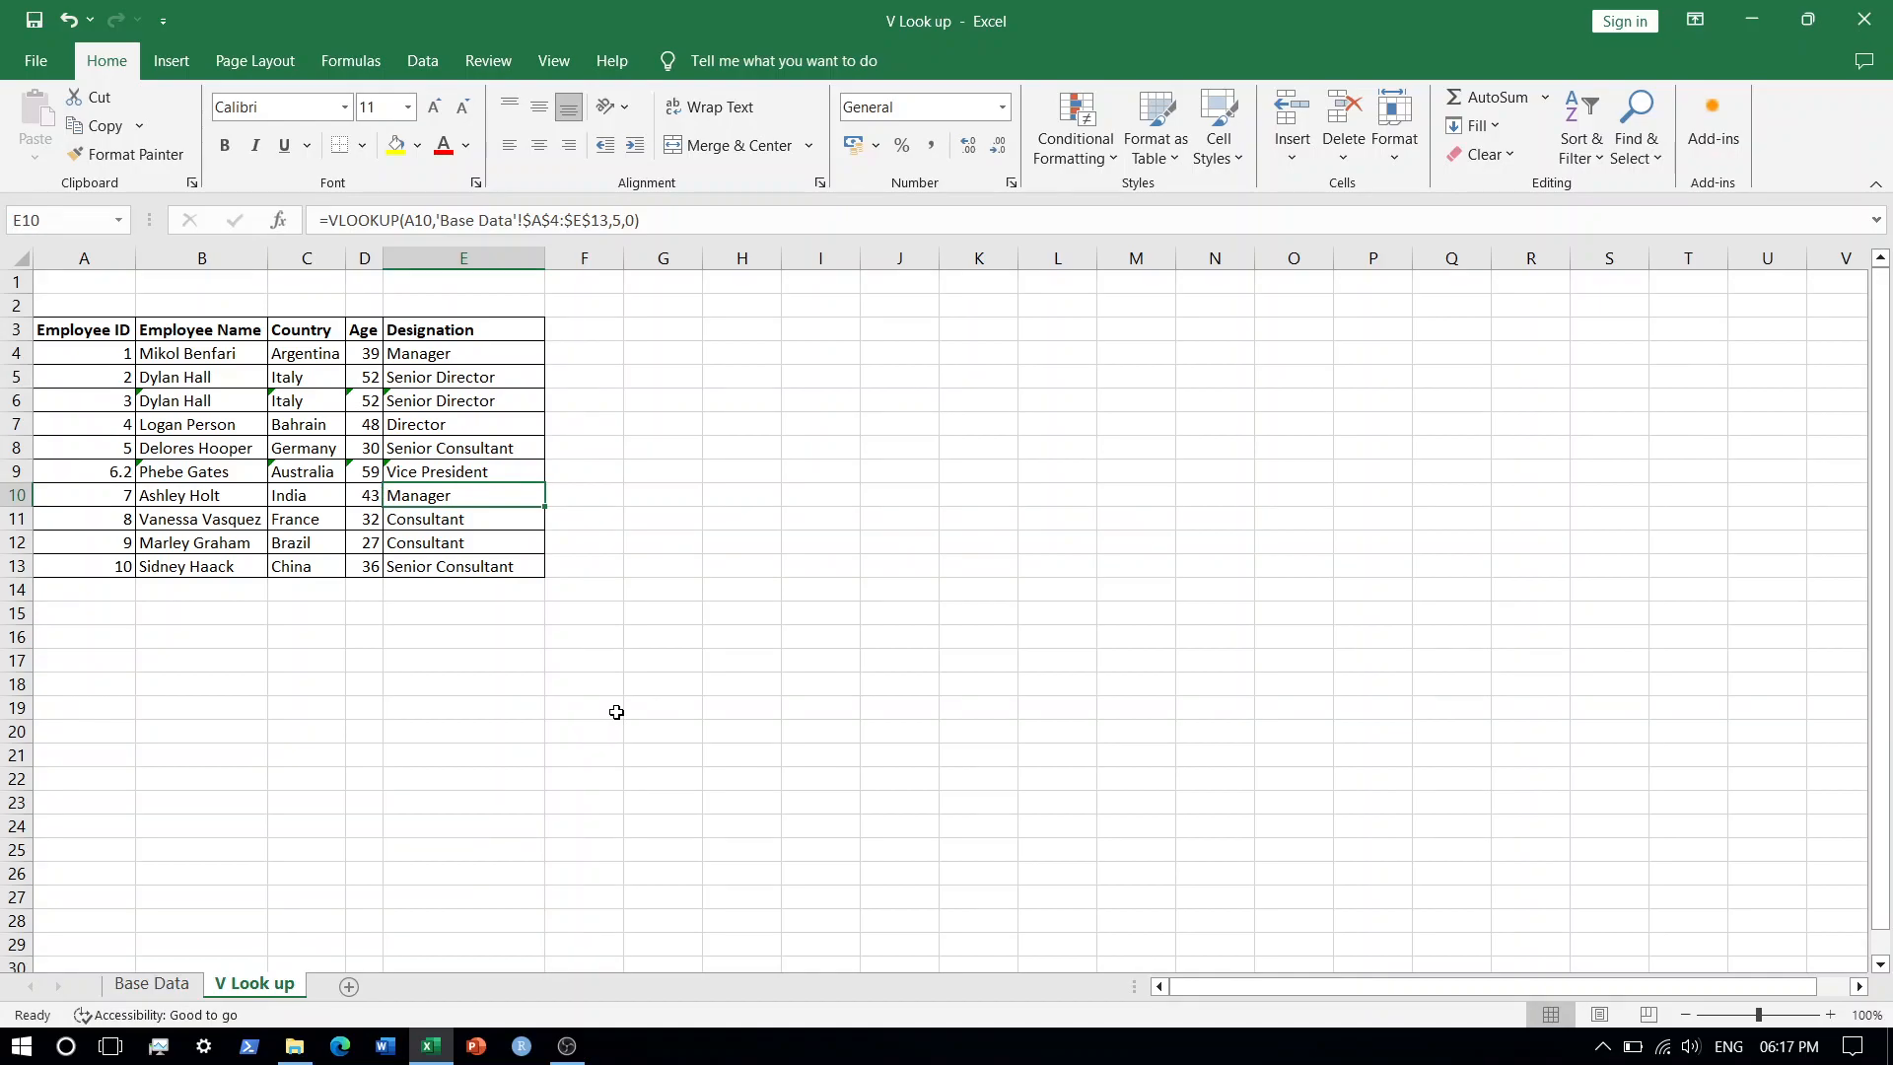